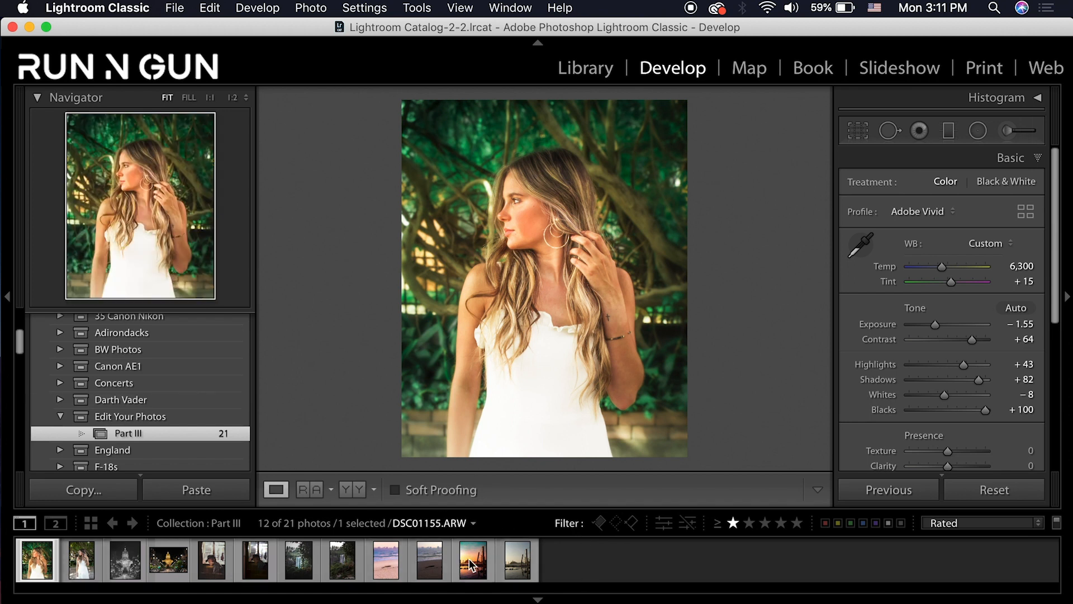
Load the unedited copy DSC01155.ARW / Copy 1 of the pier photo from the filmstrip
left_click(523, 562)
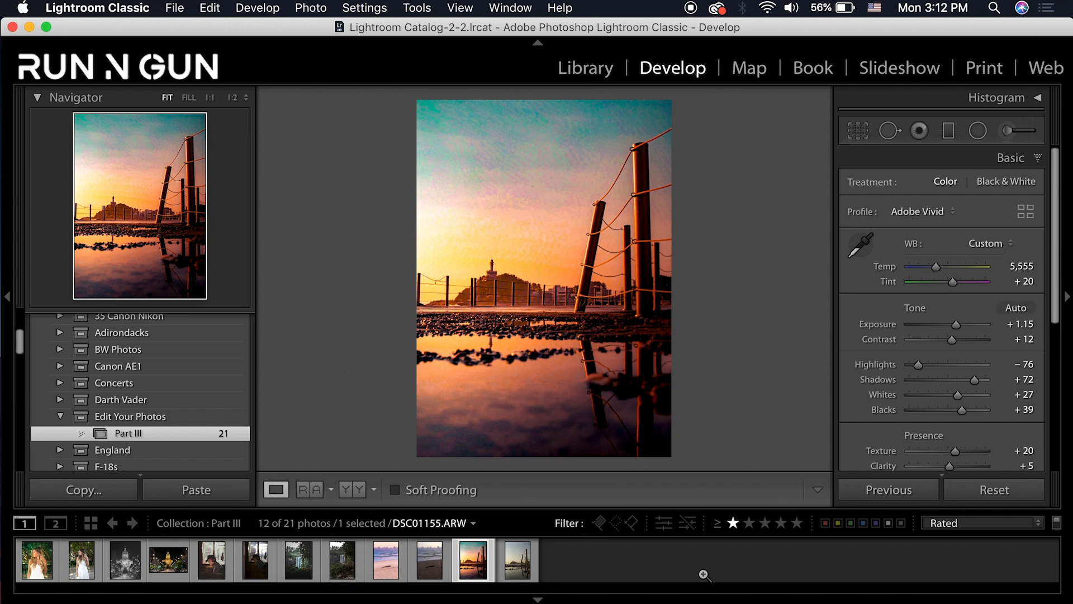
left_click(522, 561)
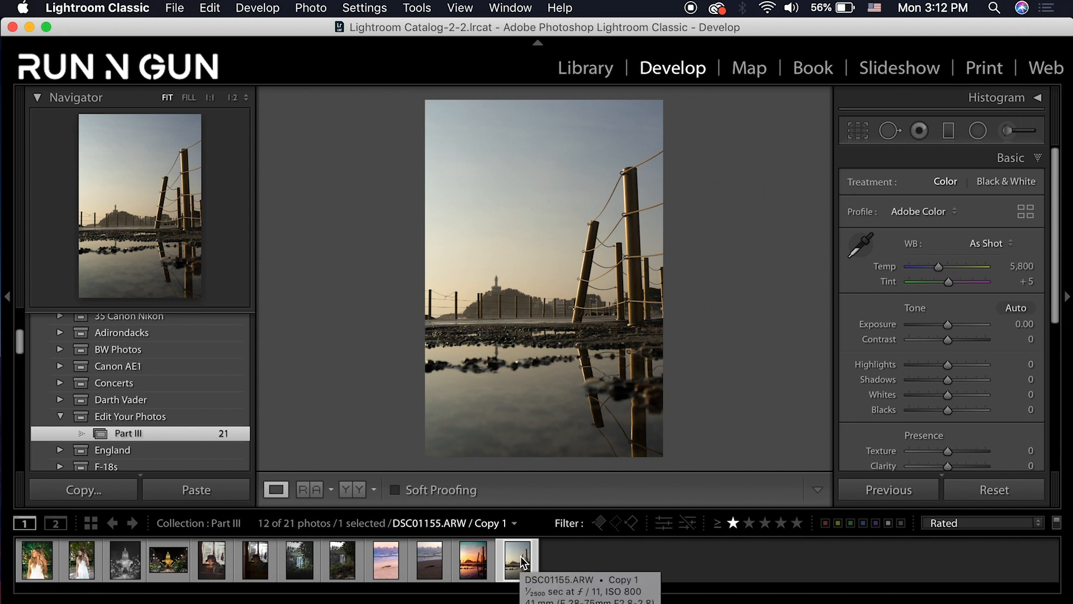
Apply the Adobe Vivid profile and straighten the pier photo to a 0.35 angle
left_click(923, 210)
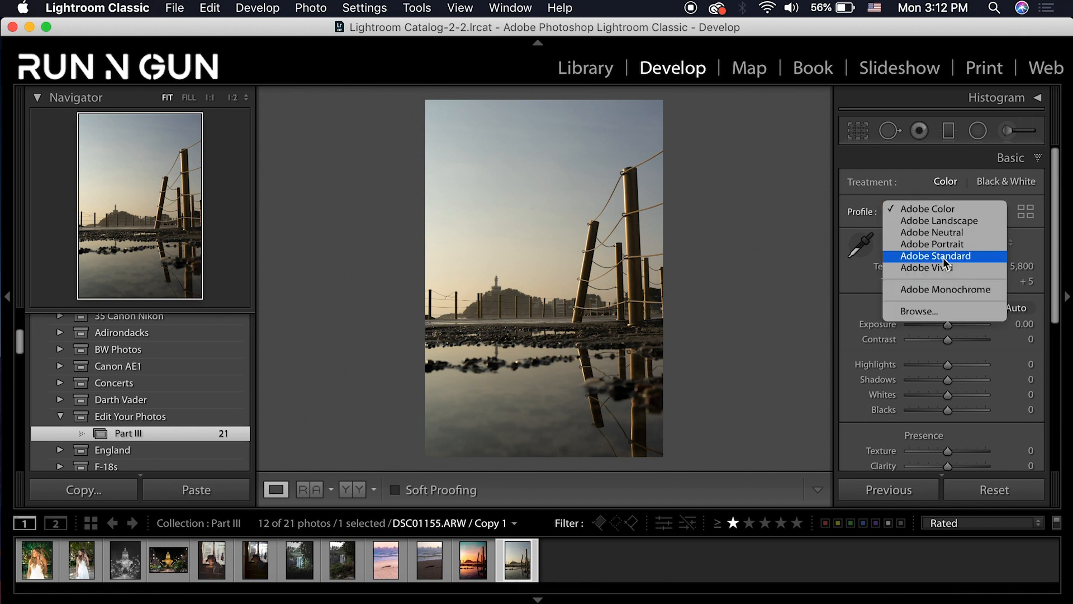
left_click(954, 272)
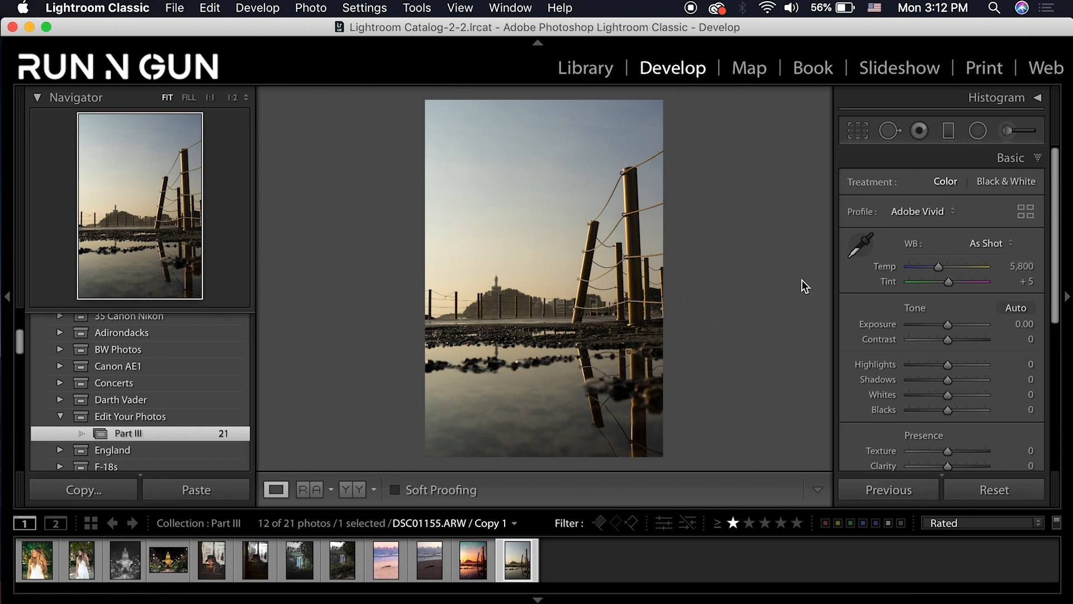
left_click(855, 136)
mouse_move(763, 446)
left_mouse_down()
mouse_move(736, 438)
mouse_move(746, 435)
left_mouse_up()
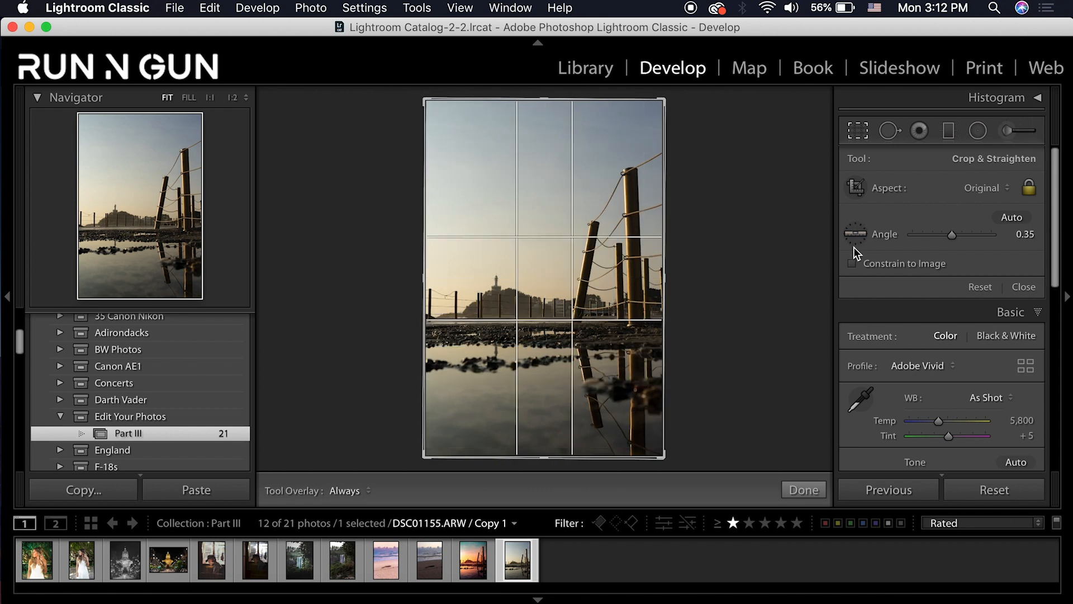
key("Return")
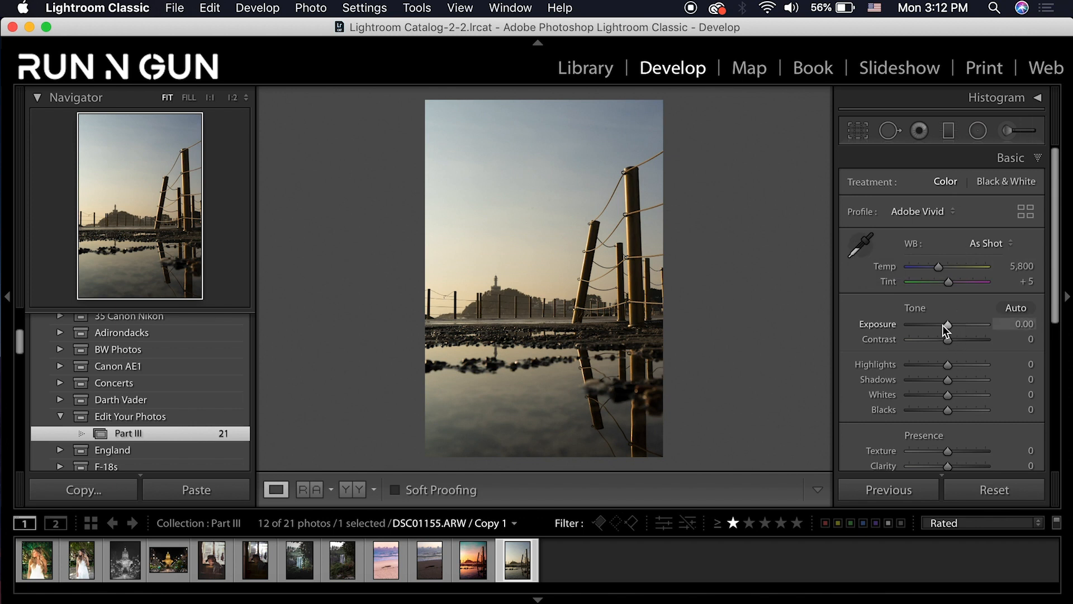
Set Exposure to +1.05, Temp to 5,555 and Tint to +20
left_click_drag(947, 323, 957, 320)
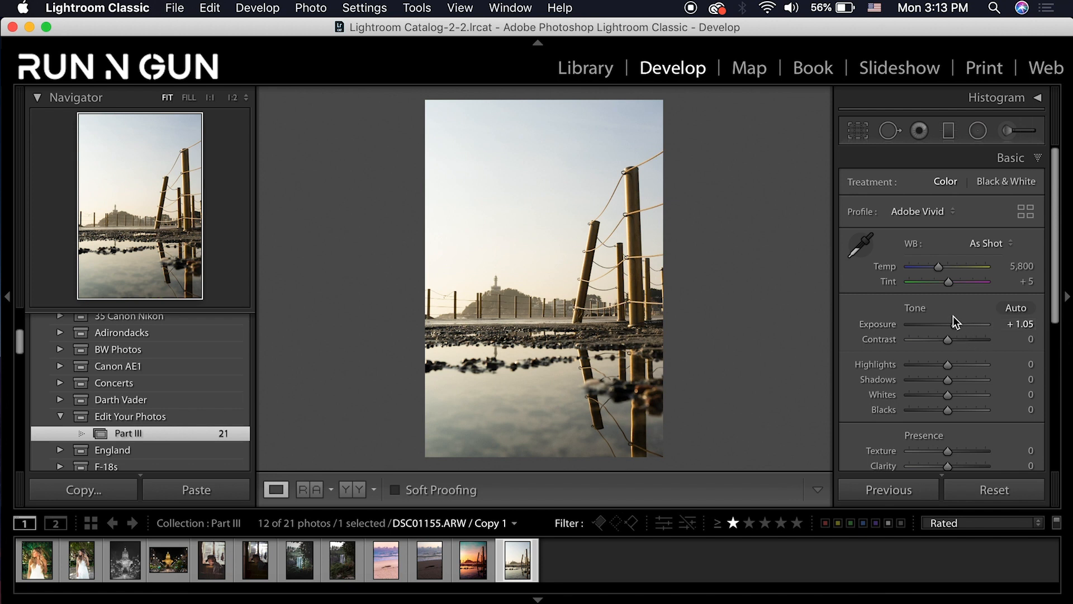
left_click(1018, 267)
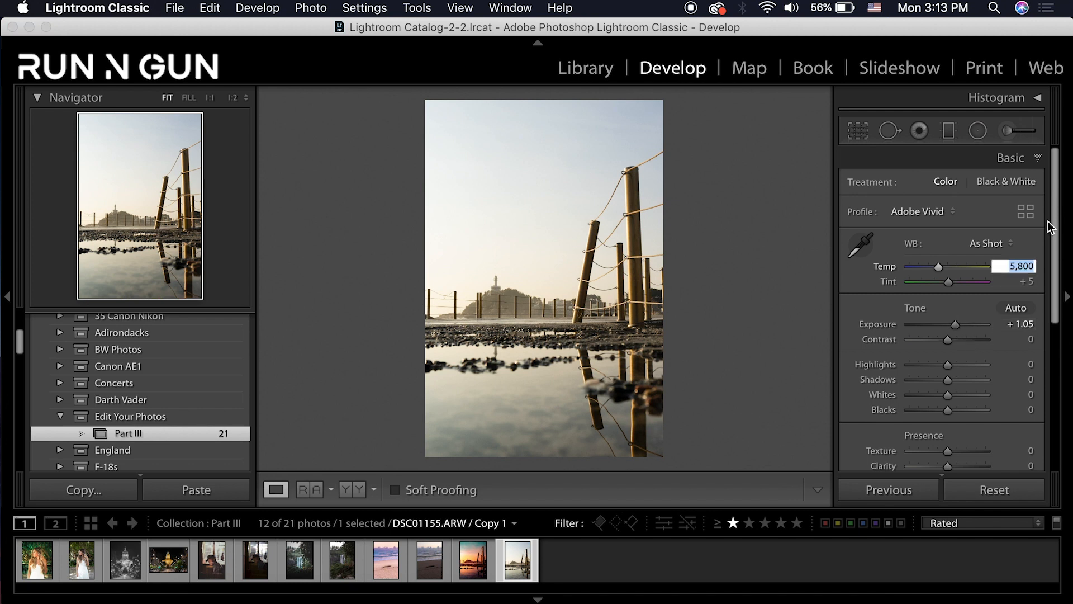
type("5555")
key("Return")
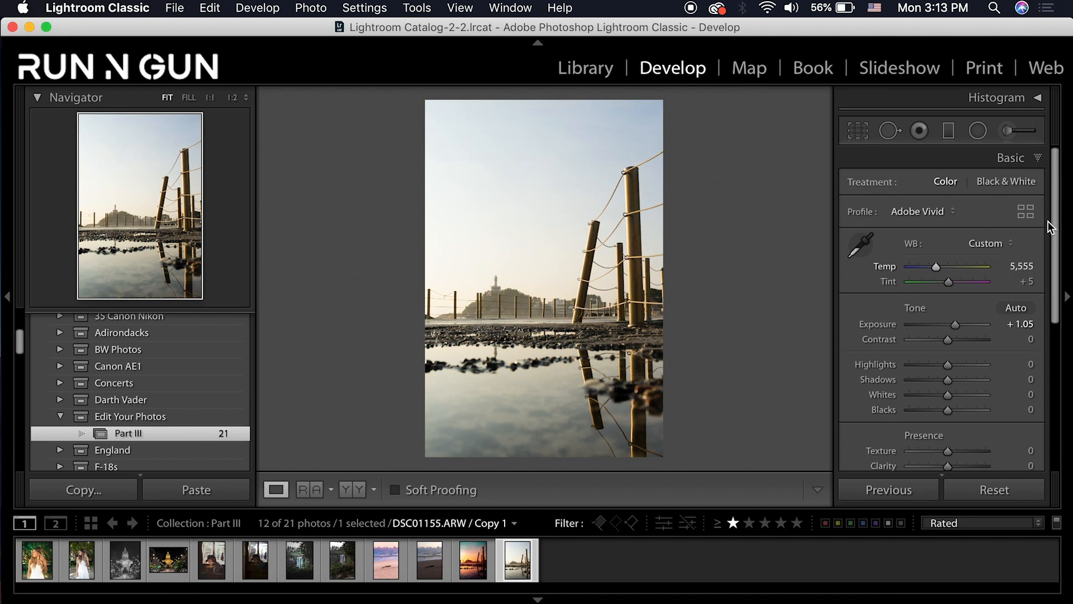
left_click(1027, 281)
type("20")
key("Return")
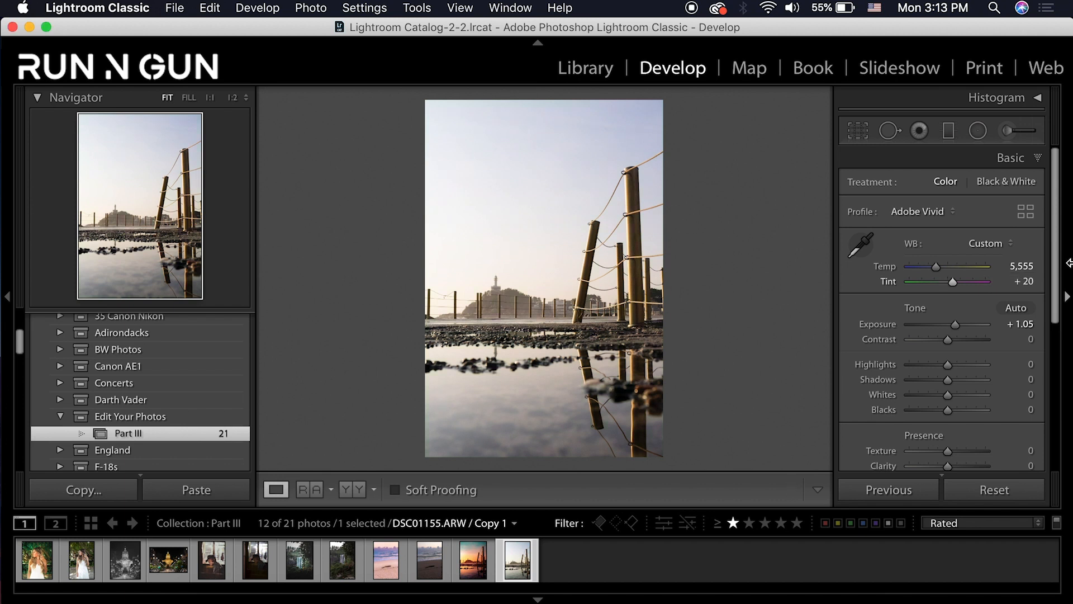
Set Contrast +19, Highlights −72, Shadows +71, Whites +25 and Blacks +41
left_click_drag(949, 340, 957, 341)
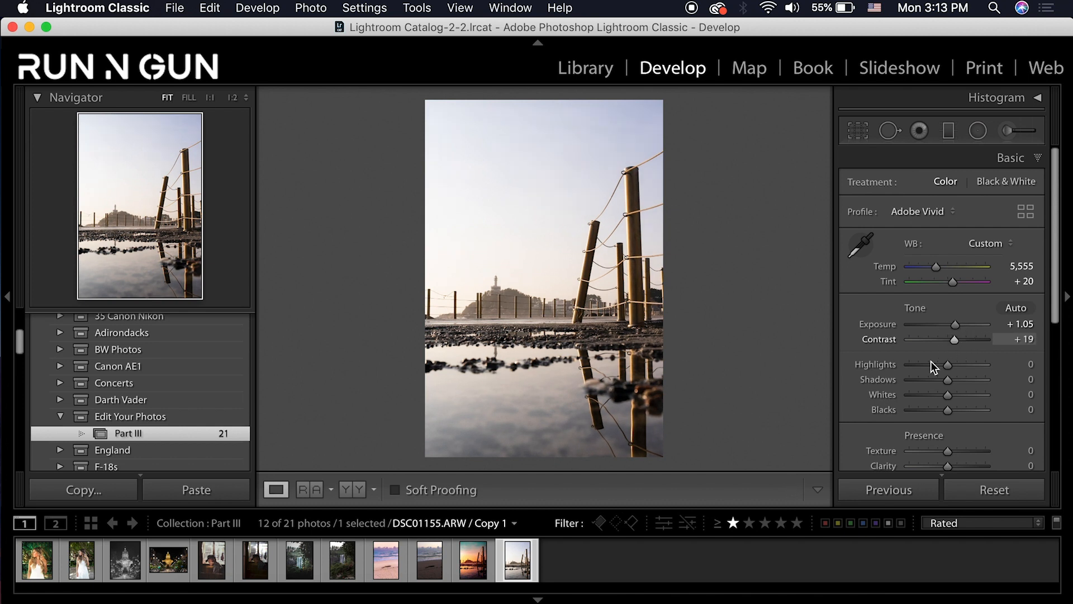
left_click_drag(916, 364, 919, 363)
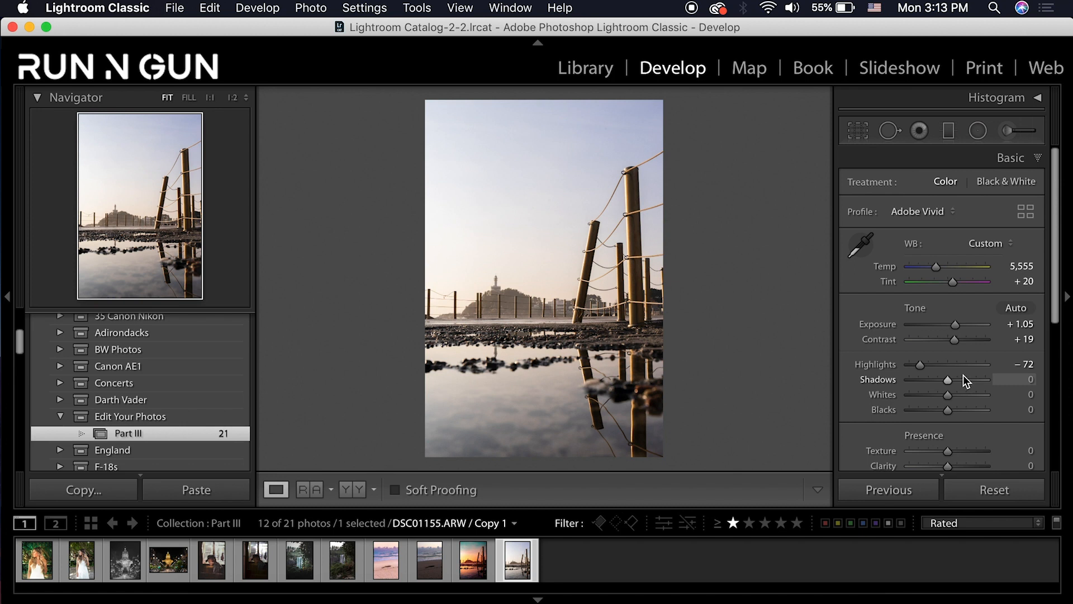
left_click_drag(968, 376, 975, 378)
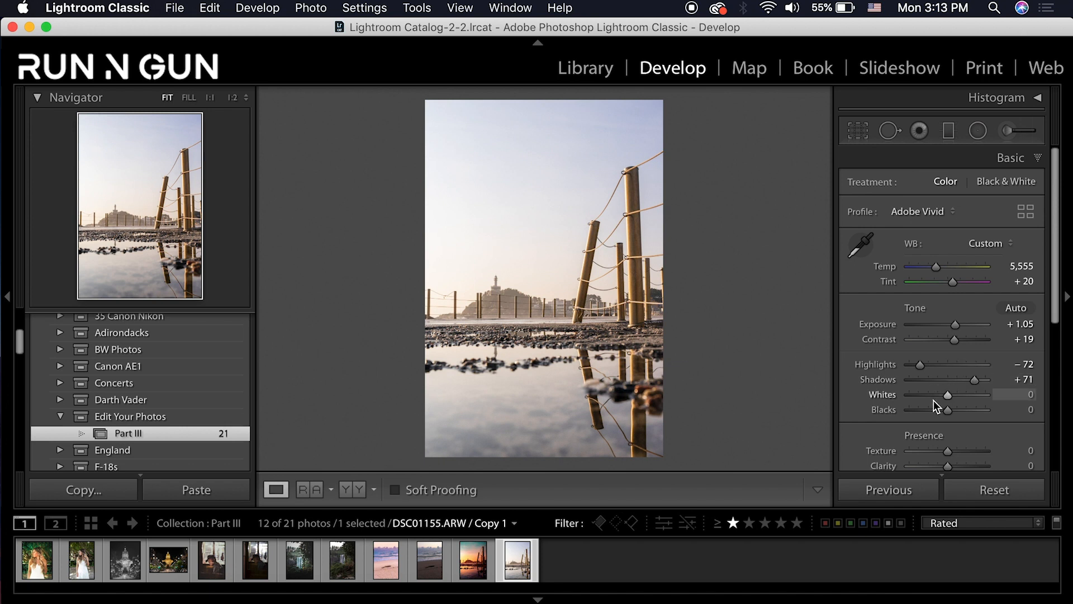
left_click_drag(948, 395, 962, 419)
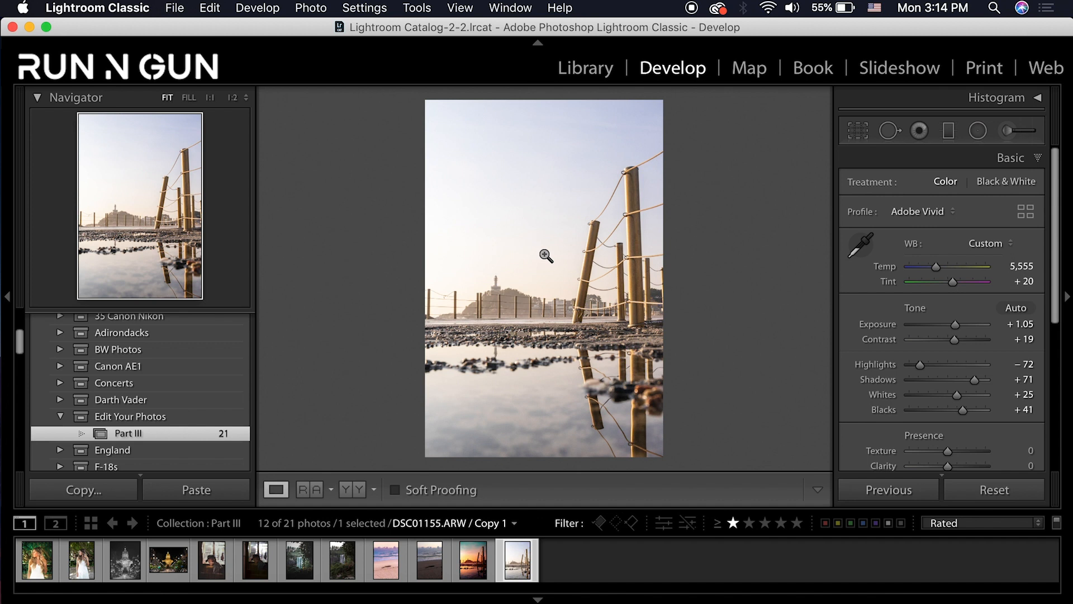
Set Texture to +21, Clarity to +10 and Dehaze to +55
scroll(878, 389, "down", 1)
scroll(872, 397, "down", 4)
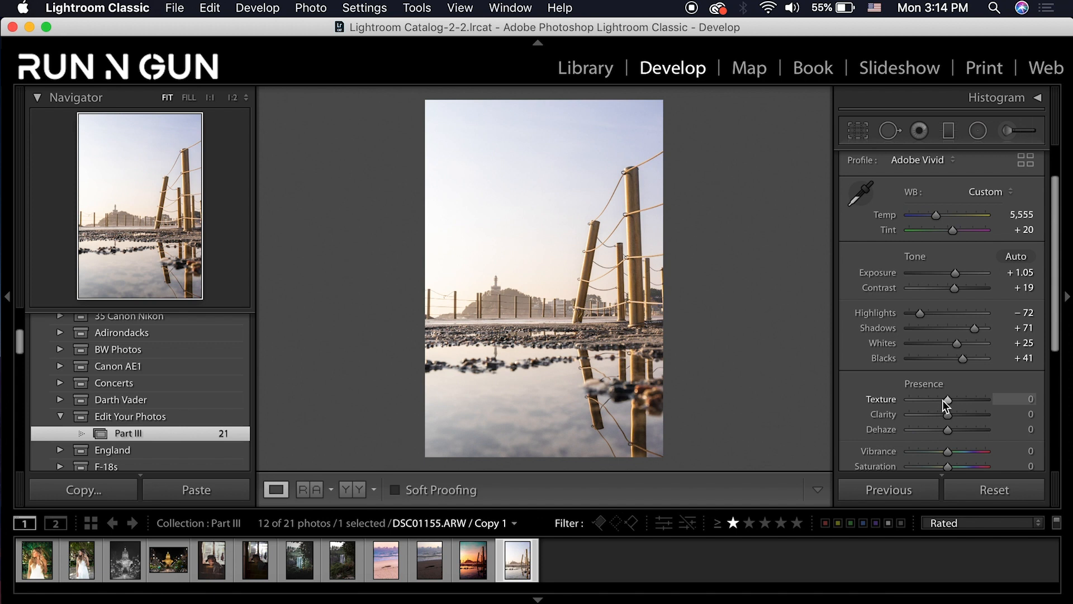
left_click_drag(948, 400, 956, 399)
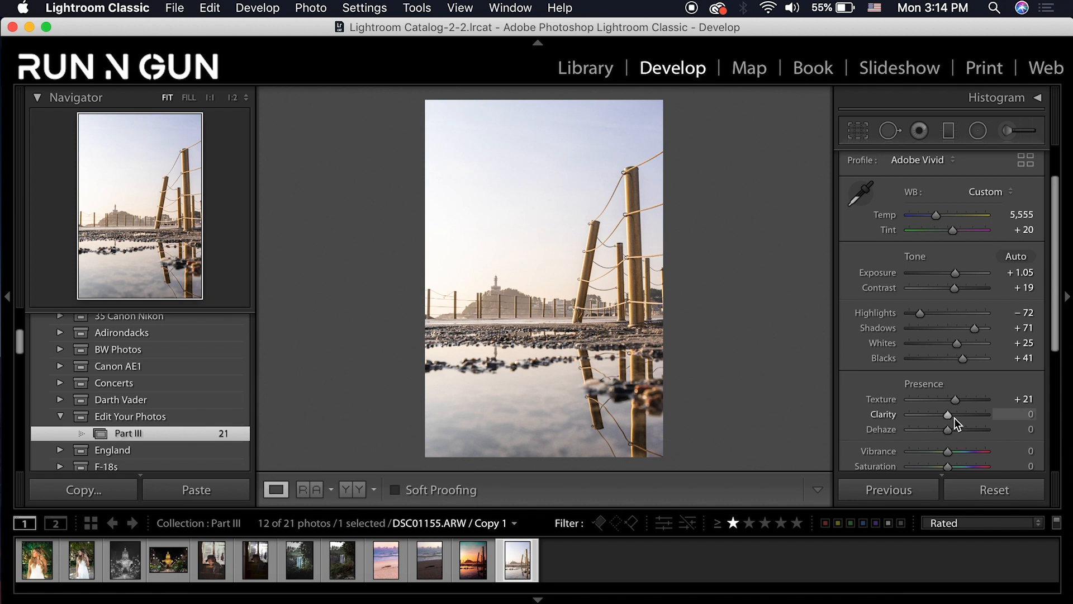
left_click(1030, 415)
type("1")
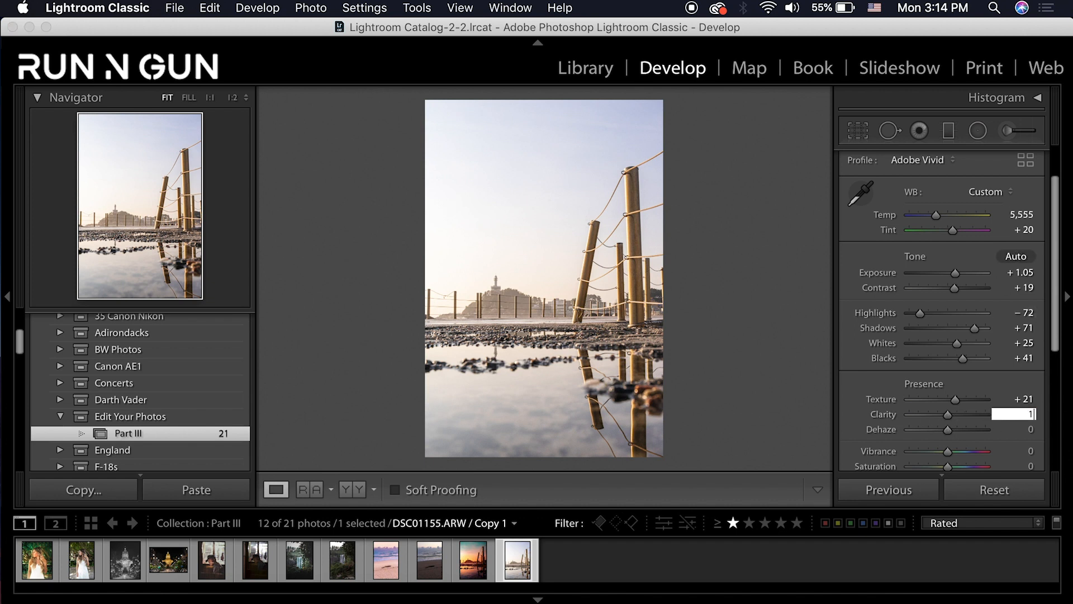
key("Return")
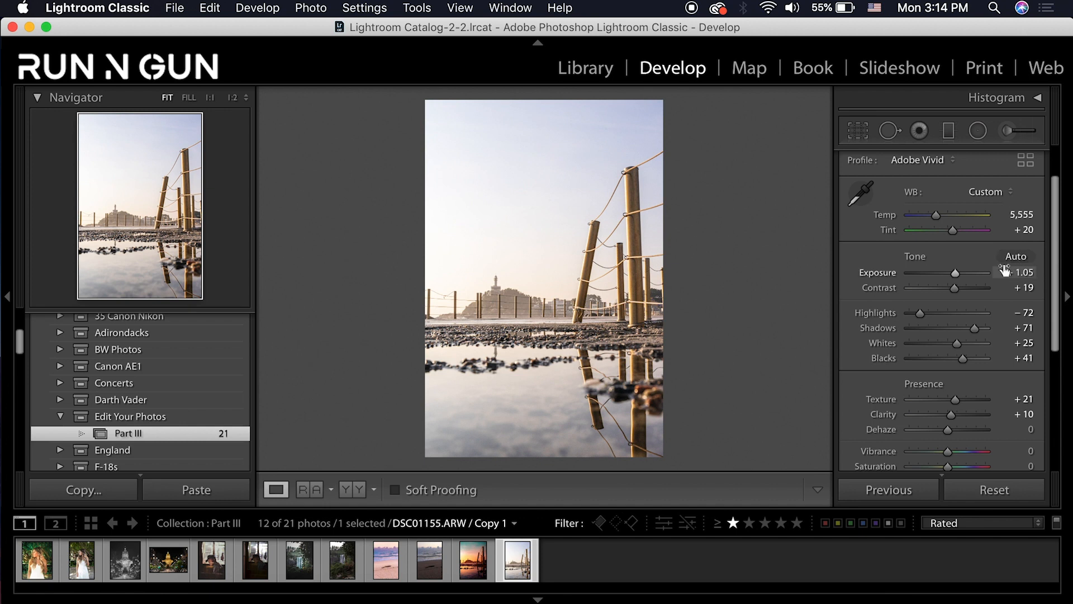
left_click_drag(950, 429, 968, 433)
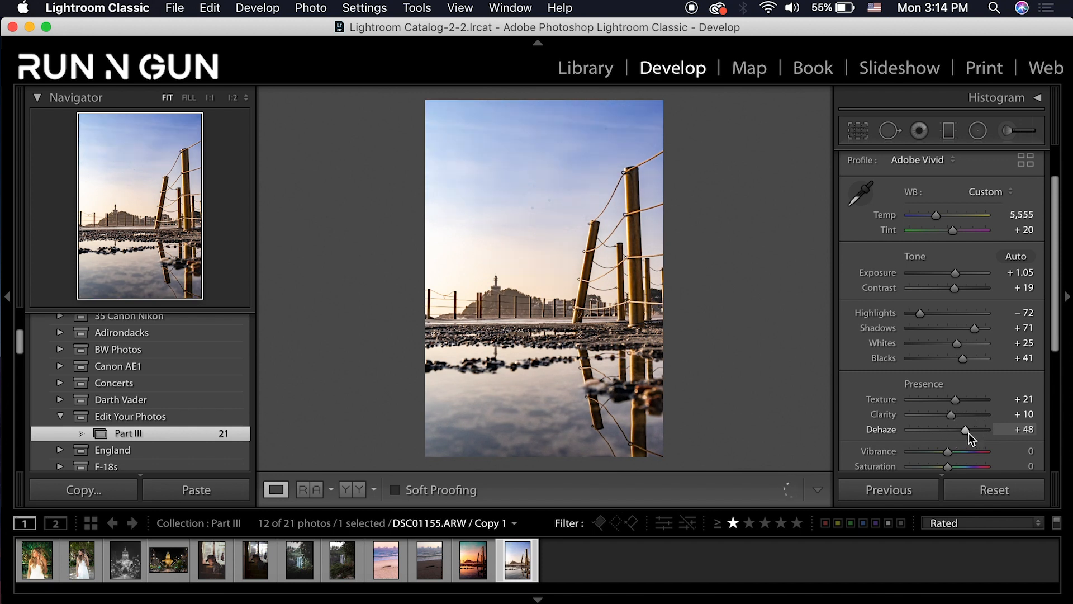
left_click(1022, 429)
type("55")
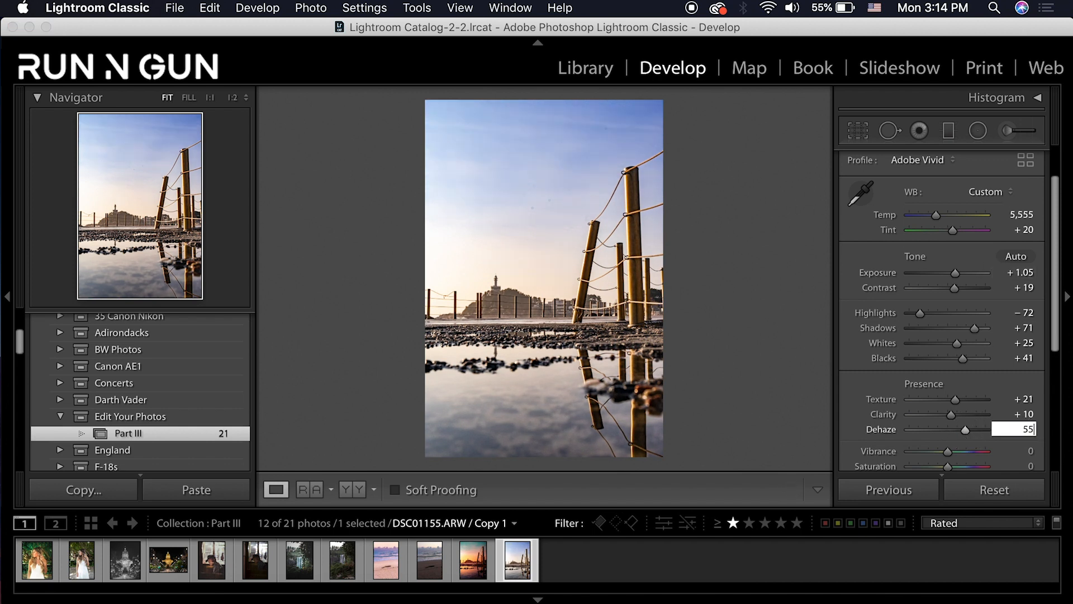
key("Return")
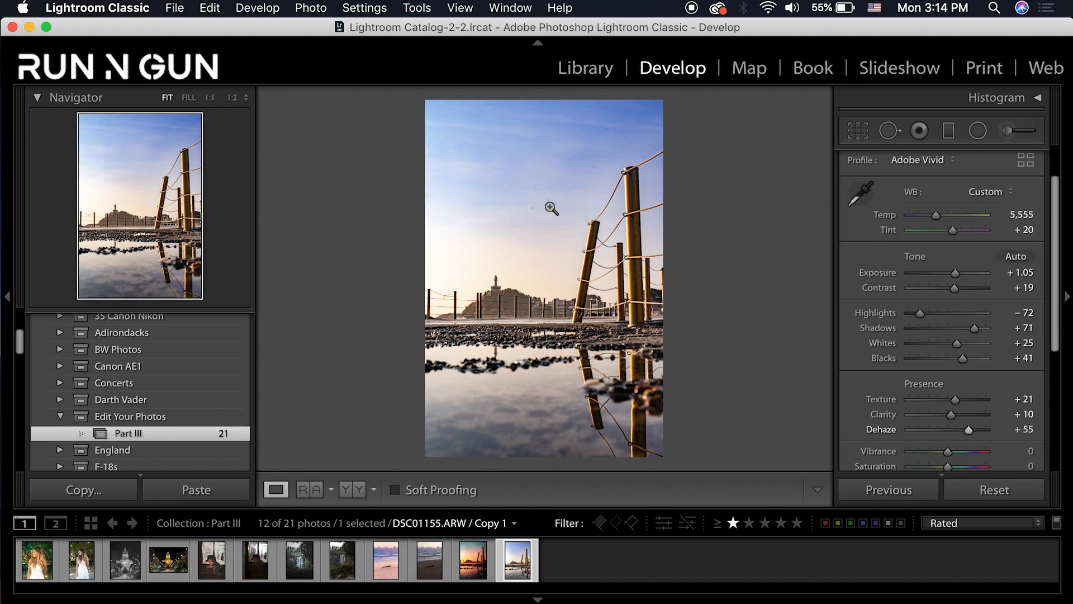
Set Vibrance to +32 and Saturation to −5
scroll(979, 425, "down", 2)
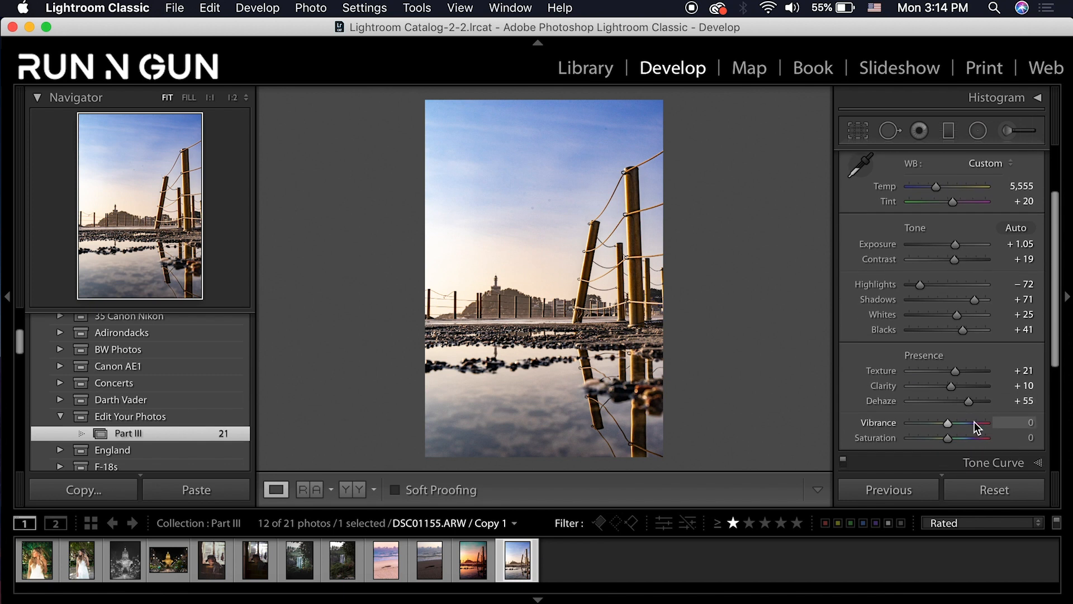
left_click_drag(947, 424, 963, 426)
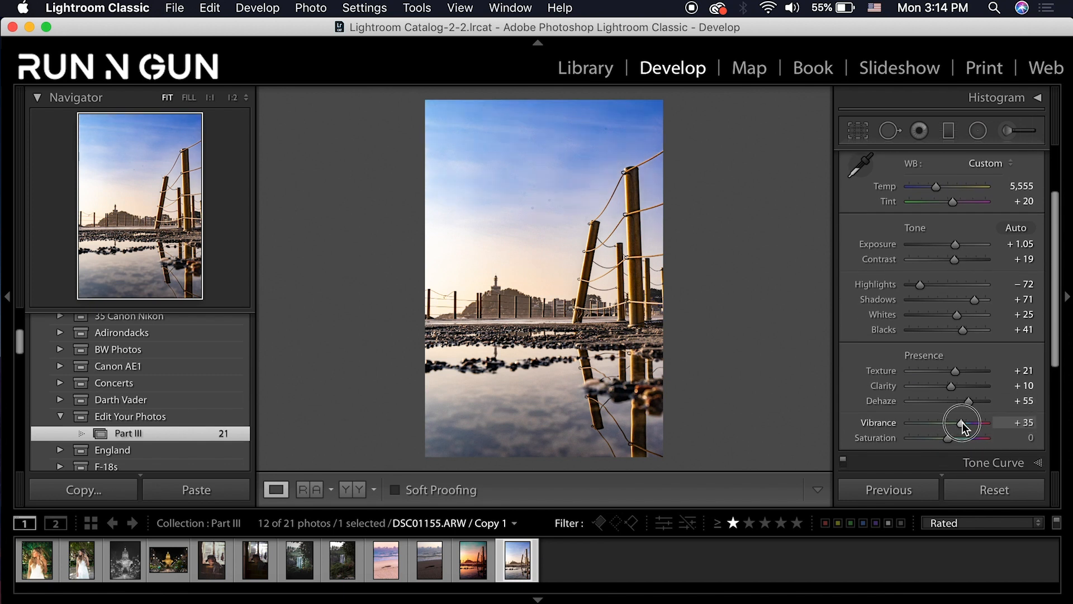
left_click_drag(962, 422, 957, 433)
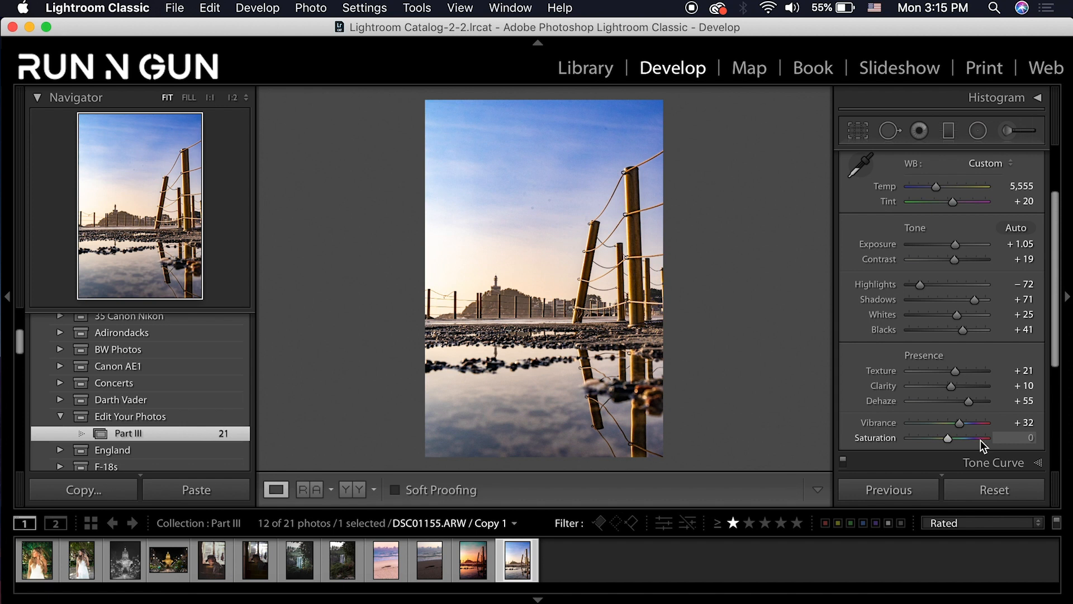
left_click(1023, 437)
type("-")
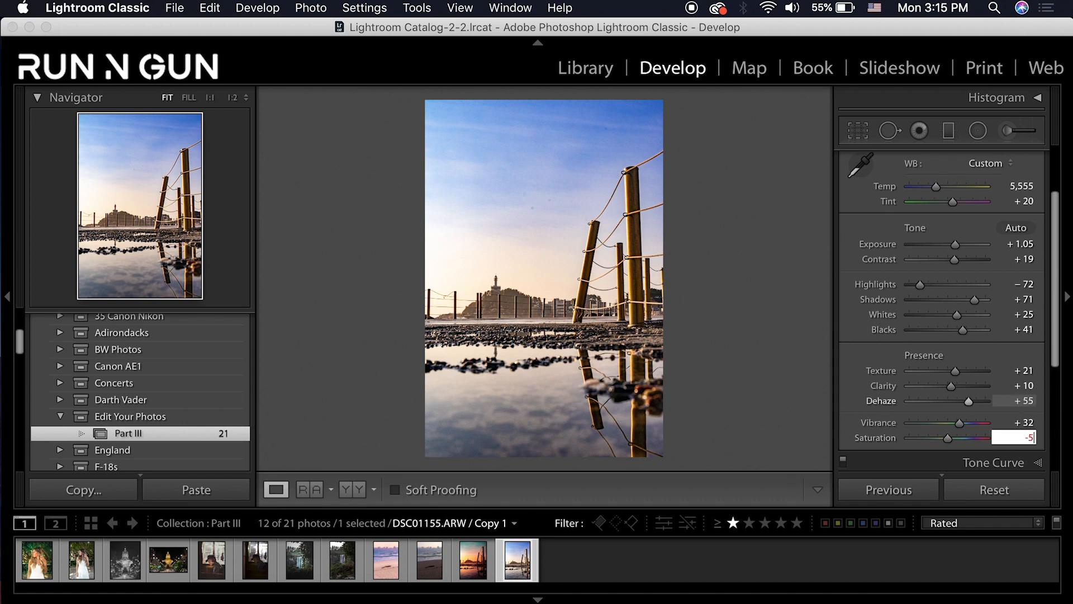
type("5")
key("Return")
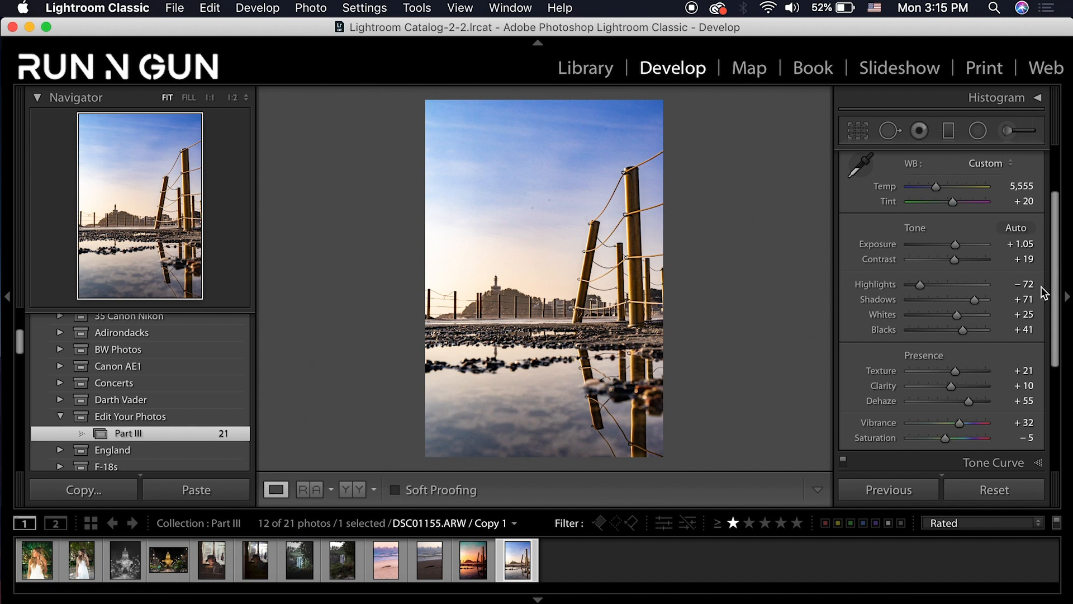
scroll(955, 300, "up", 3)
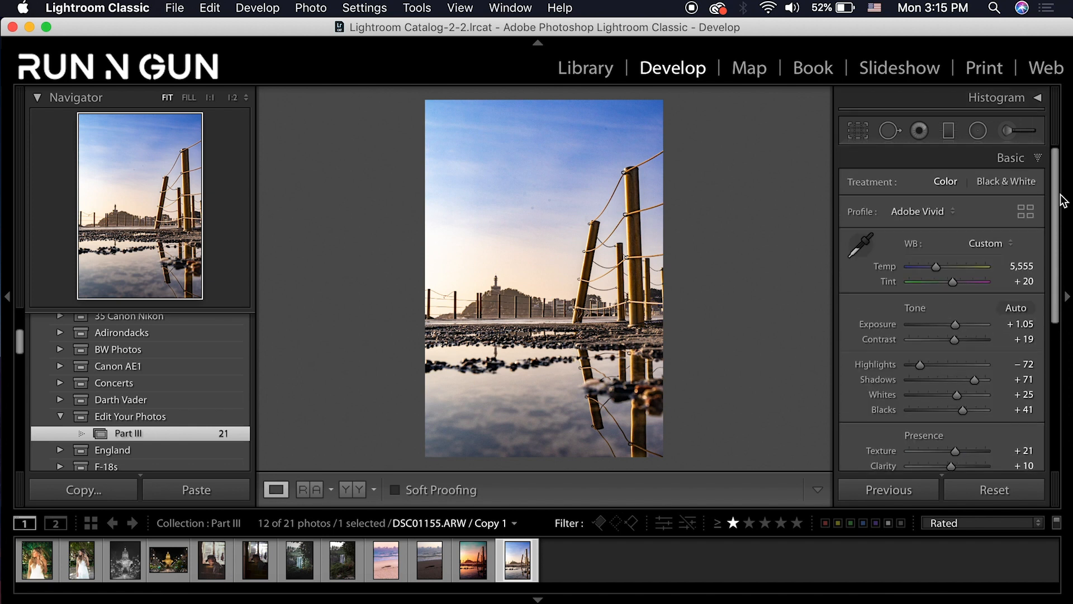
Bend the RGB point curve: pull a lower-midtone point down and lift a highlight point
left_click_drag(1058, 204, 1065, 296)
left_click(1039, 296)
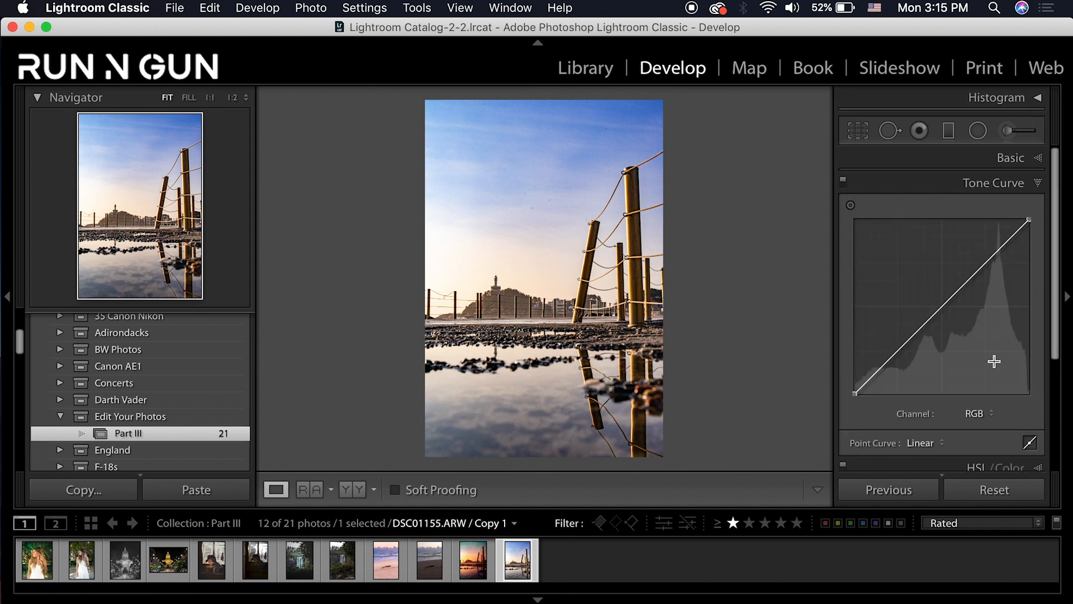
left_click_drag(914, 334, 918, 355)
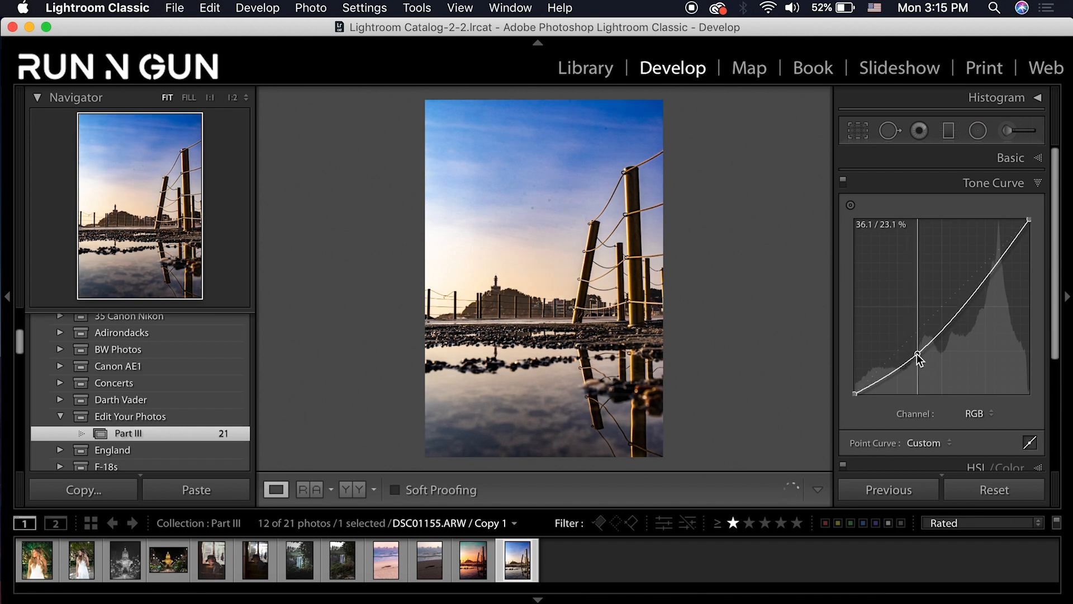
left_click_drag(984, 276, 997, 290)
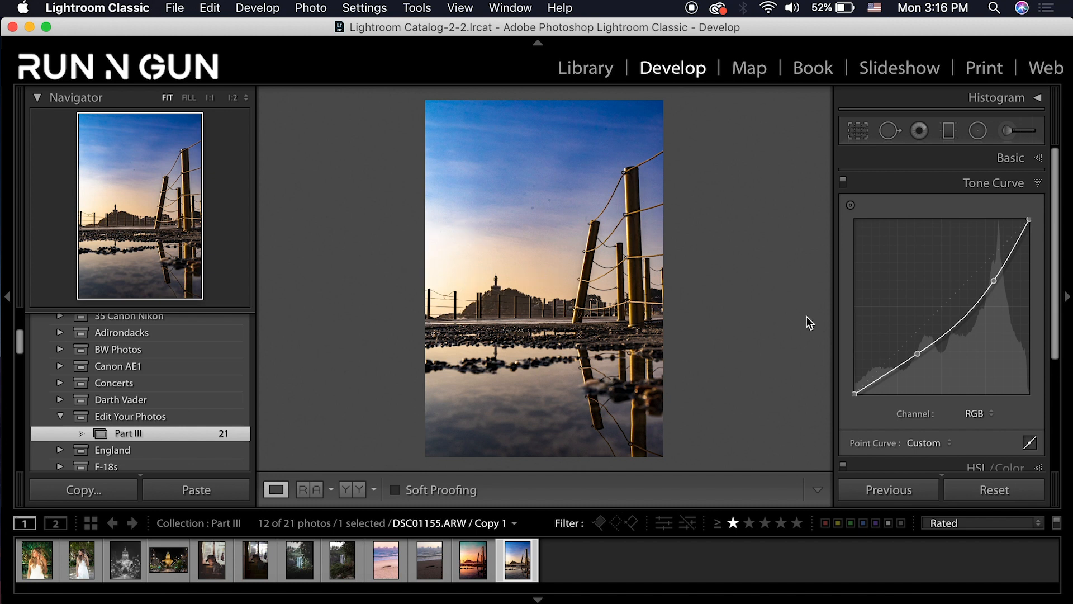
left_click(1037, 184)
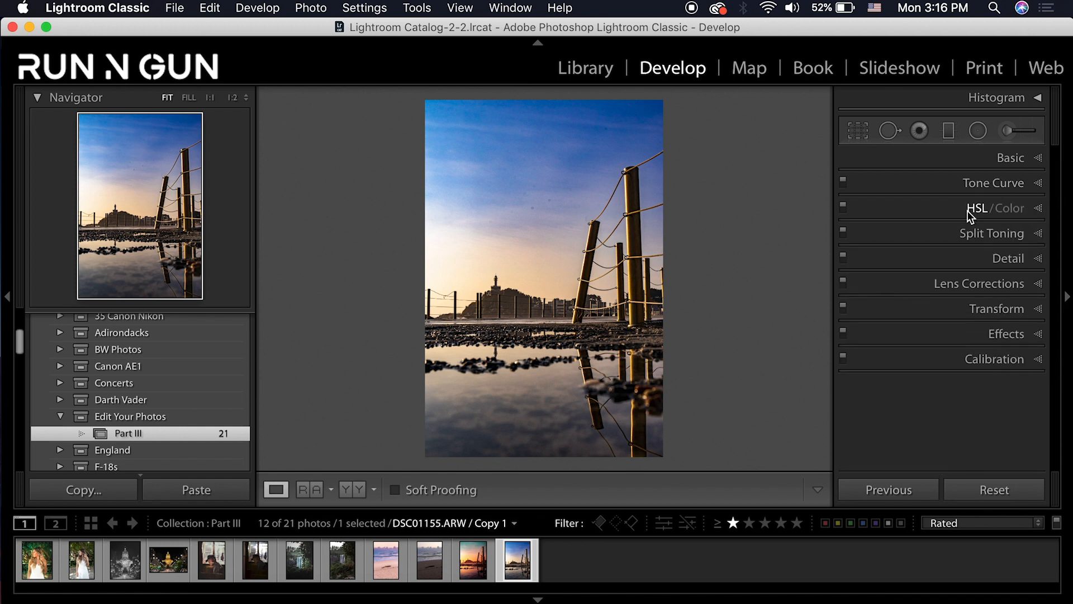
Set HSL hues to Red −20, Orange −60, Yellow −50, Aqua −32 and Blue −28
left_click(1038, 212)
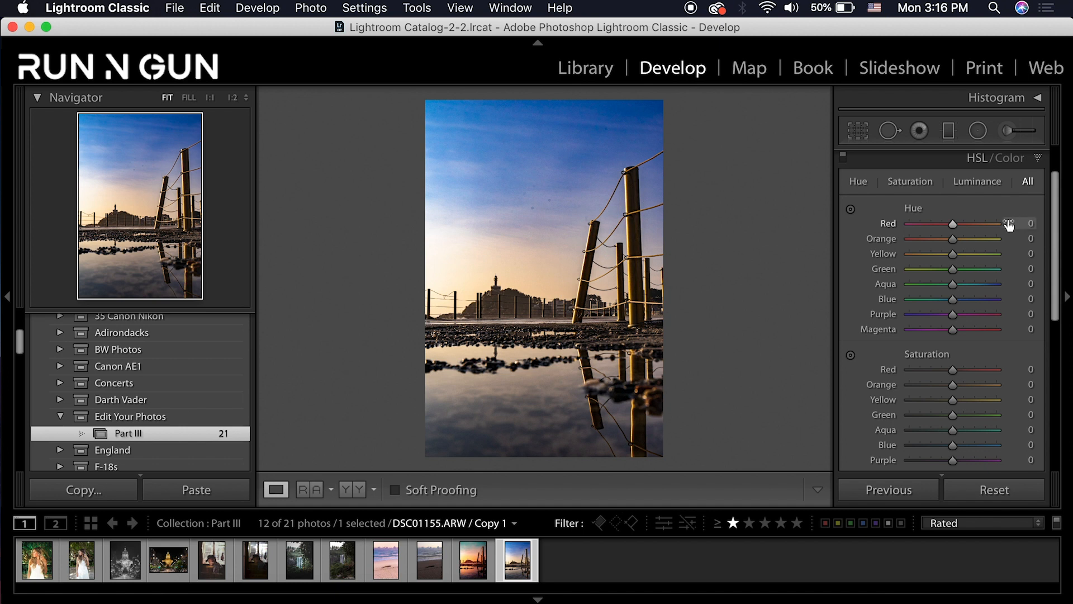
left_click(1031, 223)
type("-20")
key("Return")
left_click_drag(951, 240, 930, 247)
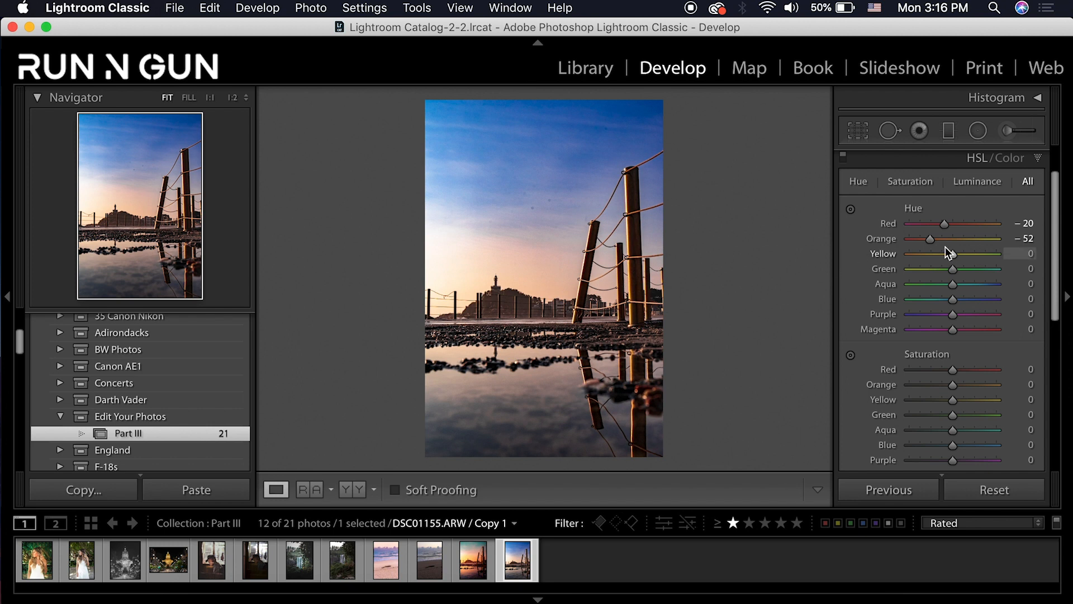
left_click_drag(931, 239, 928, 239)
left_click_drag(953, 255, 931, 256)
mouse_move(955, 286)
left_mouse_down()
mouse_move(934, 283)
mouse_move(940, 299)
left_mouse_up()
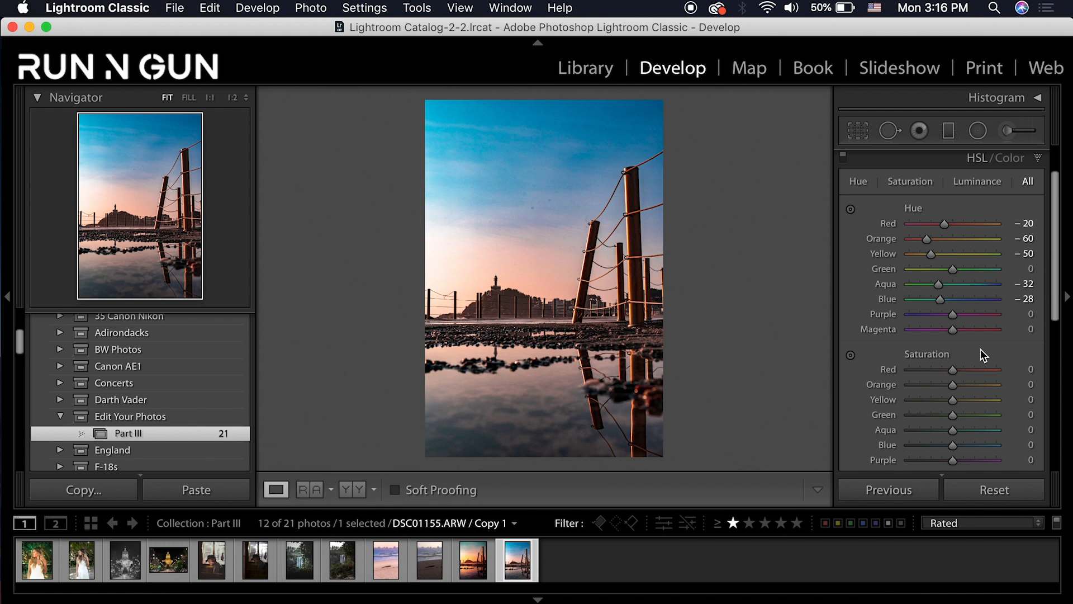
Raise HSL saturation: Orange +46, Yellow +58, Blue +22
scroll(980, 349, "down", 5)
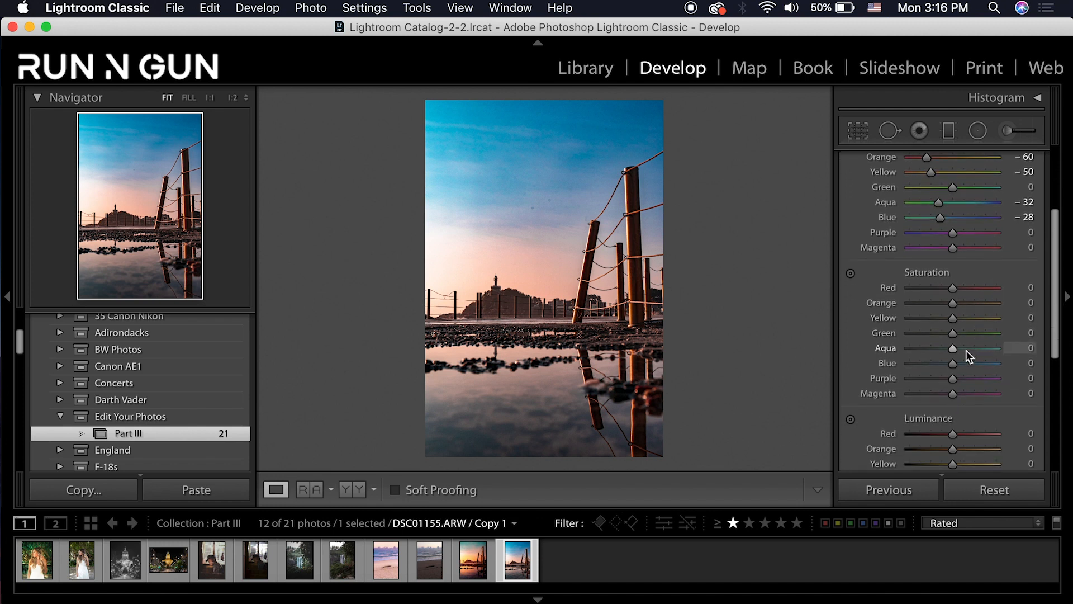
scroll(966, 350, "down", 1)
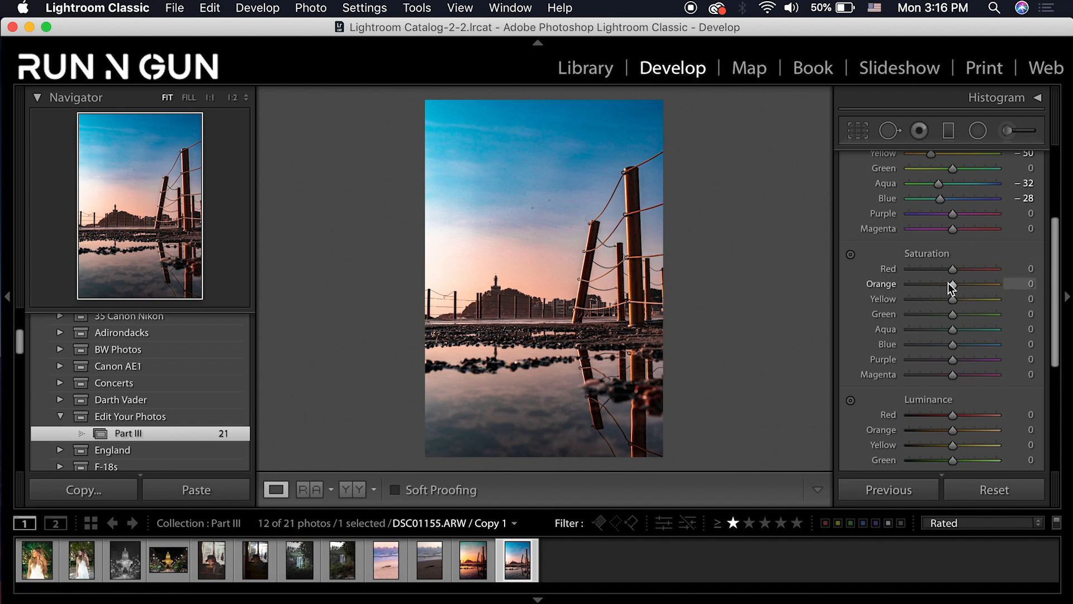
left_click_drag(952, 286, 974, 291)
left_click_drag(952, 302, 974, 302)
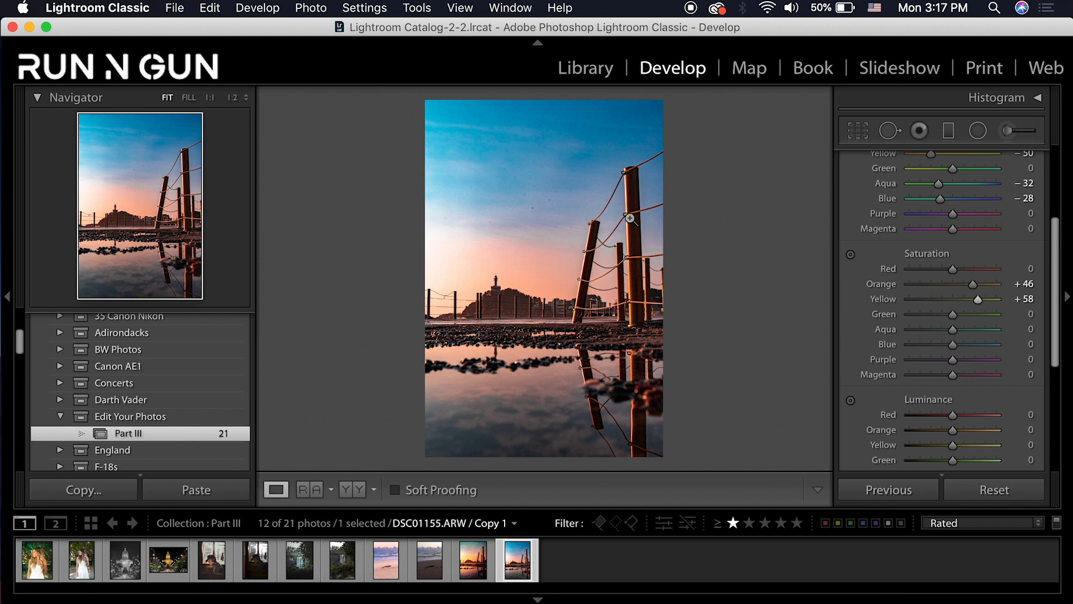
scroll(1004, 392, "down", 2)
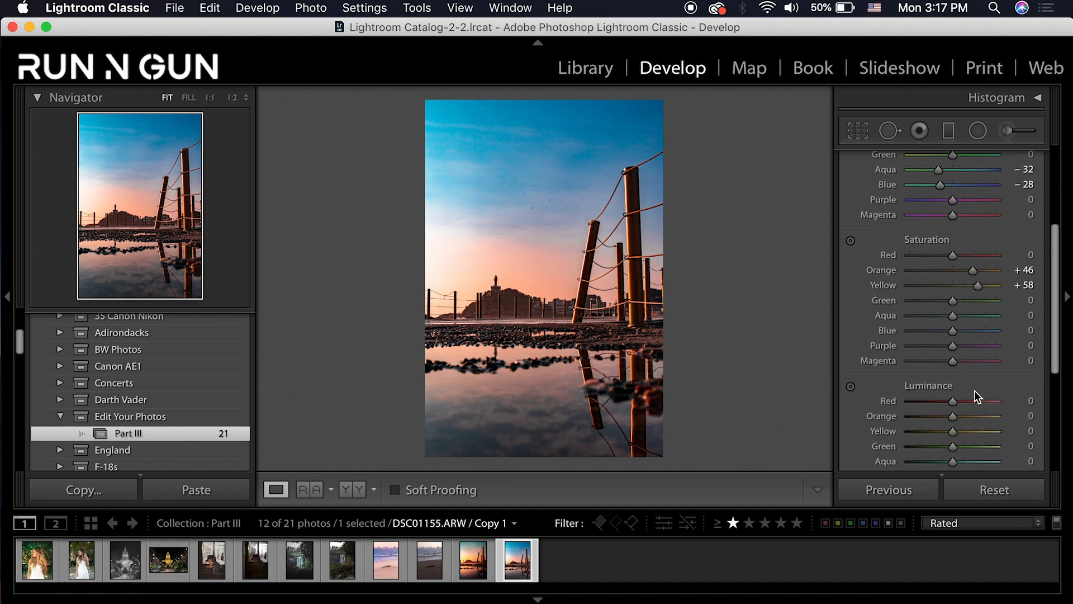
left_click_drag(955, 330, 965, 330)
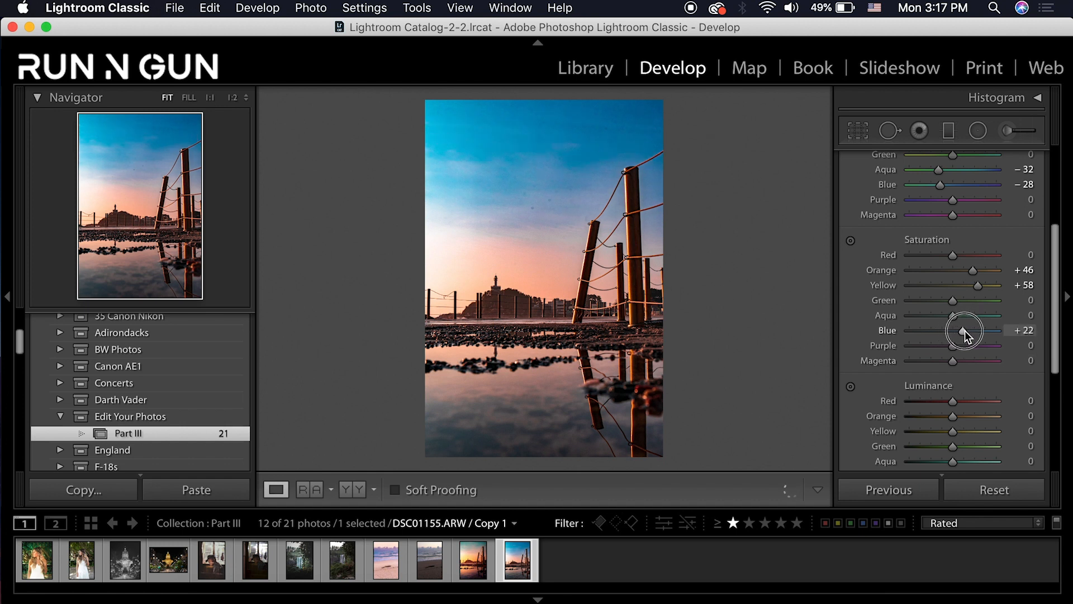
Lower HSL luminance: Orange −10, Yellow −23, Blue −9
scroll(912, 364, "down", 3)
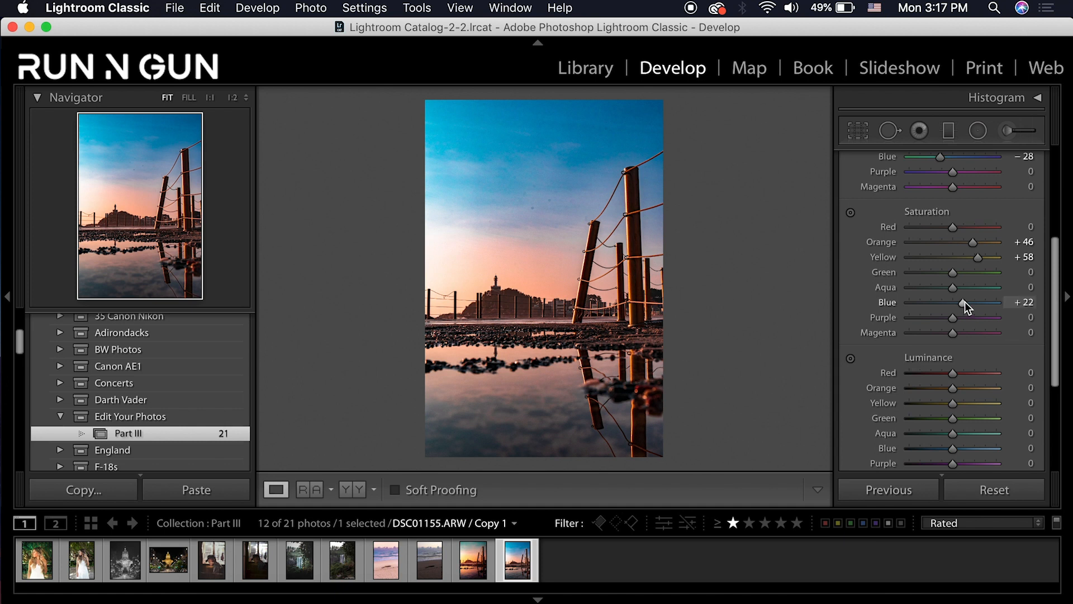
left_click_drag(1056, 342, 1065, 408)
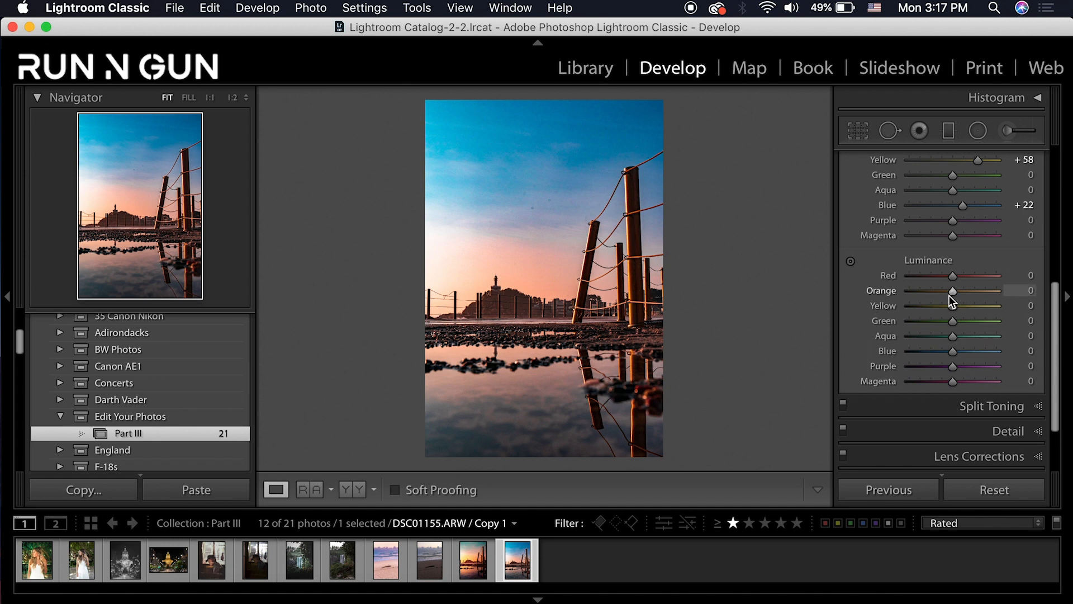
left_click_drag(958, 294, 965, 293)
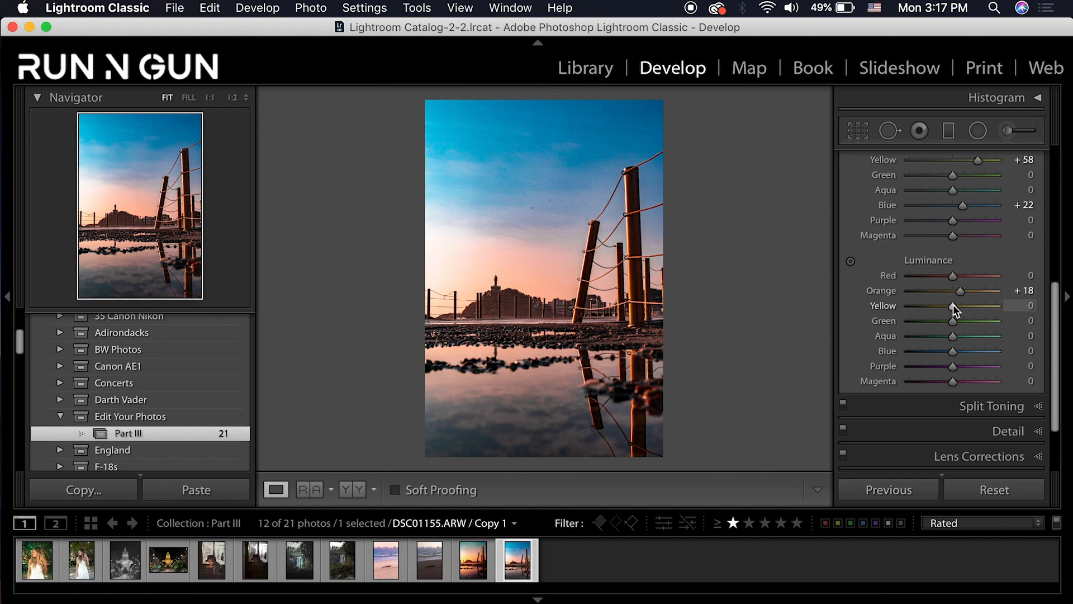
mouse_move(954, 304)
left_mouse_down()
mouse_move(927, 308)
mouse_move(951, 291)
left_mouse_up()
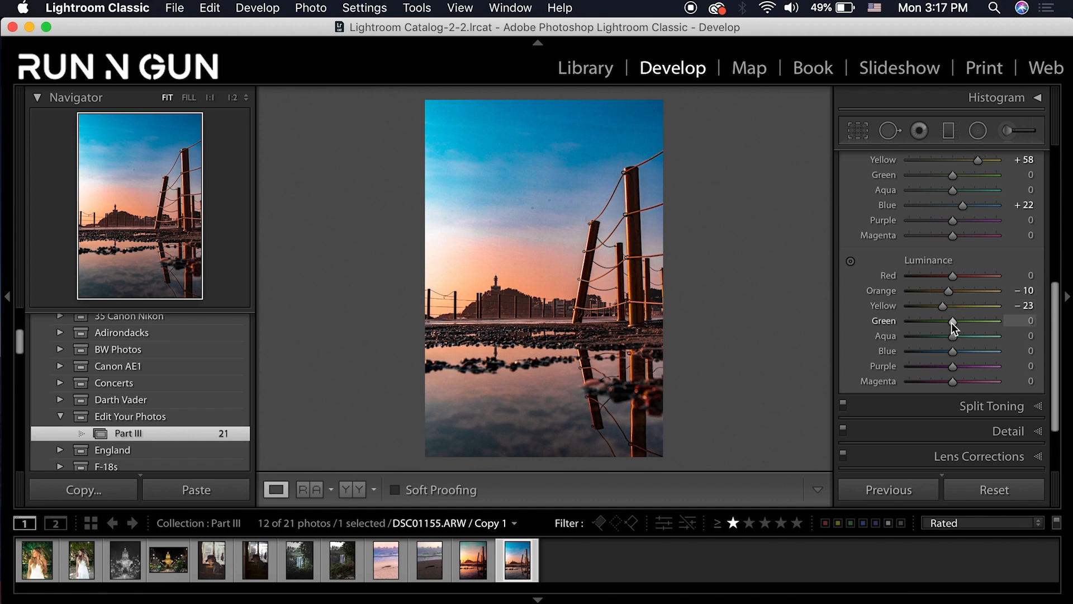
left_click_drag(960, 354, 950, 353)
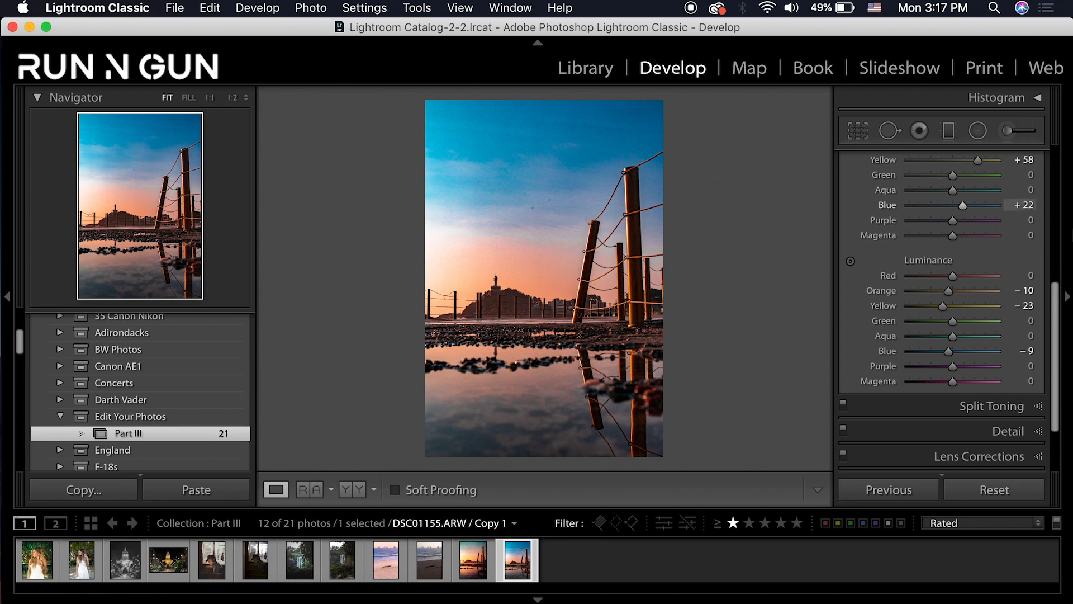
scroll(1057, 247, "up", 10)
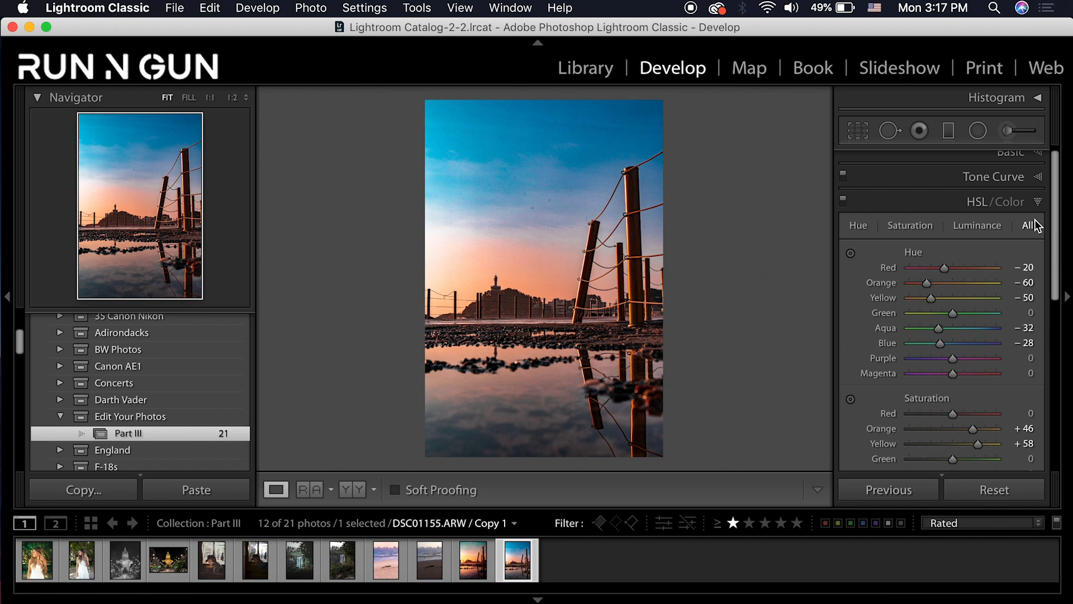
left_click(1035, 204)
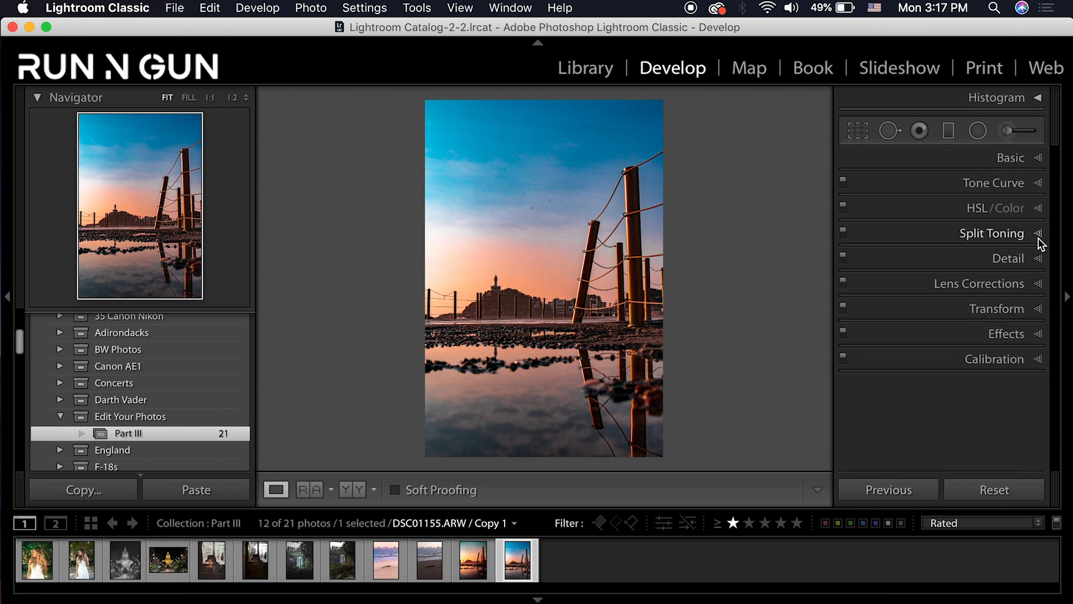
Give the split-toning highlights a warm tint of Hue 40, Saturation 57
left_click(1037, 237)
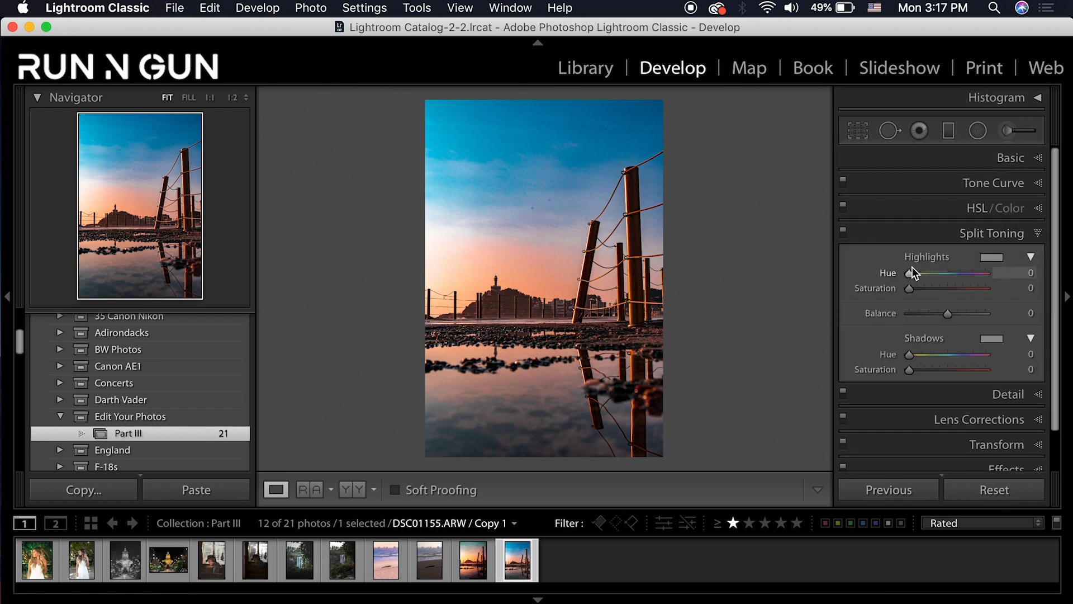
left_click_drag(924, 272, 928, 288)
left_click(925, 290)
left_click(1024, 273)
type("40")
key("Return")
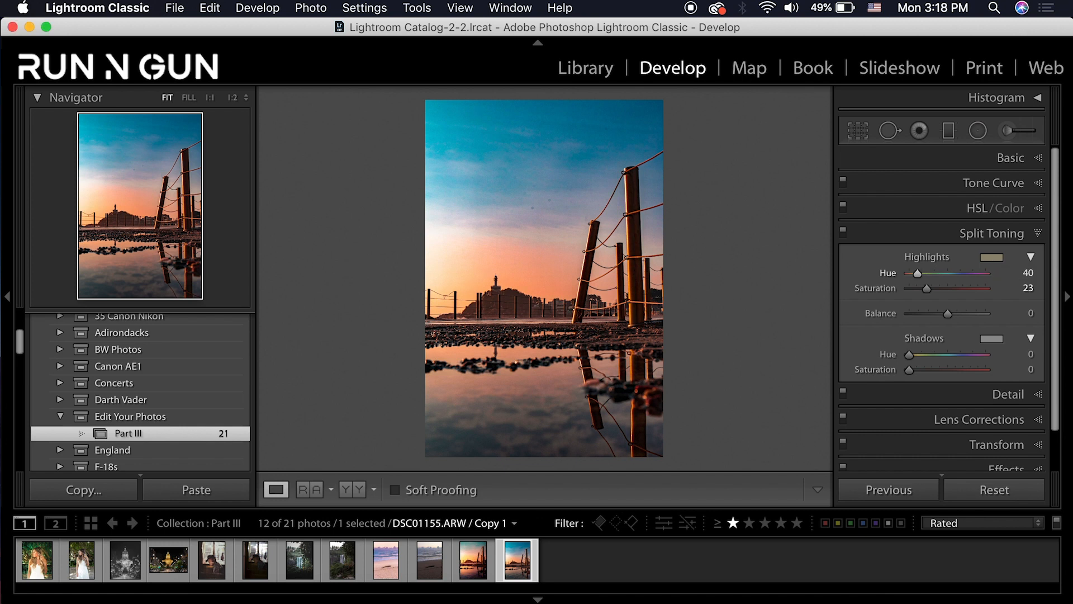
left_click(952, 288)
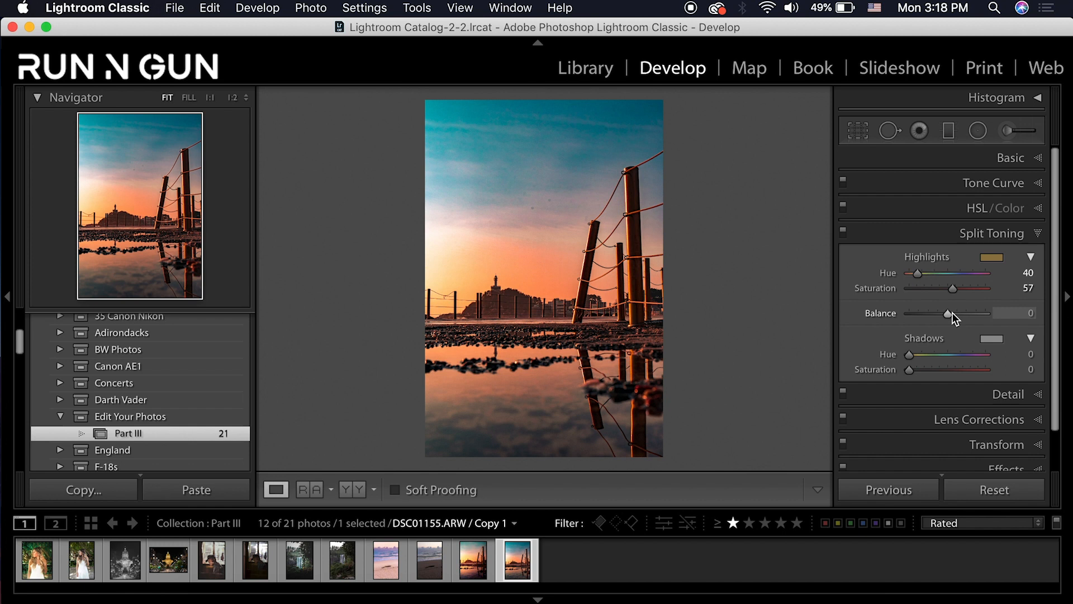
Tint the shadows purple with Hue 320, Saturation 16, then compare split toning off and on
left_click(979, 354)
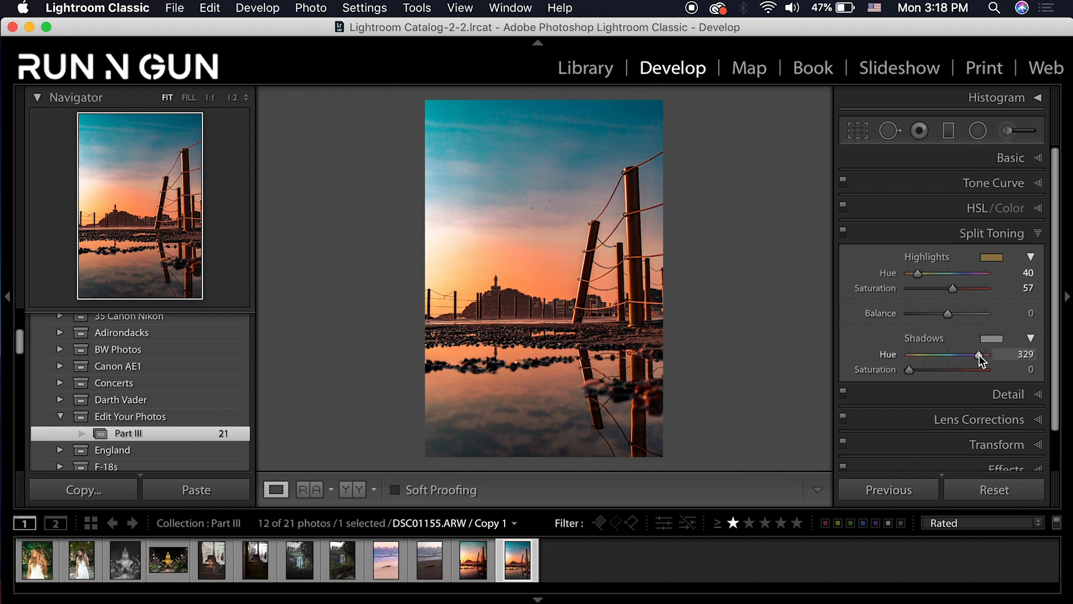
left_click(1026, 354)
type("320")
key("Return")
left_click(917, 367)
left_click_drag(916, 366, 921, 375)
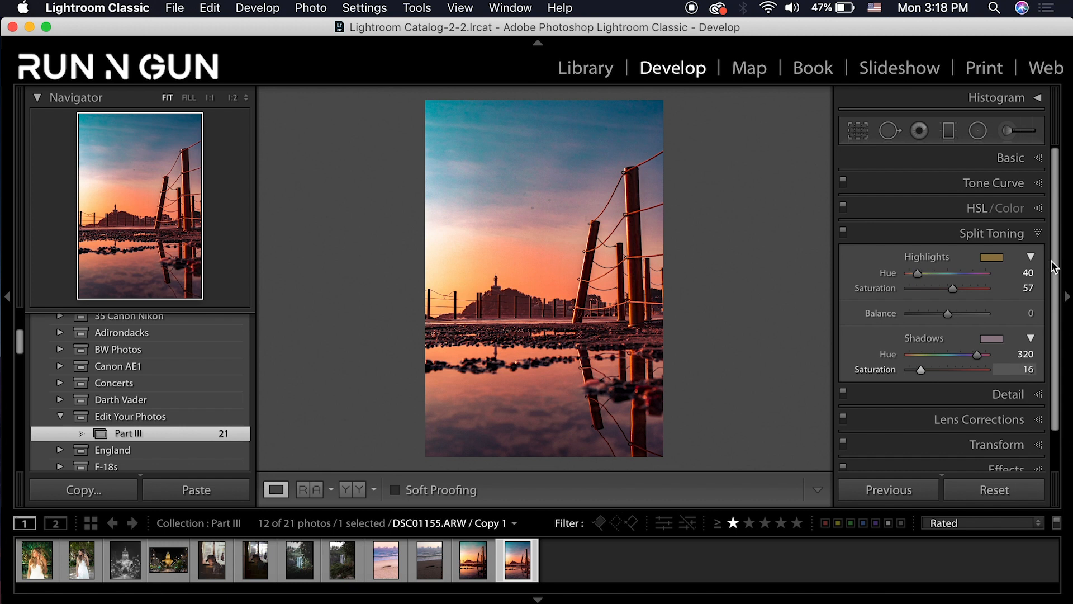
left_click(845, 233)
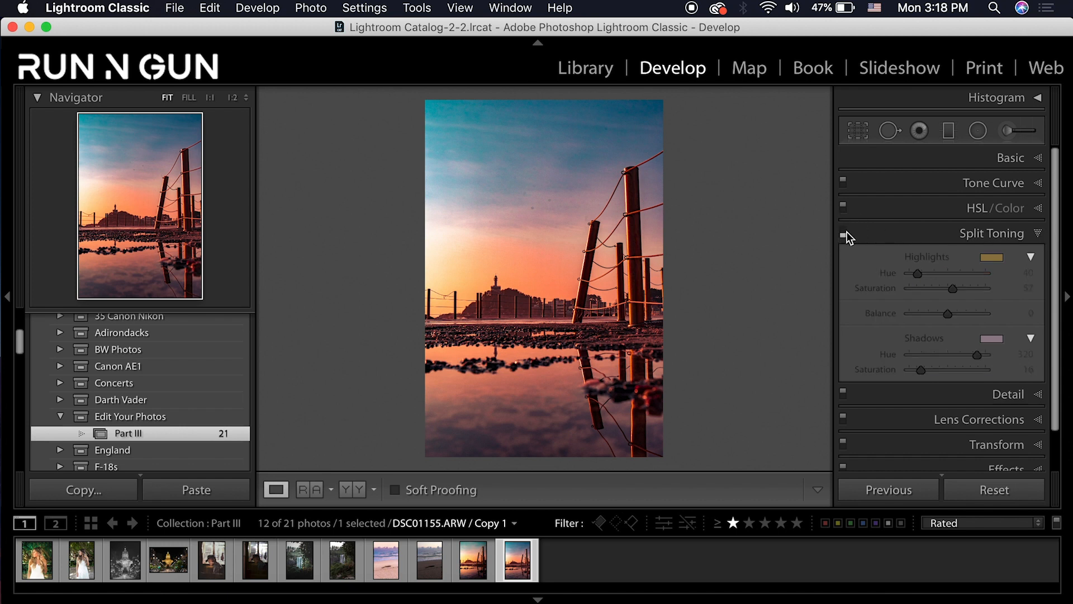
left_click(846, 234)
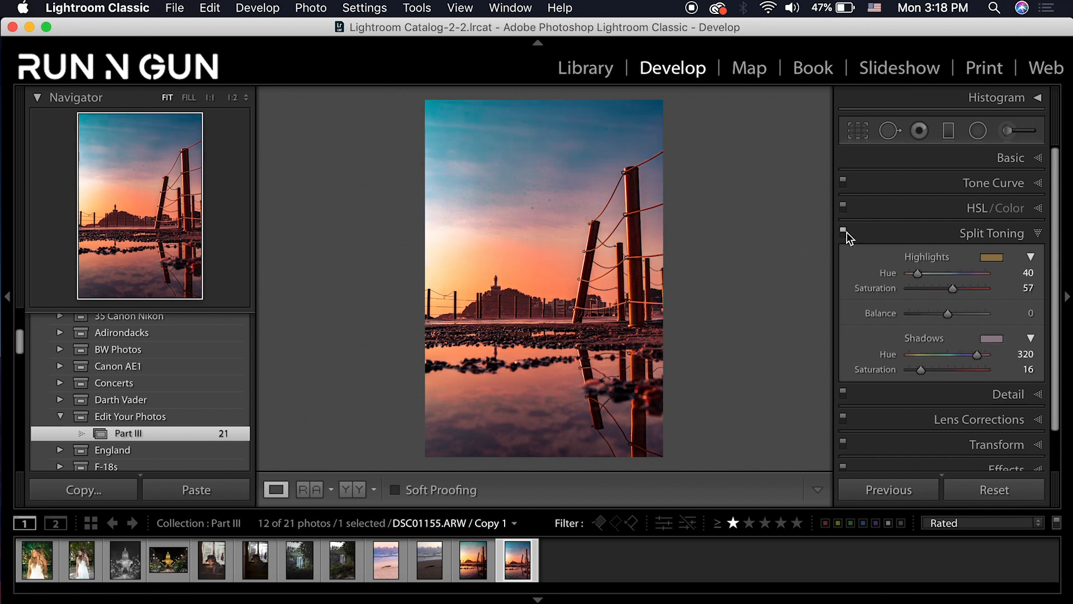
Raise Sharpening Amount to 64, previewing the detail around the lighthouse
left_click(1039, 233)
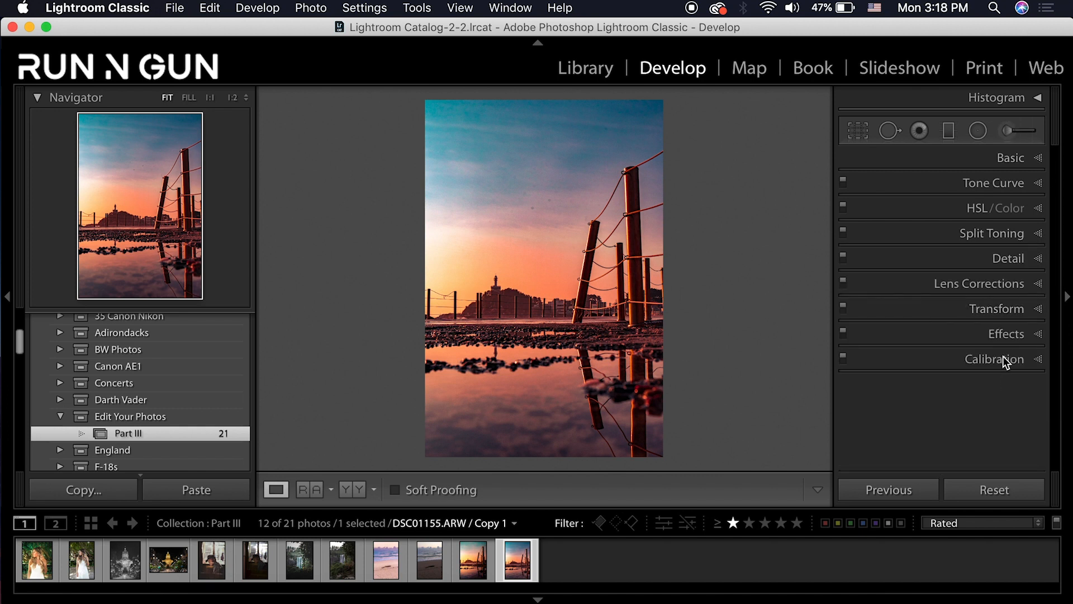
left_click(1040, 258)
left_click_drag(924, 355, 944, 355)
left_click(853, 182)
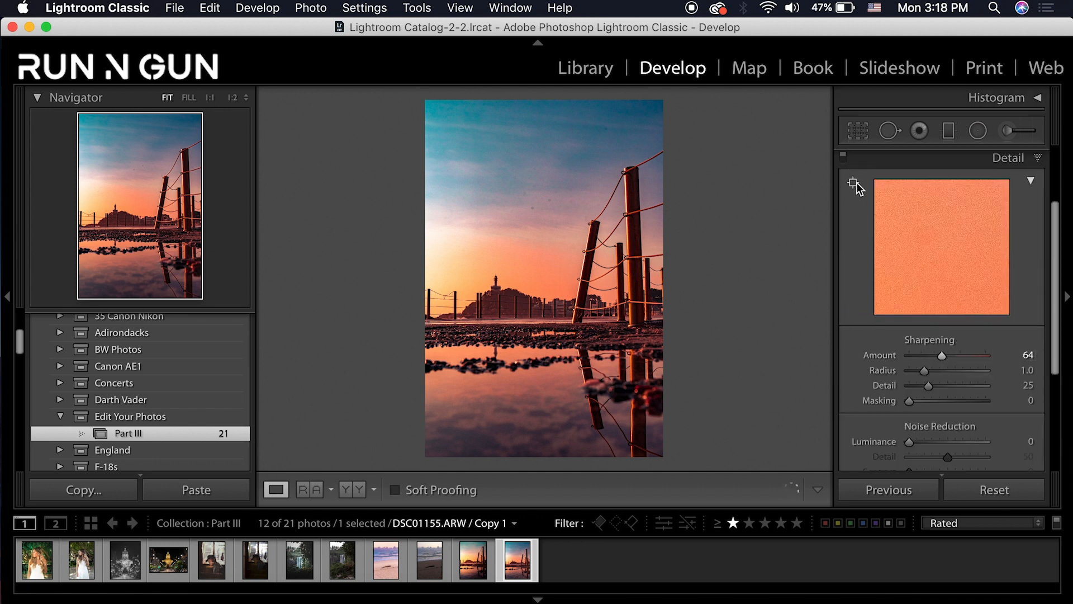
left_click(497, 280)
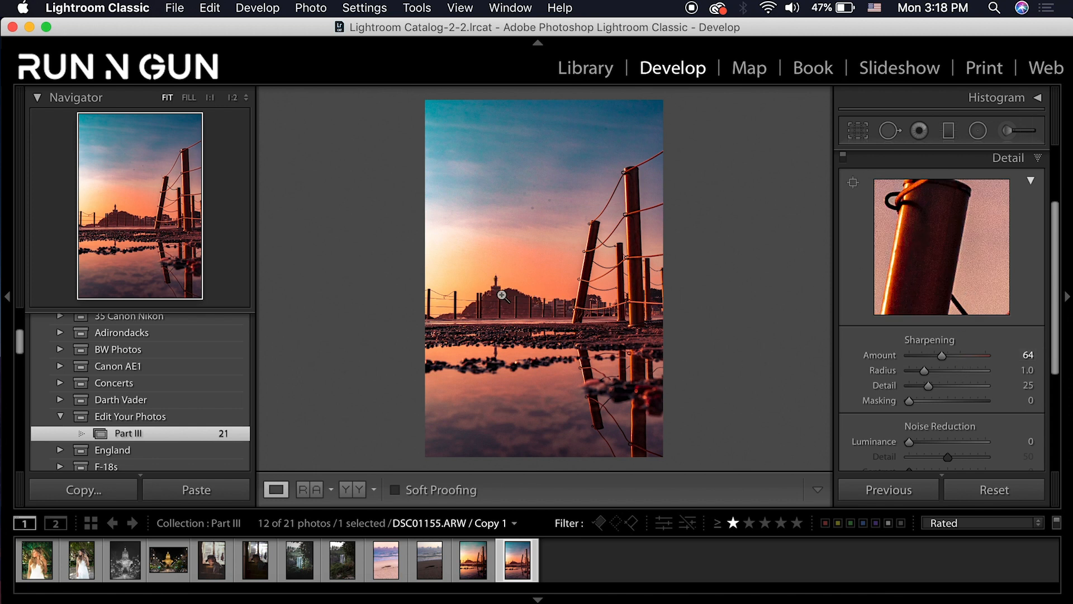
left_click(854, 183)
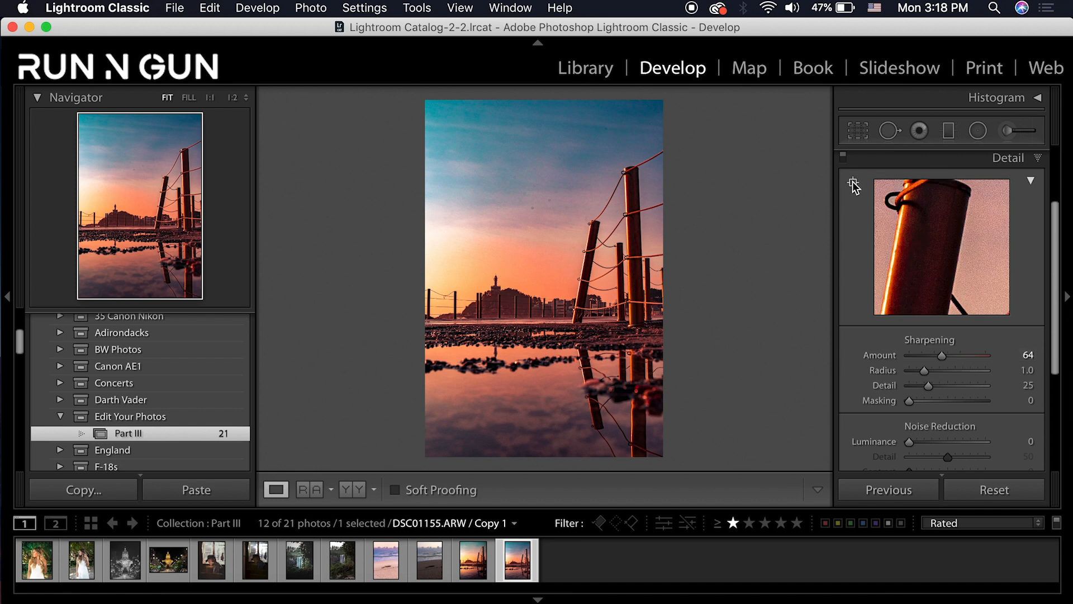
left_click(497, 284)
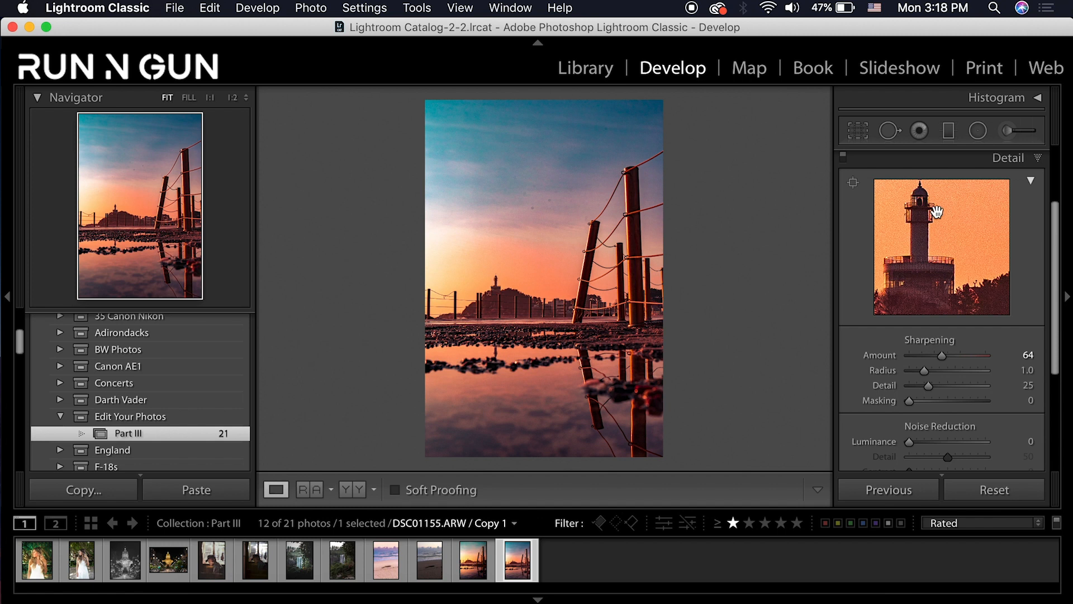
left_click_drag(940, 213, 961, 226)
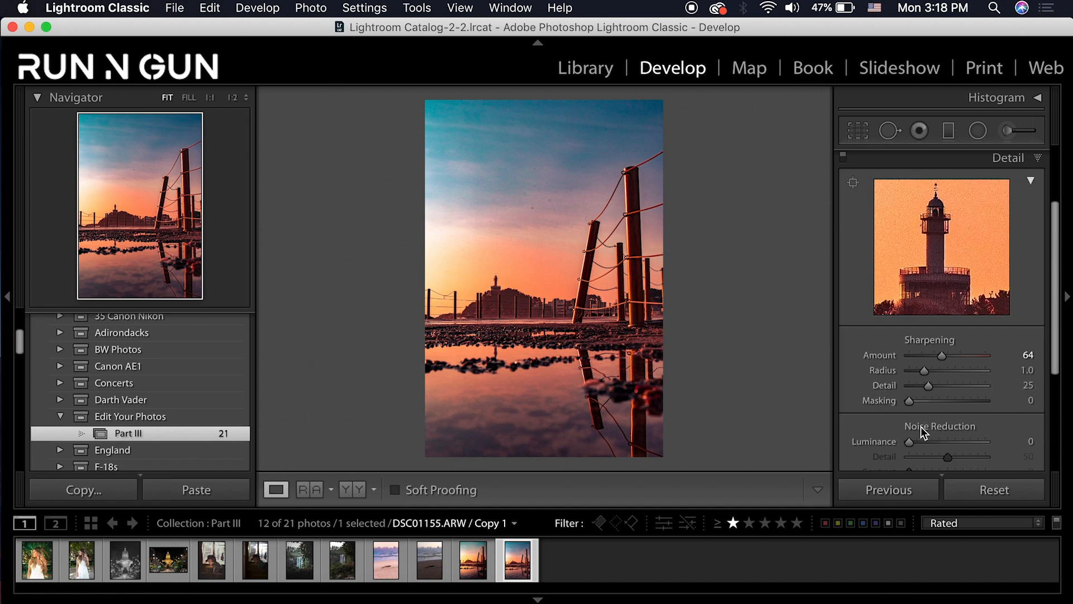
Set Luminance noise reduction to 17
scroll(893, 437, "down", 1)
left_click_drag(904, 438, 923, 443)
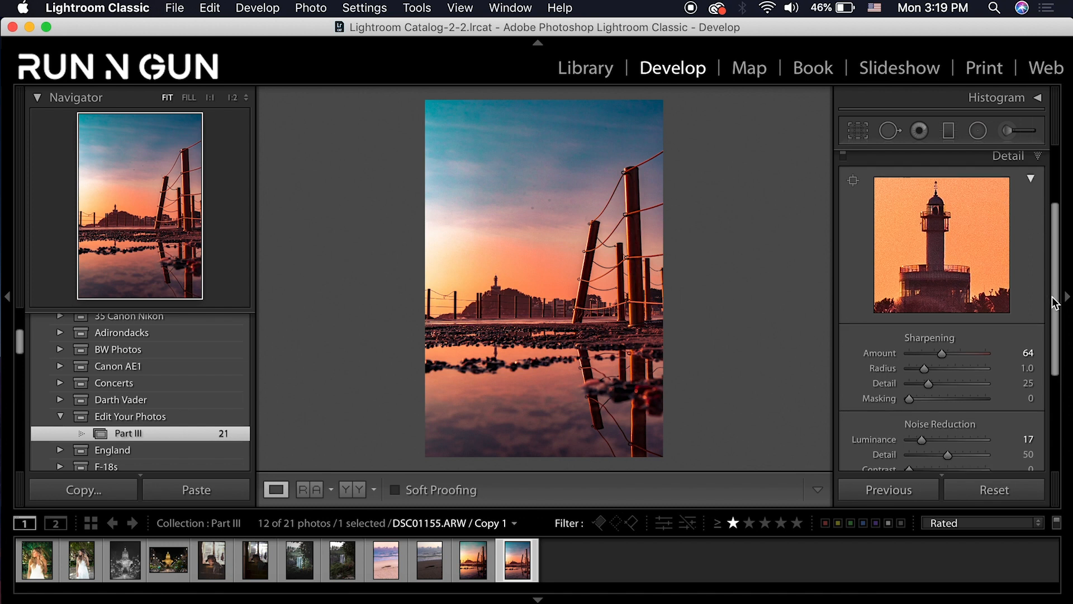
scroll(1034, 185, "up", 2)
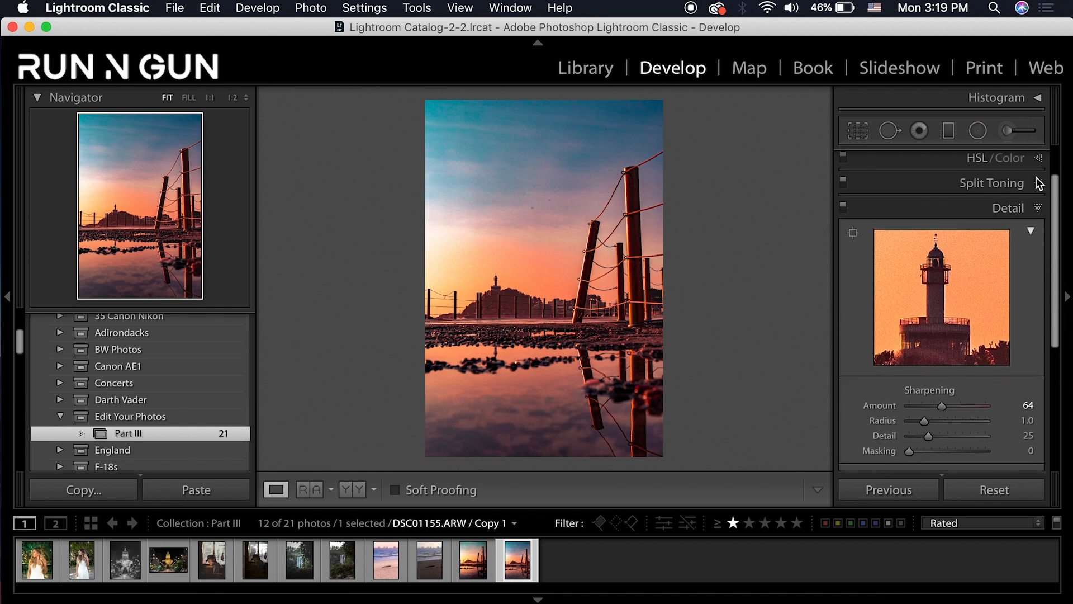
left_click(1041, 209)
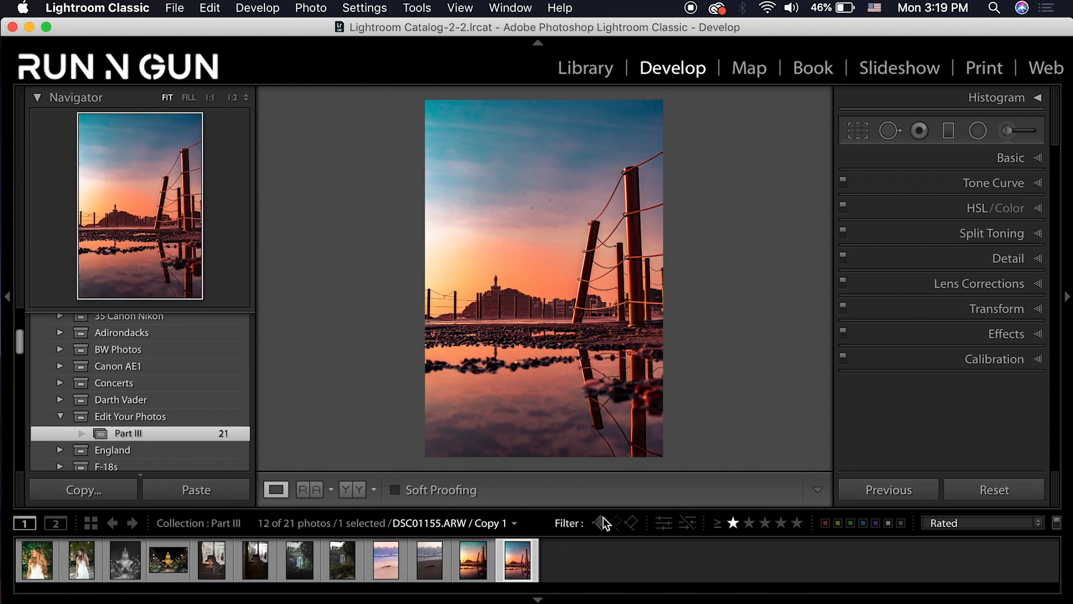
Add a dark post-crop vignette (Amount −14, Feather 74) and compare it off and on
left_click(1040, 333)
left_click_drag(947, 326, 966, 372)
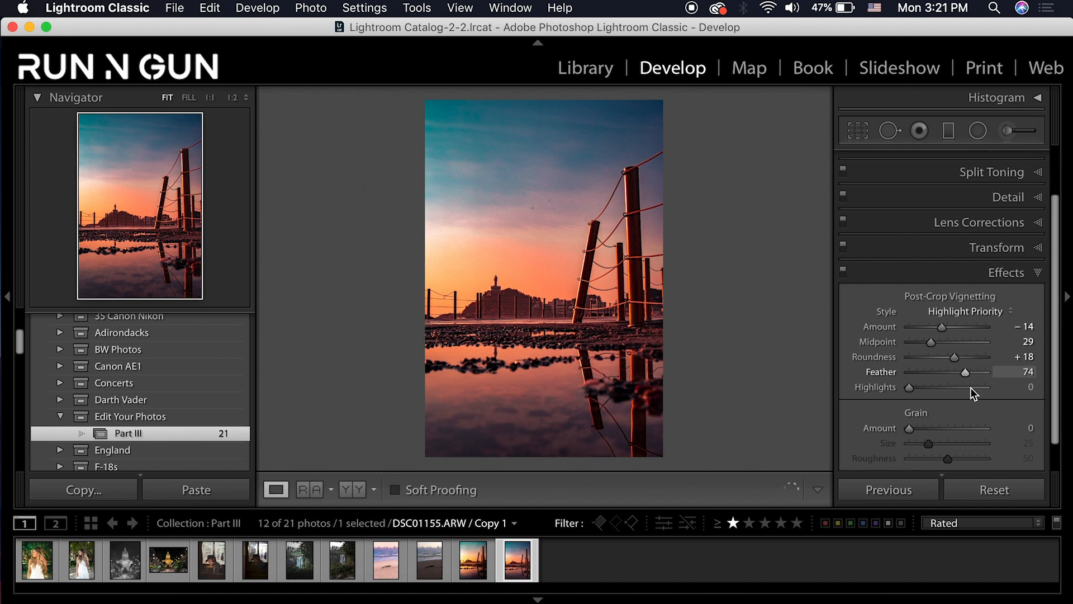
left_click(845, 274)
left_click(846, 276)
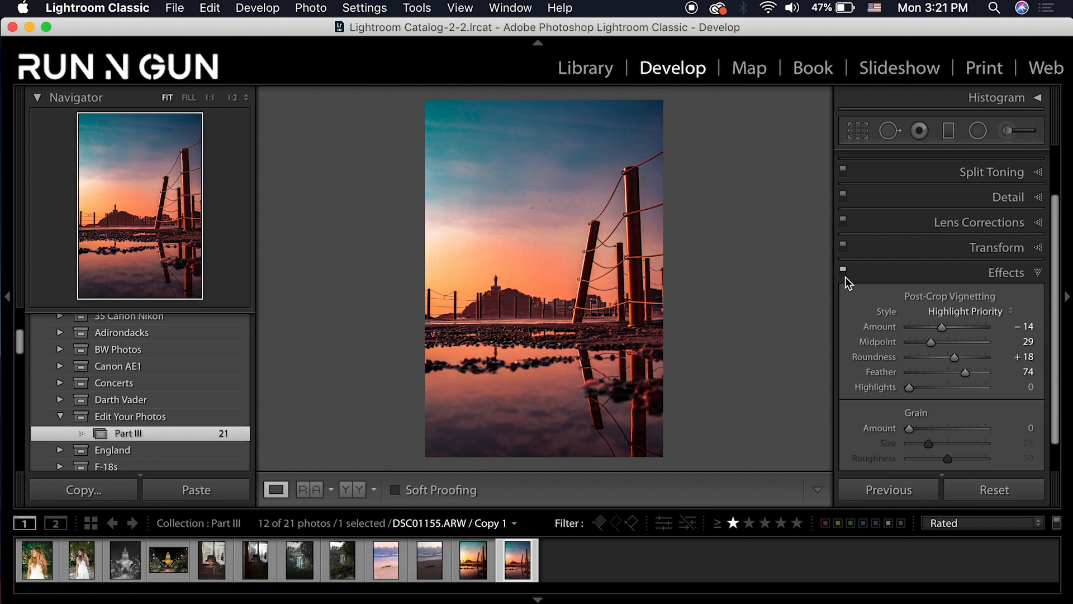
left_click(1039, 273)
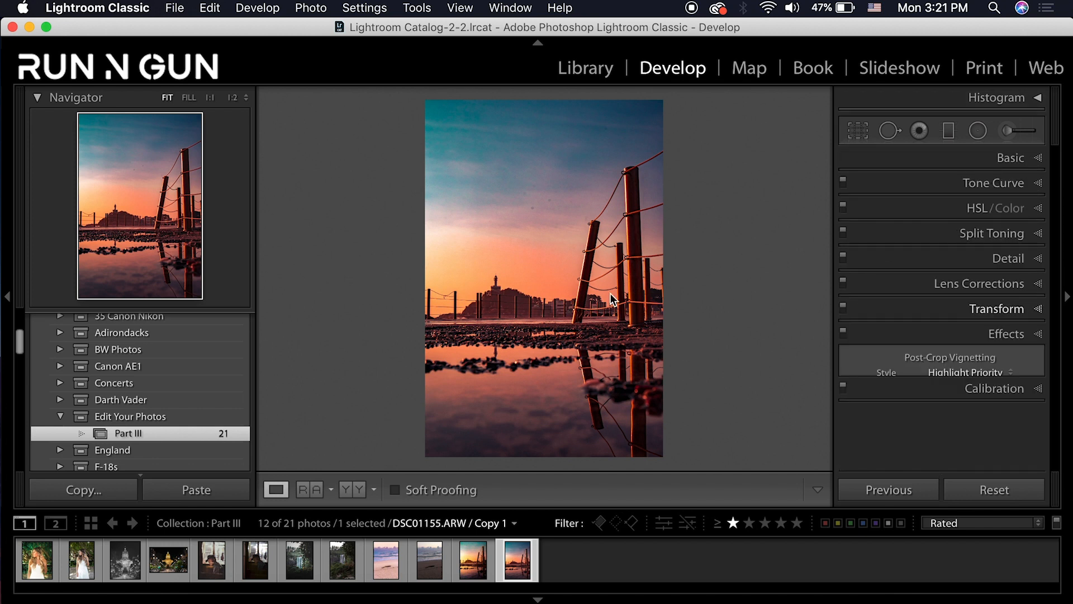
Draw a diagonal graduated filter over the lower right of the pier photo, checking its mask
left_click(949, 130)
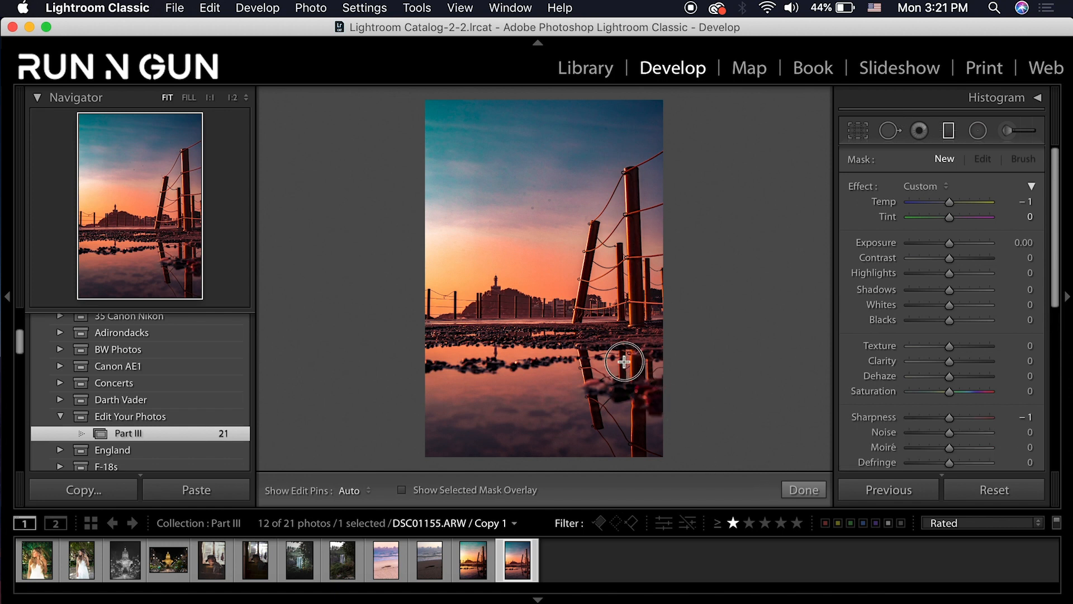
left_click_drag(608, 350, 561, 326)
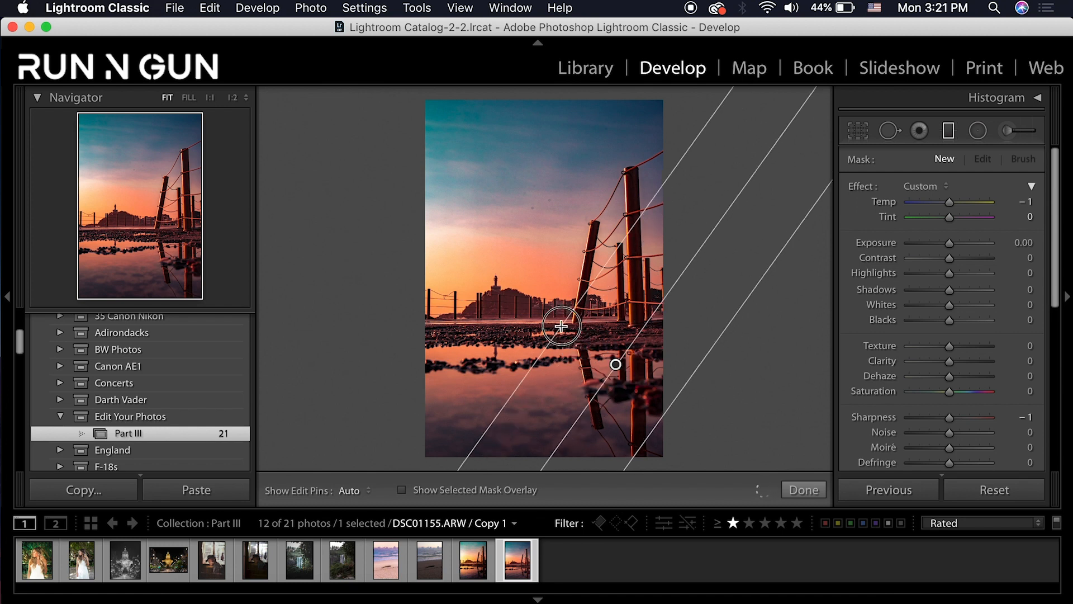
left_click(402, 490)
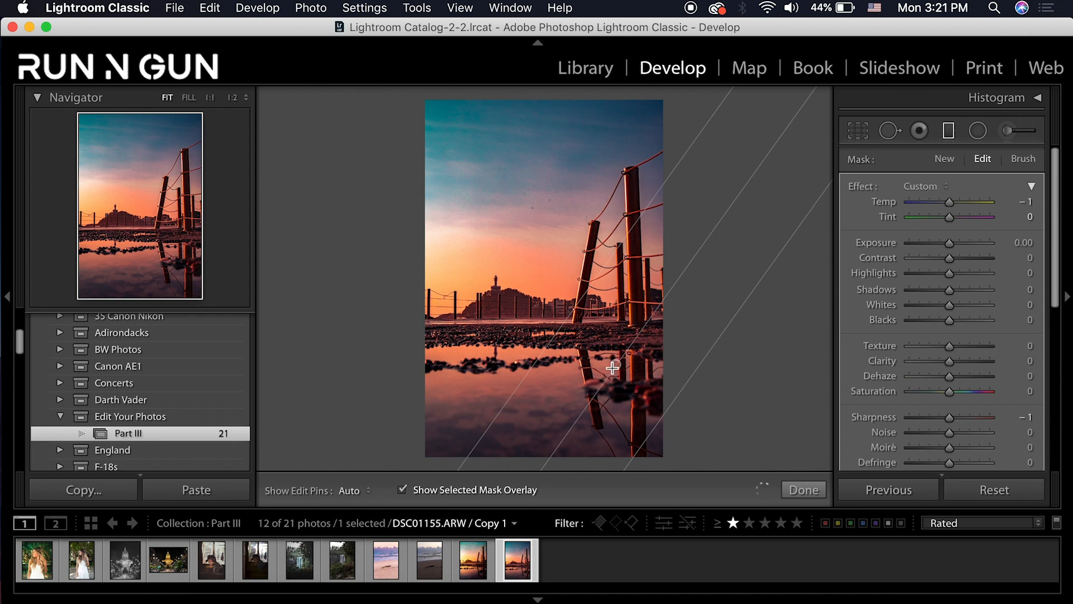
left_click_drag(615, 365, 583, 356)
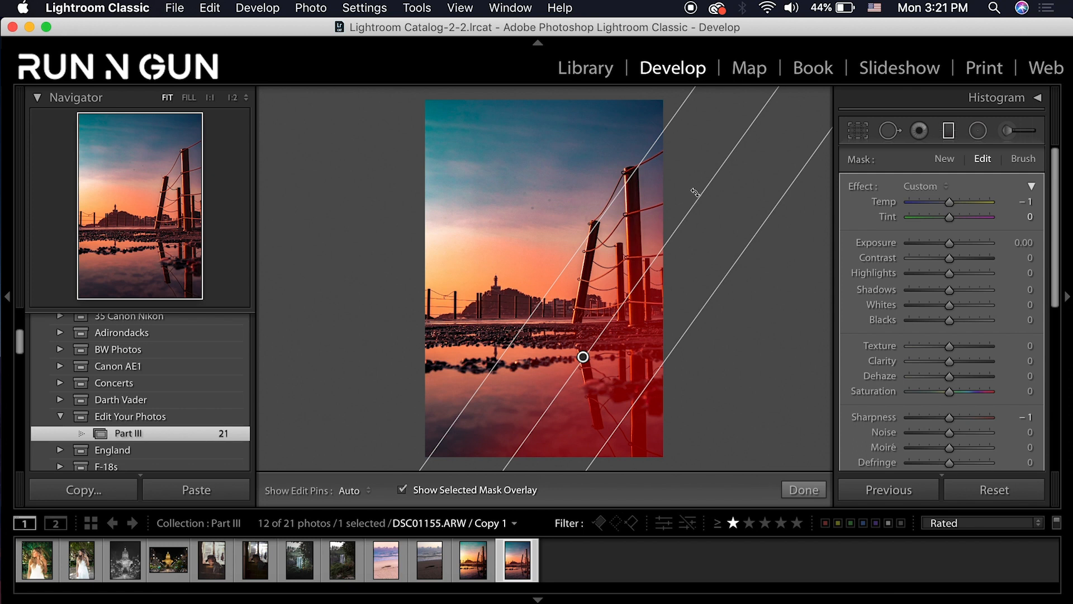
left_click_drag(691, 189, 695, 195)
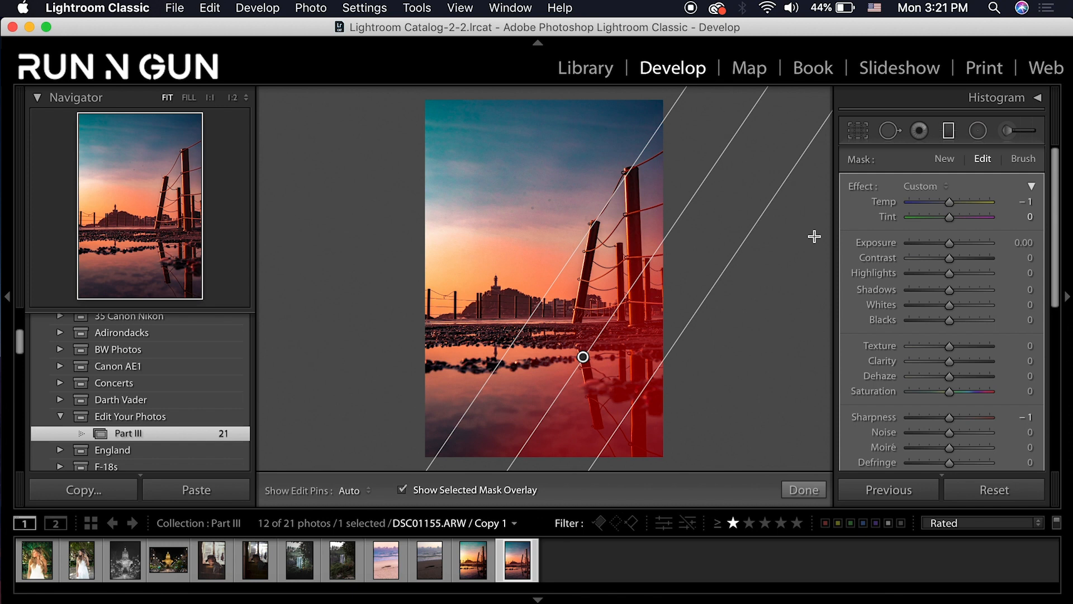
Set the gradient to Exposure -0.50, Contrast -46, Highlights -78, Shadows -37 and Whites -34, then finish
left_click(1029, 242)
type("-")
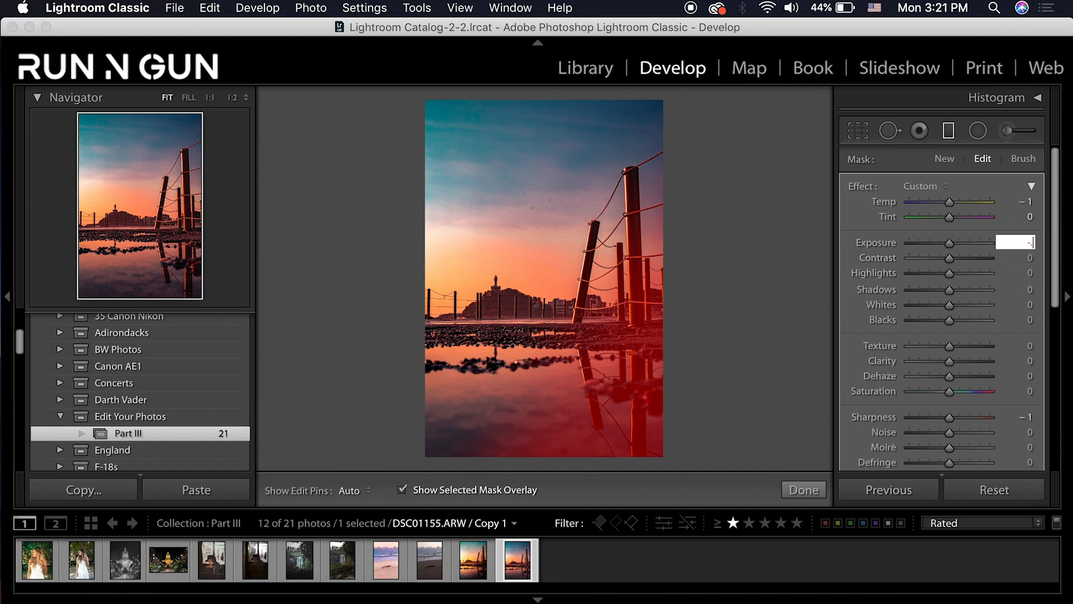
type(".5")
key("Return")
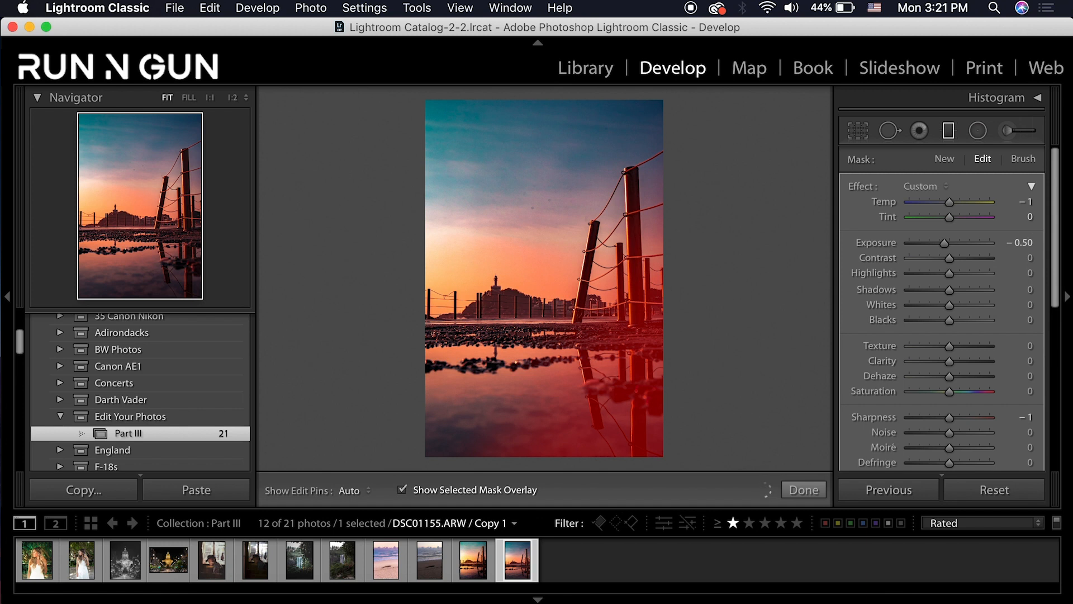
left_click(402, 489)
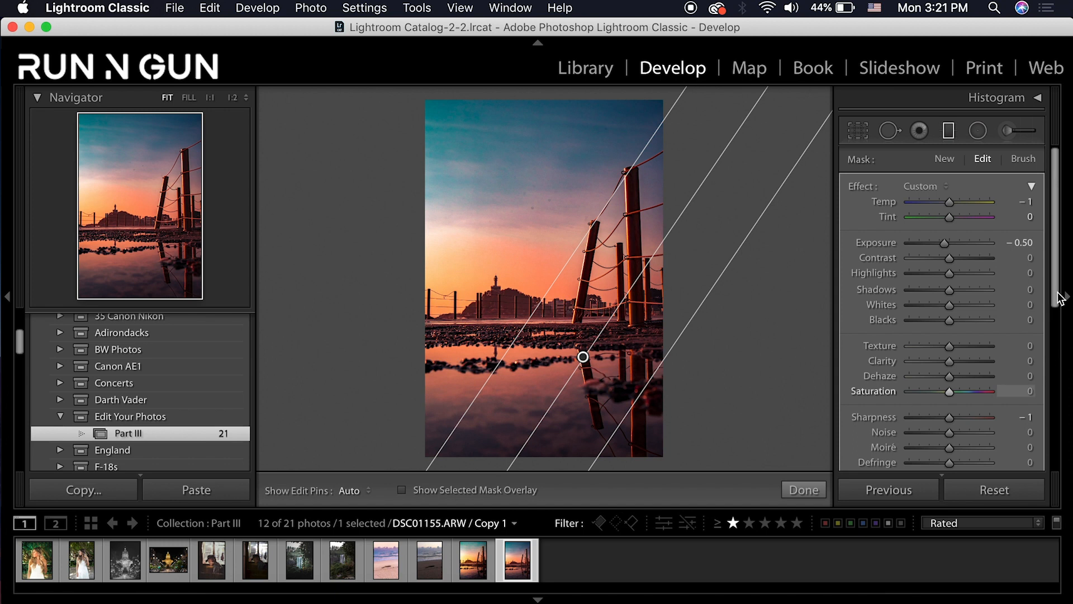
left_click_drag(939, 257, 931, 260)
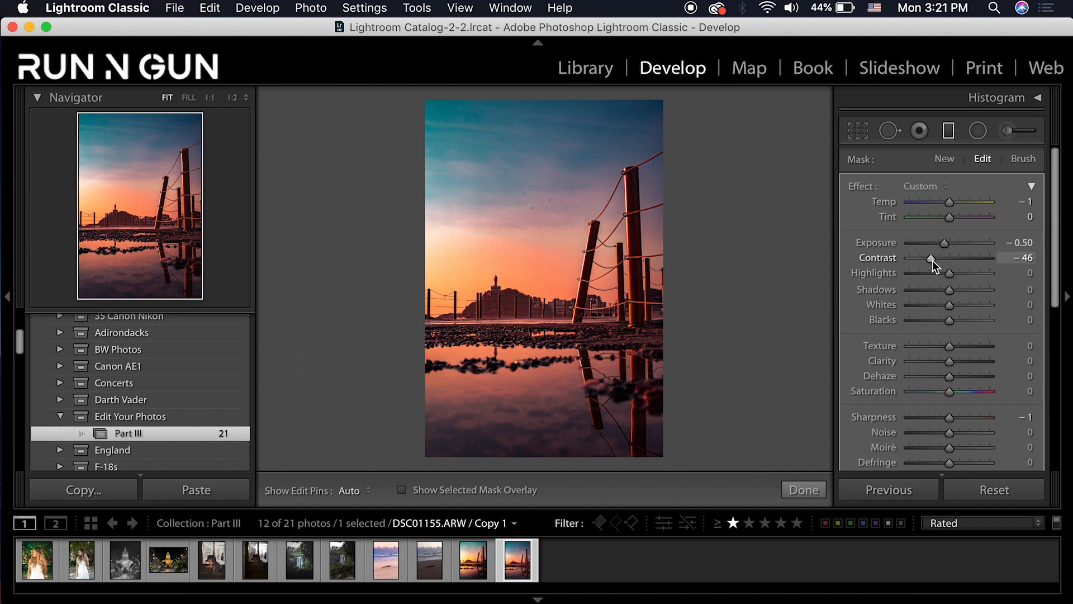
left_click_drag(950, 273, 937, 304)
left_click_drag(948, 246, 947, 250)
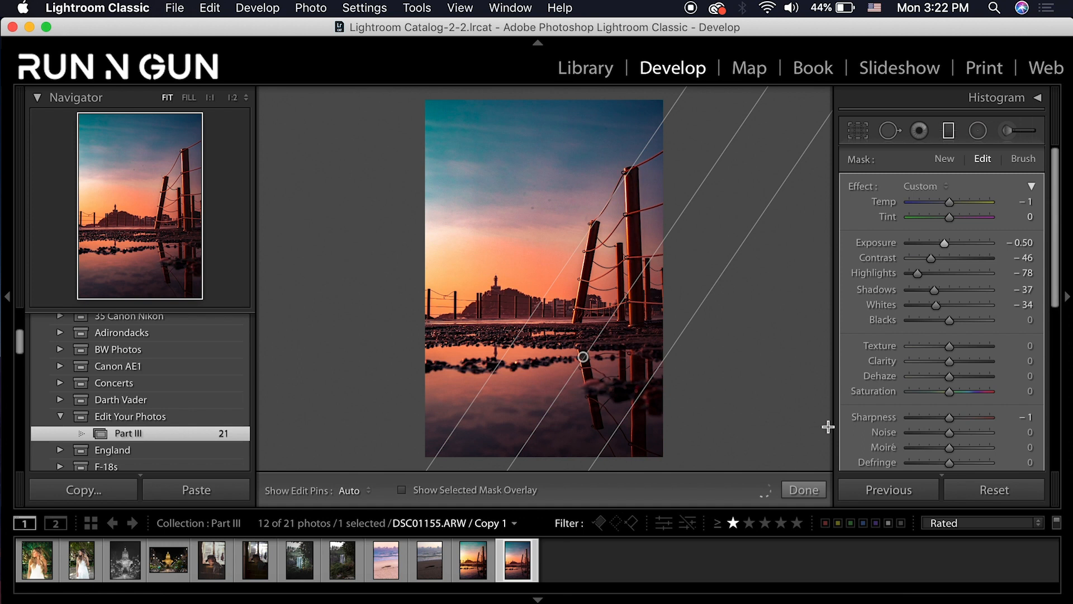
scroll(1051, 328, "down", 5)
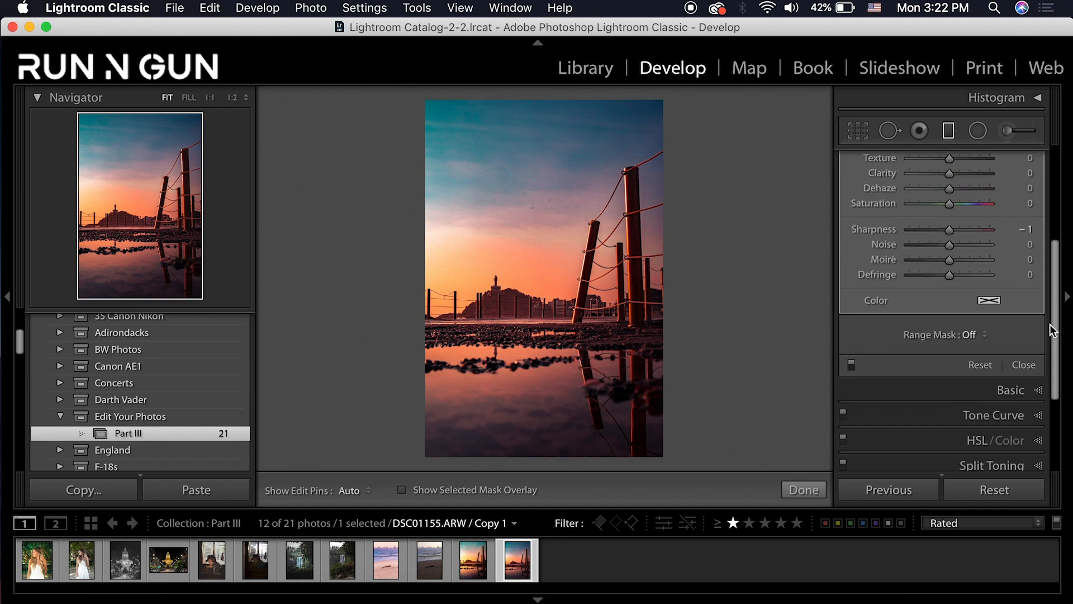
scroll(1053, 330, "down", 3)
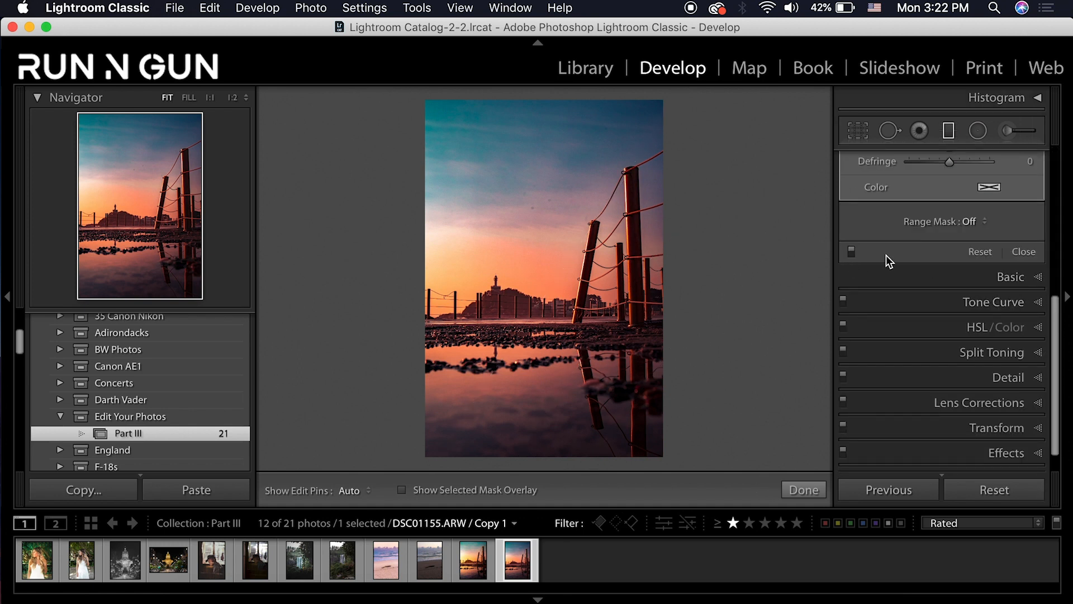
left_click(852, 253)
left_click(852, 255)
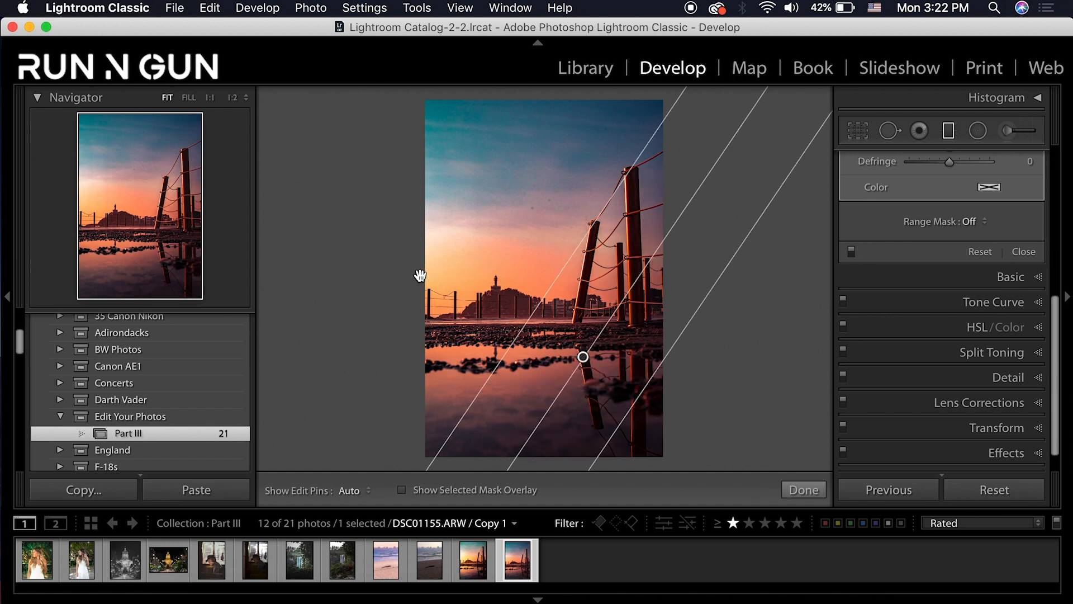
left_click(794, 492)
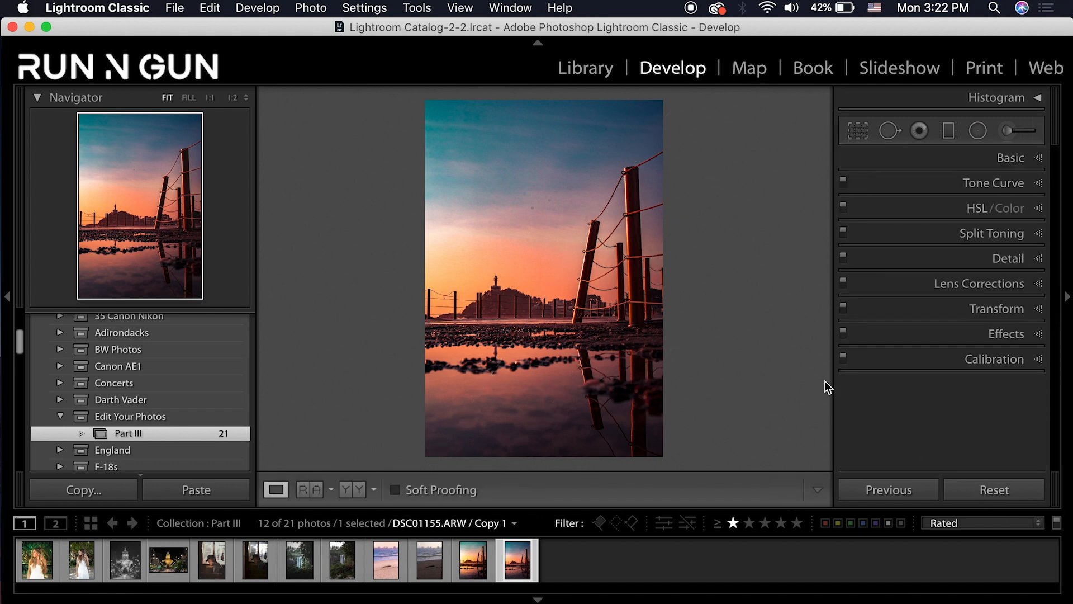
Compare the pier photo's original with its edited copy, then open the beach photo's Copy 1
left_click(467, 570)
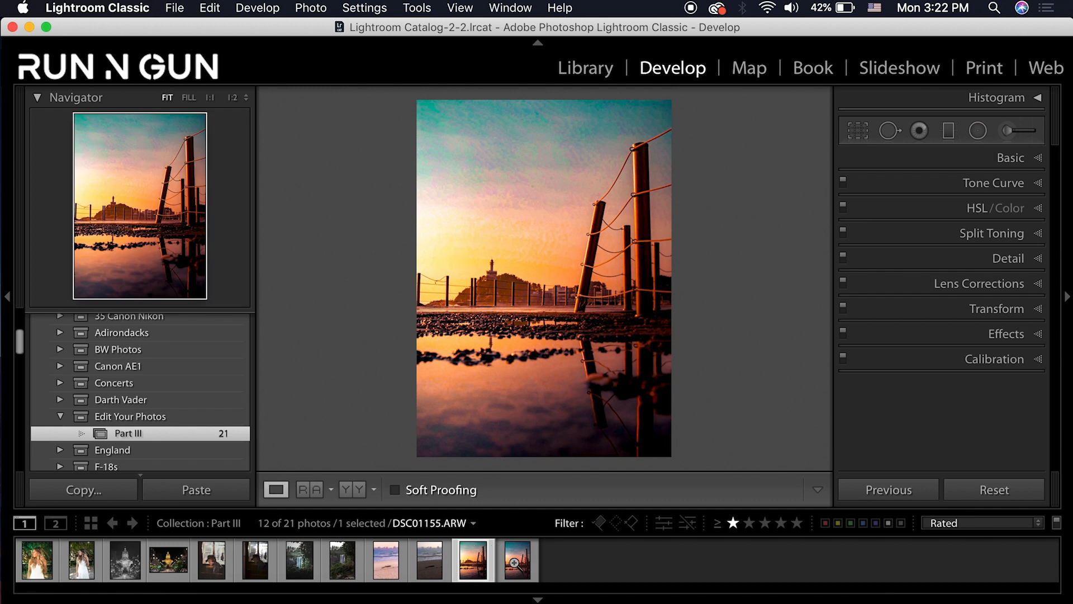
left_click(516, 565)
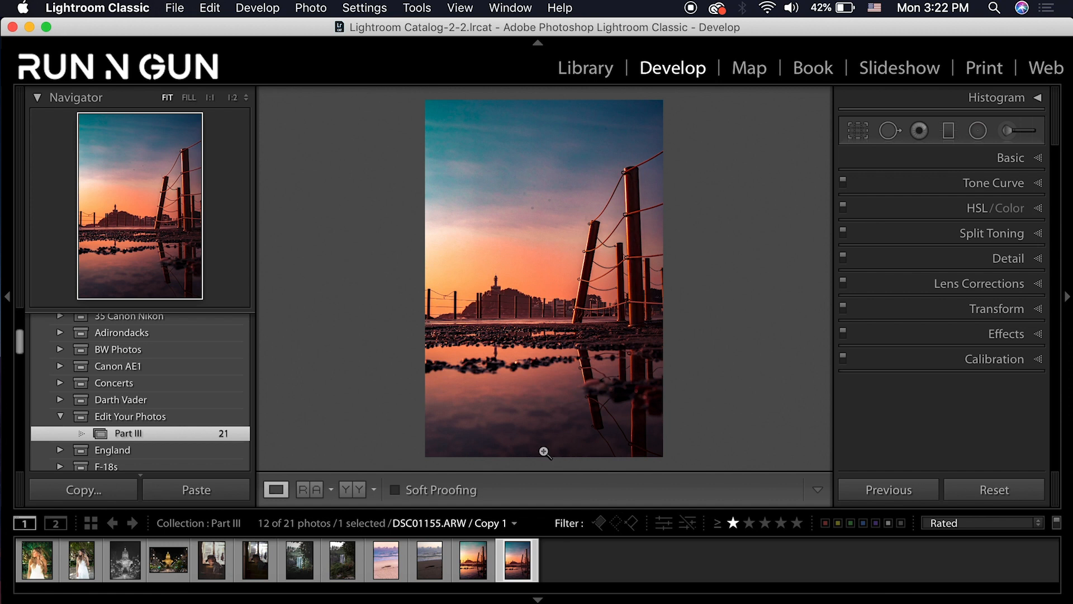
left_click(385, 560)
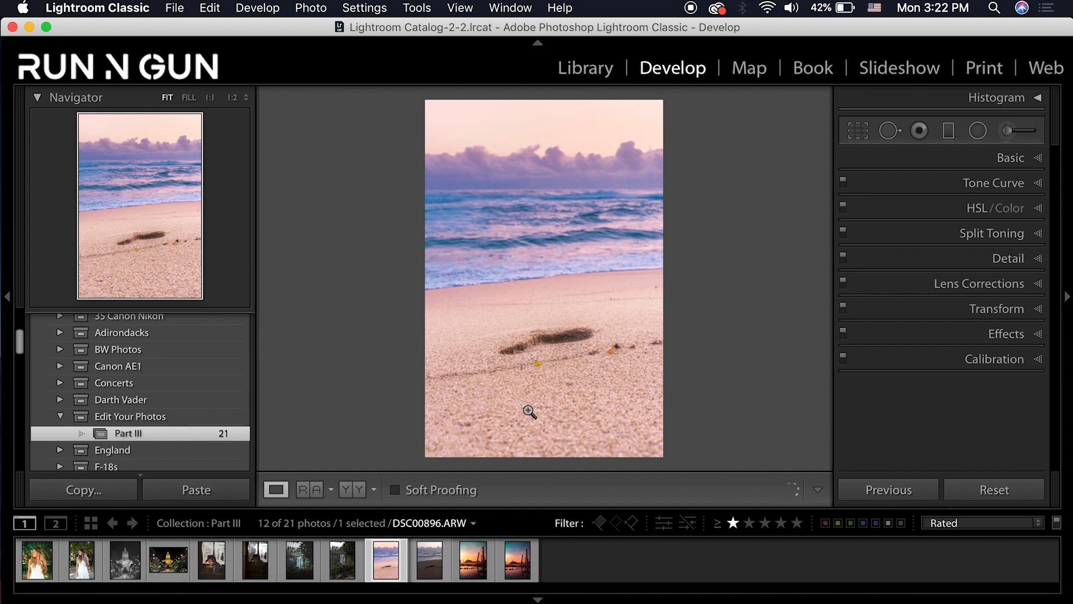
left_click(432, 567)
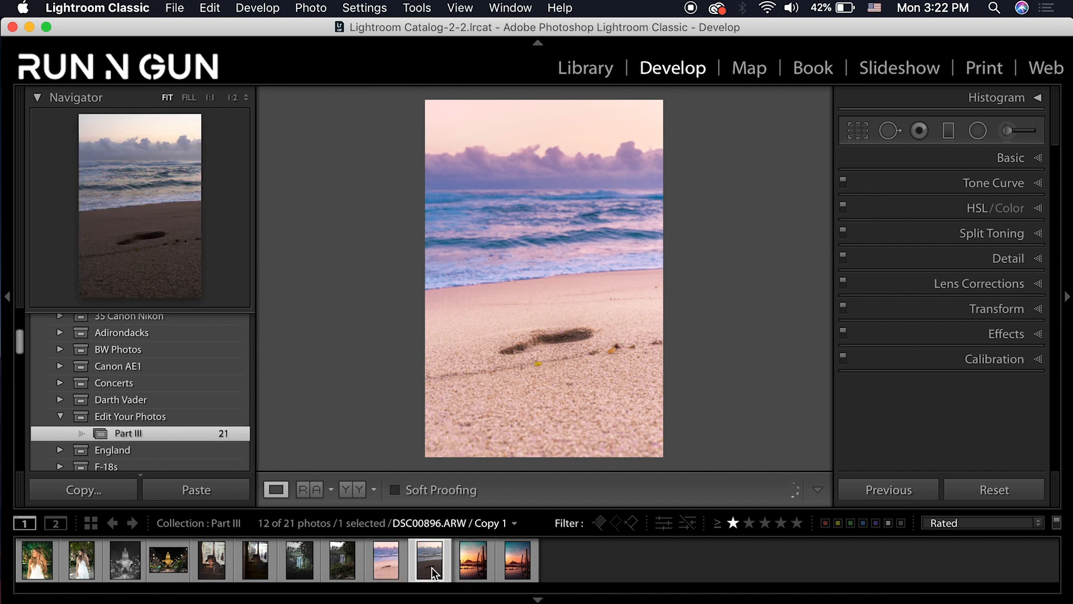
Apply the Adobe Vivid profile to the beach copy
left_click(1040, 159)
left_click(919, 210)
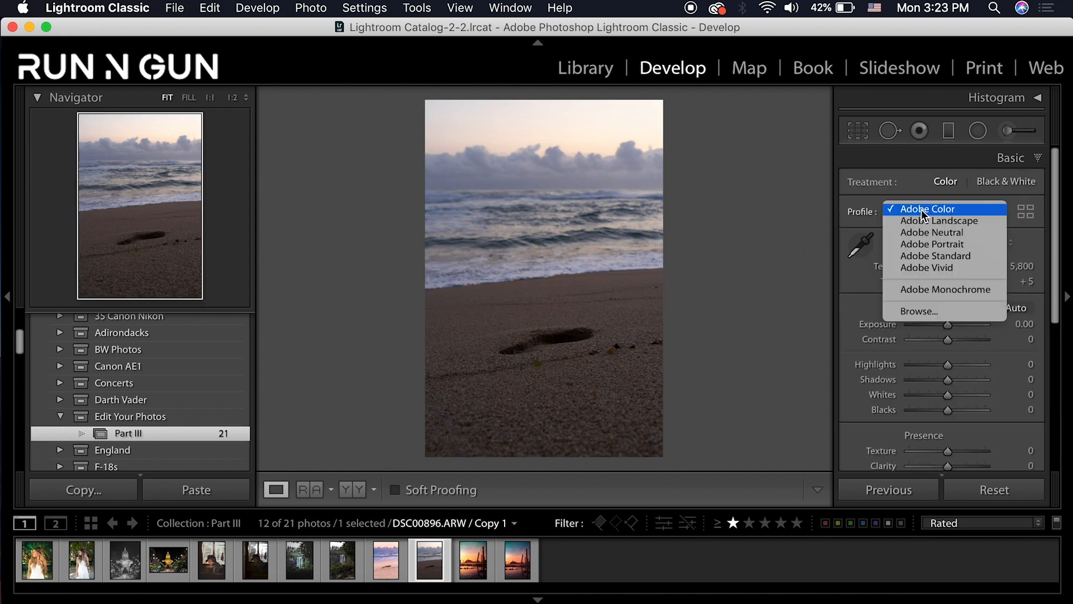
left_click(920, 269)
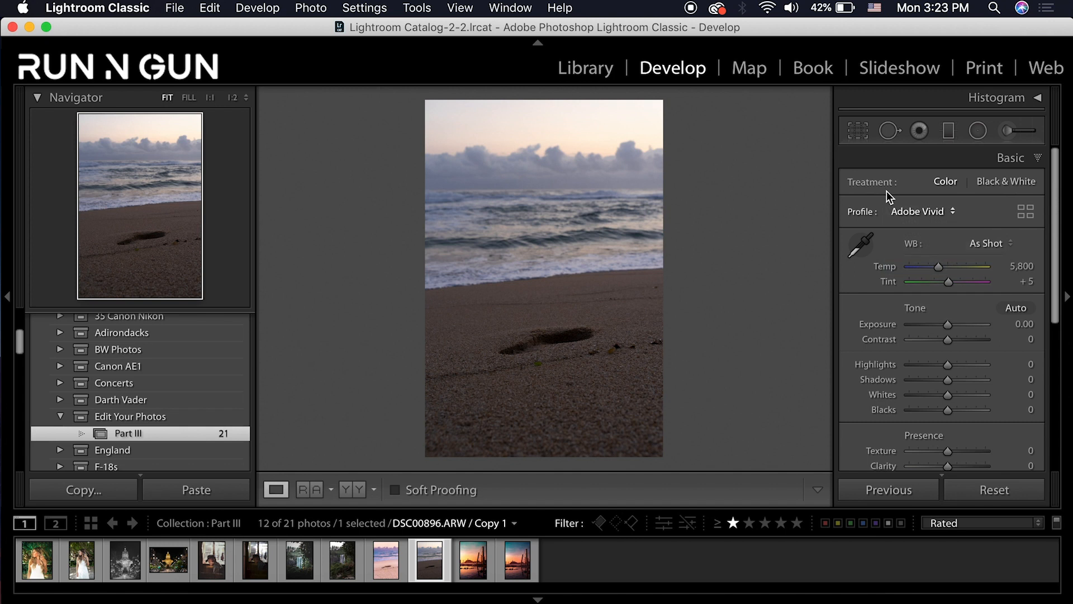
Crop the photo to 5 x 7 with the image repositioned, and nudge temperature to 5,245
left_click(857, 134)
left_click(976, 187)
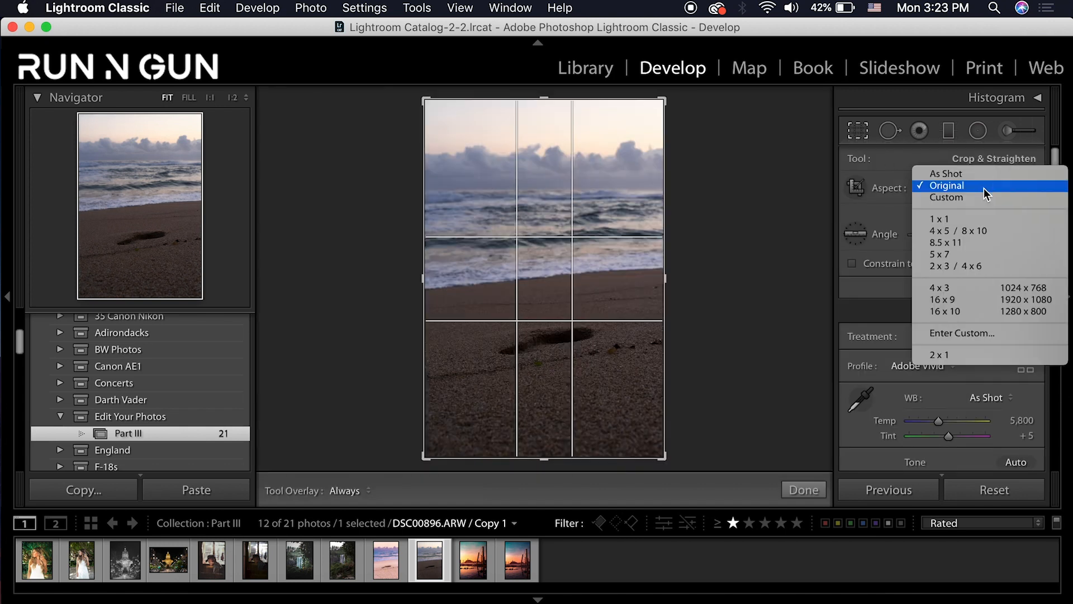
left_click(971, 255)
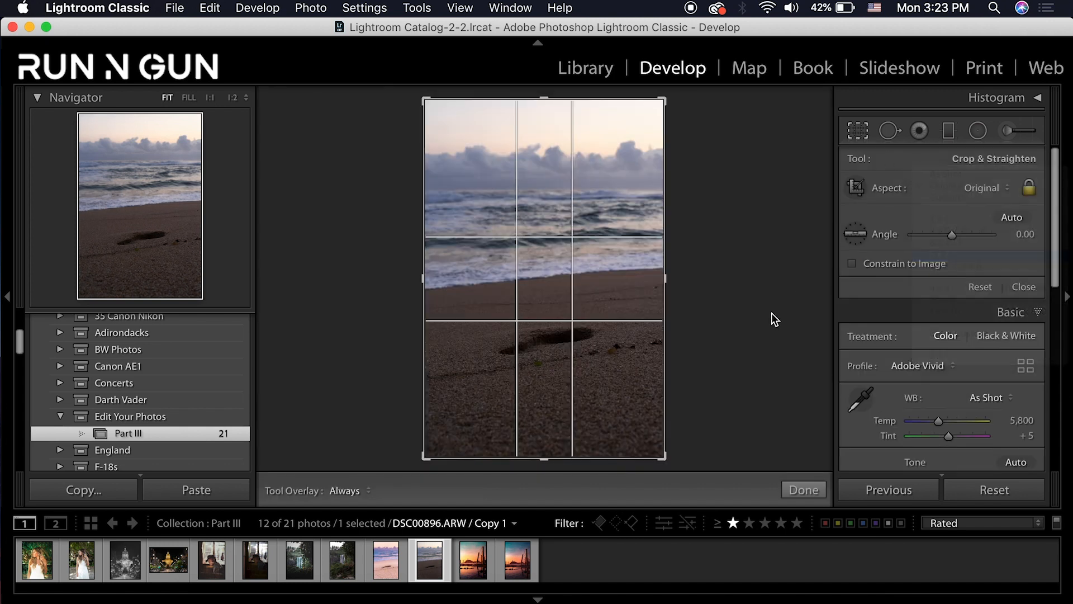
left_click_drag(592, 287, 590, 300)
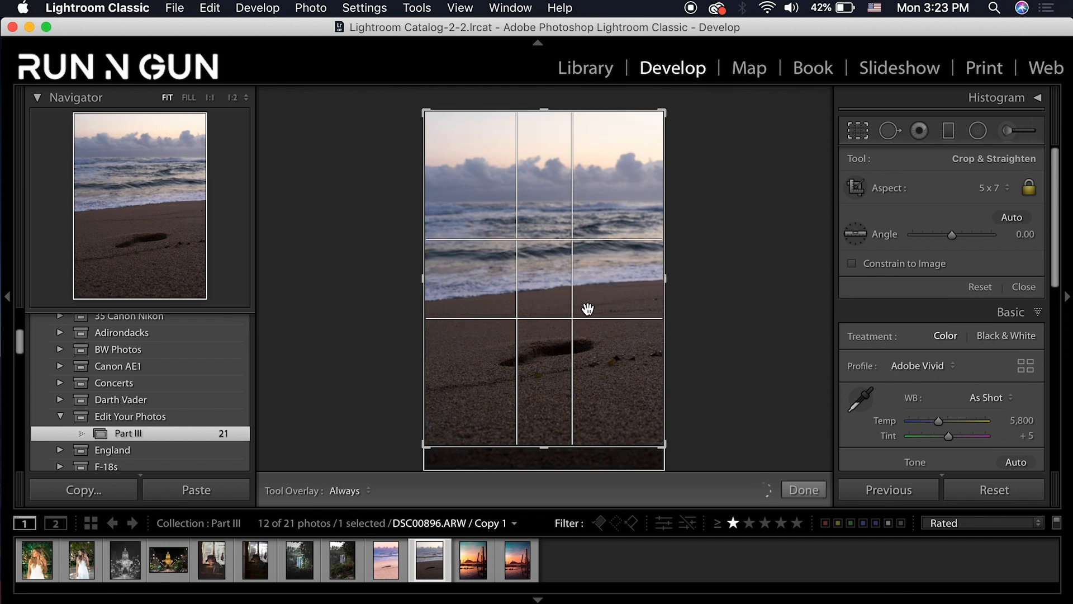
key("Return")
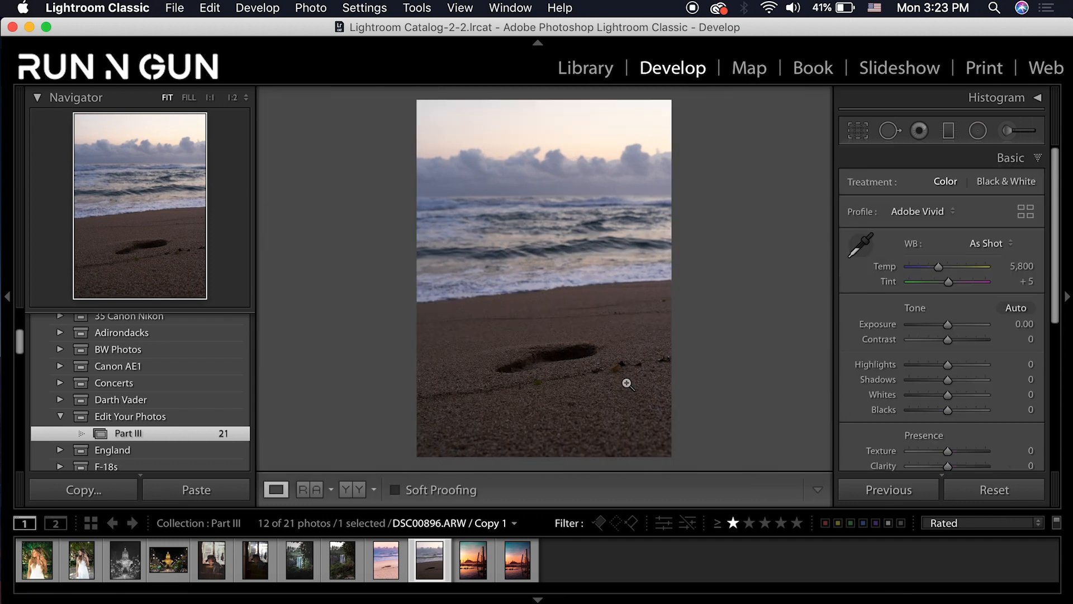
left_click_drag(938, 267, 933, 266)
Set Temp 5,100 and Tint 40, Exposure +0.25 and Contrast +55
left_click(1025, 266)
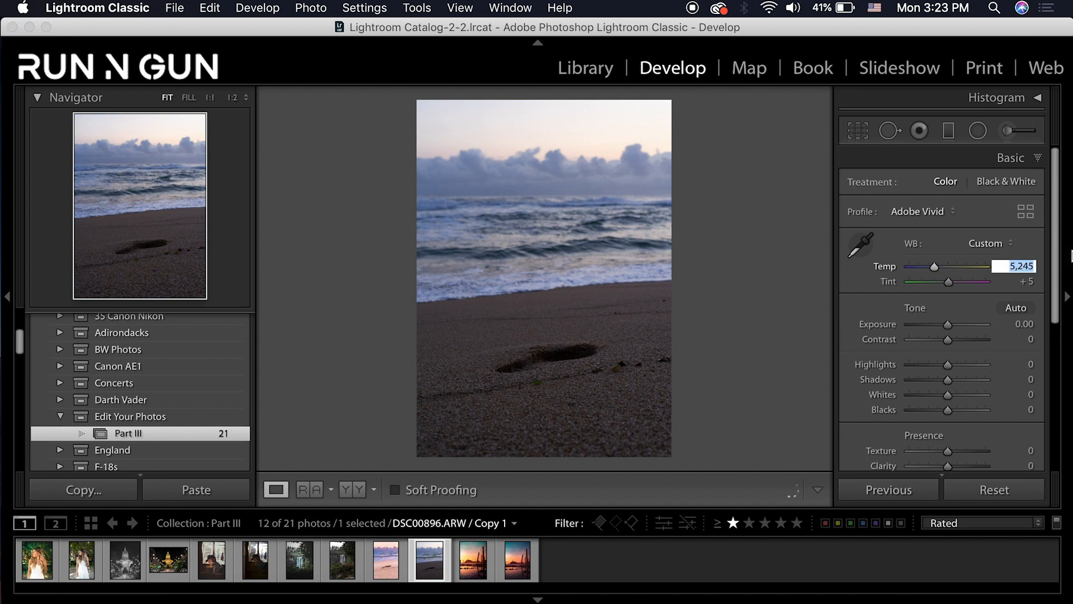
type("5100")
key("Return")
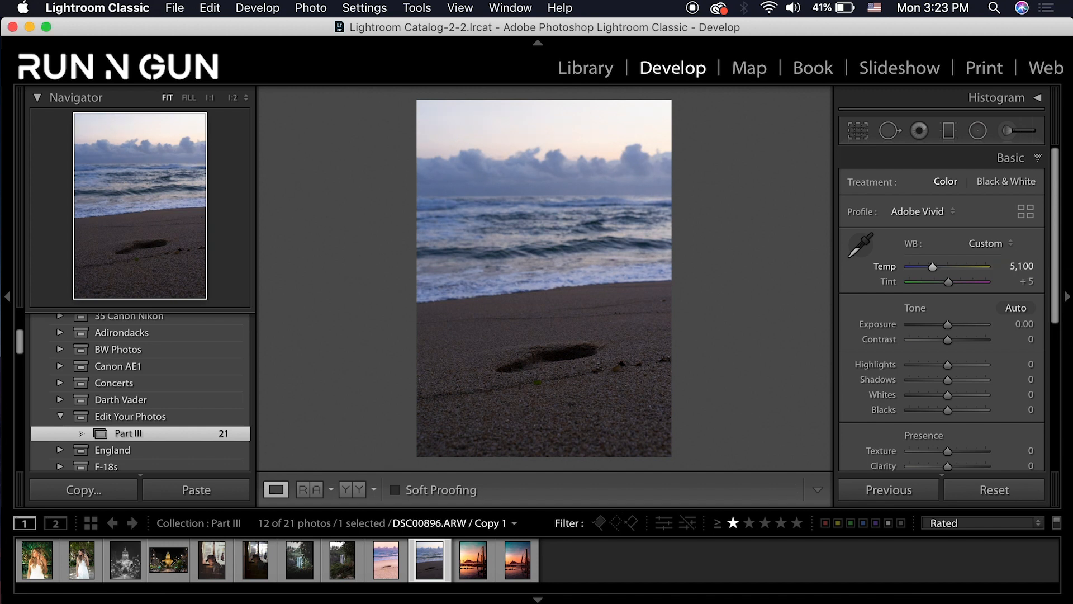
left_click(1027, 281)
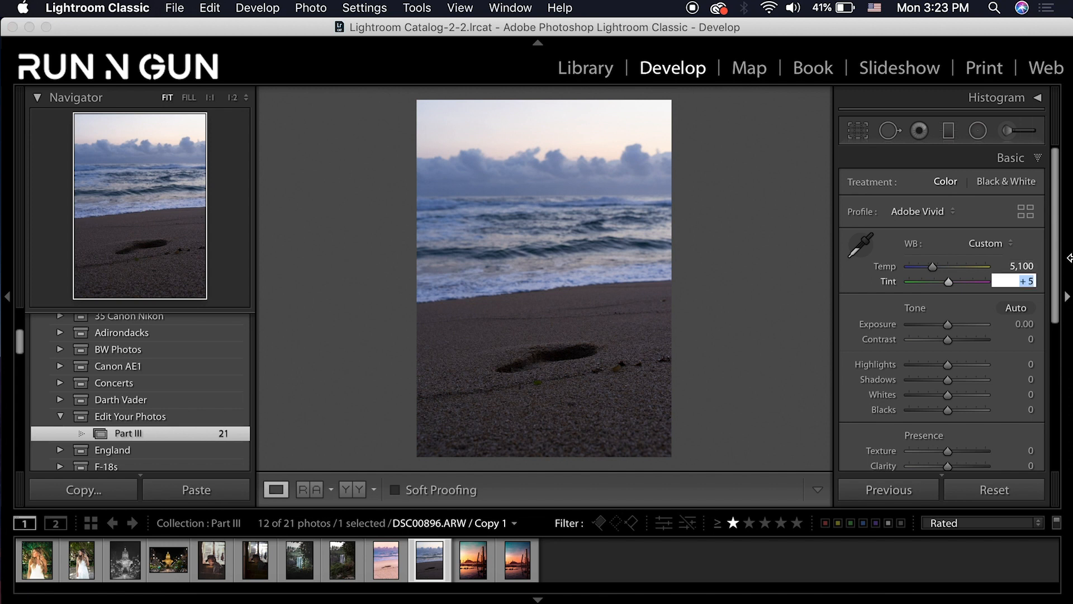
type("40")
key("Tab")
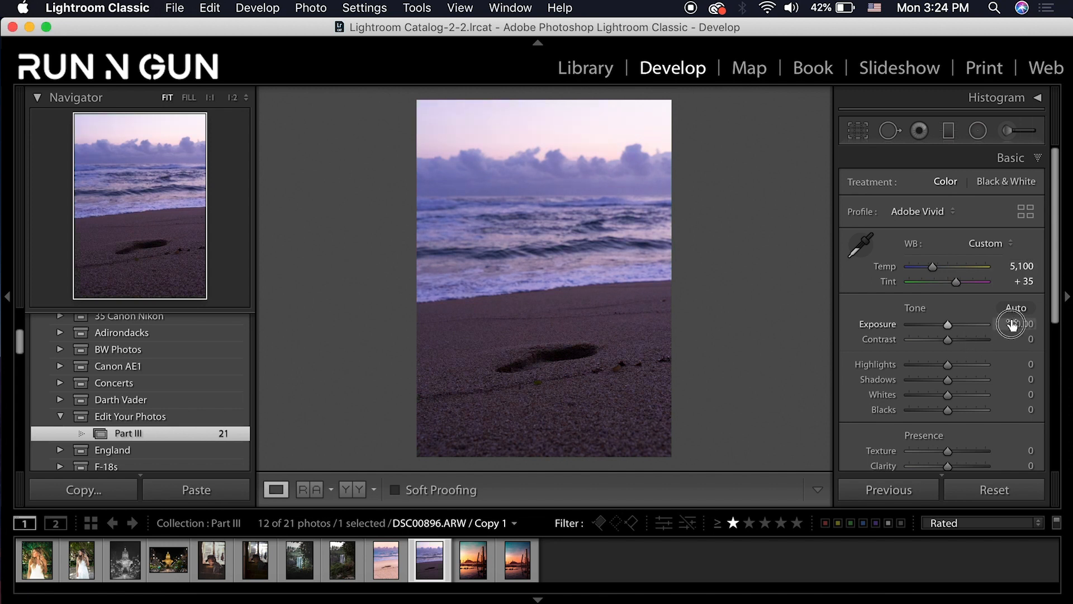
key("BackSpace")
type(".25")
key("Return")
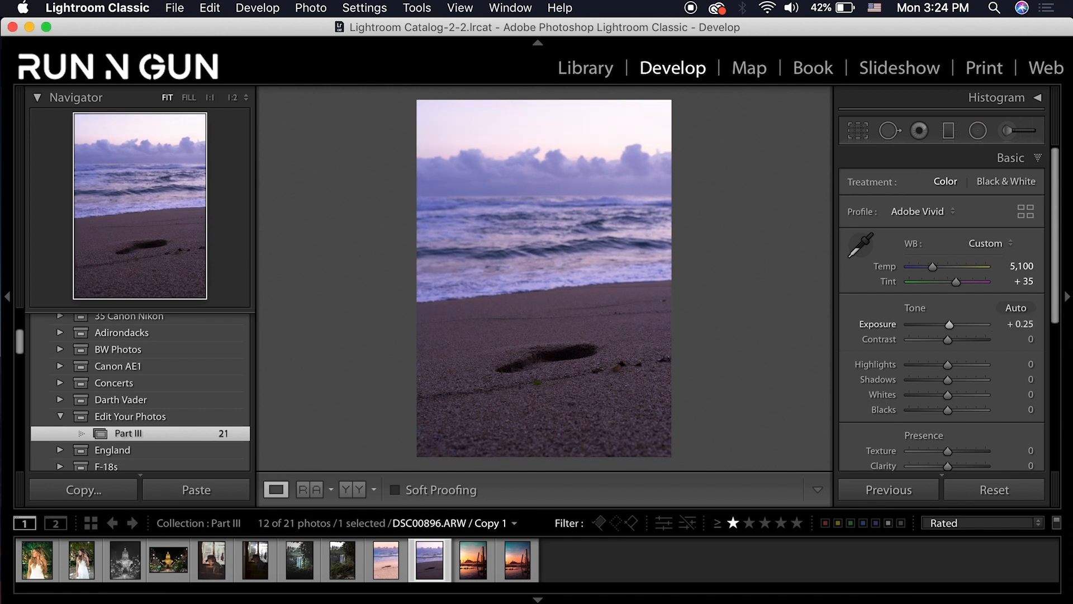
key("Tab")
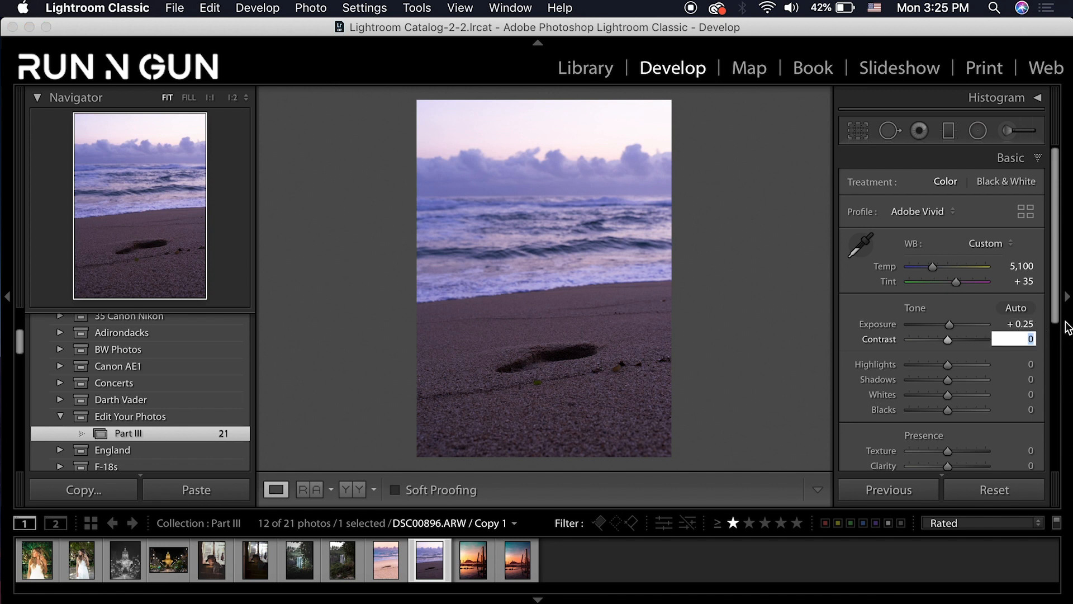
type("55")
key("Return")
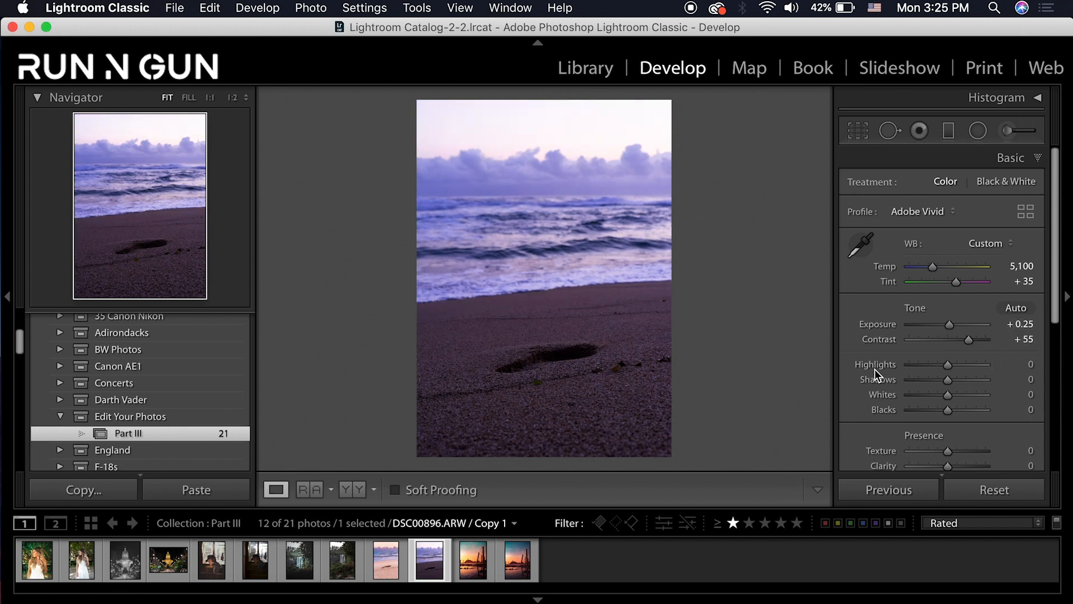
Set Highlights -100, Shadows +100, Whites +22, Blacks +49, and Exposure +0.30
left_click(911, 365)
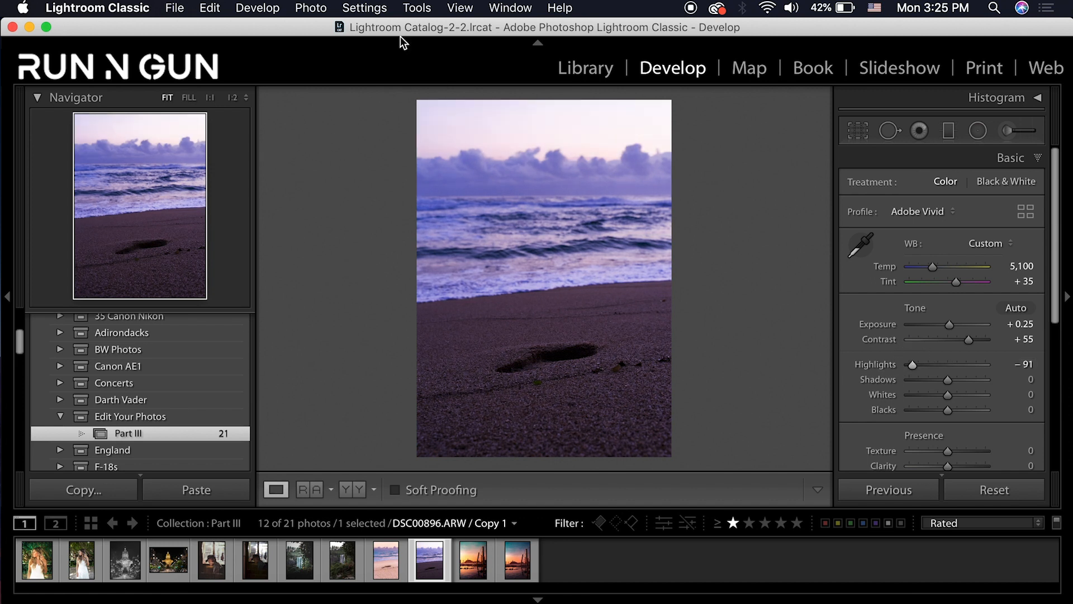
left_click_drag(915, 366, 887, 364)
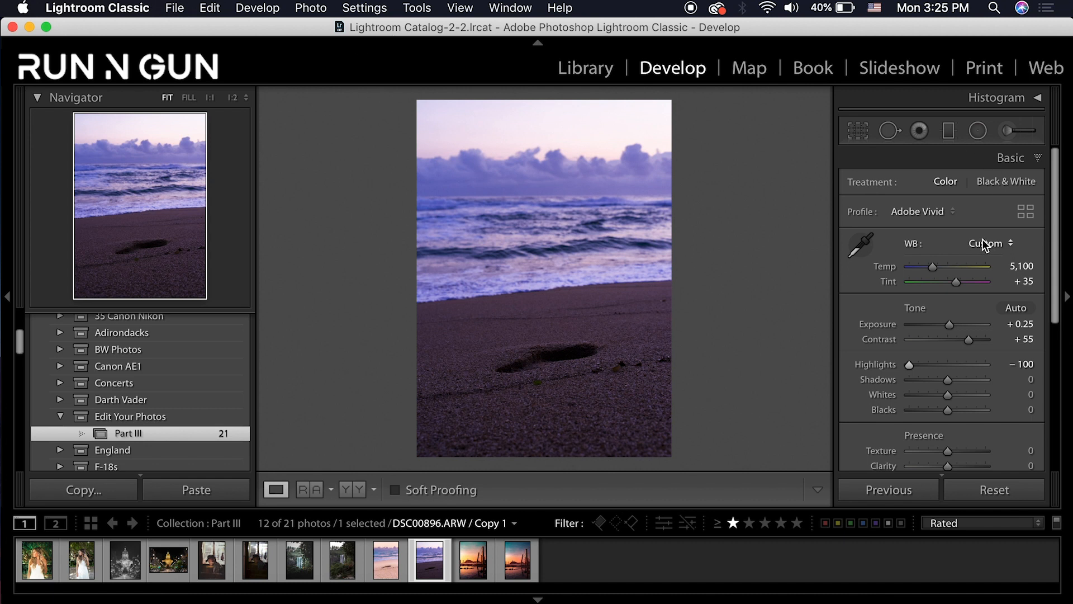
left_click_drag(964, 385, 988, 391)
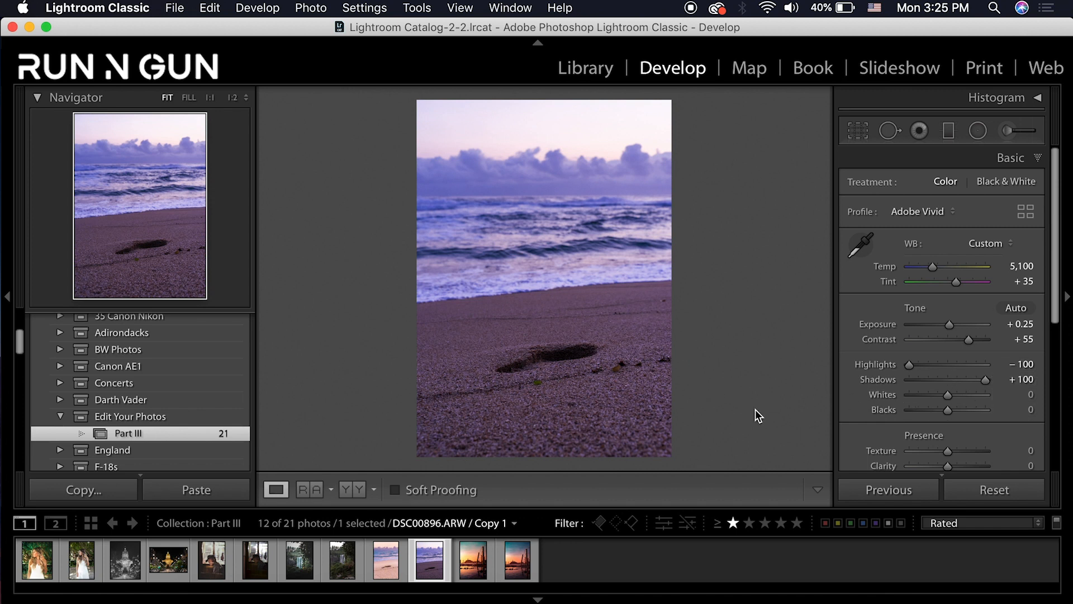
left_click_drag(954, 394, 956, 393)
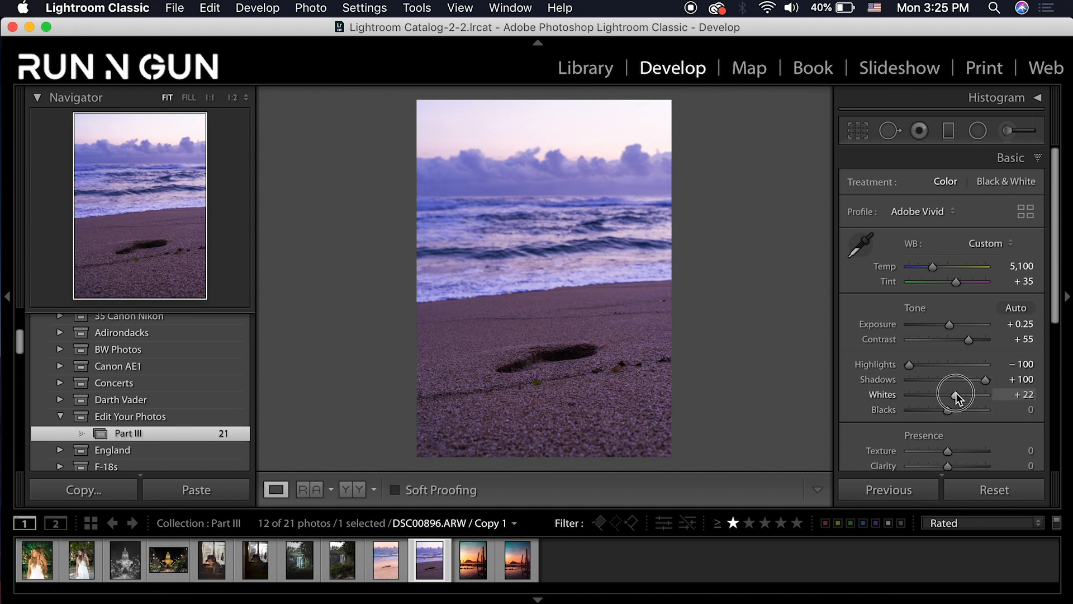
left_click_drag(949, 417, 967, 419)
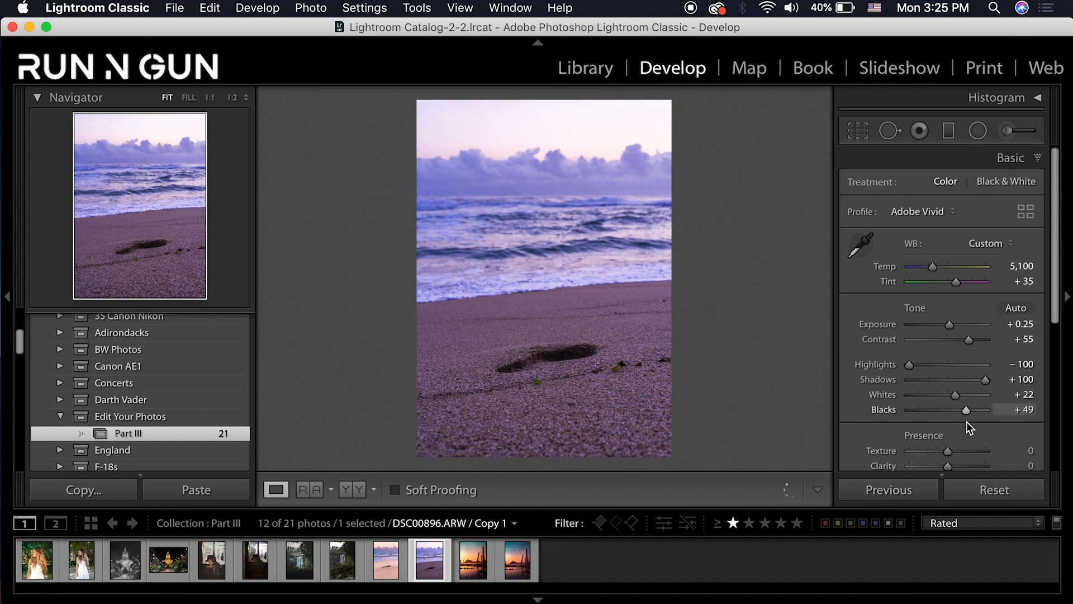
left_click(1019, 328)
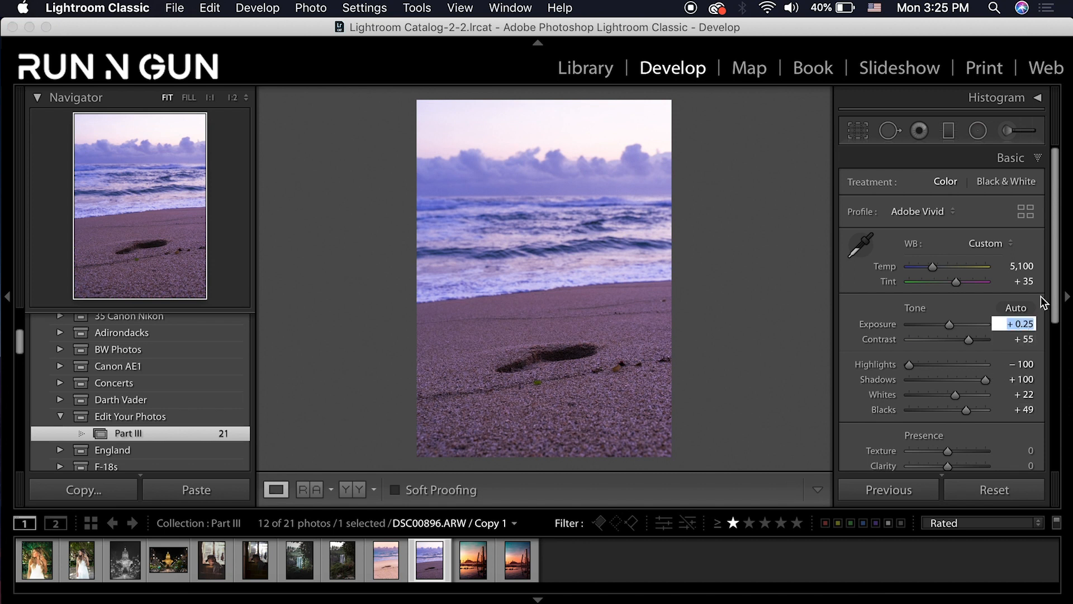
type(".5")
key("BackSpace")
key("BackSpace")
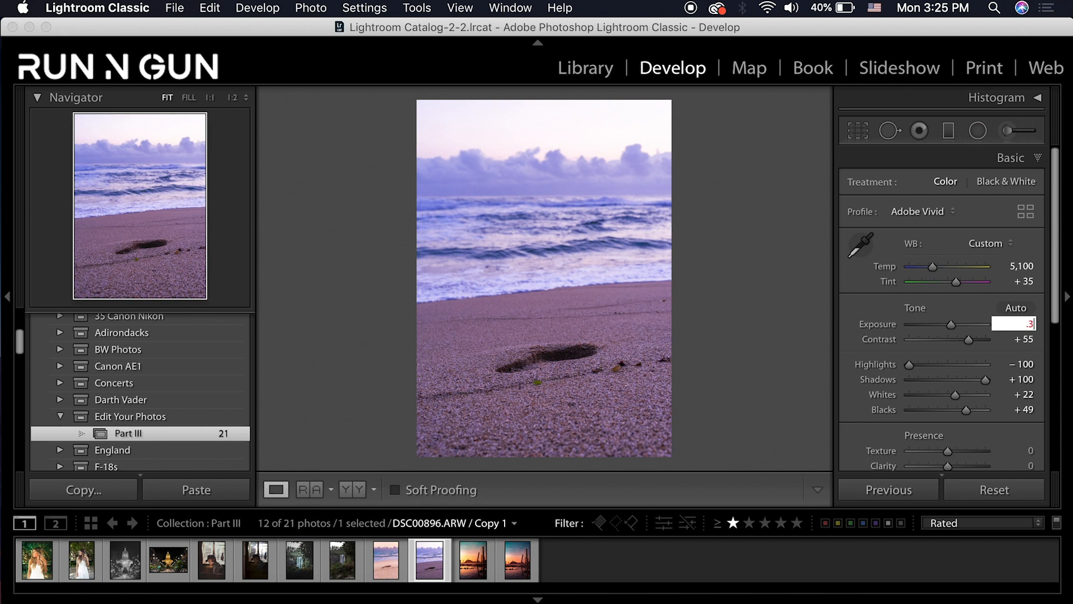
key("Return")
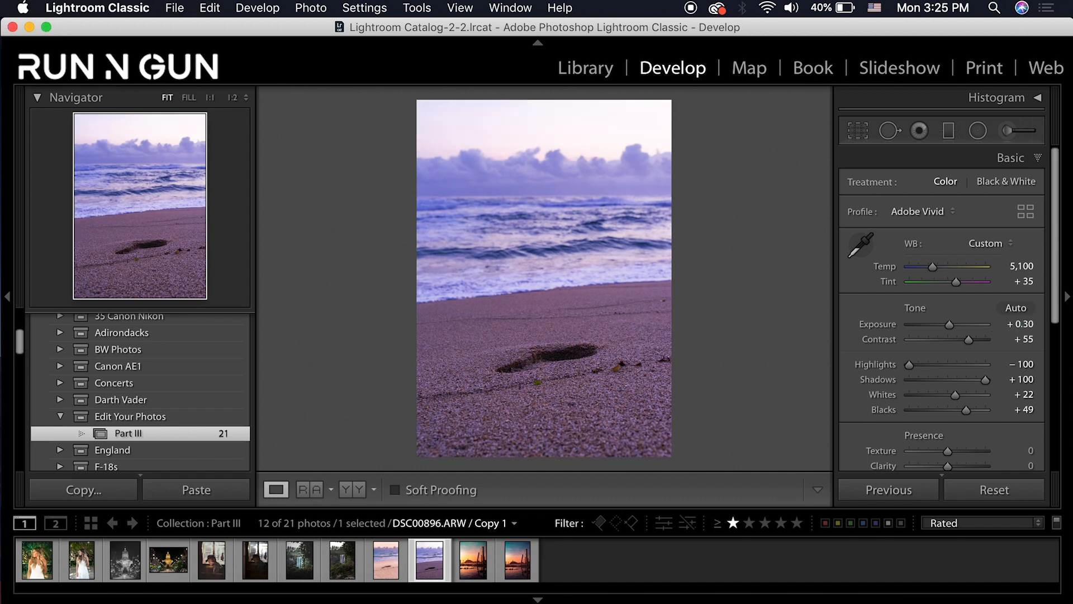
Set Texture +22, Clarity +20 and Dehaze about -28 in the Presence section
scroll(995, 372, "down", 3)
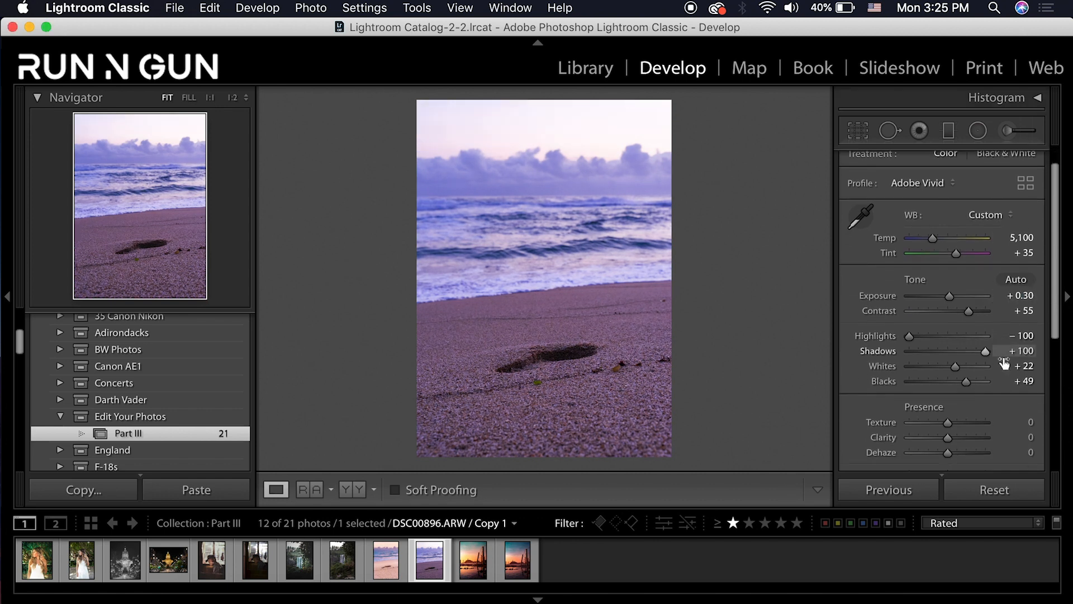
left_click_drag(948, 404, 958, 404)
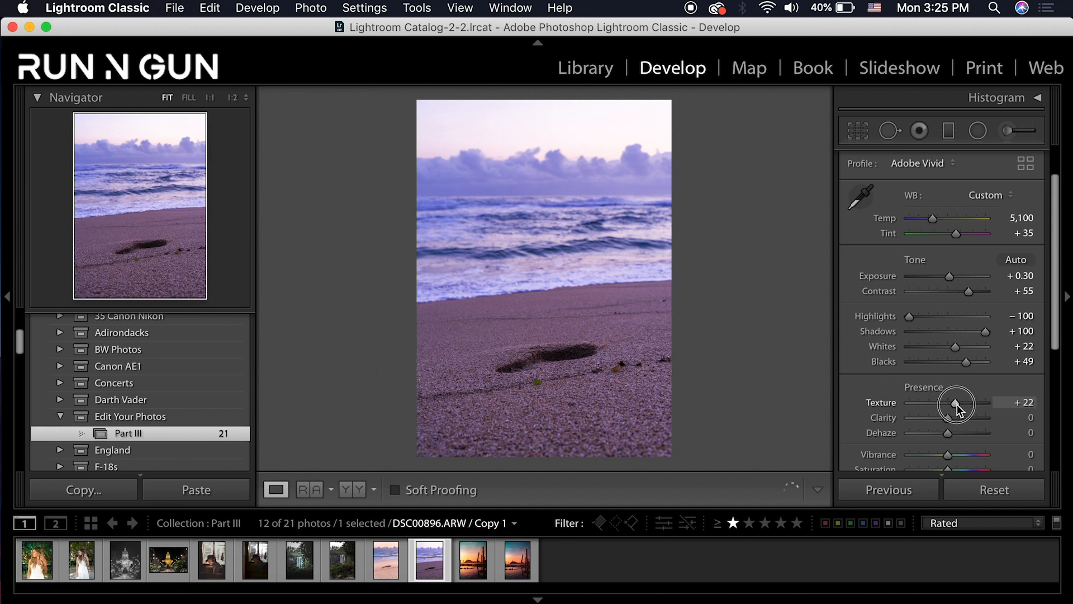
scroll(992, 375, "down", 1)
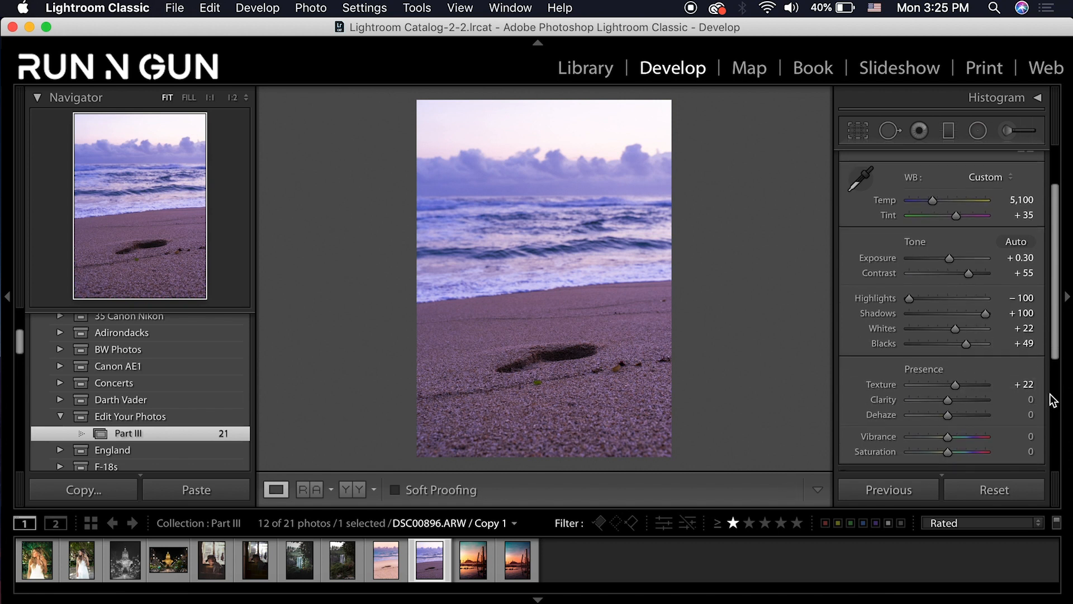
scroll(989, 380, "down", 1)
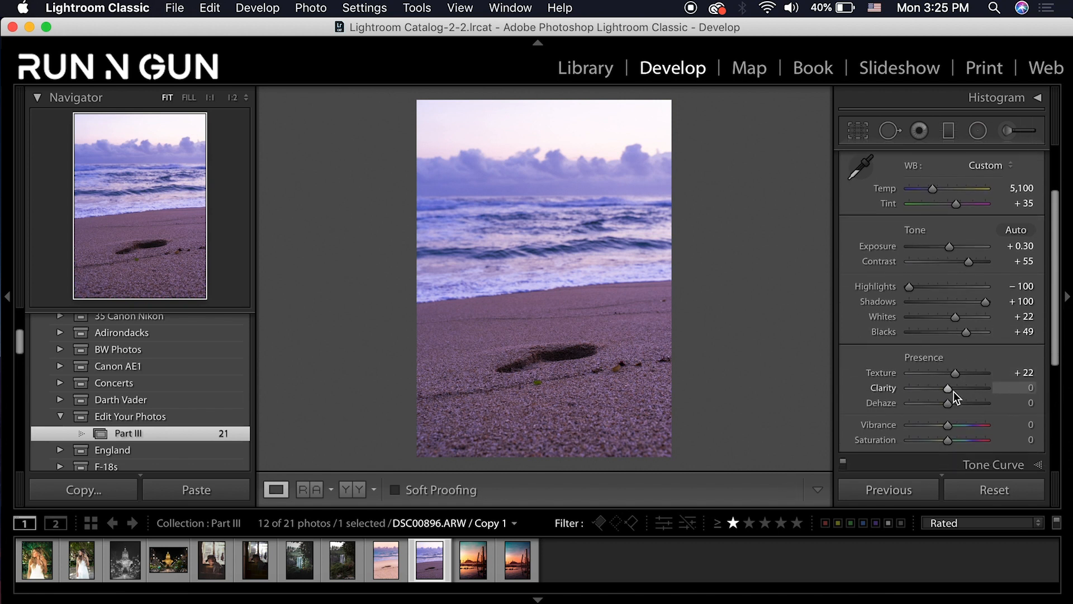
left_click(1031, 389)
type("20")
key("Return")
left_click(1030, 403)
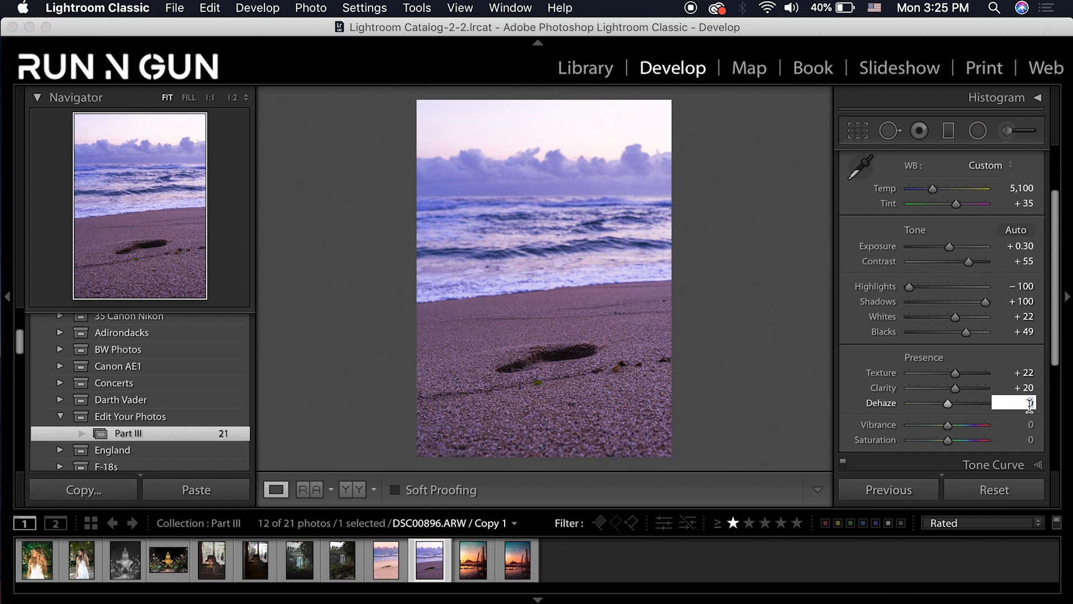
type("-3")
key("Return")
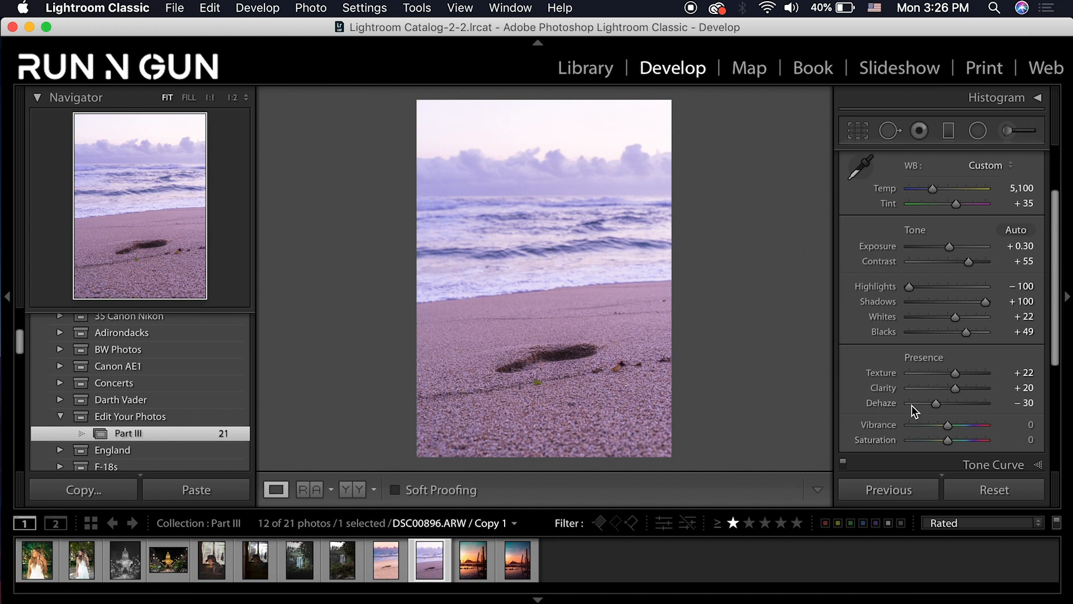
left_click_drag(970, 405, 937, 404)
Raise Vibrance to +37 and set Saturation -8, then collapse the Basic panel
left_click_drag(956, 426, 946, 442)
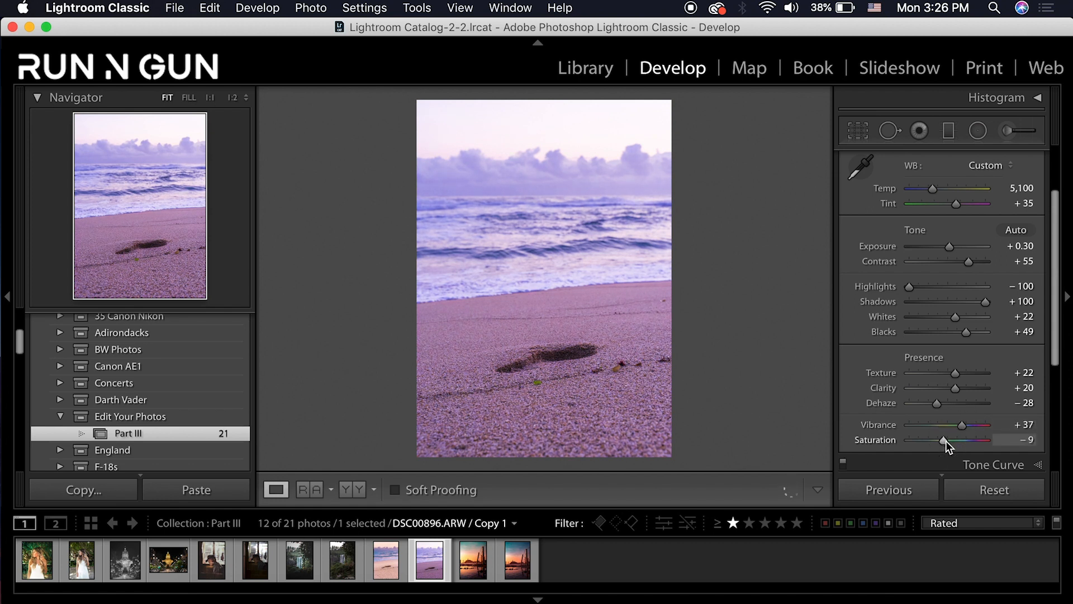
left_click(1027, 441)
type("-")
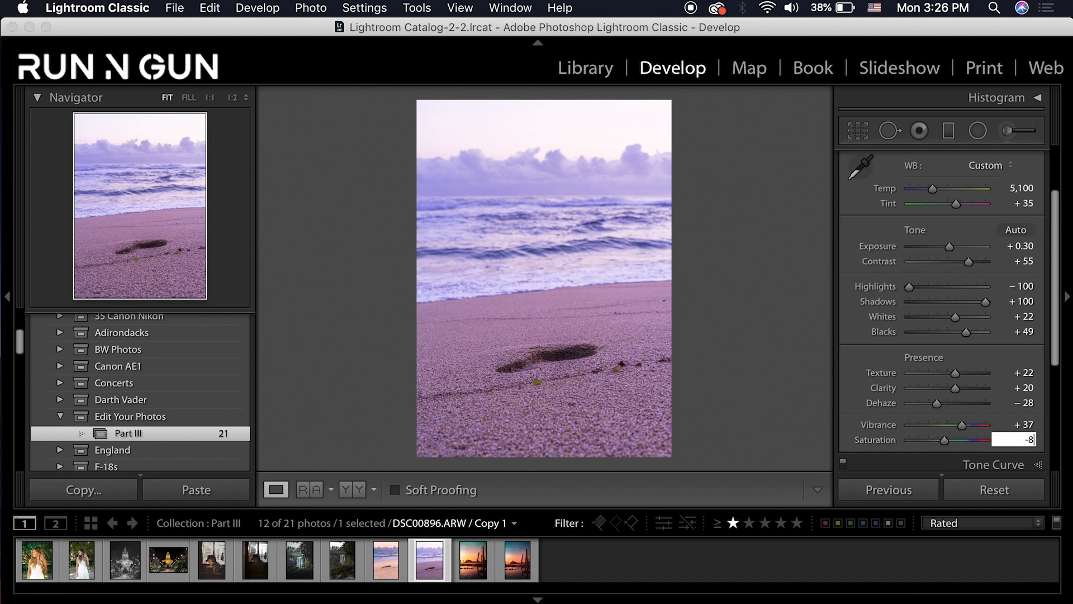
type("8")
key("Return")
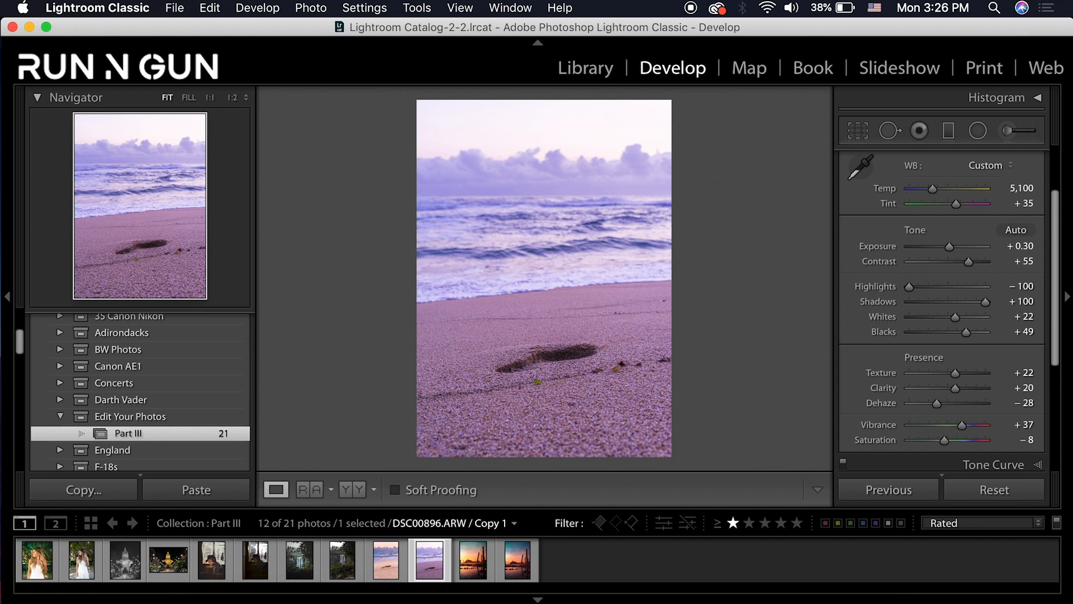
scroll(1051, 168, "up", 3)
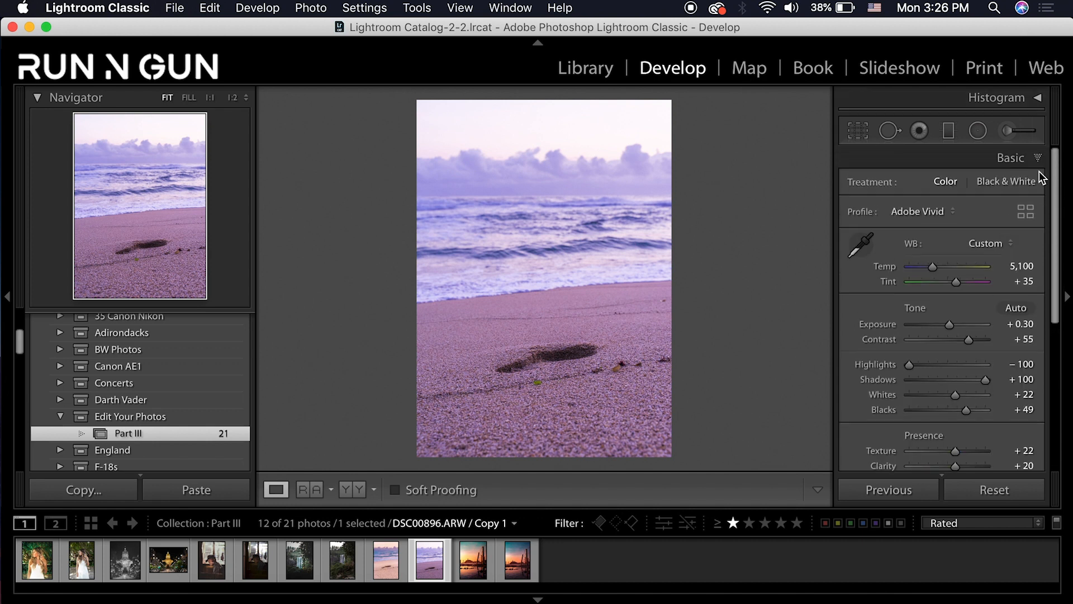
left_click(1042, 164)
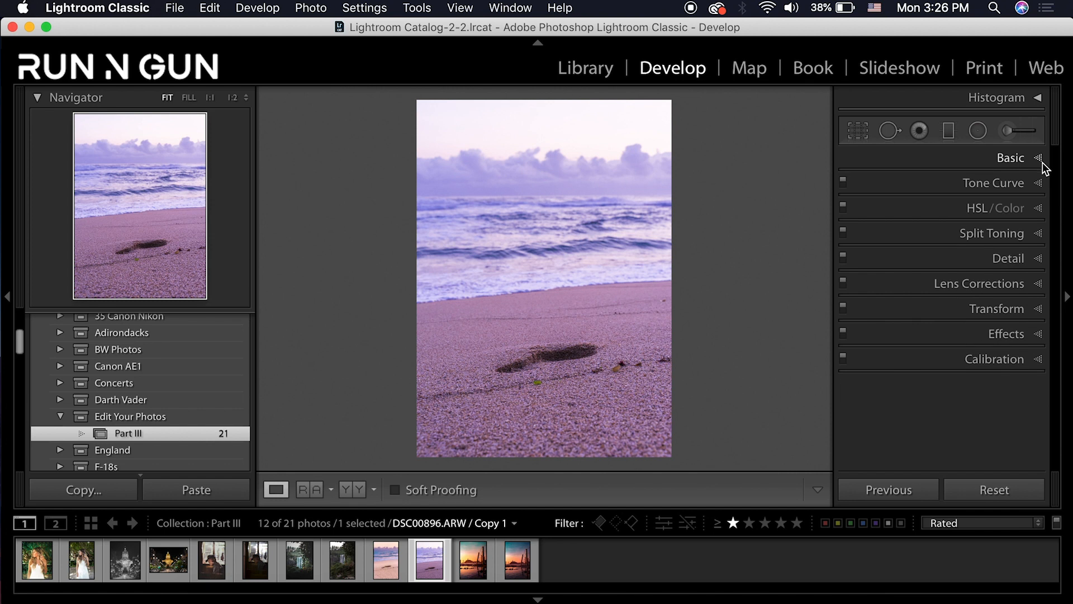
In HSL/Color, shift hues to Red +57, Magenta +50 and Blue -65
left_click(1041, 210)
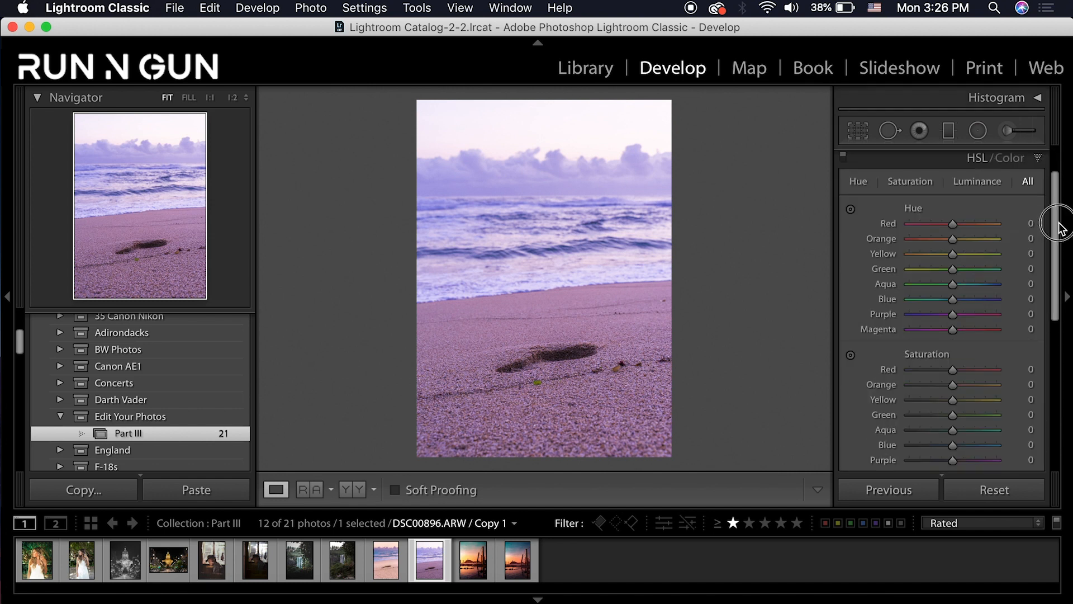
scroll(1061, 239, "down", 2)
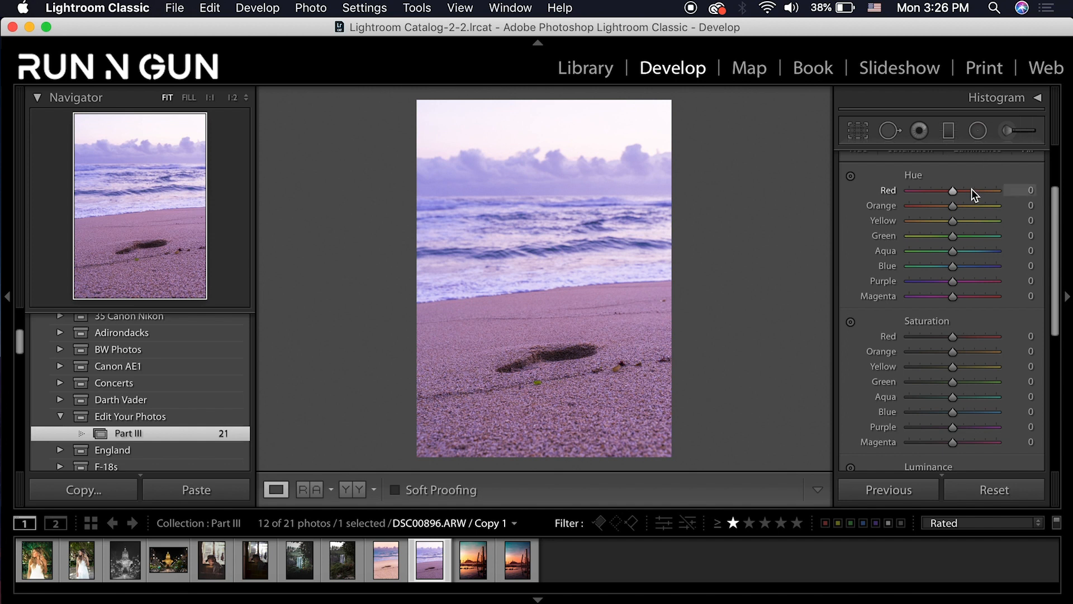
left_click_drag(977, 191, 978, 192)
left_click_drag(953, 295, 981, 319)
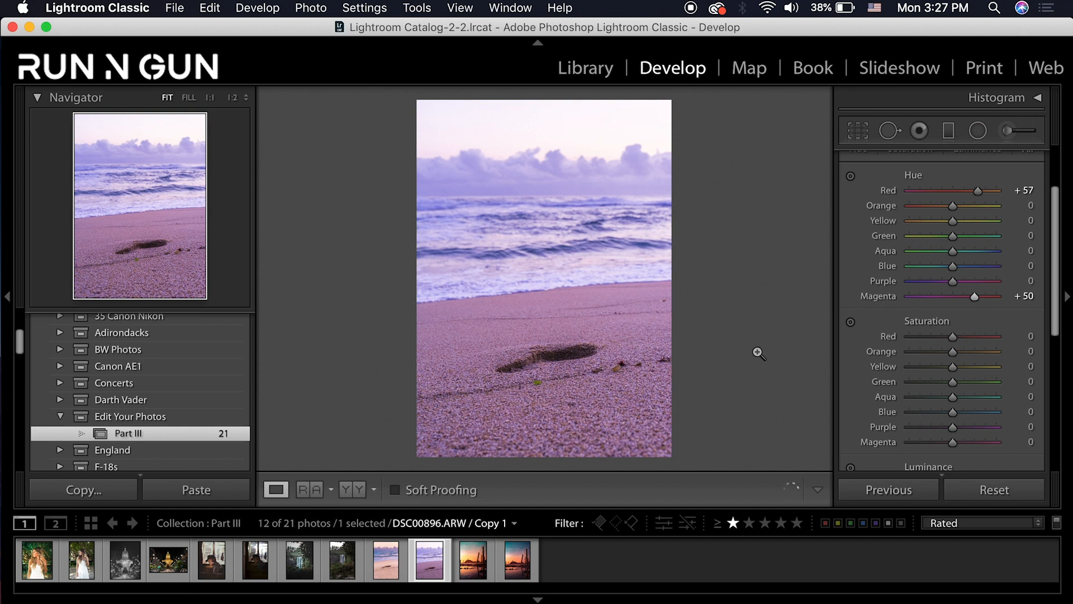
left_click_drag(952, 267, 923, 270)
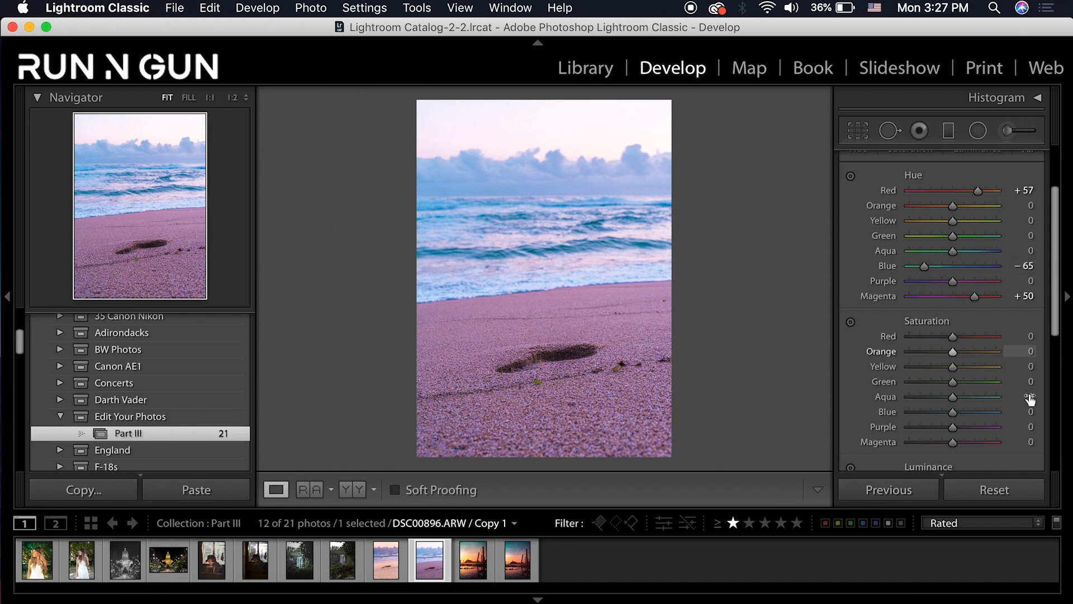
left_click_drag(1059, 242, 1066, 322)
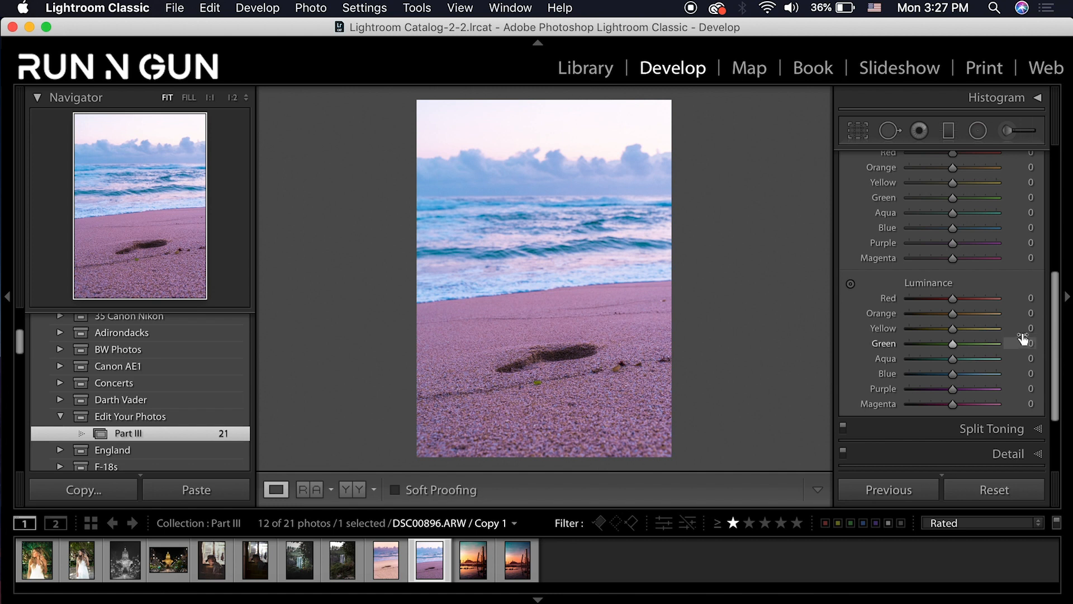
Lower HSL luminance for Red -18, Orange -31, Purple and Blue -18, then collapse HSL/Color
left_click_drag(952, 299, 945, 299)
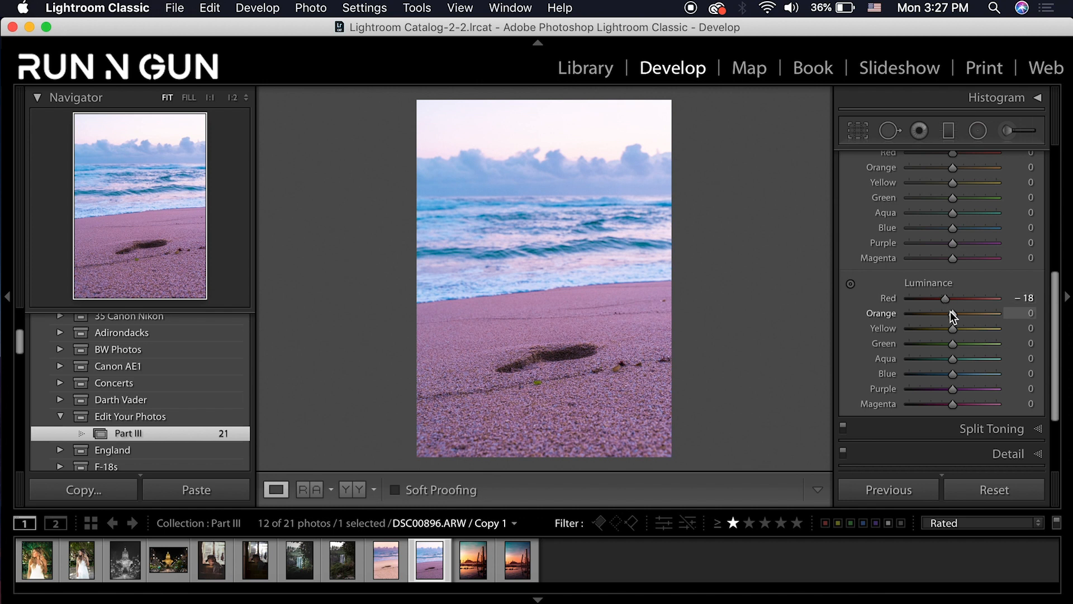
left_click_drag(950, 314, 940, 314)
mouse_move(952, 388)
left_mouse_down()
mouse_move(917, 391)
mouse_move(946, 404)
left_mouse_up()
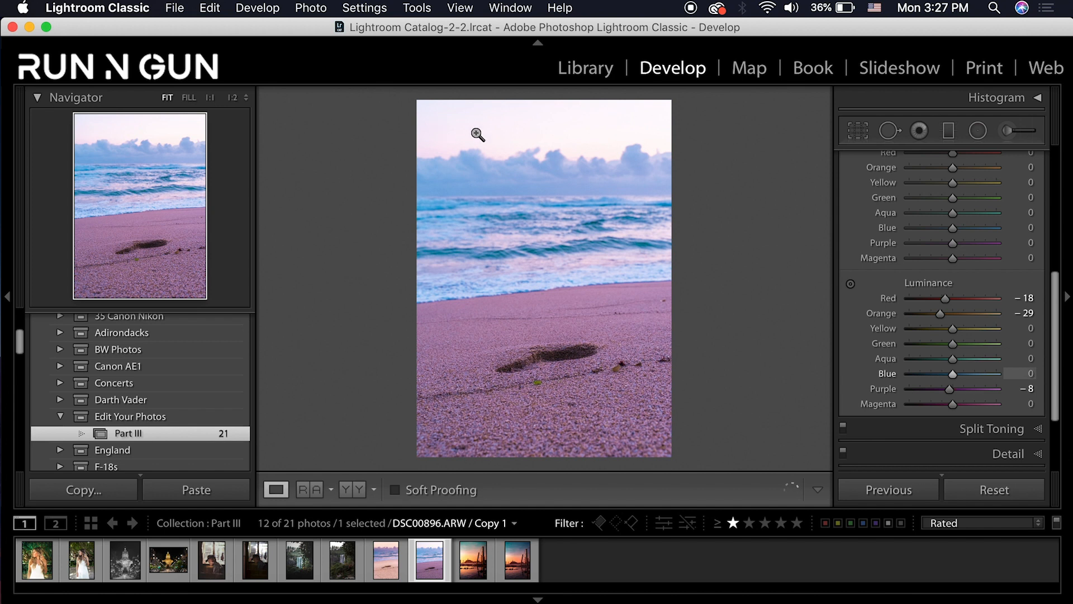
mouse_move(941, 315)
left_mouse_down()
mouse_move(915, 313)
mouse_move(939, 315)
mouse_move(921, 330)
mouse_move(941, 329)
left_mouse_up()
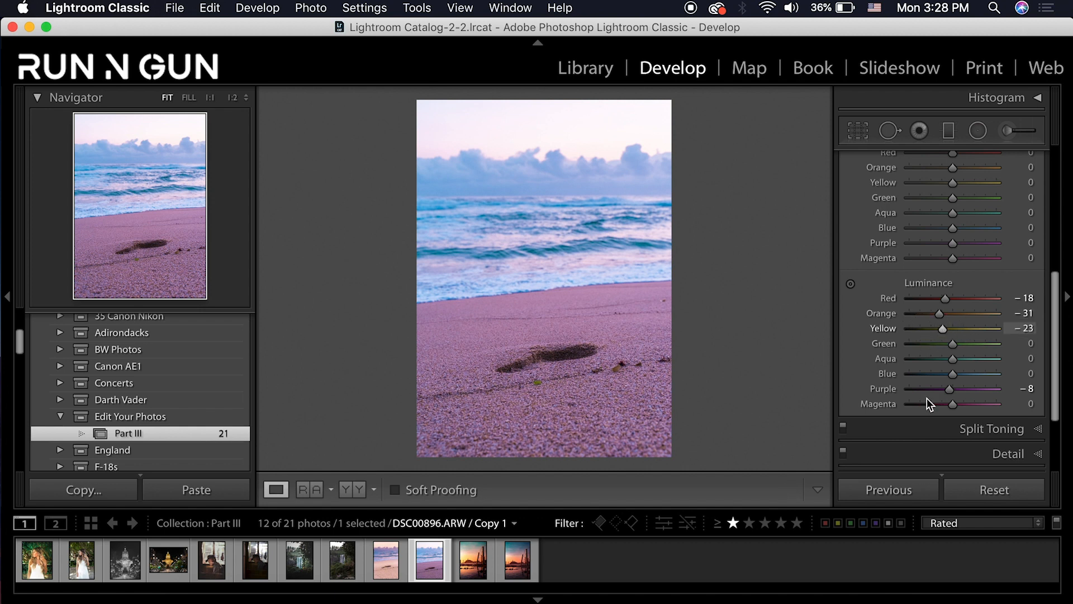
mouse_move(945, 372)
left_mouse_down()
mouse_move(932, 375)
mouse_move(967, 379)
mouse_move(946, 385)
left_mouse_up()
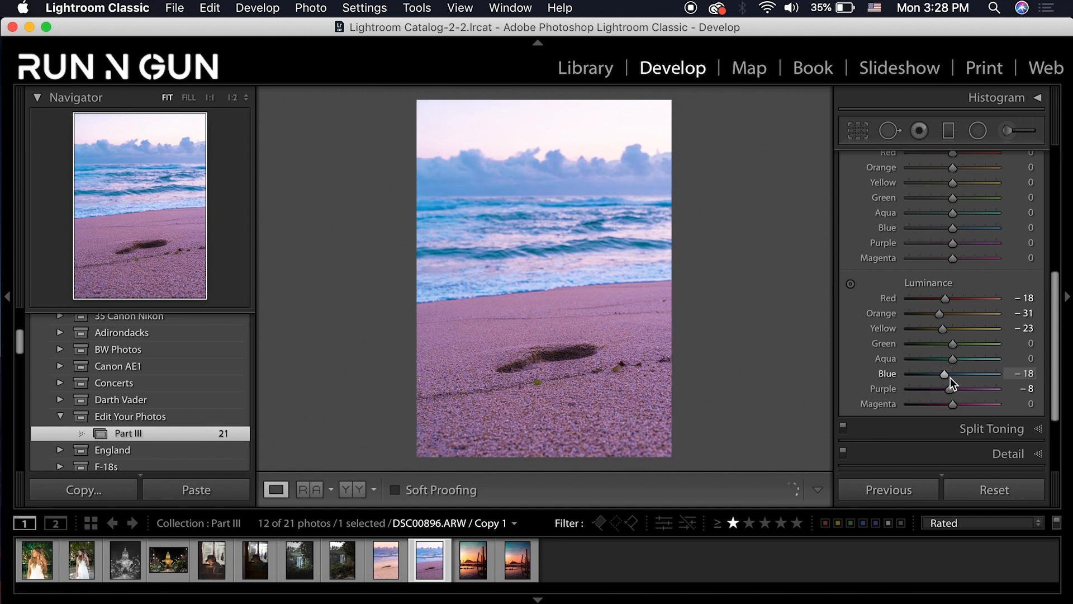
scroll(936, 342, "up", 2)
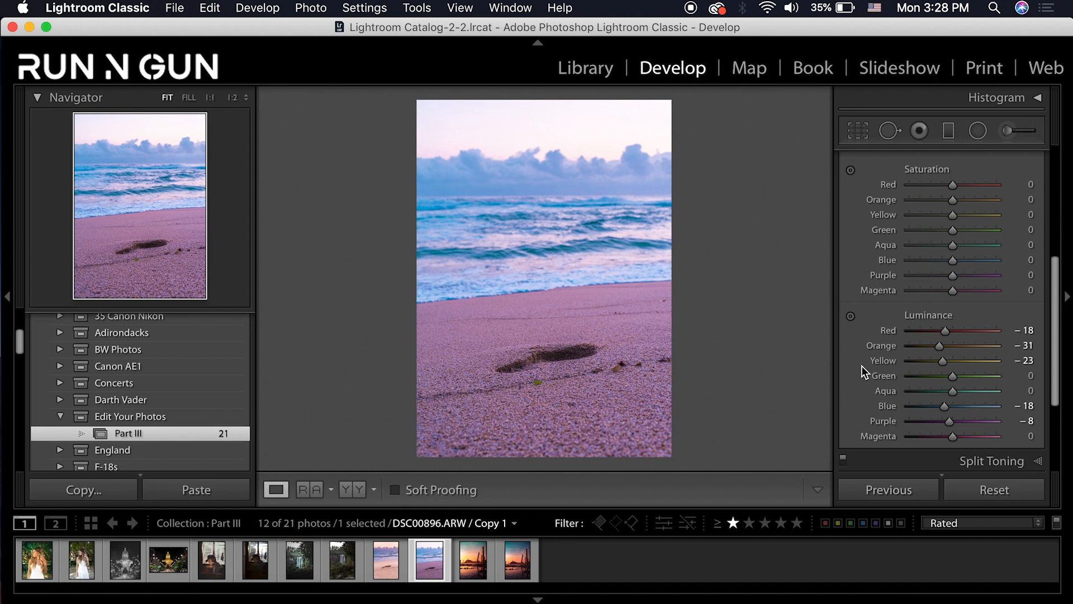
left_click(1059, 182)
scroll(1038, 208, "up", 5)
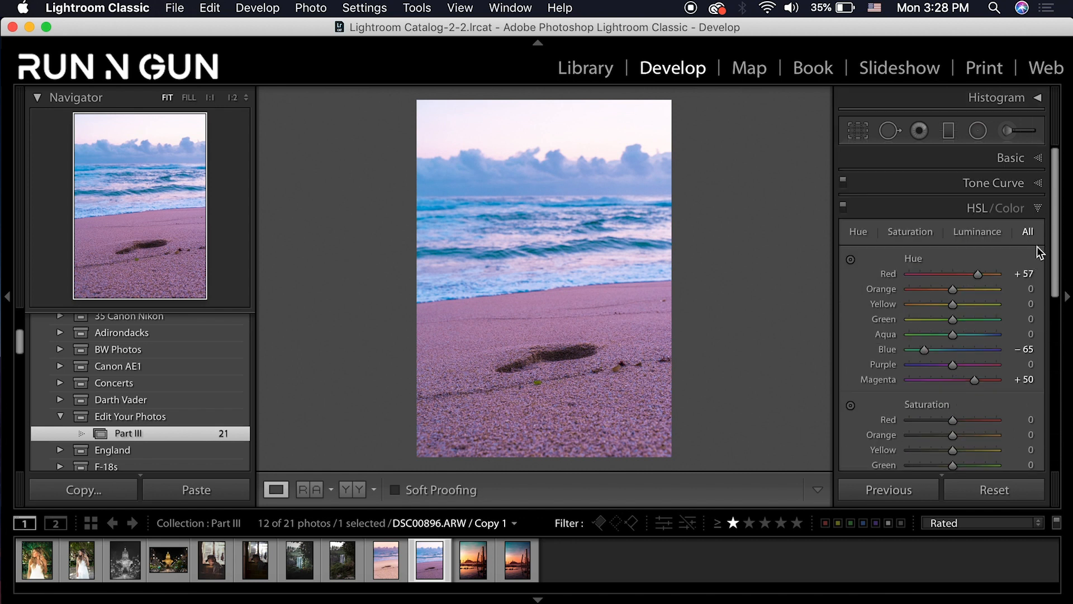
left_click(1026, 214)
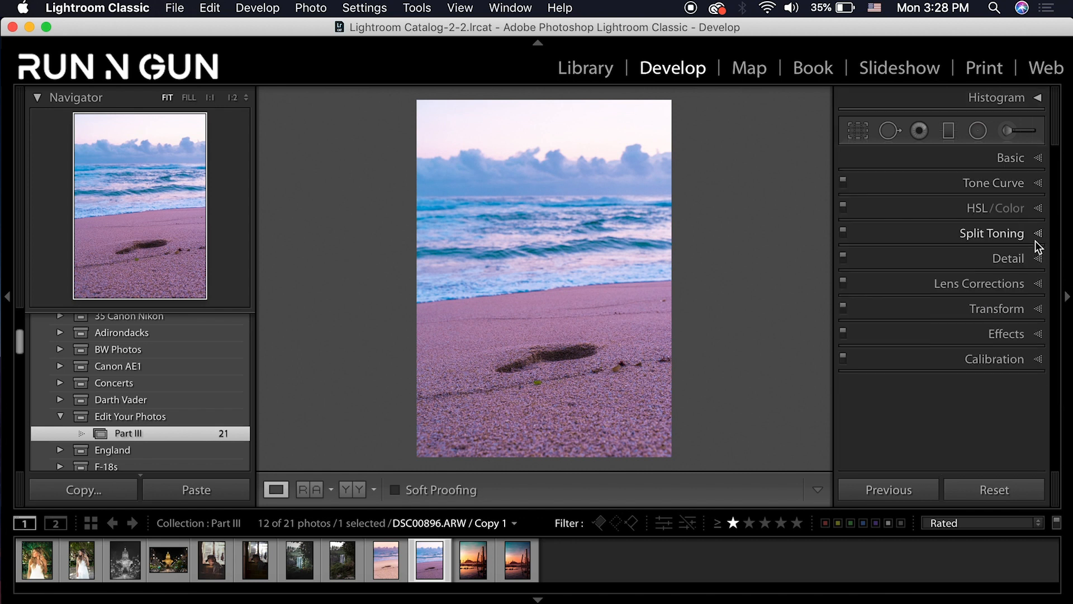
Give the split-toning highlights Hue 30 and Saturation 25, then collapse Split Toning
left_click(1037, 235)
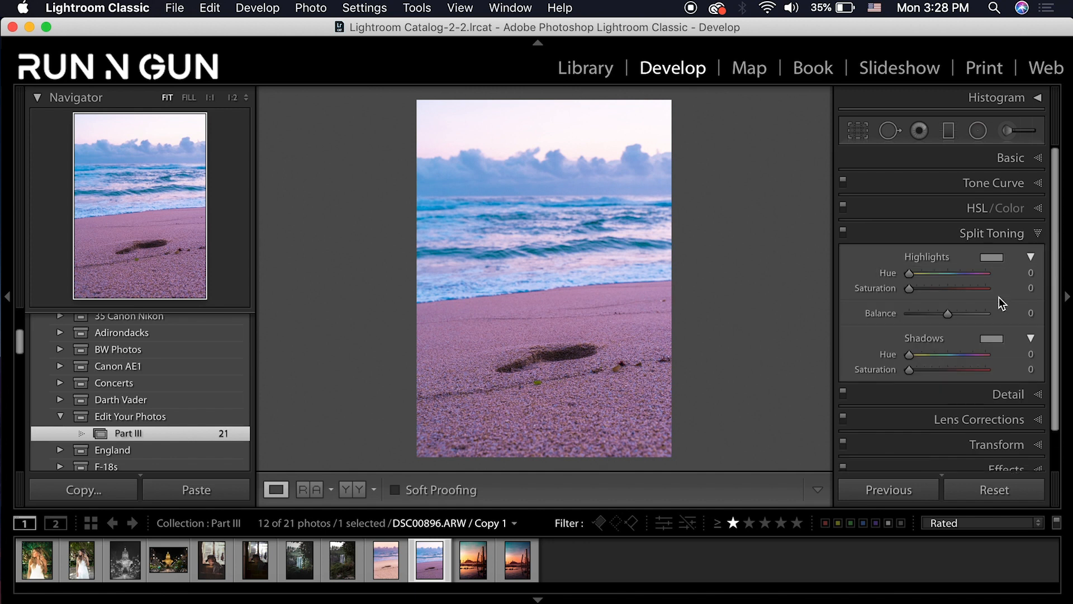
left_click(1031, 273)
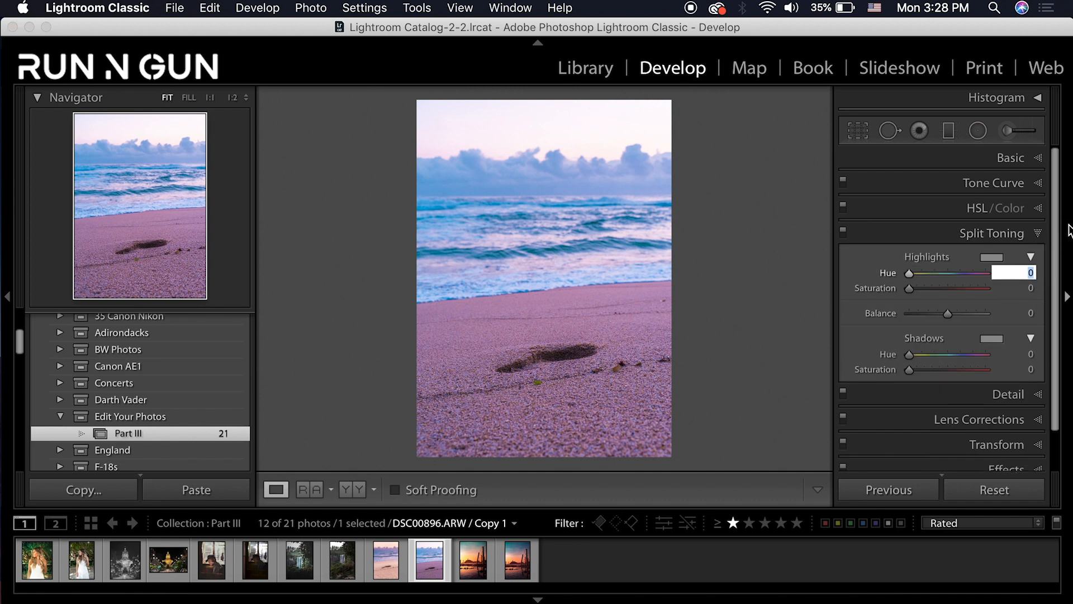
type("3")
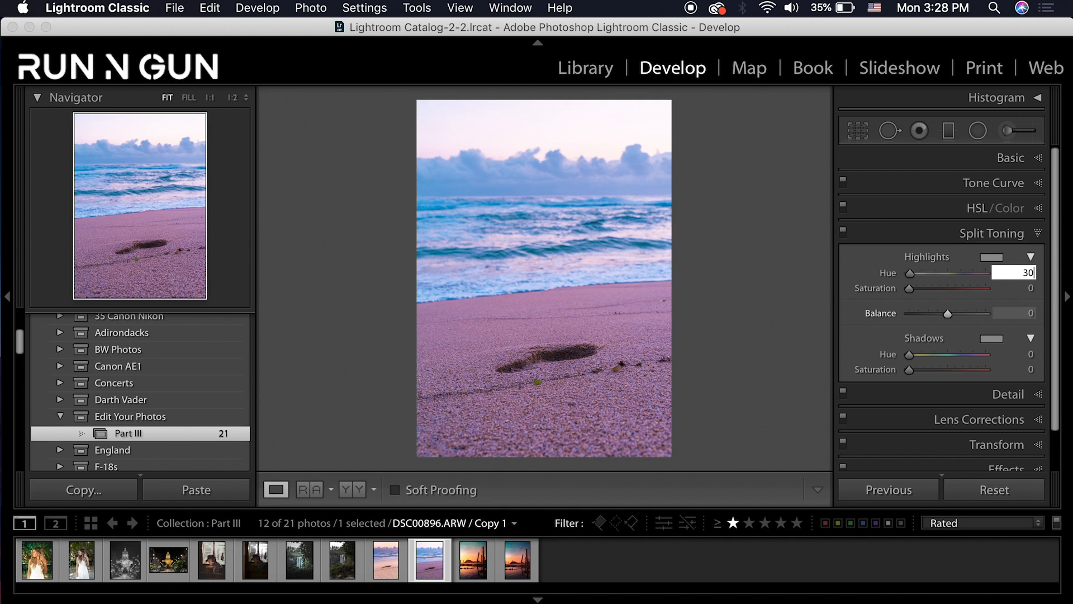
type("0")
key("Return")
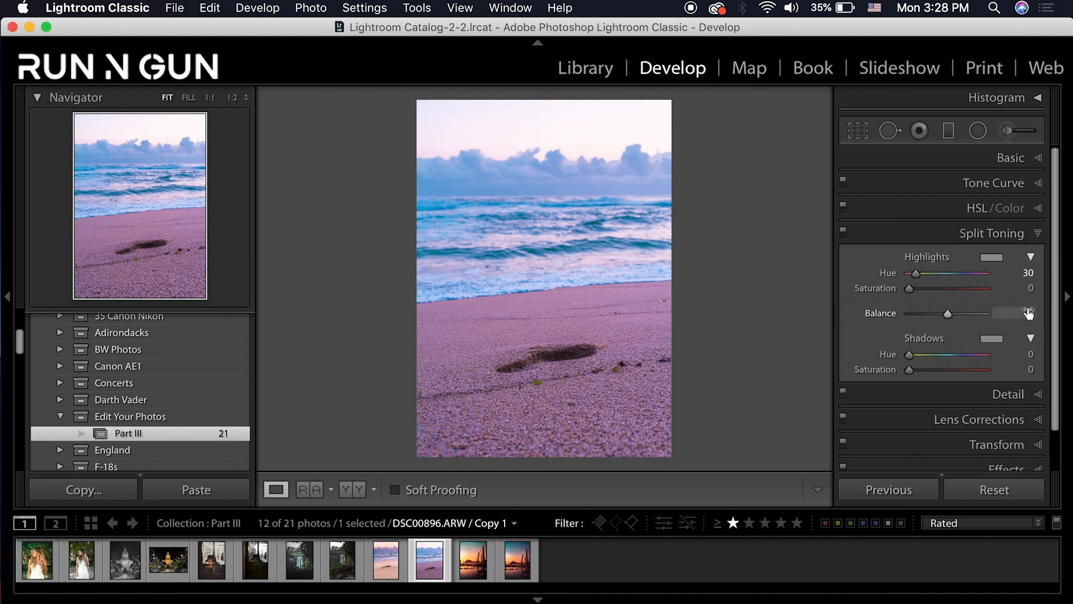
left_click(1029, 288)
type("25")
key("Return")
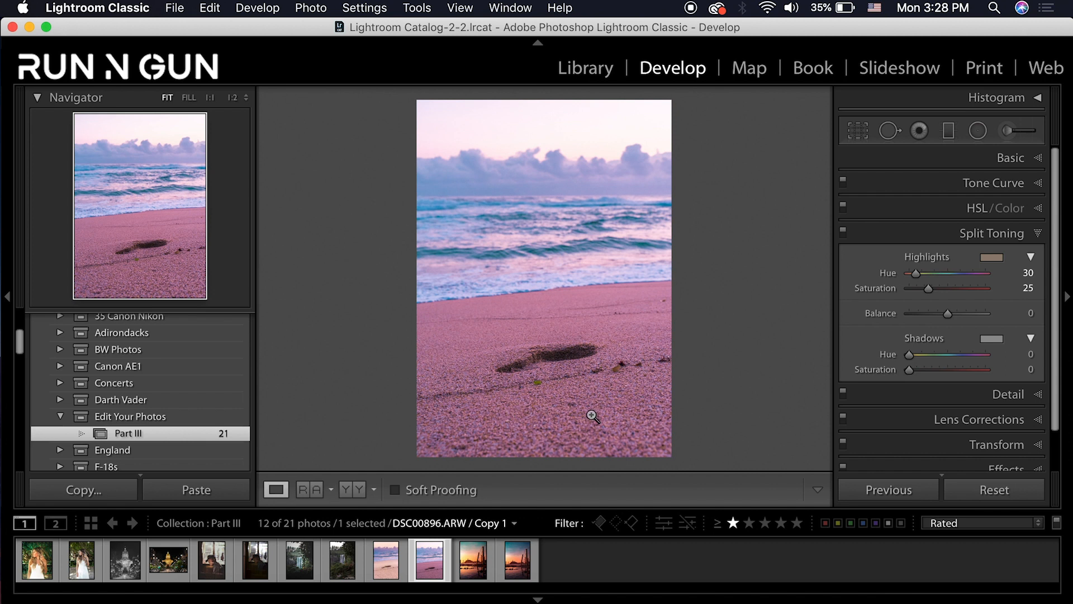
left_click(1043, 236)
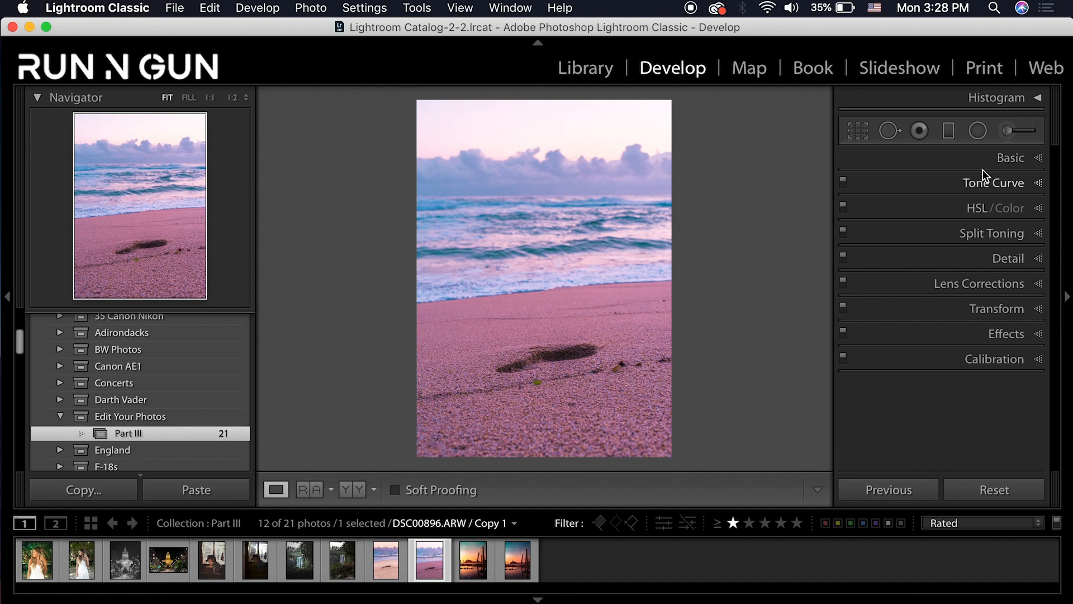
left_click(950, 131)
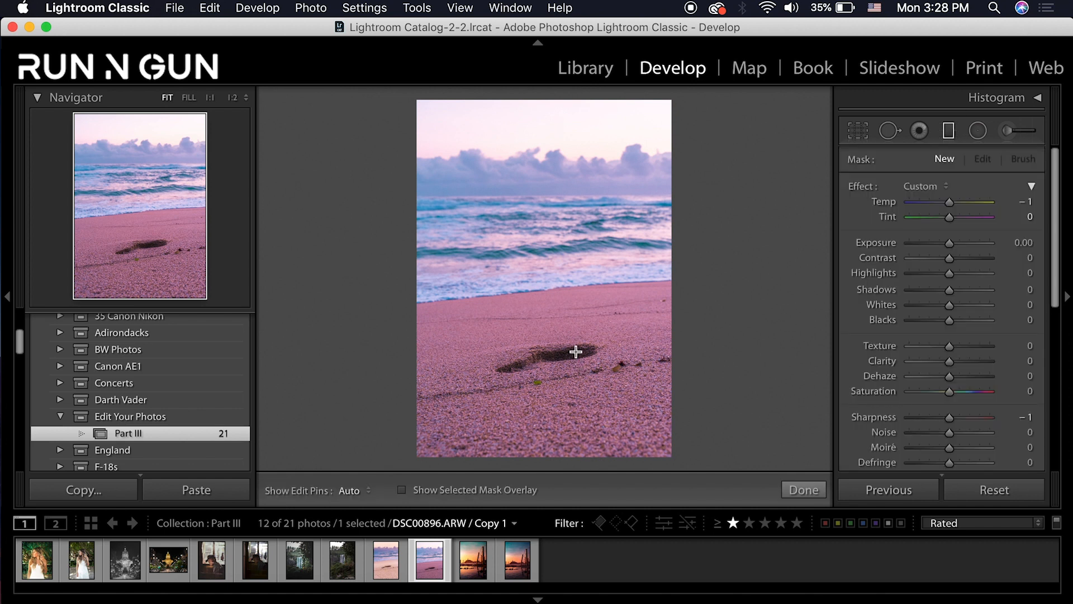
Draw a graduated filter across the beach and shift it up toward the shoreline
left_click_drag(569, 326, 568, 287)
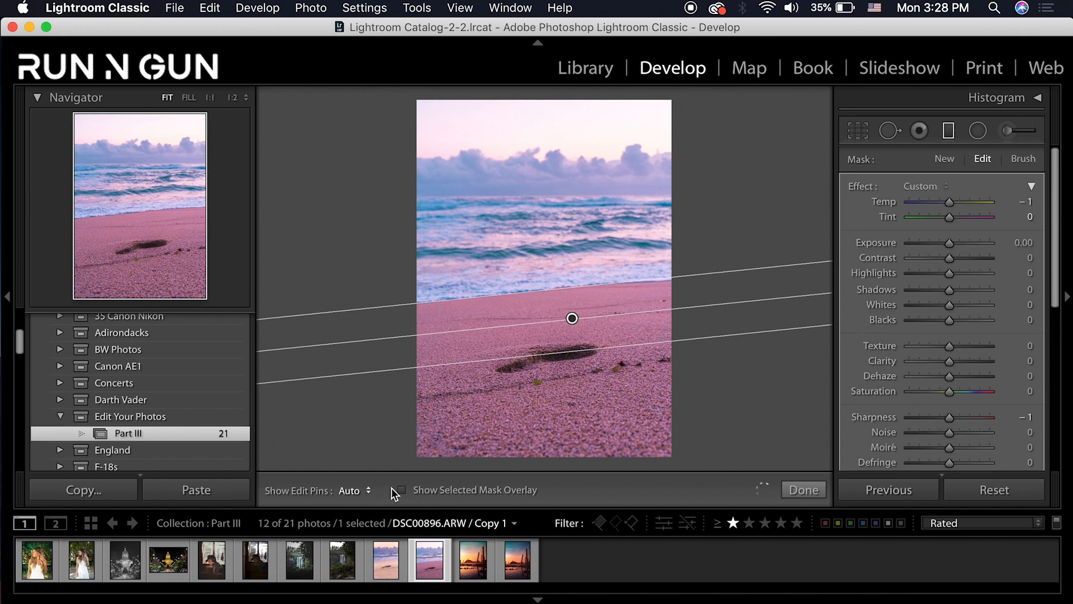
left_click(402, 489)
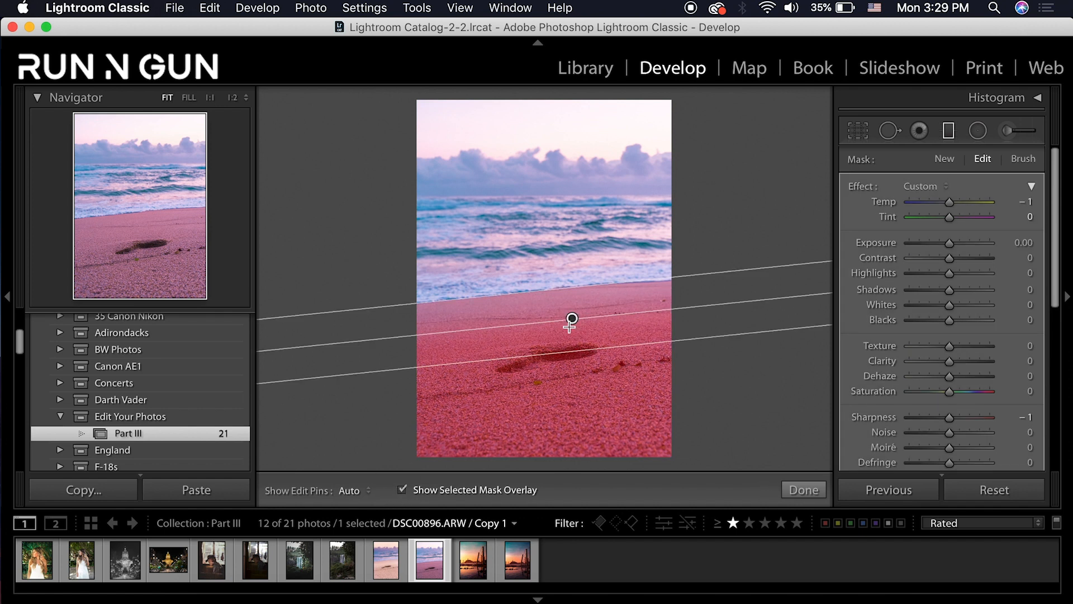
left_click_drag(572, 321, 565, 298)
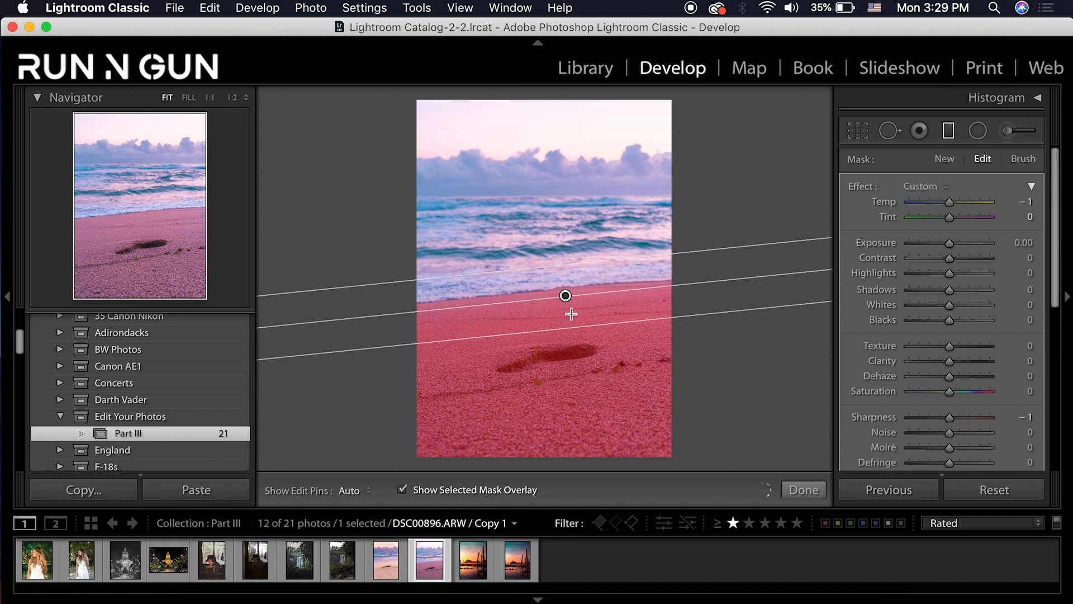
left_click(401, 490)
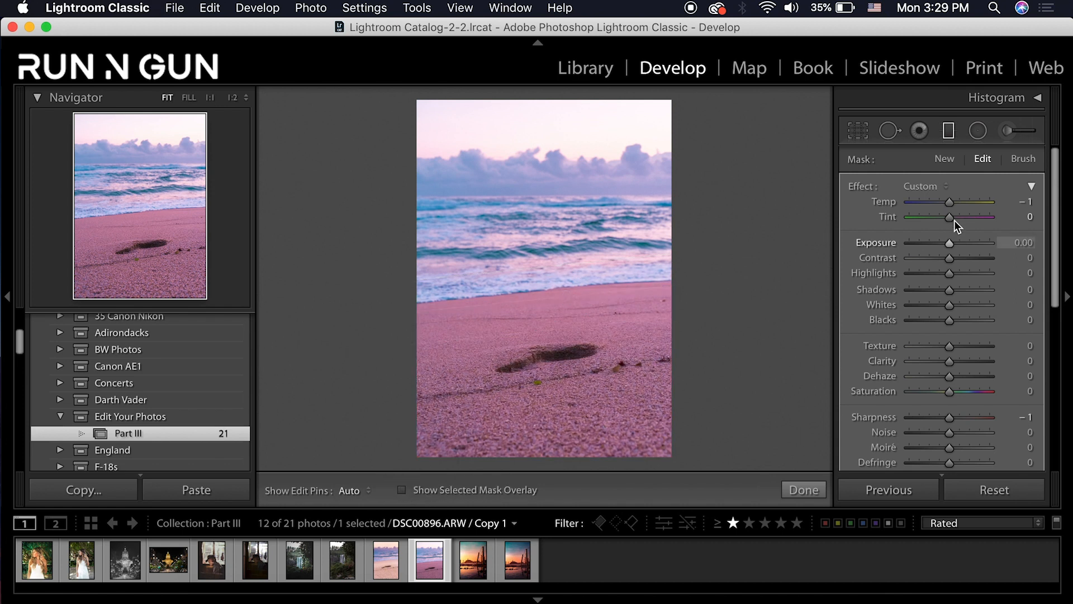
Set the sand filter to Temp 19, Tint −23, Contrast 34, Exposure 0.25 and Dehaze −21
left_click_drag(960, 206, 958, 206)
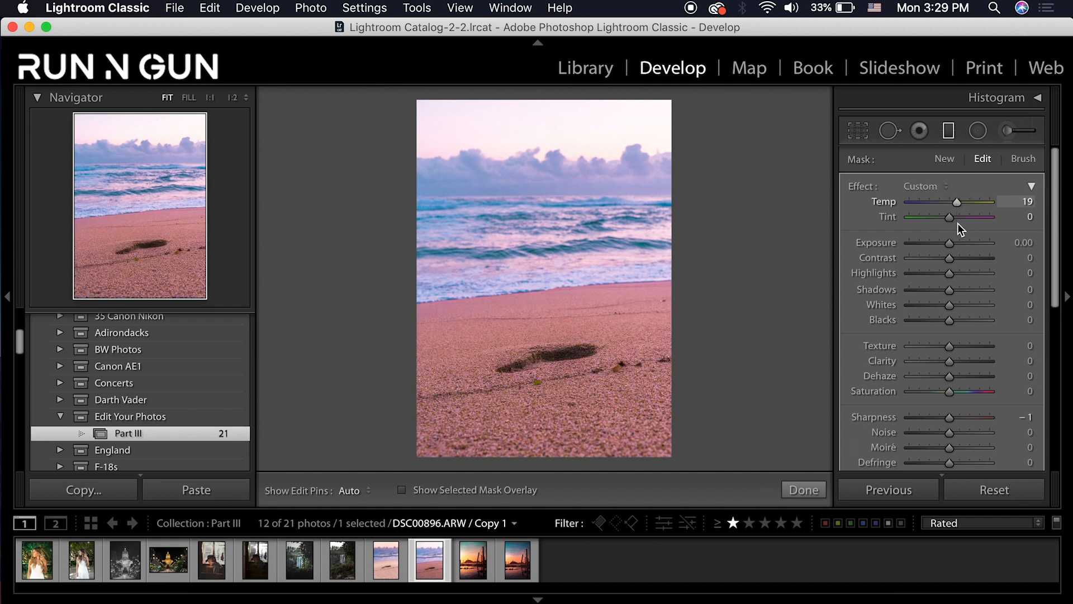
left_click_drag(949, 222, 940, 219)
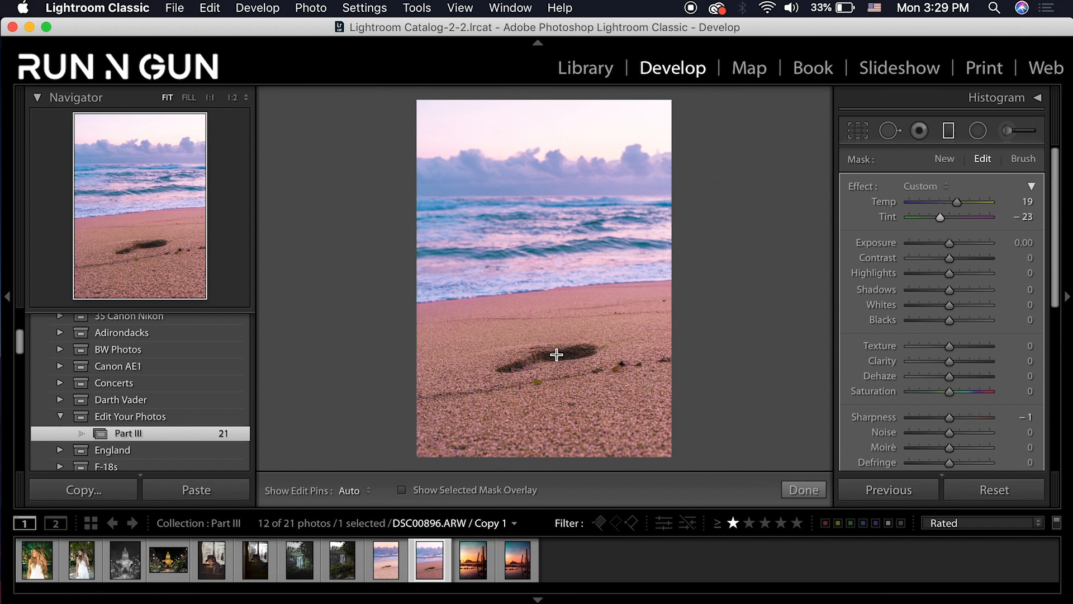
left_click_drag(562, 331, 556, 267)
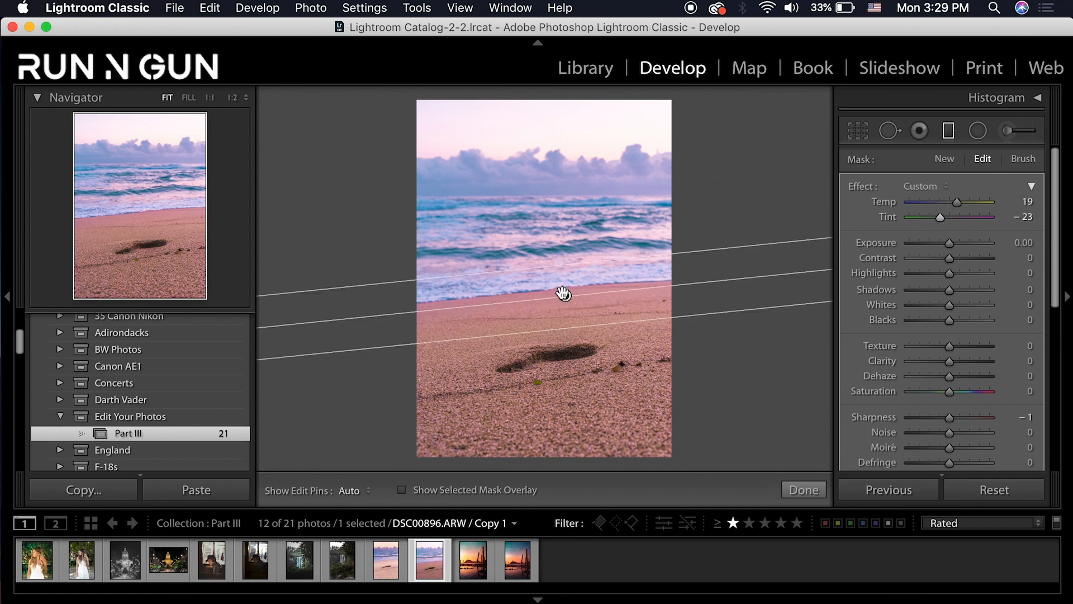
left_click_drag(563, 296, 562, 292)
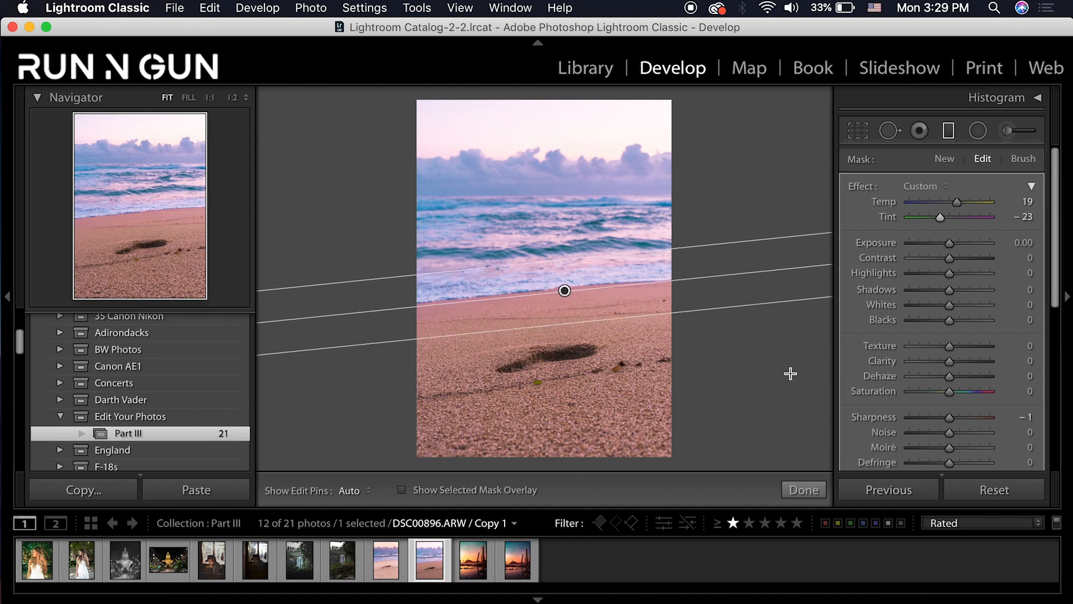
left_click(964, 259)
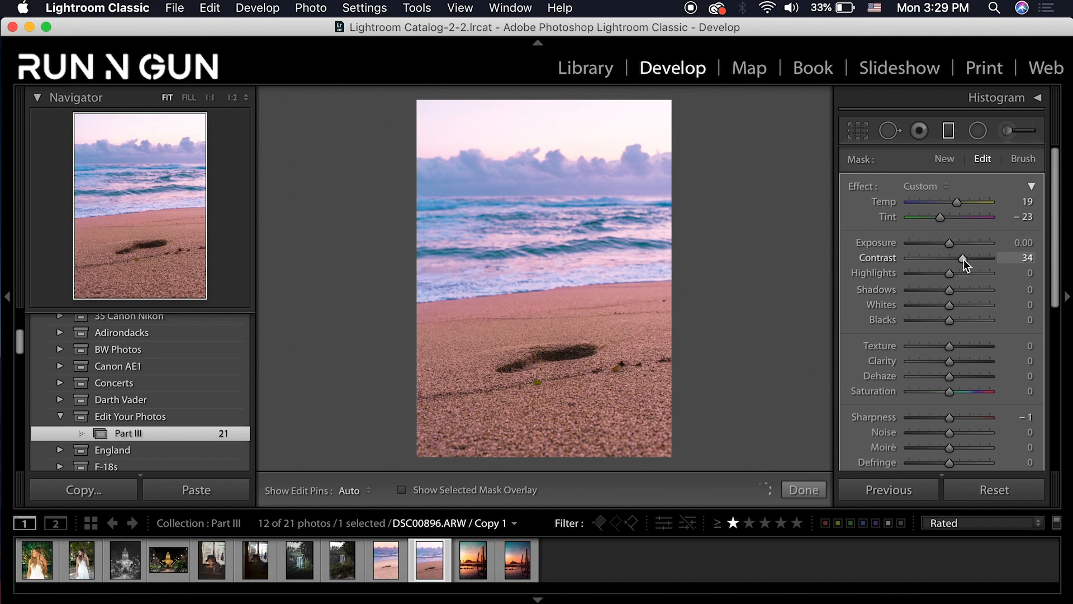
left_click(1024, 242)
type(".25")
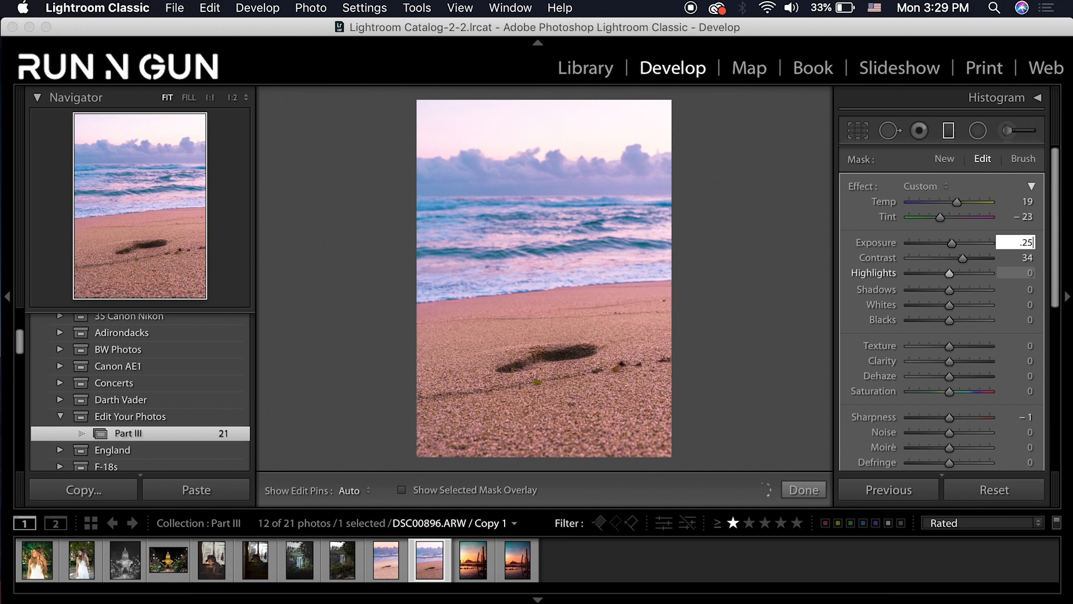
key("Return")
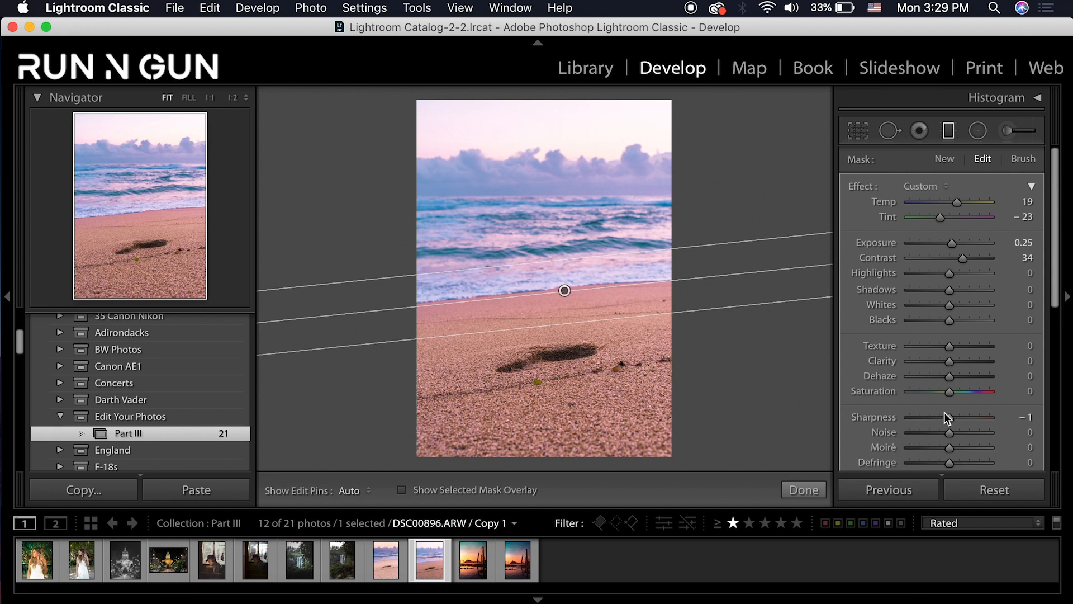
left_click_drag(951, 377, 940, 381)
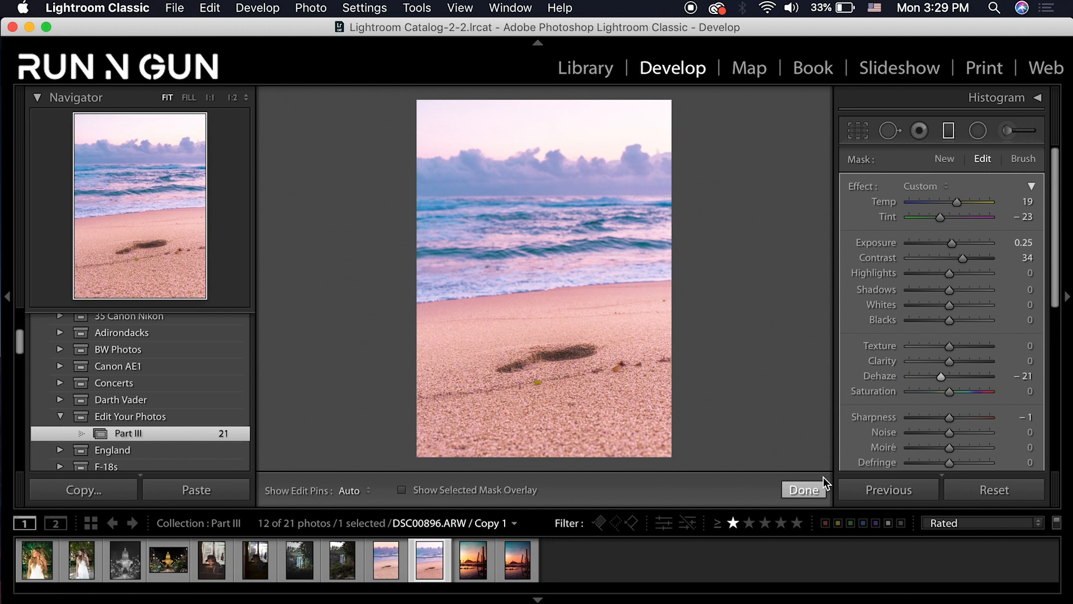
left_click(950, 132)
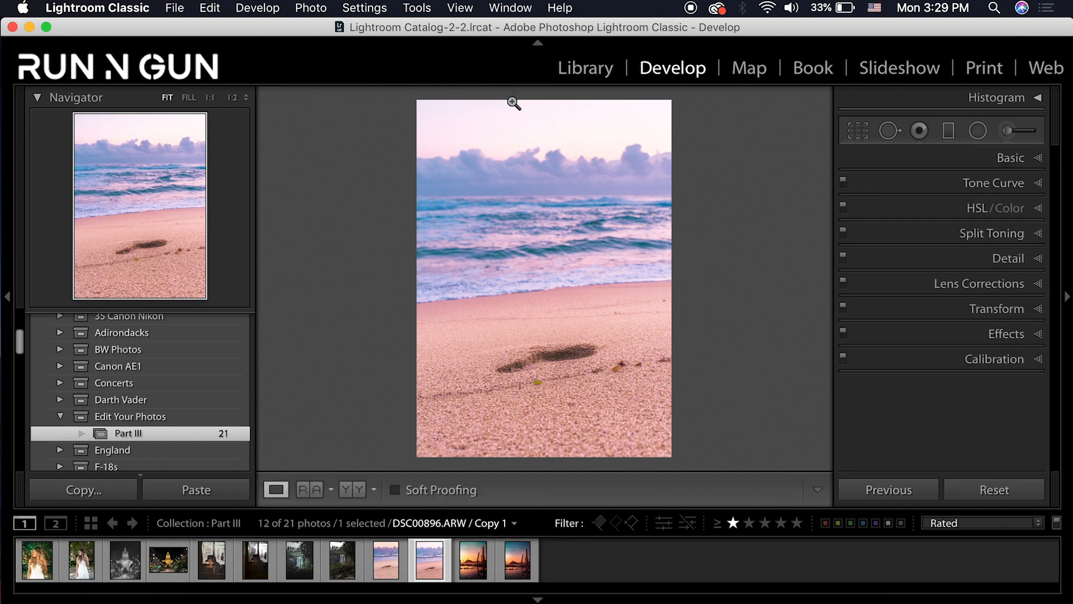
Draw a second graduated filter across the sky, lowered over the clouds
left_click(949, 132)
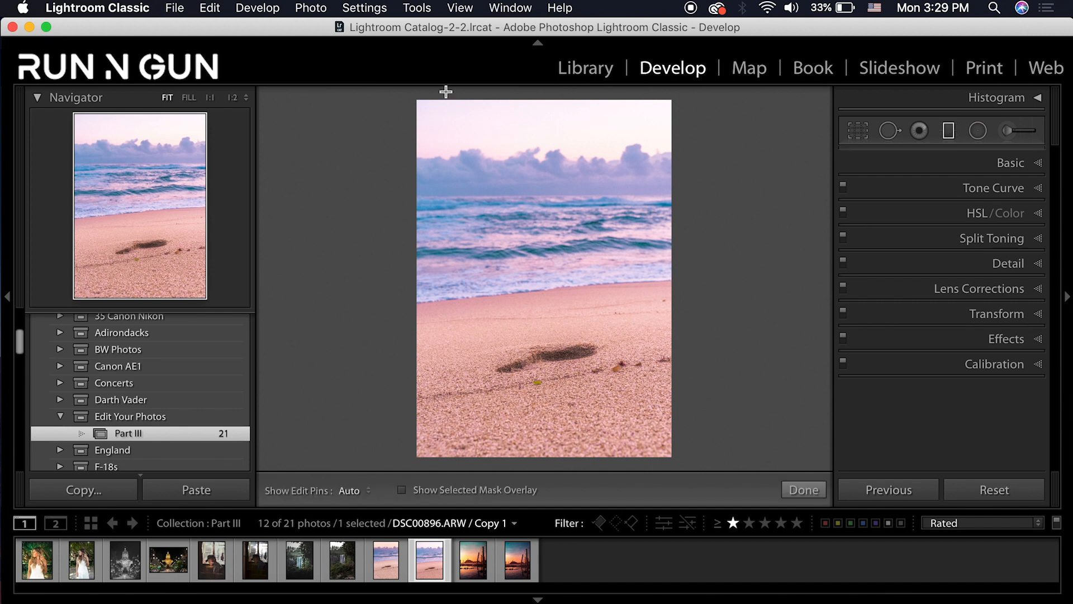
left_click_drag(457, 93, 456, 180)
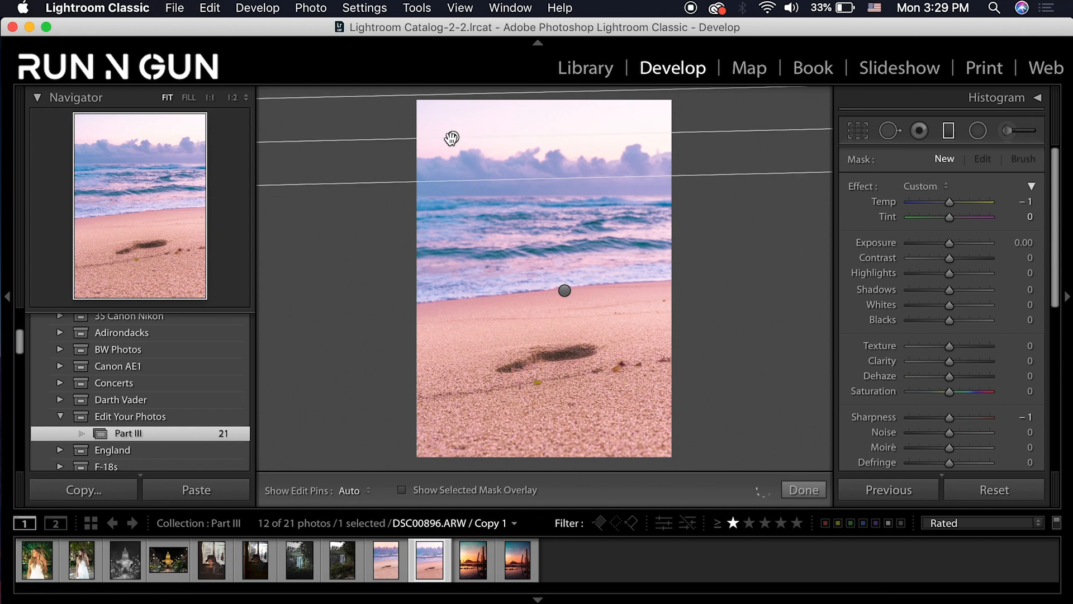
left_click_drag(453, 138, 455, 165)
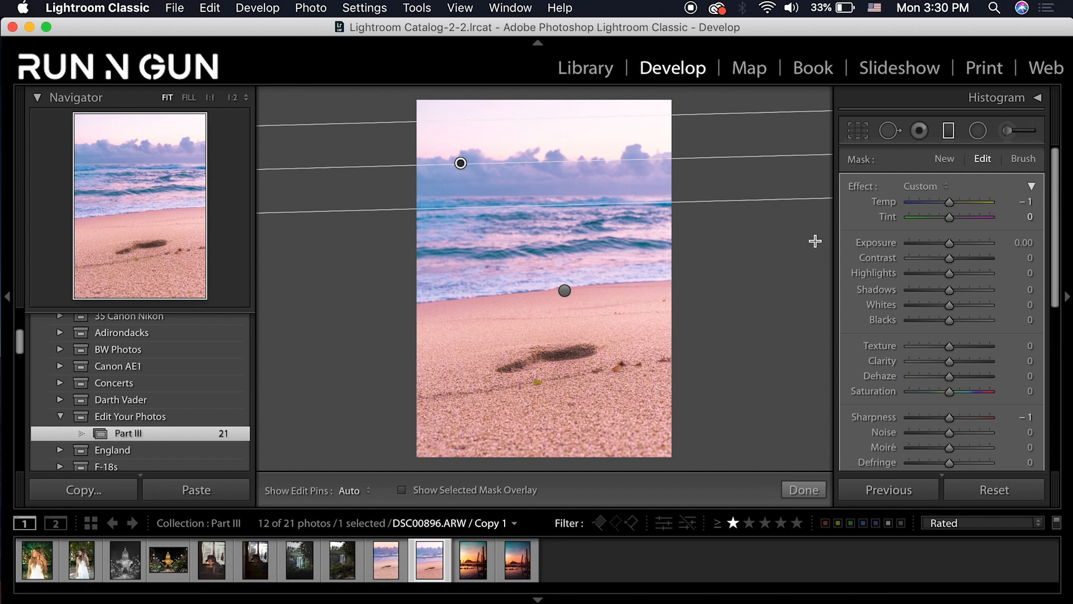
Give the sky filter Exposure −0.25, Highlights −94, Blacks −37, Dehaze −26 and lower sharpness
left_click_drag(949, 202, 958, 217)
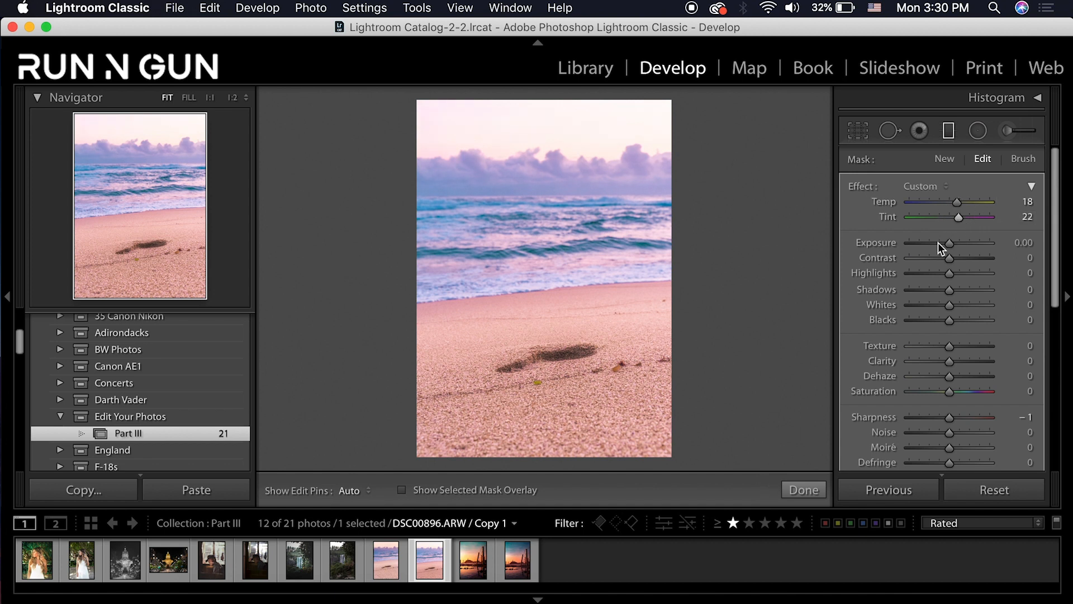
left_click_drag(927, 272, 912, 276)
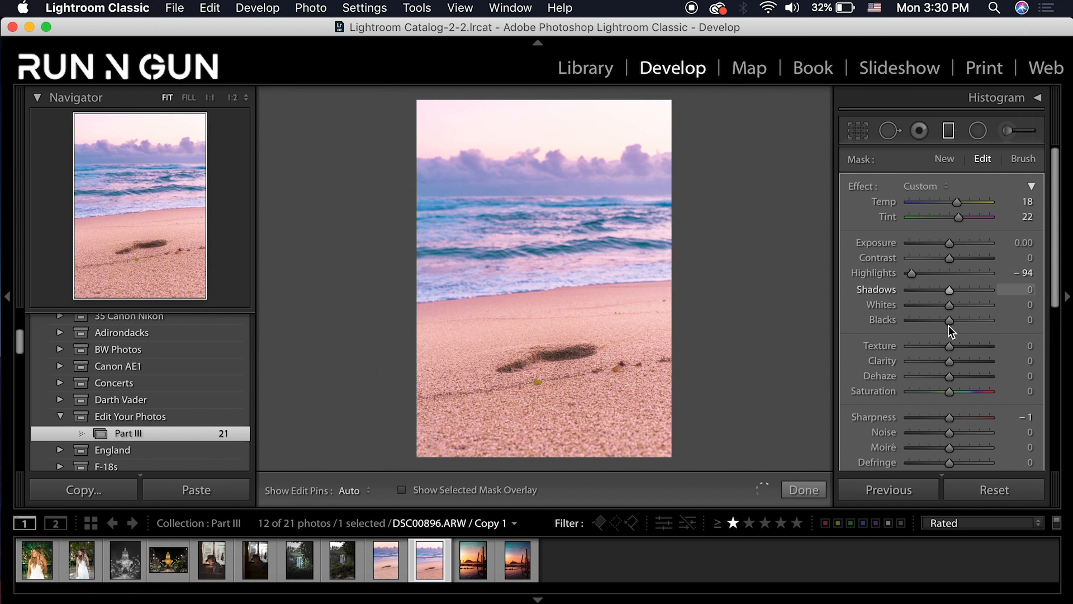
left_click_drag(944, 324, 930, 320)
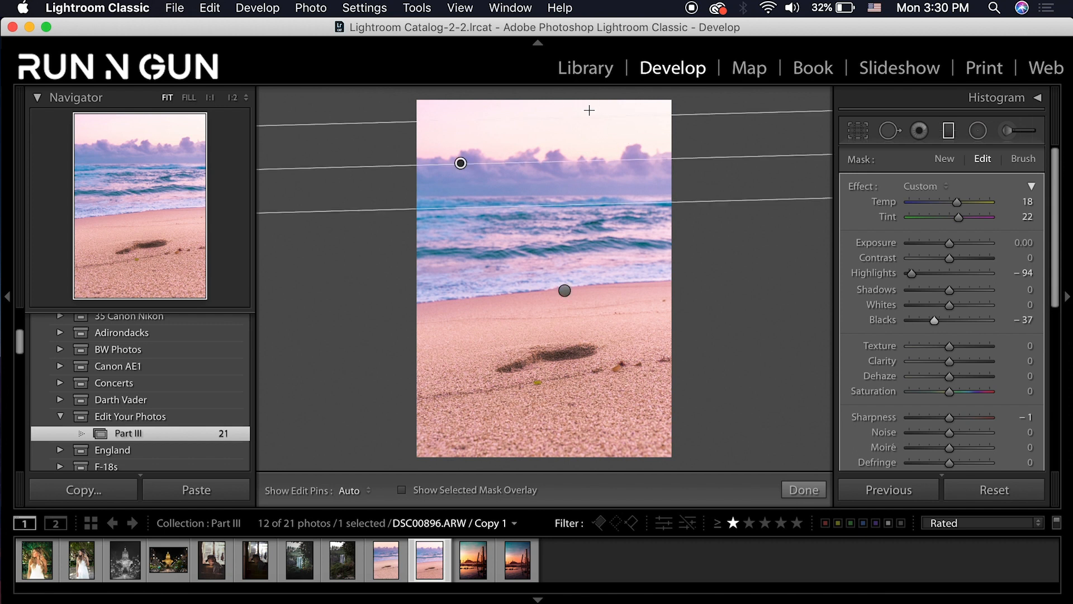
left_click(1023, 238)
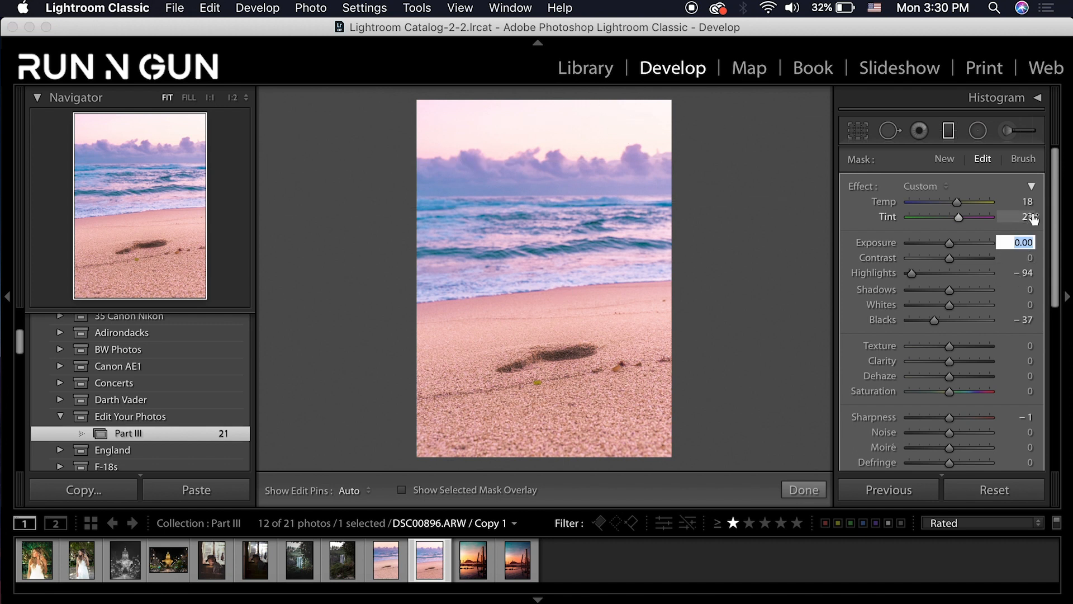
type("-.25")
key("Return")
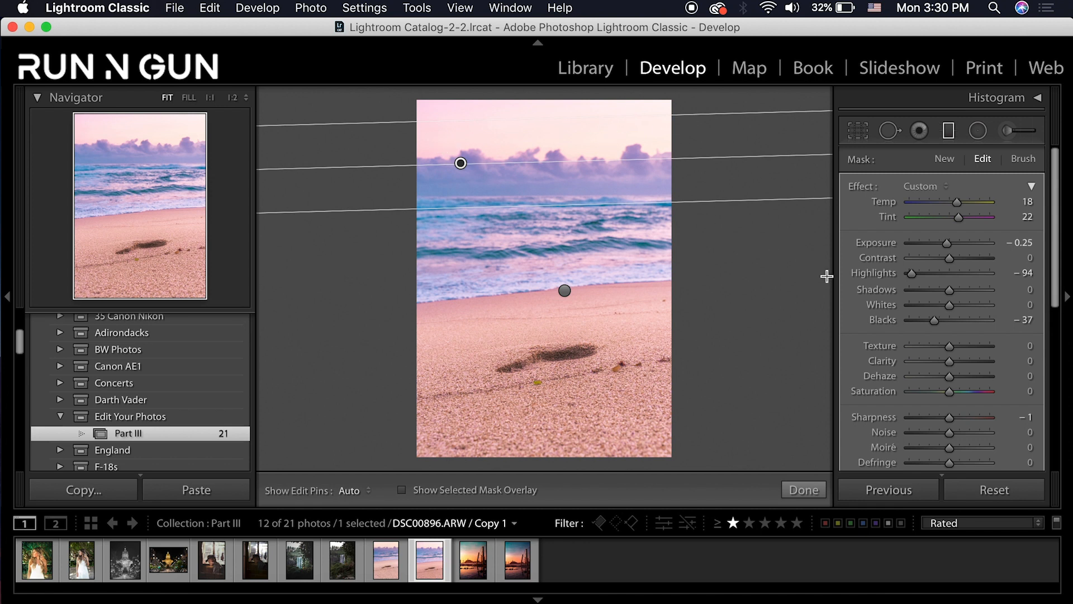
left_click(921, 417)
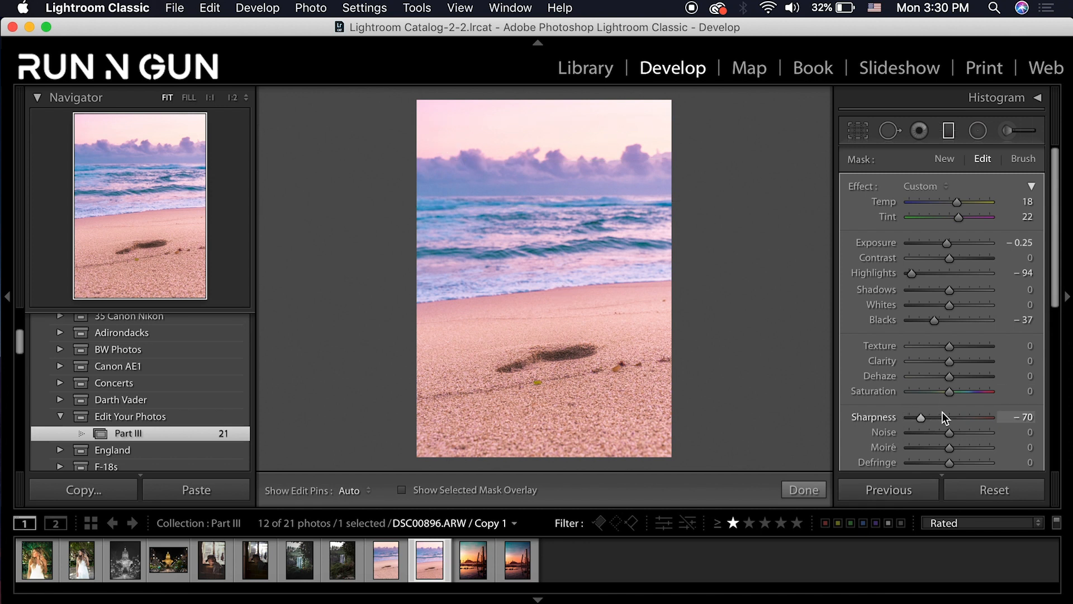
left_click(947, 376)
left_click_drag(947, 378, 941, 384)
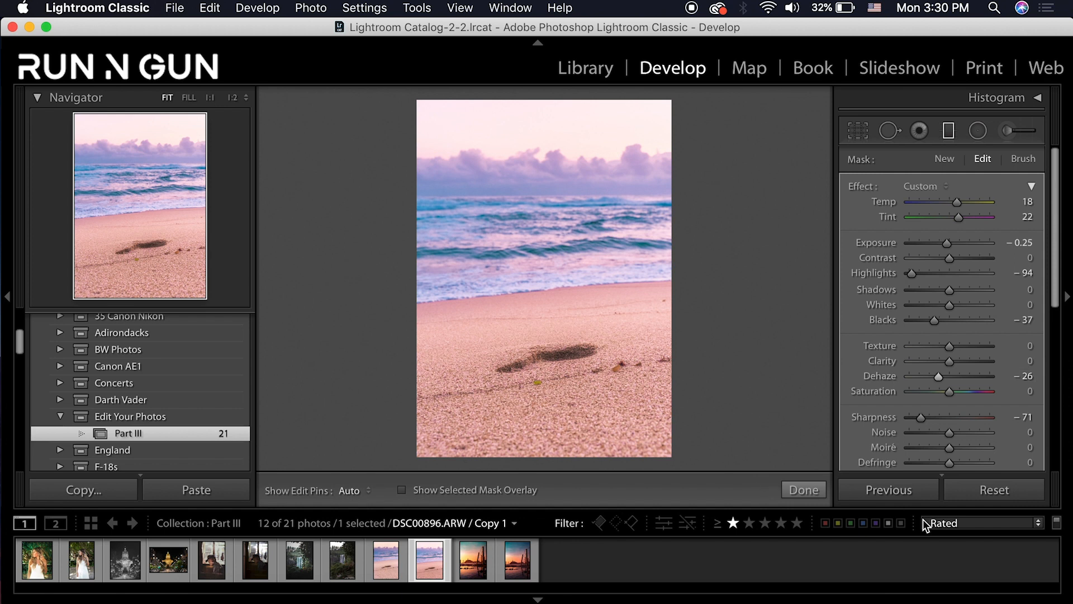
mouse_move(791, 416)
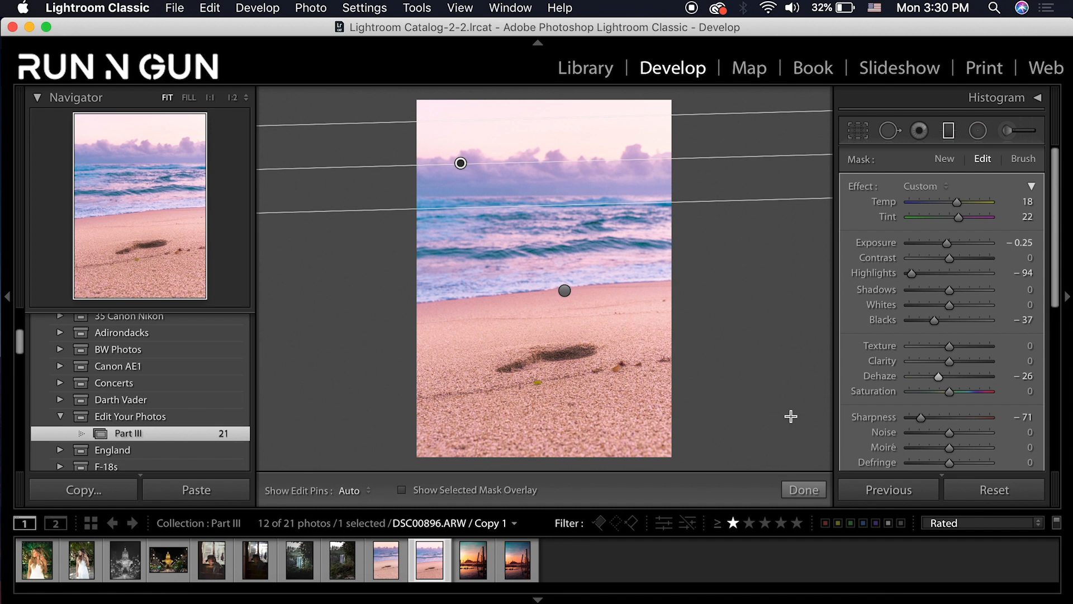
left_click(804, 490)
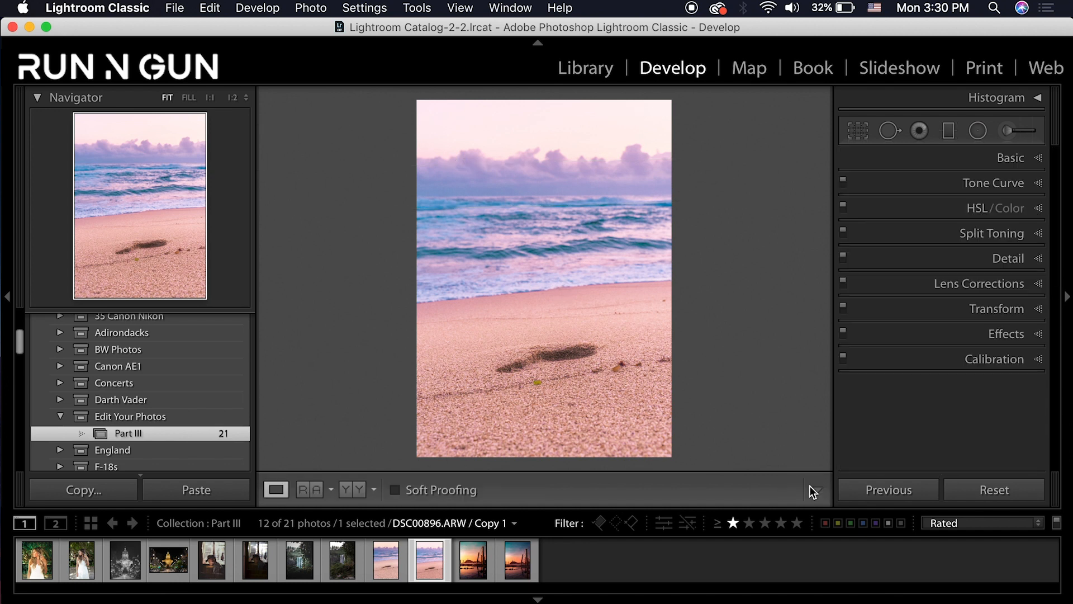
Compare the beach copies, reset then undo all settings, and select IMG_5154.jpg / Copy 2
left_click(388, 563)
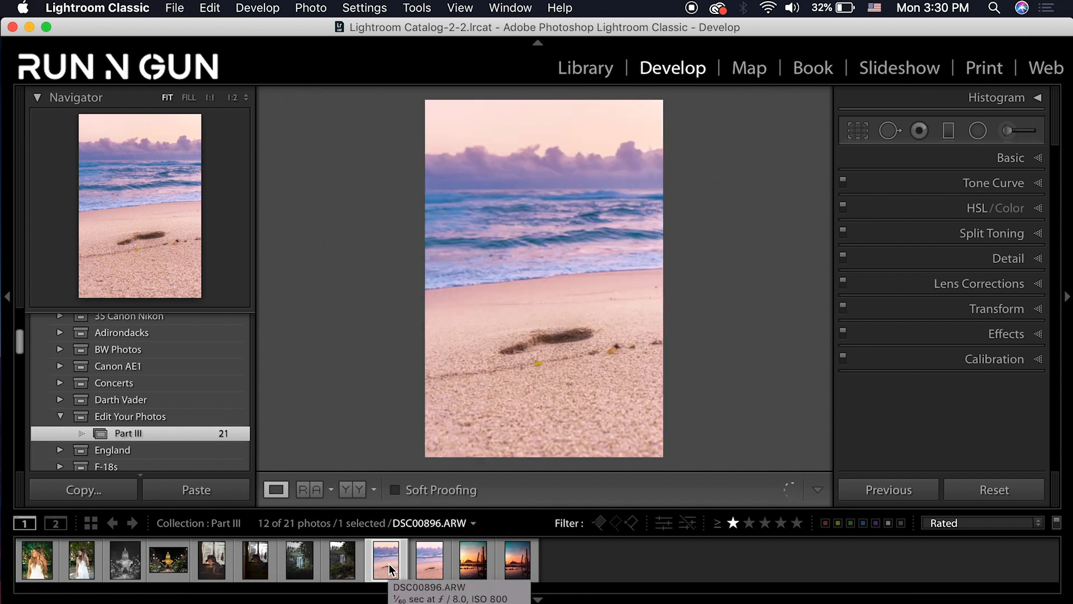
left_click(434, 560)
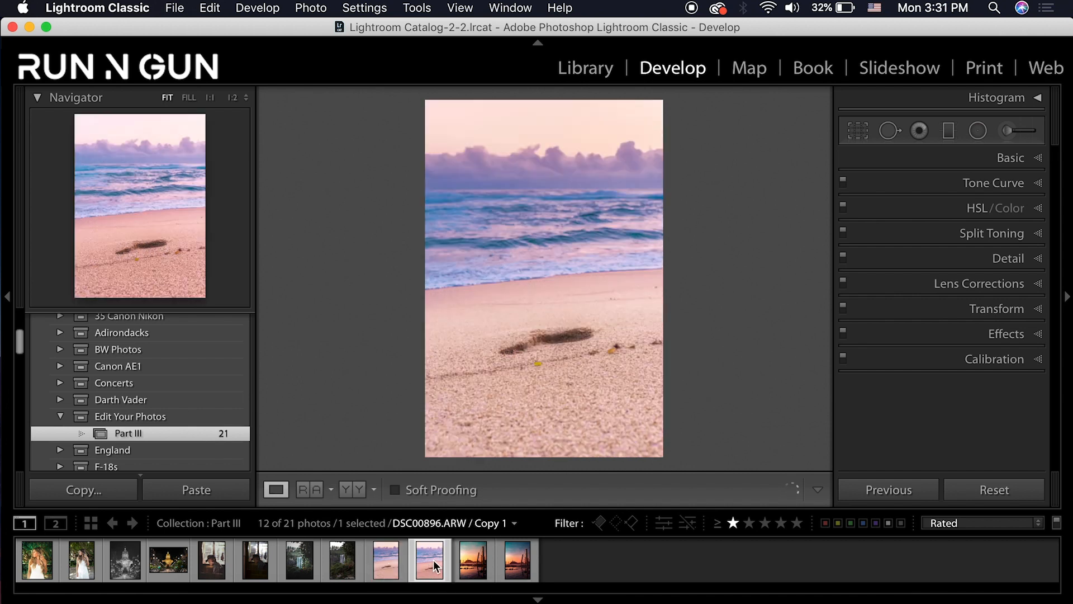
left_click(387, 9)
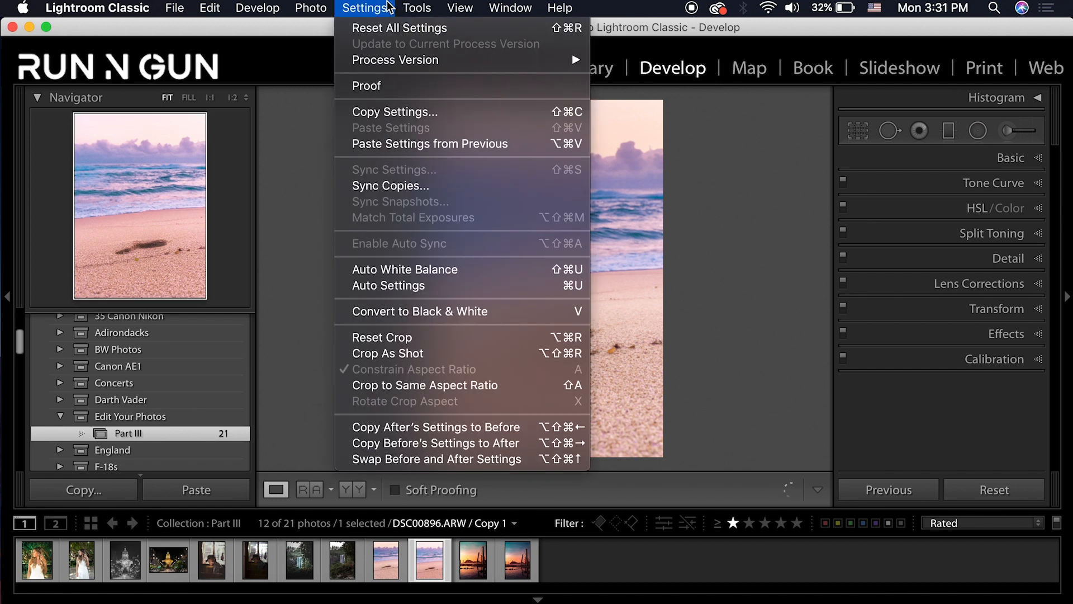
left_click(393, 28)
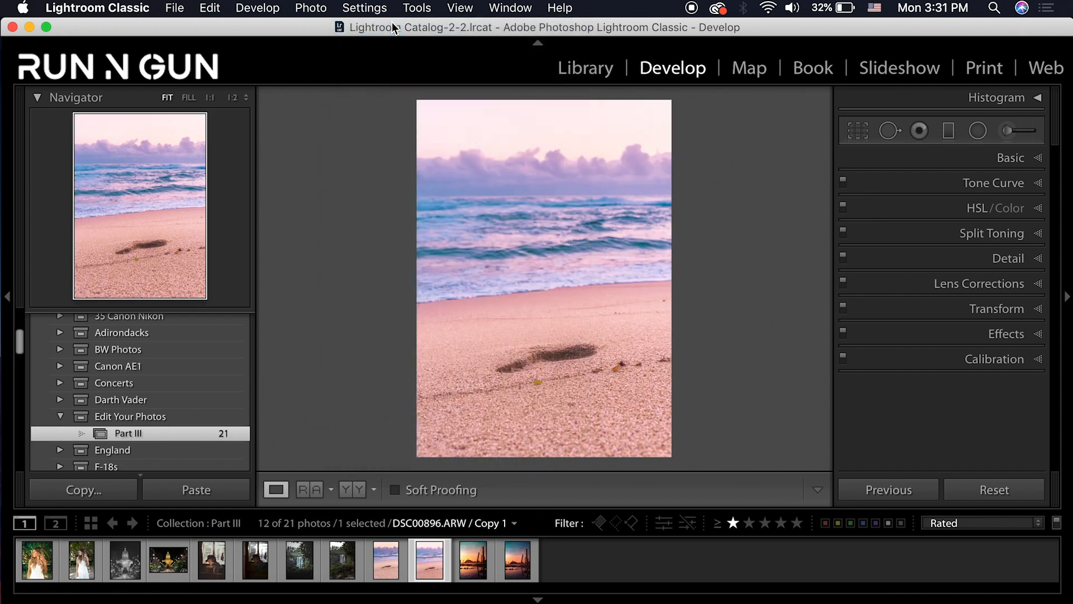
key("super+z")
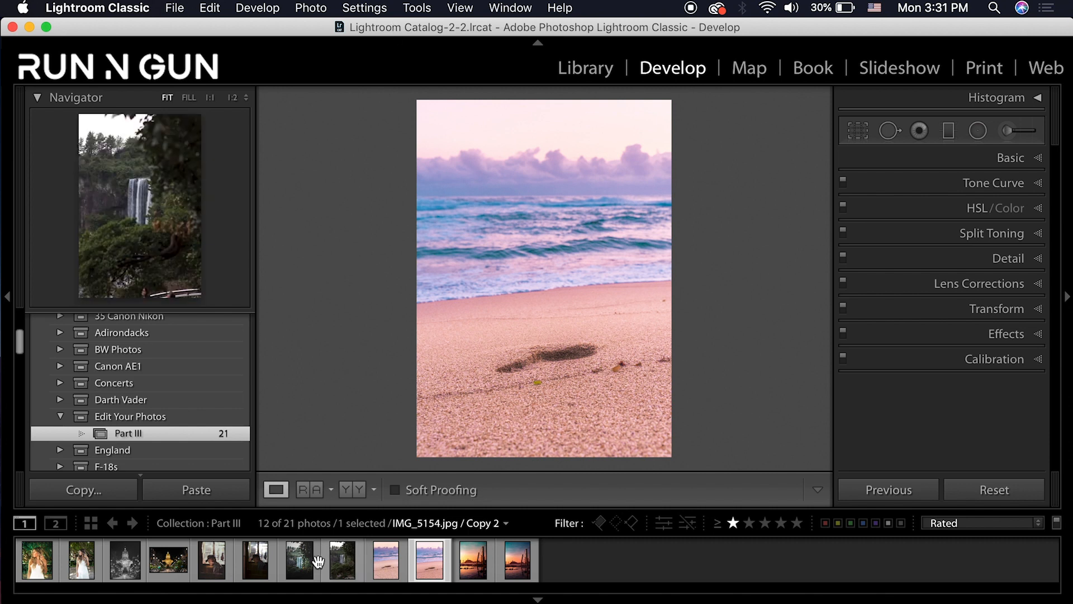
left_click(303, 571)
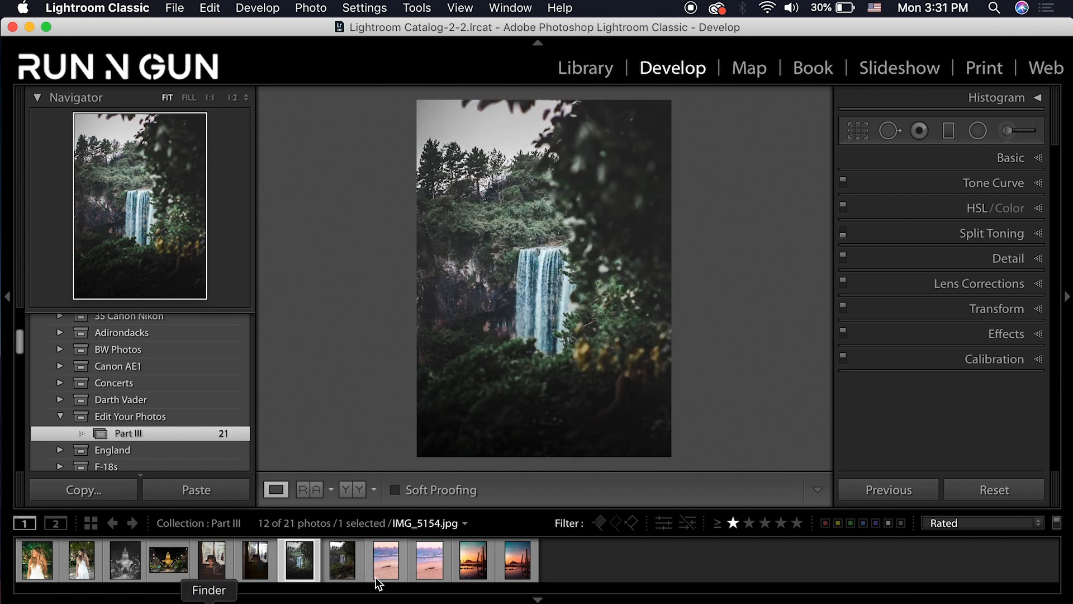
left_click(343, 556)
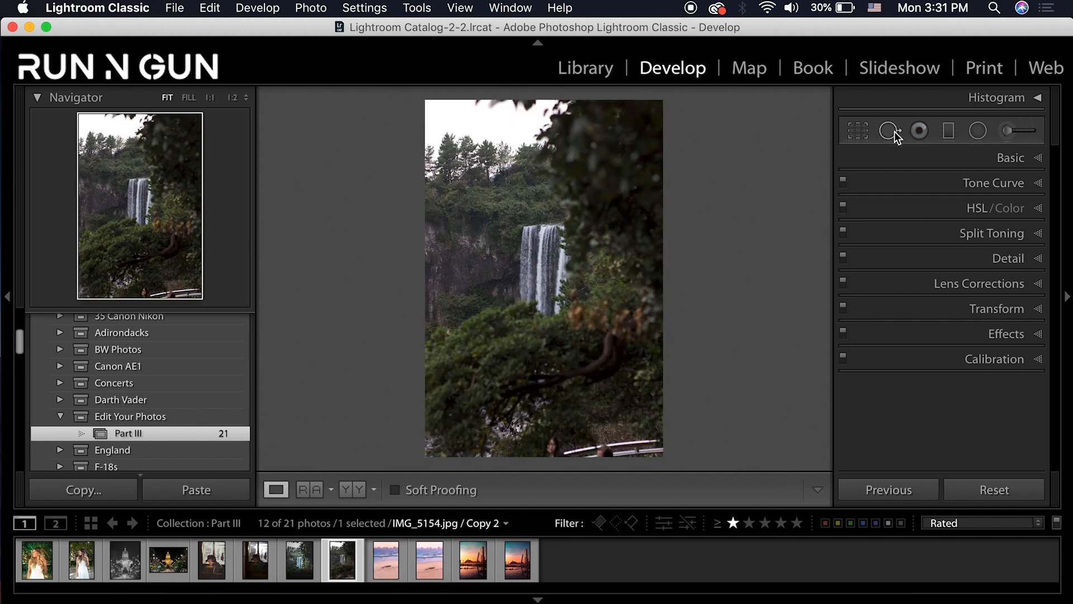
Crop IMG_5154.jpg / Copy 2 to 4 x 5 / 8 x 10, shifting the photo down for more sky
left_click(861, 133)
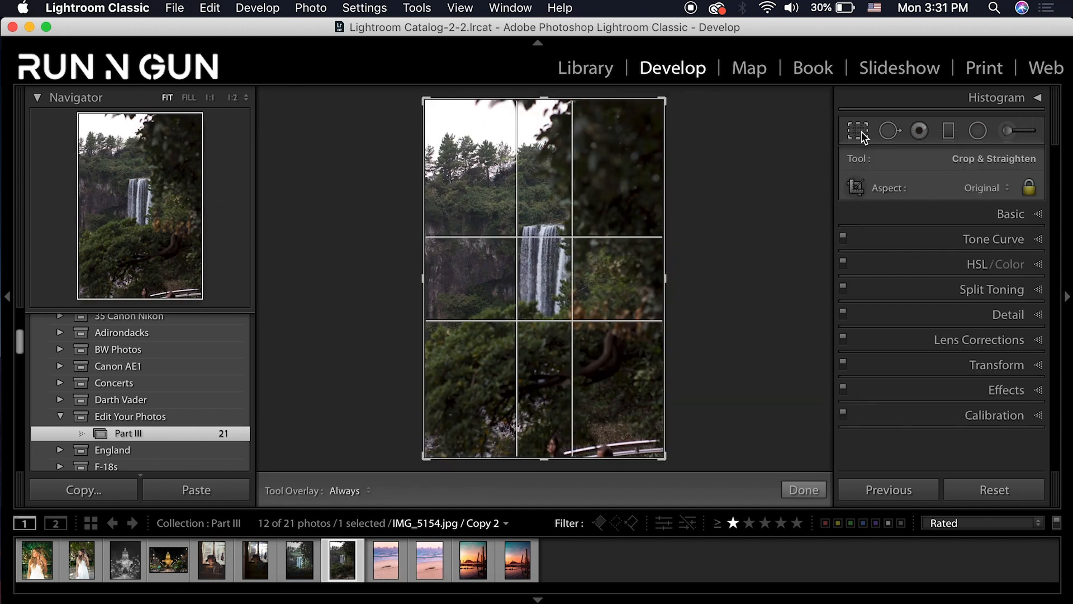
left_click(986, 188)
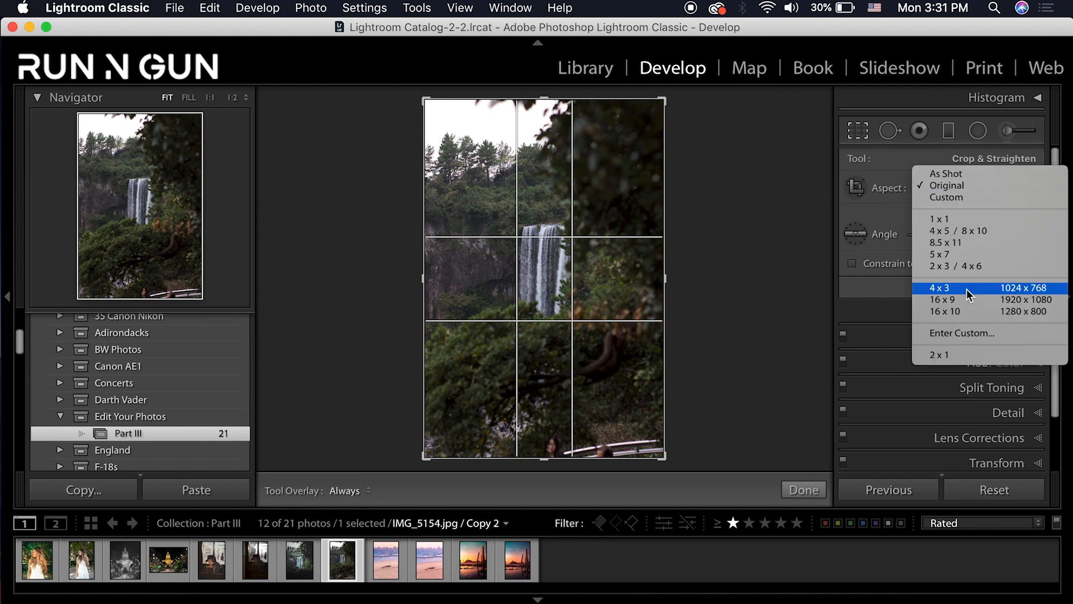
left_click(984, 231)
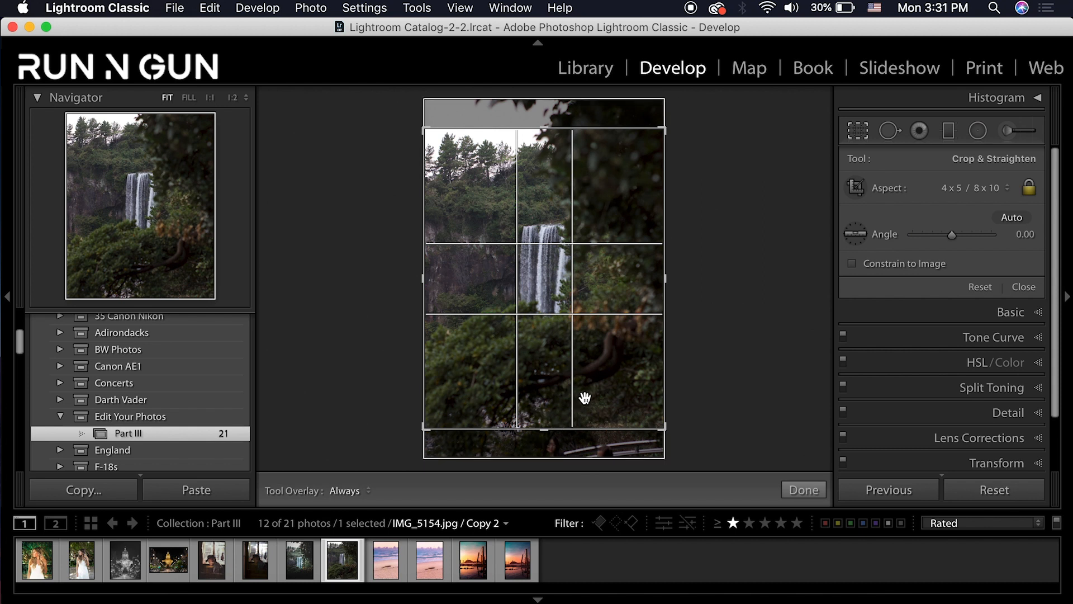
left_click_drag(608, 364, 603, 396)
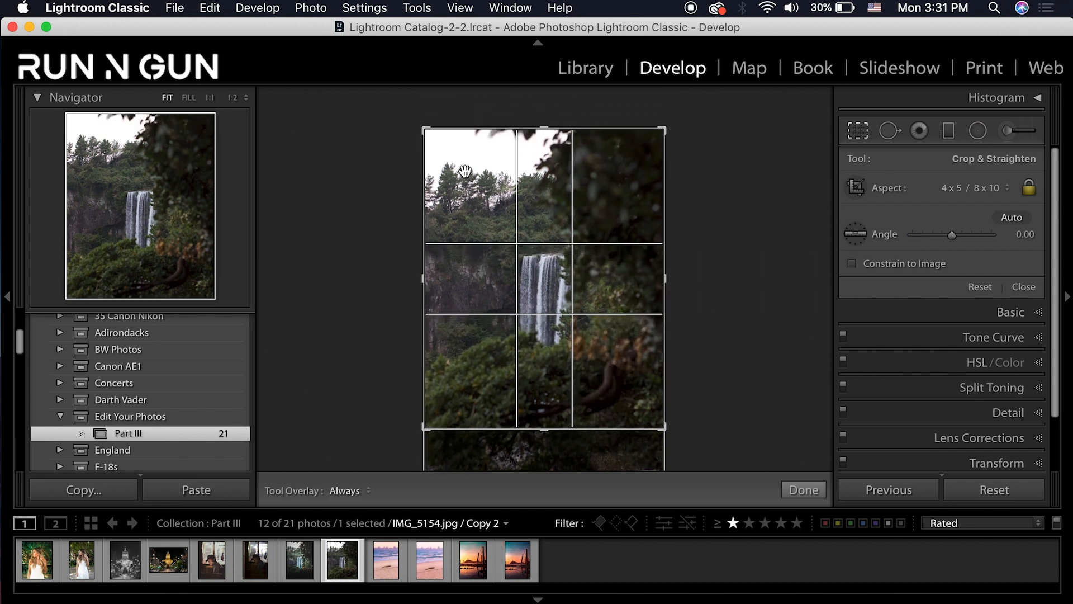
key("Return")
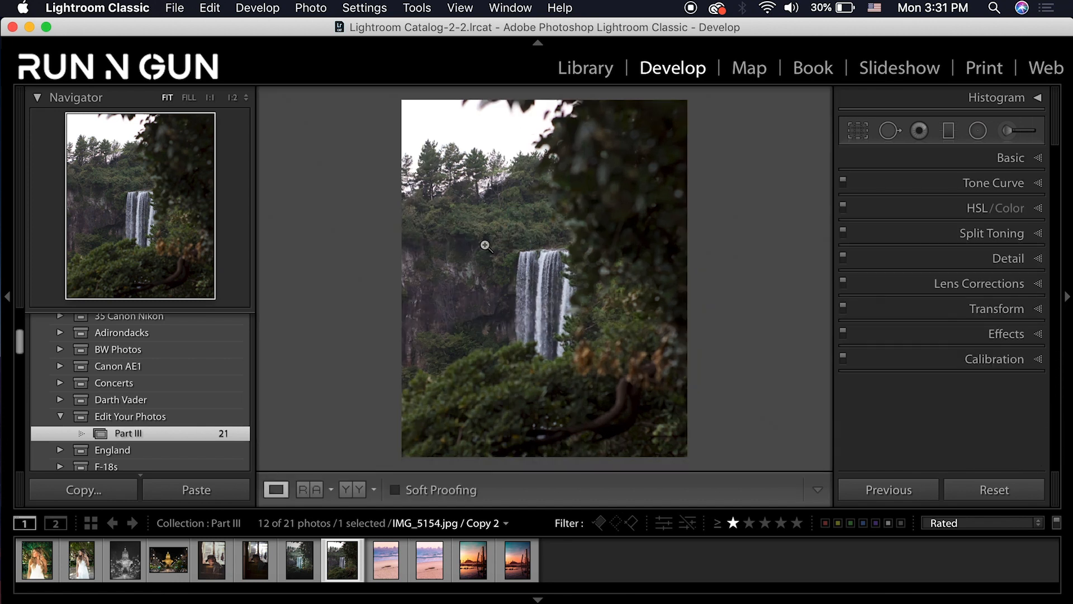
left_click(1041, 160)
Compare the waterfall and beach photos' colour profiles and check white balance presets, leaving both unchanged
left_click(901, 211)
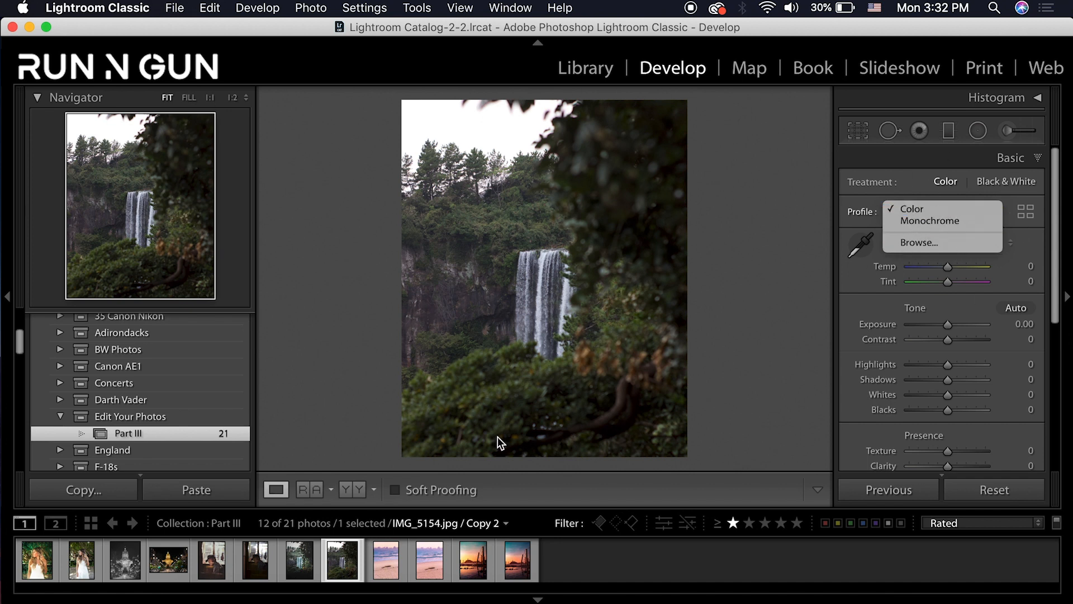
left_click(388, 569)
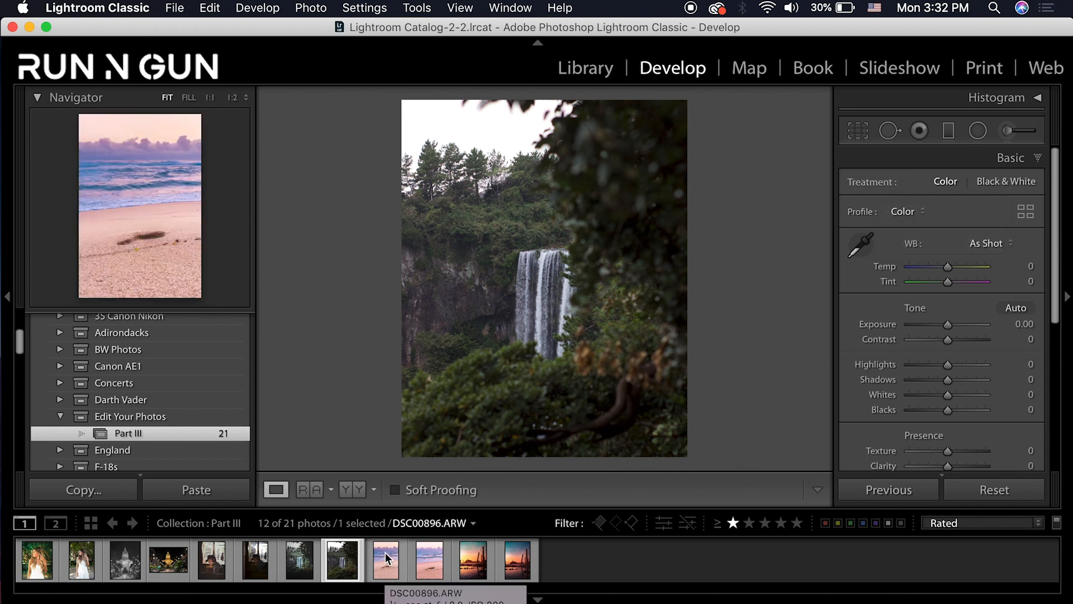
left_click(385, 559)
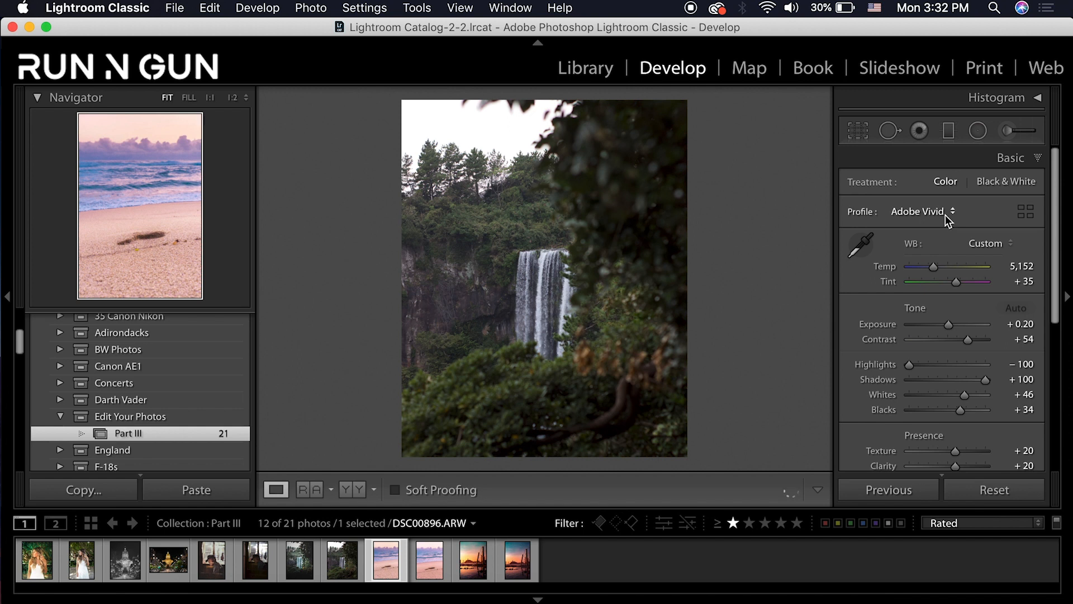
left_click(954, 214)
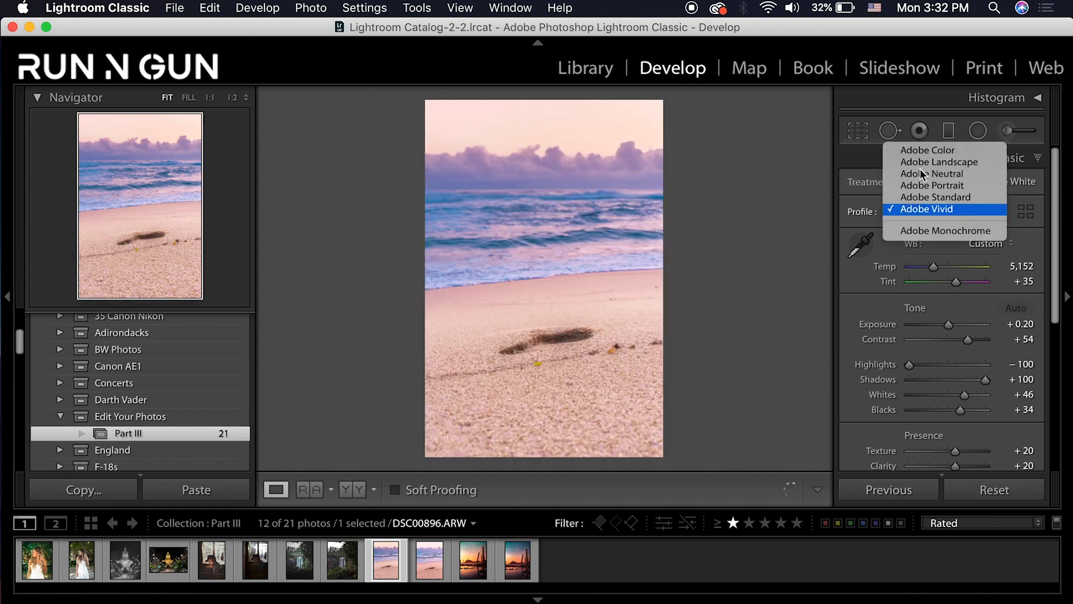
left_click(741, 428)
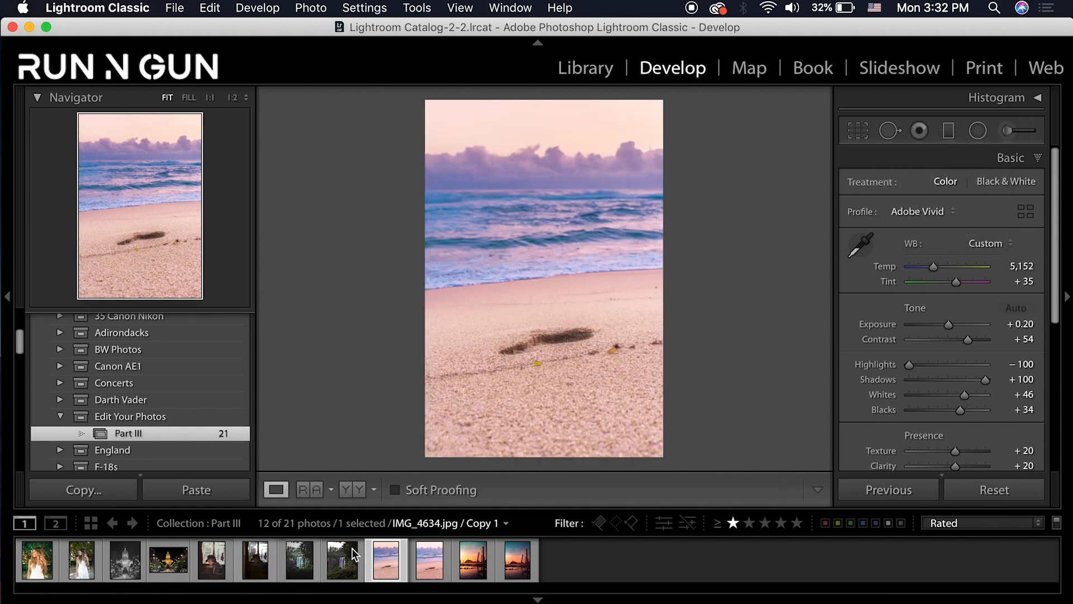
left_click(346, 552)
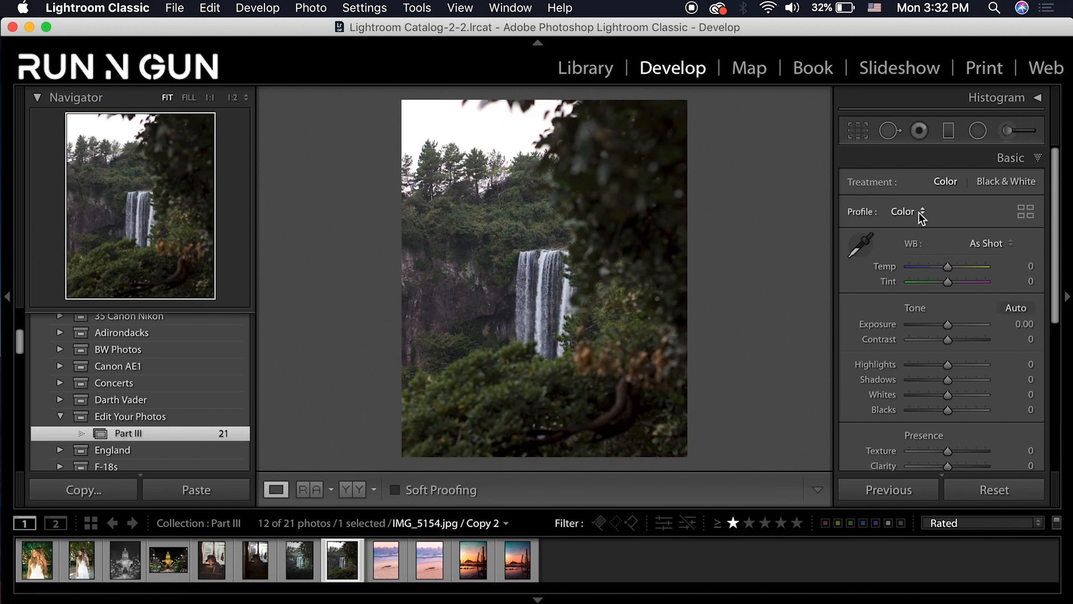
left_click(917, 212)
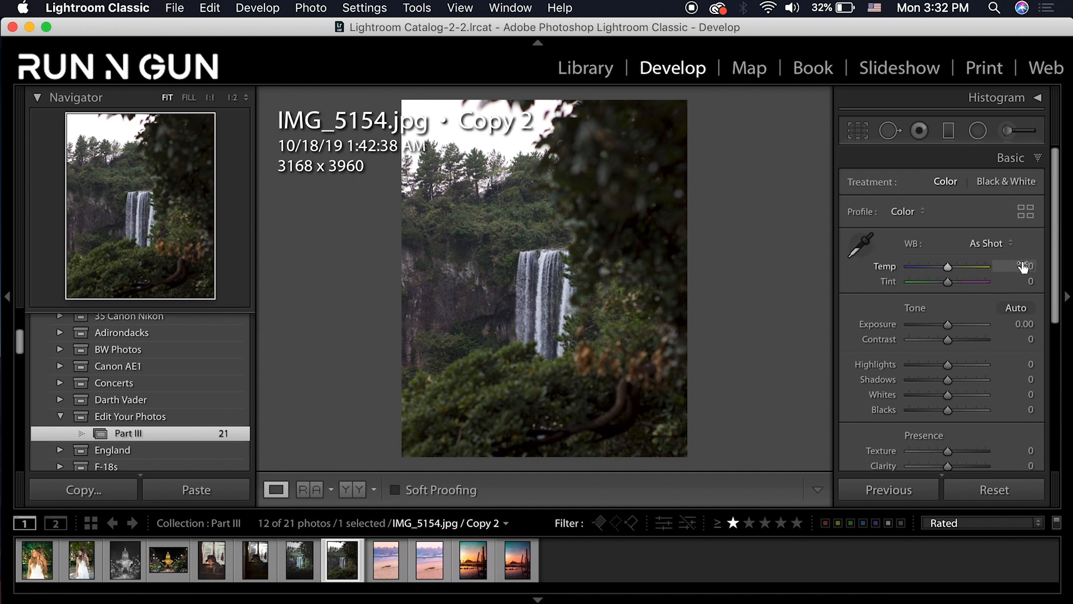
left_click(984, 244)
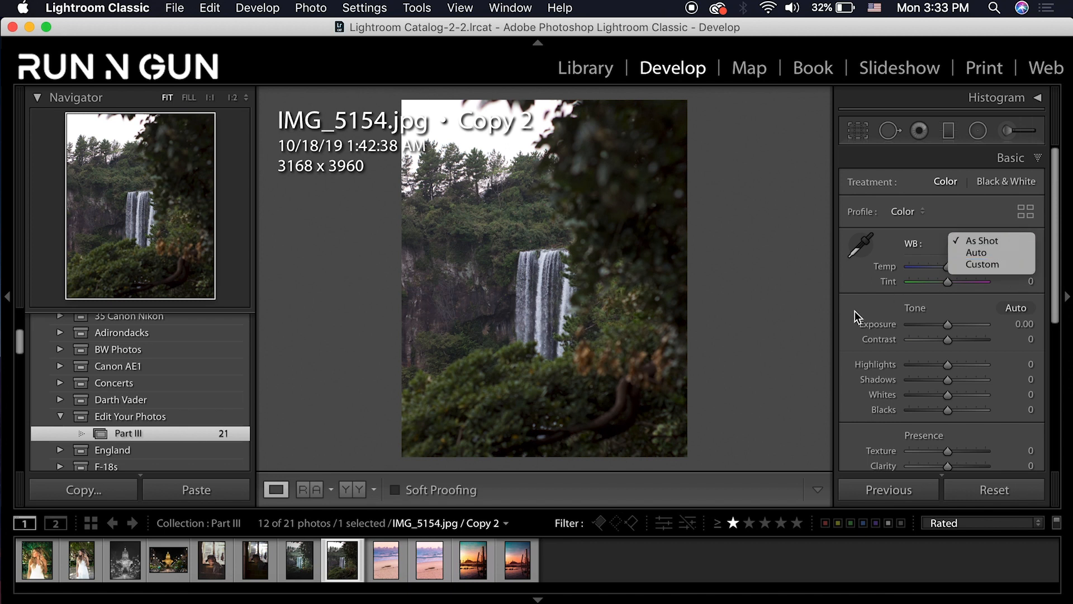
key("Up")
left_click(854, 278)
key("i")
key("i")
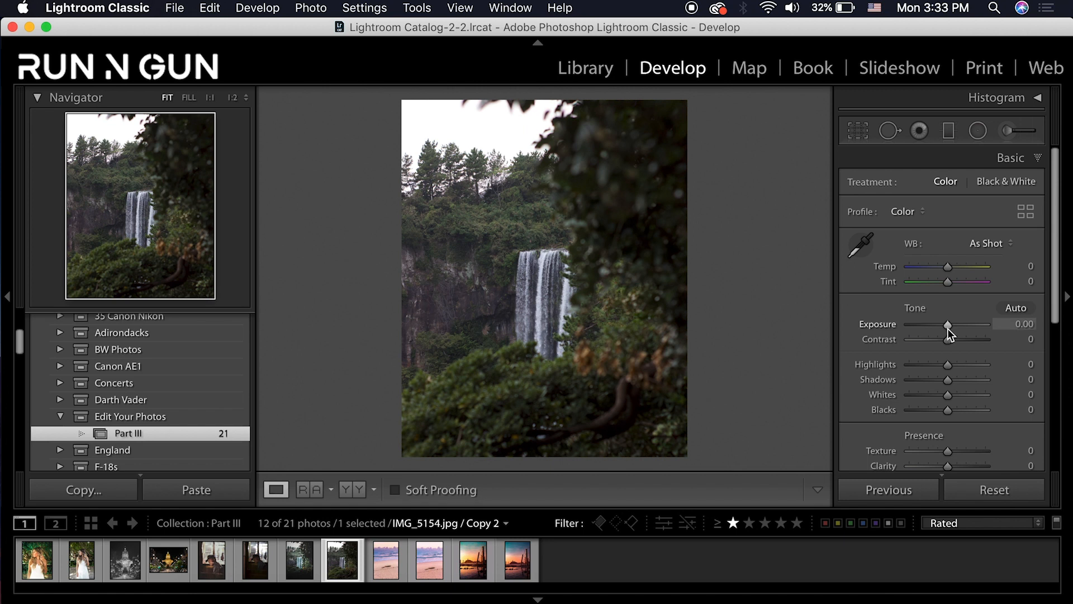
Set Exposure +1.00, Contrast +68, Highlights −67, Shadows +55, Whites +36 and Blacks −10
left_click_drag(955, 318, 959, 321)
left_click_drag(958, 322, 955, 324)
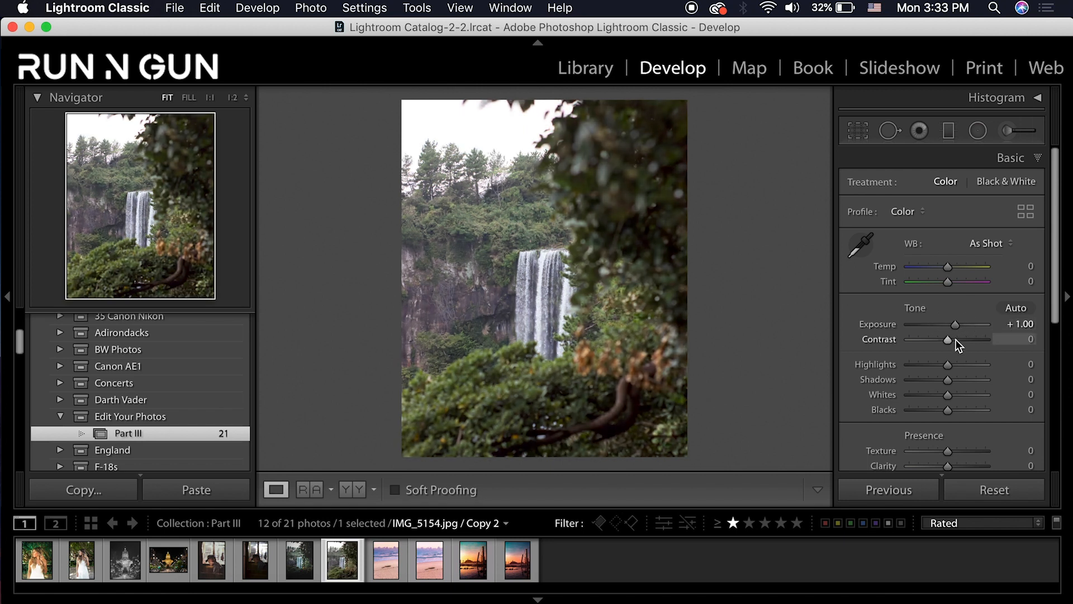
left_click_drag(962, 338, 974, 338)
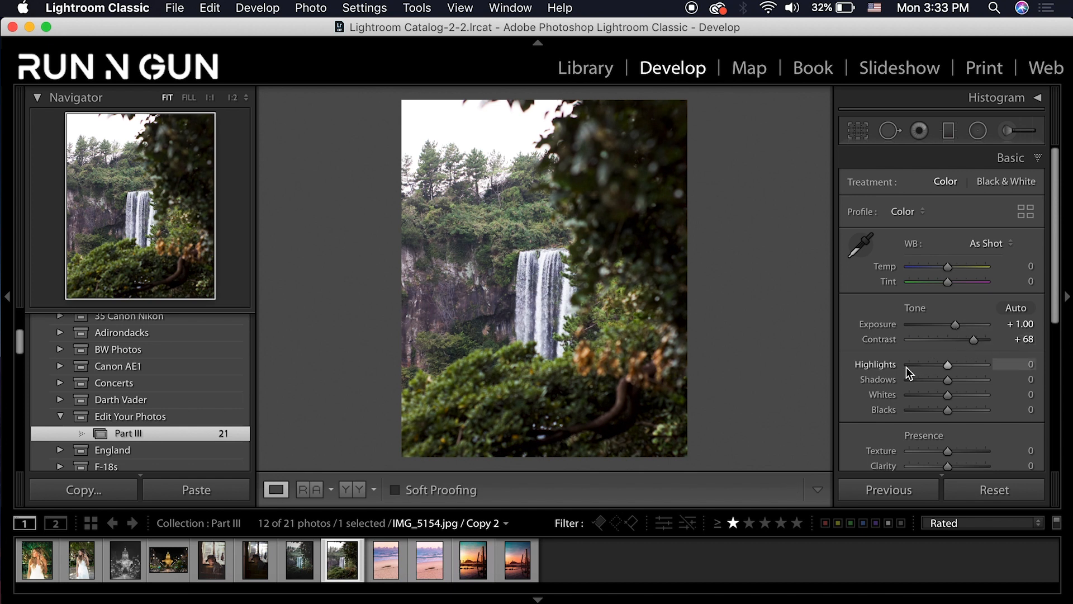
left_click_drag(917, 364, 921, 364)
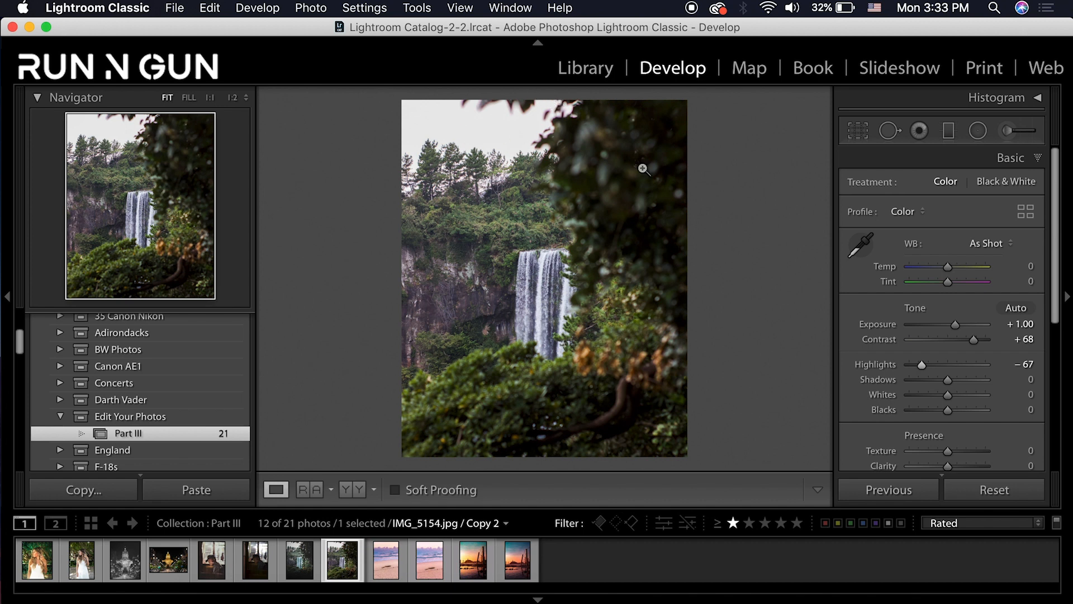
double_click(970, 380)
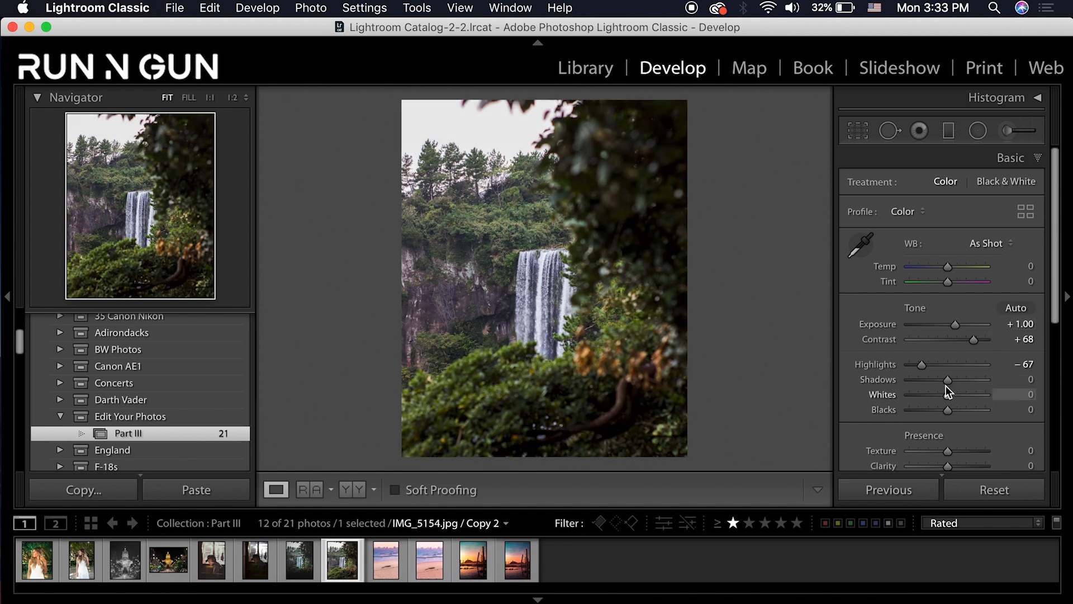
left_click_drag(947, 382, 968, 380)
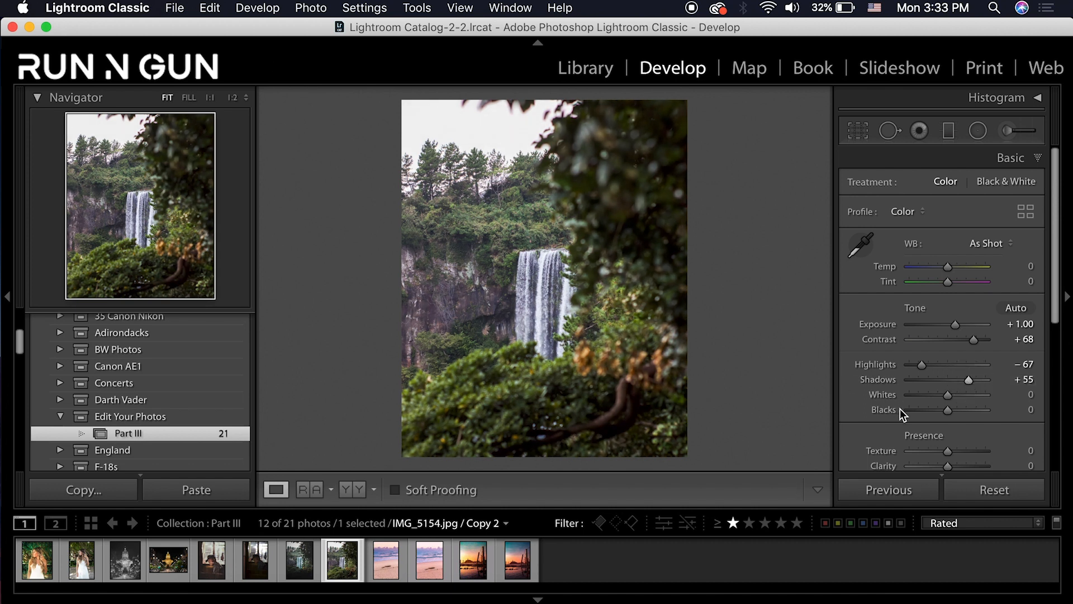
left_click(962, 397)
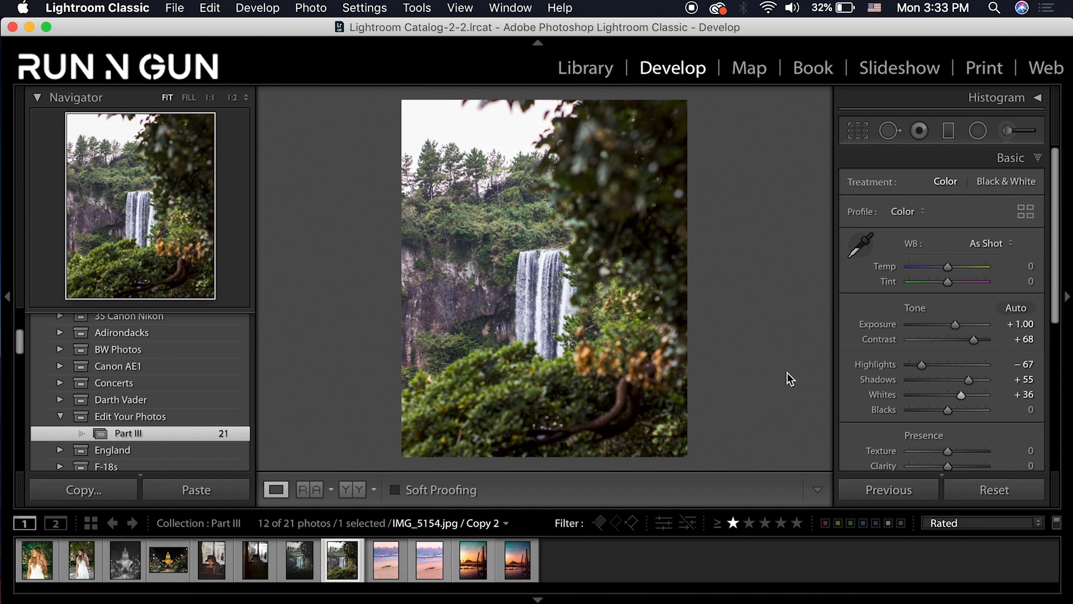
left_click(1031, 410)
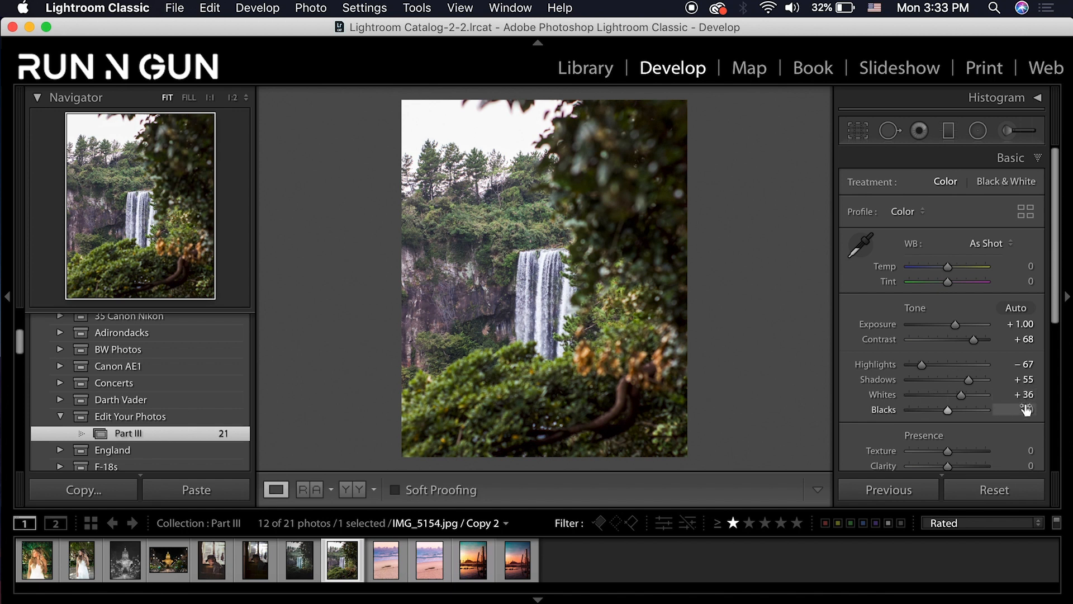
type("-10")
key("Return")
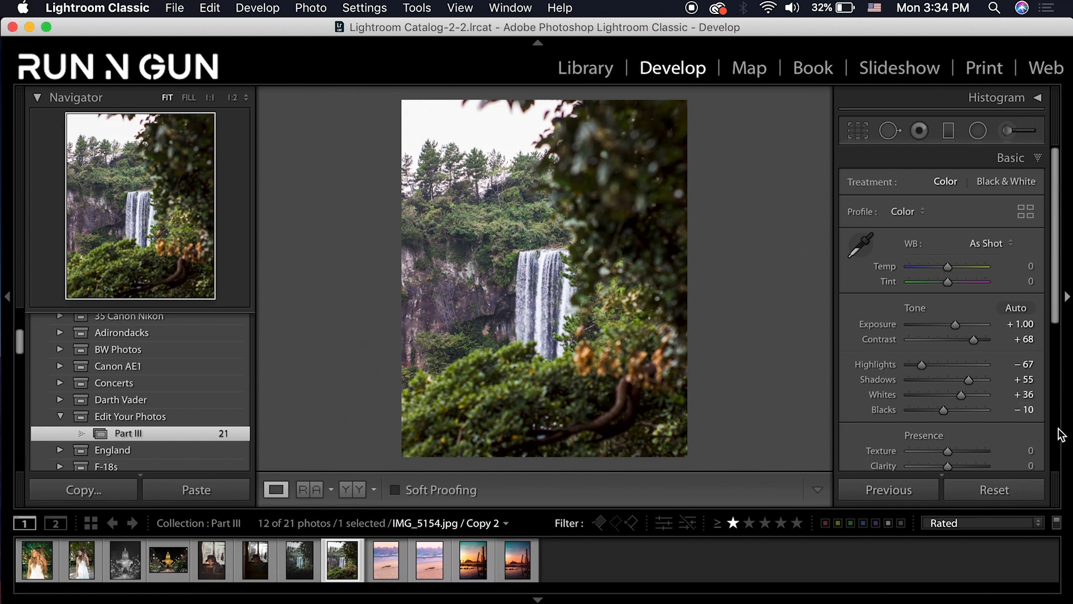
scroll(1034, 423, "down", 2)
In Presence, set Dehaze +21, Vibrance +33 and type Saturation −50
scroll(1034, 424, "down", 2)
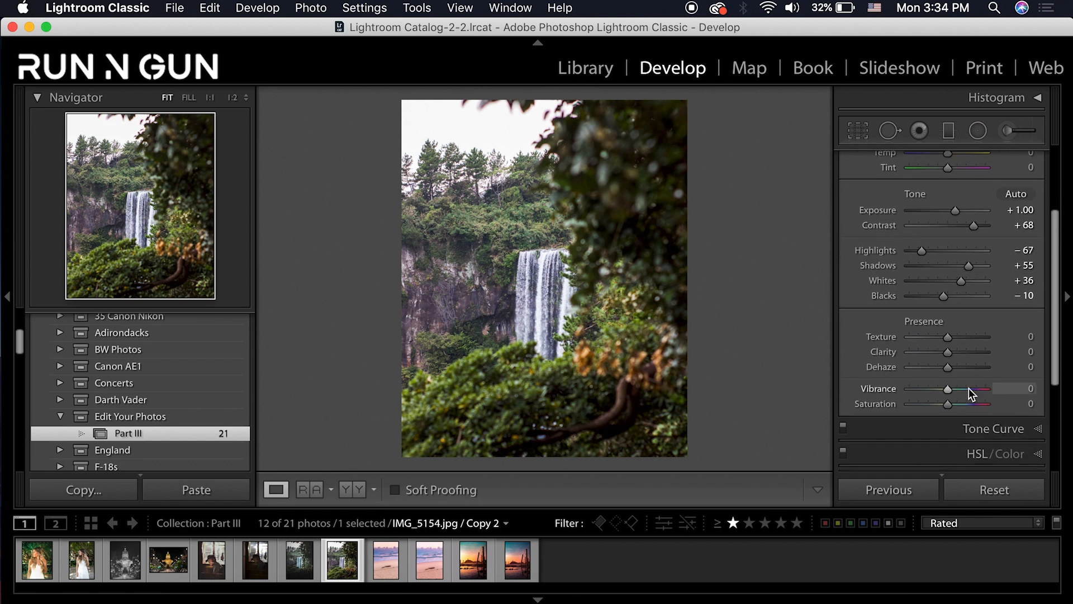
left_click_drag(948, 367, 961, 390)
left_click(1027, 404)
type("-50")
key("Return")
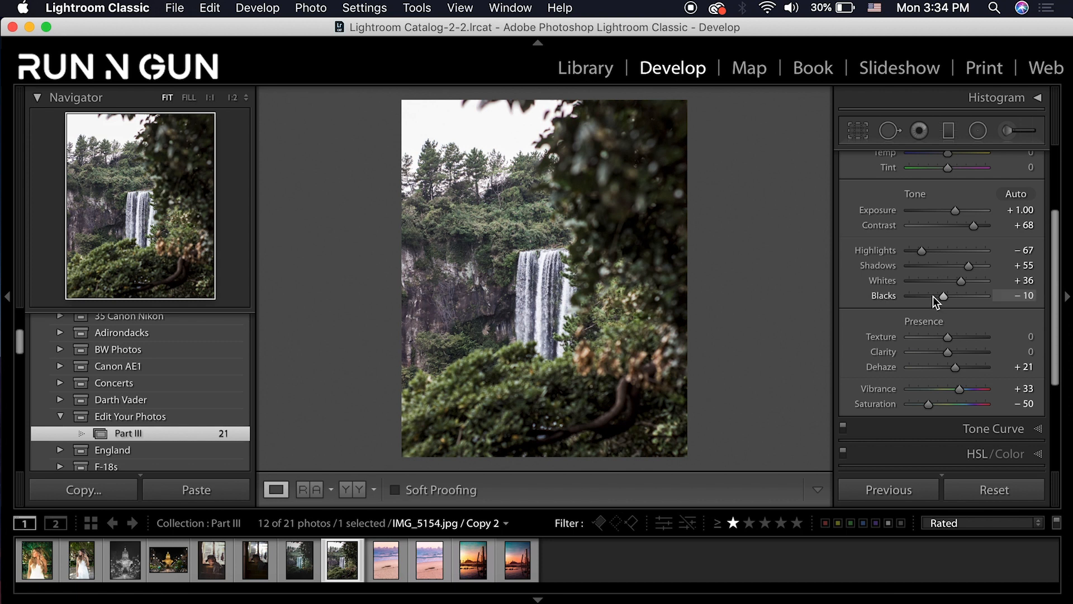
left_click_drag(1055, 286, 1040, 353)
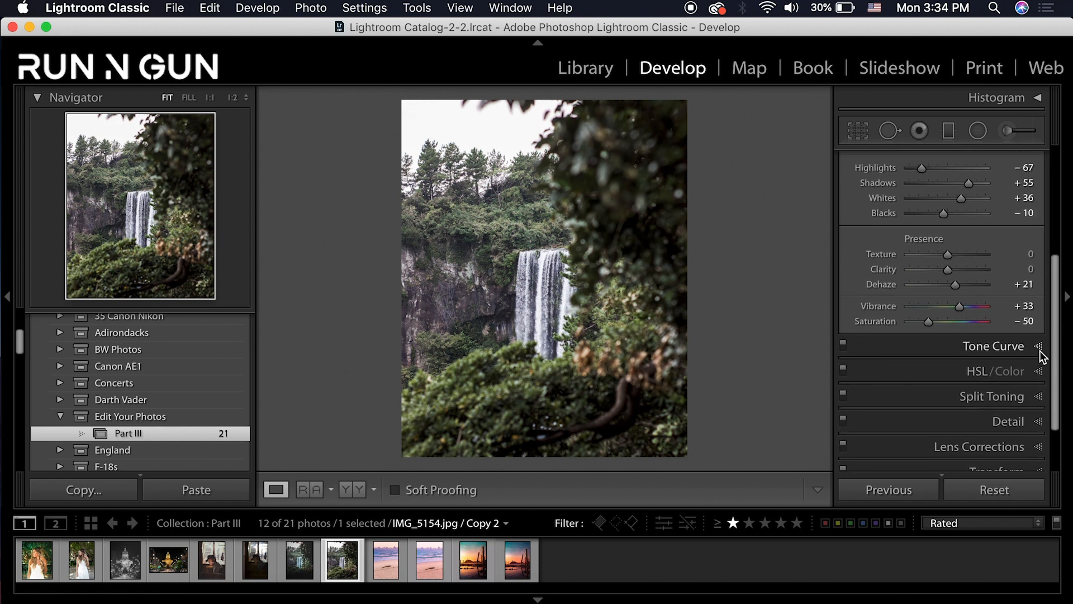
Shape the RGB point curve: lift the black point, add a midtone point, lower the white point
left_click(1040, 351)
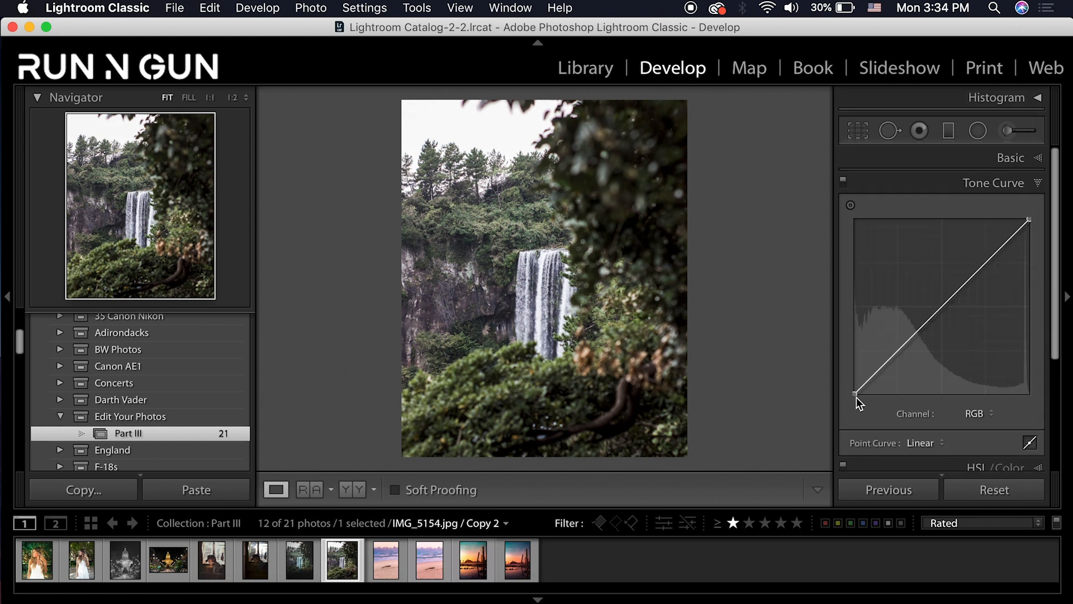
left_click_drag(856, 394, 847, 366)
left_click_drag(921, 312, 899, 343)
left_click_drag(1029, 220, 986, 253)
left_click_drag(1029, 220, 984, 271)
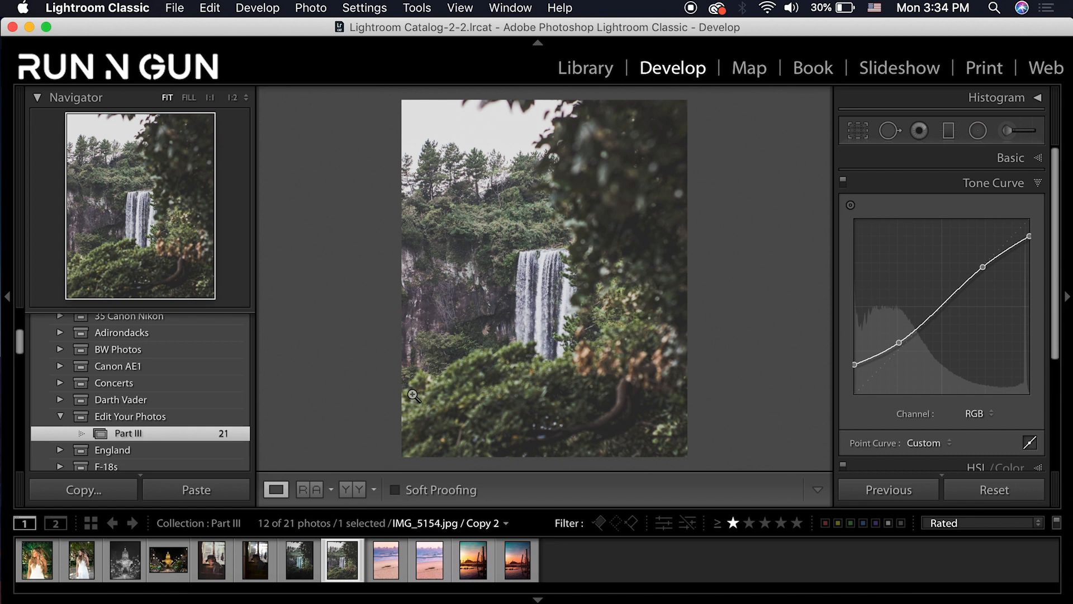
left_click(1042, 185)
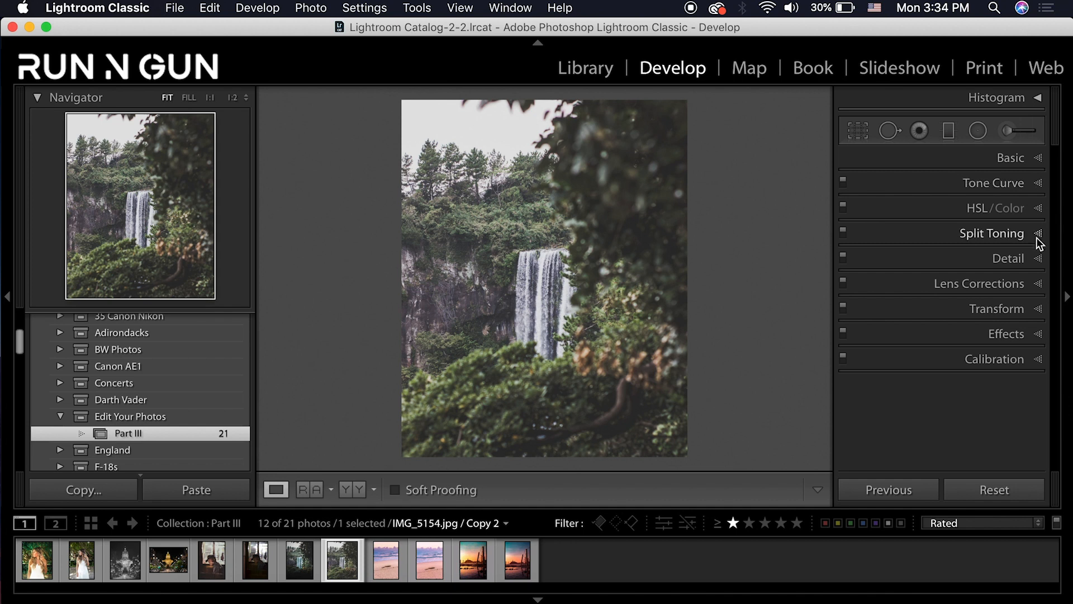
Set HSL hues to Red +36, Orange −40, Green +65, Blue −50 and Purple −38
left_click(1038, 208)
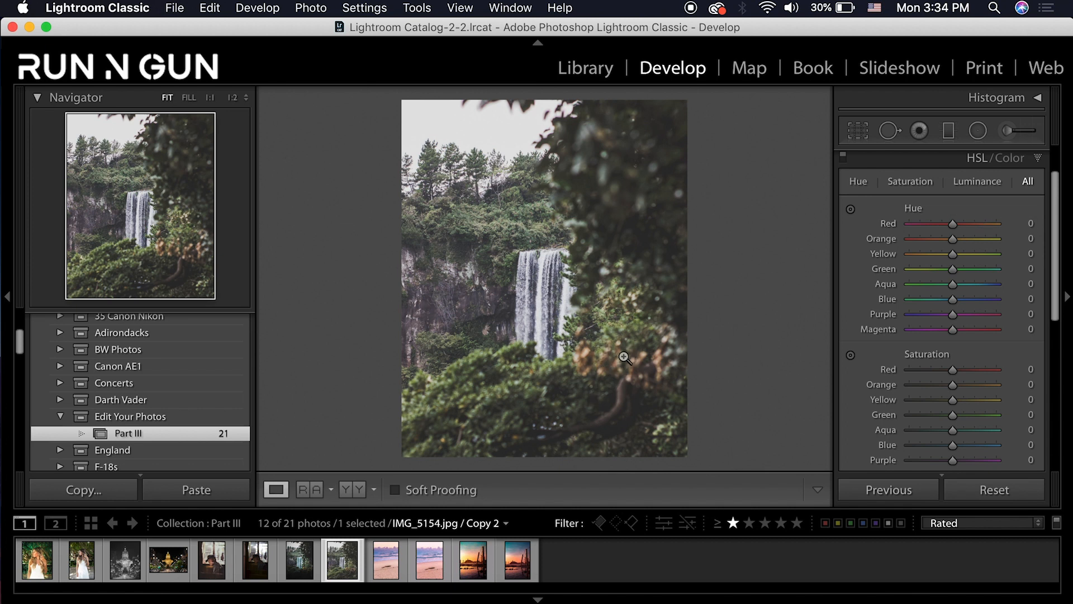
left_click(968, 225)
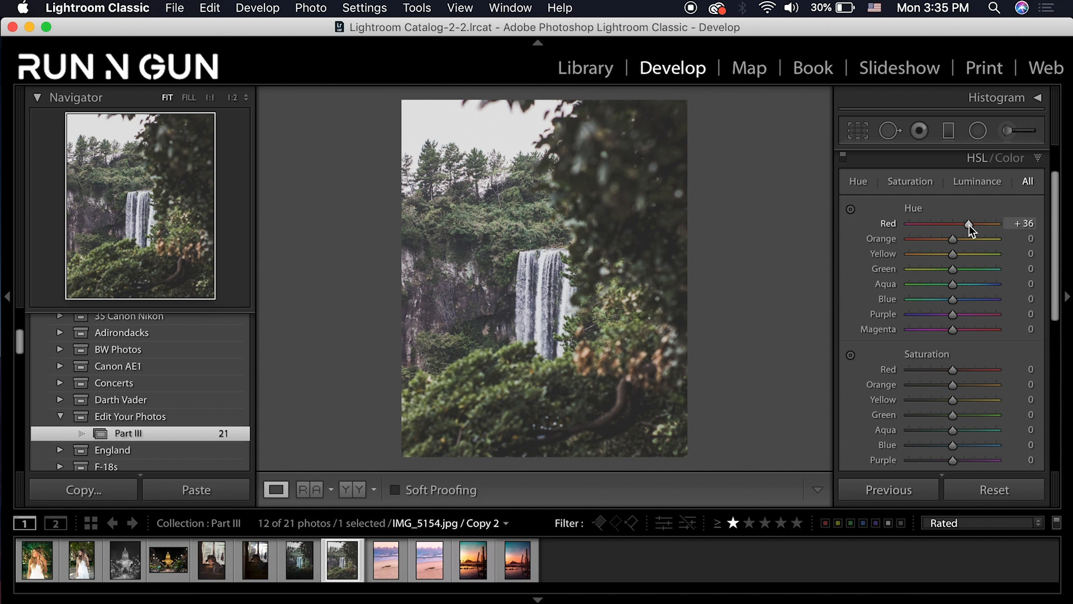
left_click_drag(955, 238, 935, 240)
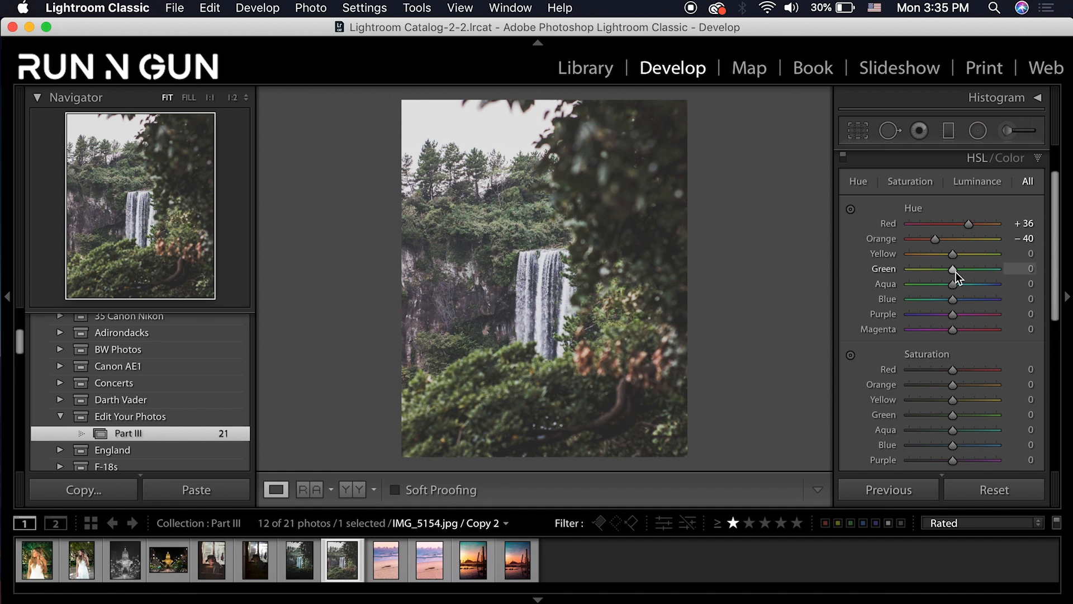
left_click_drag(955, 272, 936, 316)
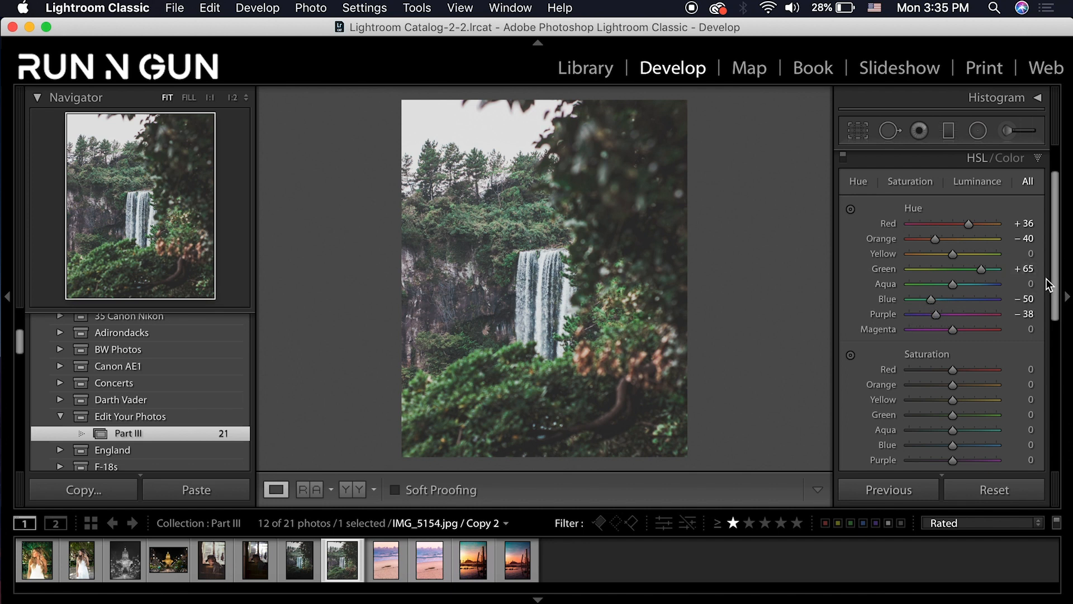
left_click_drag(1056, 293, 1056, 380)
Set HSL saturation: Red +49, Orange +33, Yellow −34, Green −43, Aqua −45, Blue −49, Purple +61
mouse_move(956, 210)
left_mouse_down()
mouse_move(972, 214)
mouse_move(978, 226)
mouse_move(968, 226)
left_mouse_up()
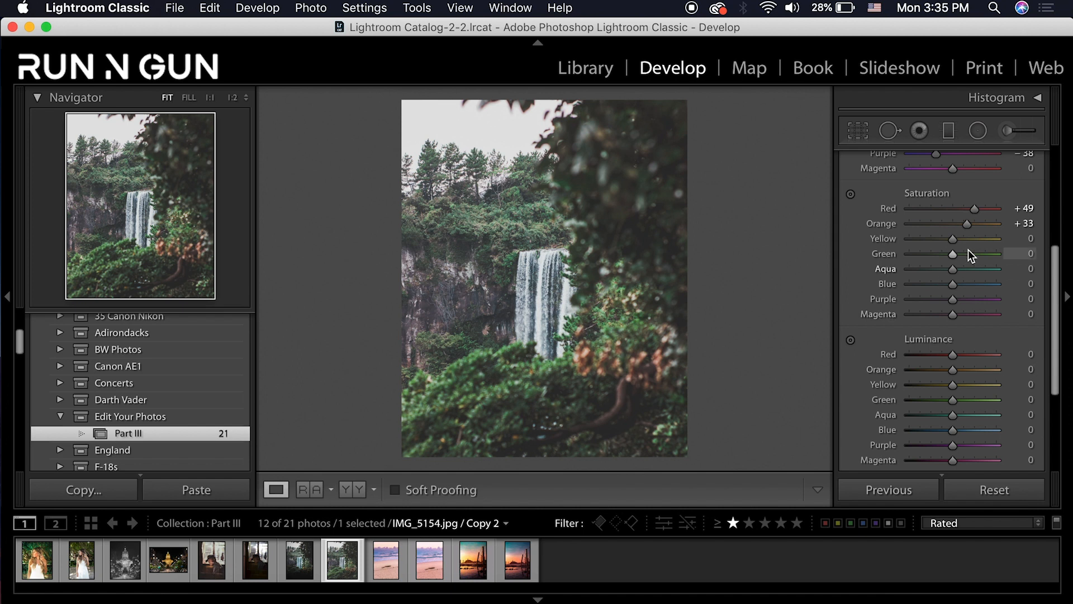
left_click_drag(959, 244, 982, 310)
left_click(931, 281)
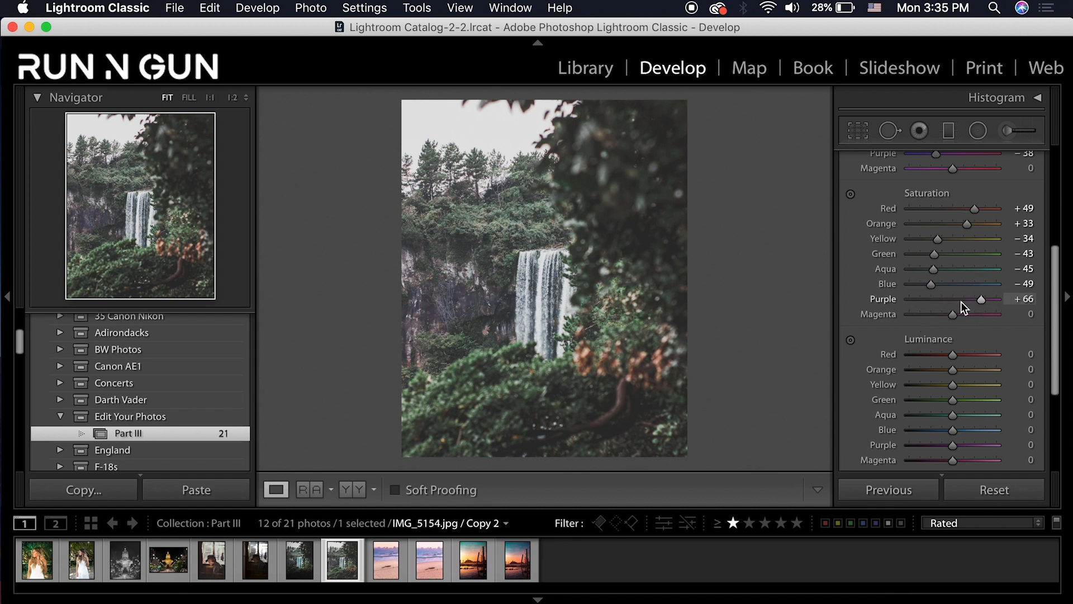
left_click_drag(978, 301, 980, 299)
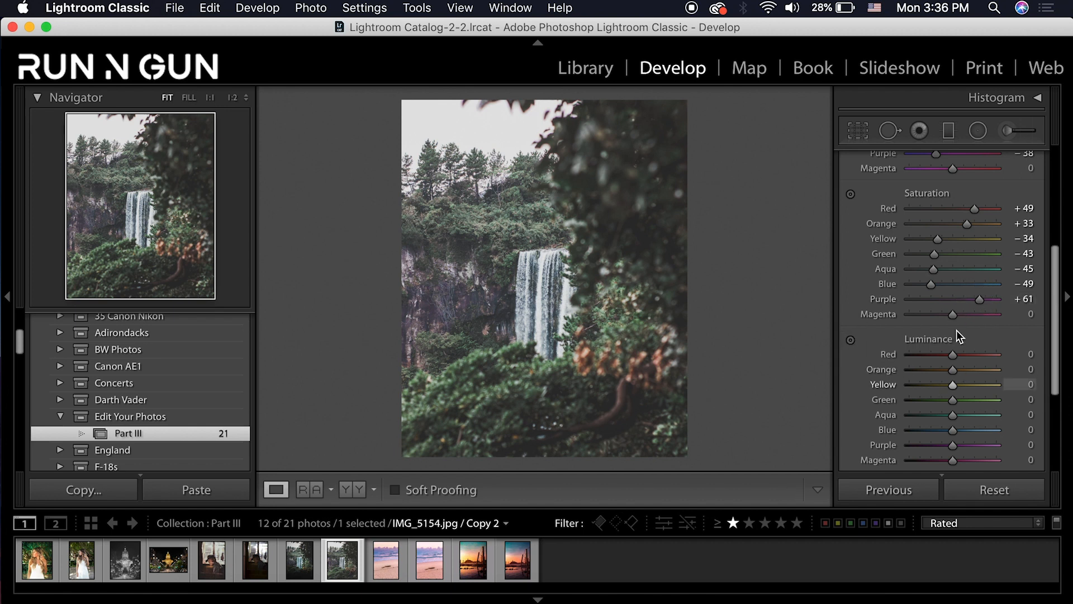
Set HSL luminance: Red +33, Orange +55, Yellow +33, Green +33, Aqua −49, Blue −70, Purple −69, Magenta −47
left_click_drag(951, 358, 977, 370)
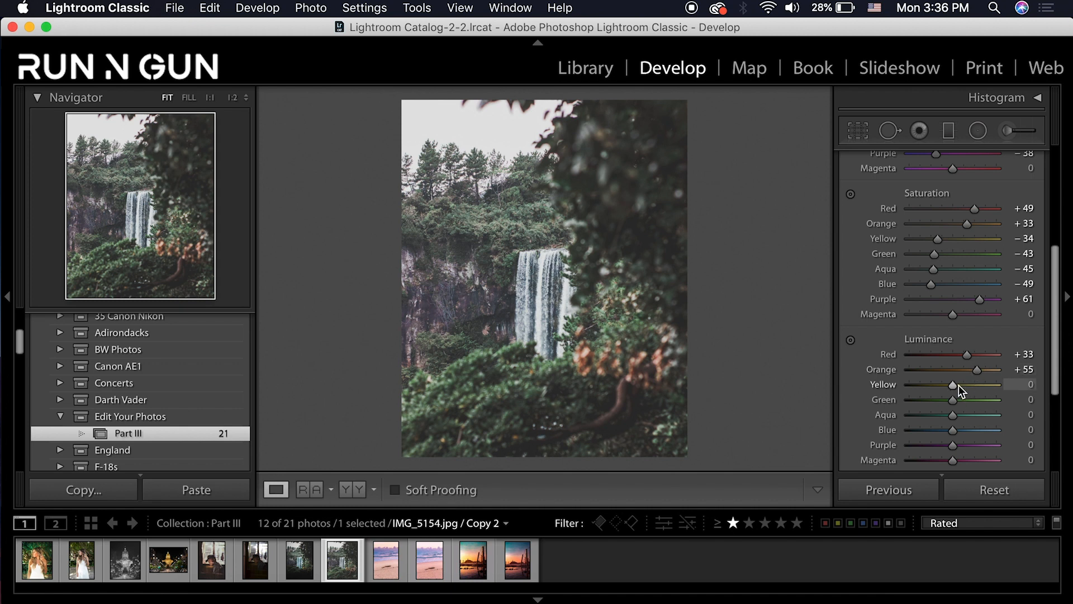
mouse_move(958, 385)
left_mouse_down()
mouse_move(932, 387)
mouse_move(985, 387)
mouse_move(968, 388)
left_mouse_up()
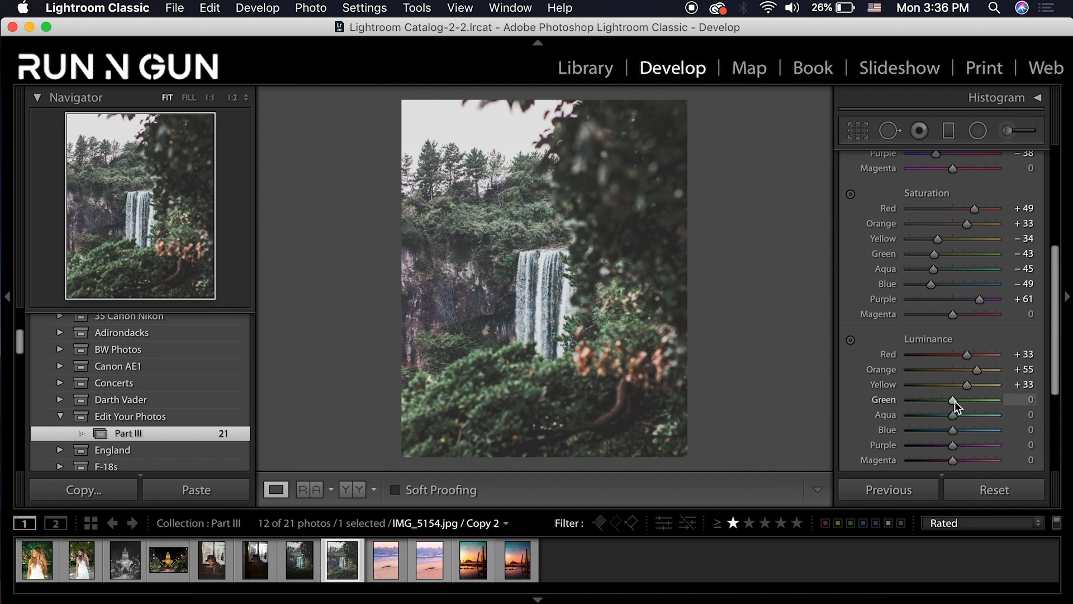
left_click_drag(954, 401, 915, 445)
left_click_drag(1004, 450, 932, 460)
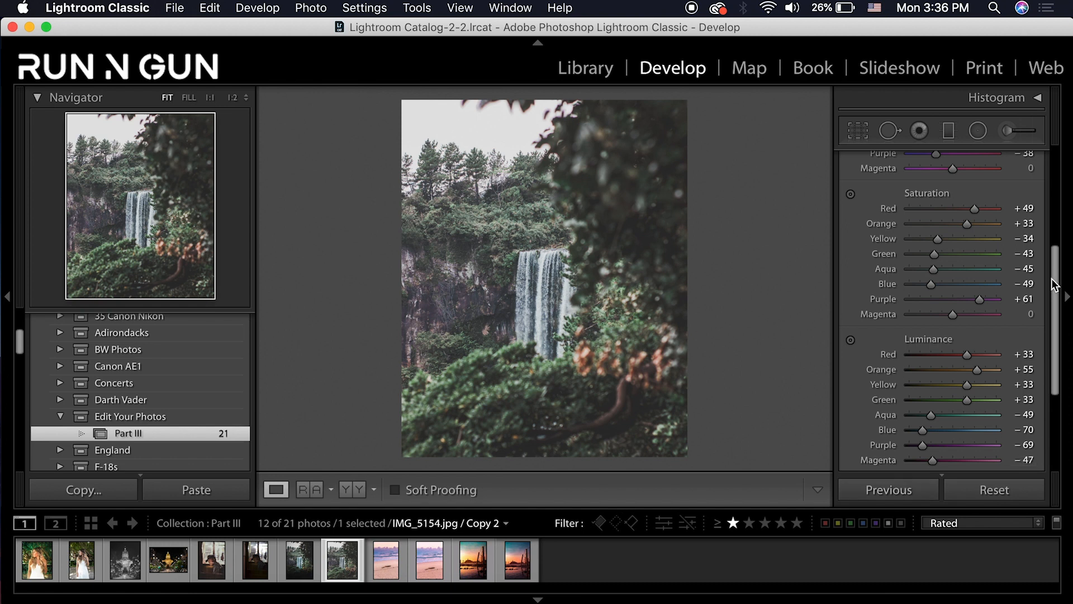
scroll(1055, 233, "up", 5)
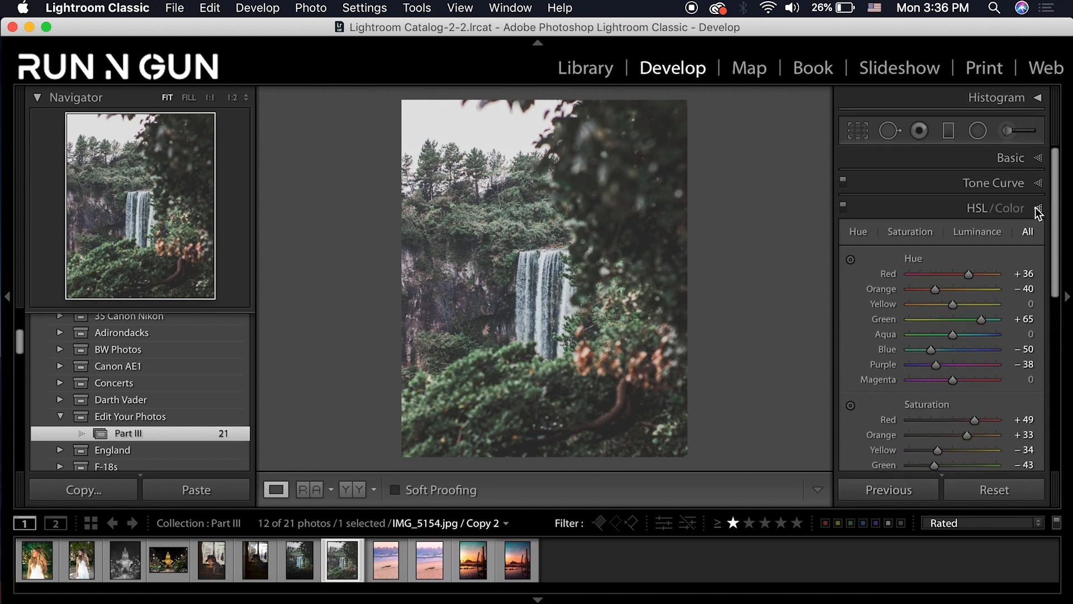
Add a post-crop vignette (Amount −31, Midpoint 29, Feather 86), then compare with the other IMG_5154.jpg version
left_click(1035, 208)
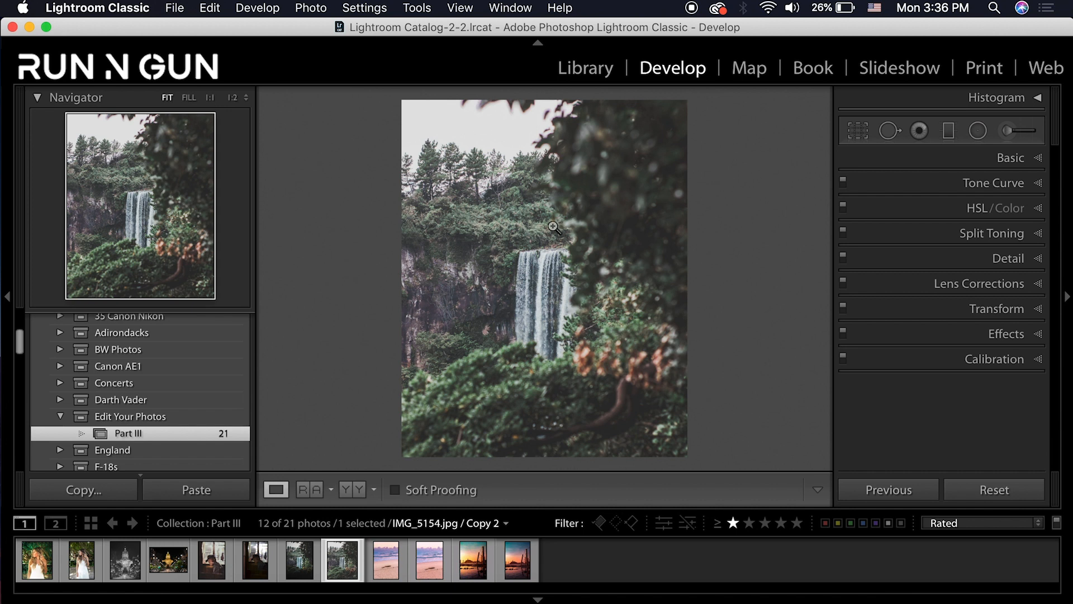
left_click(1037, 334)
left_click_drag(949, 329, 934, 331)
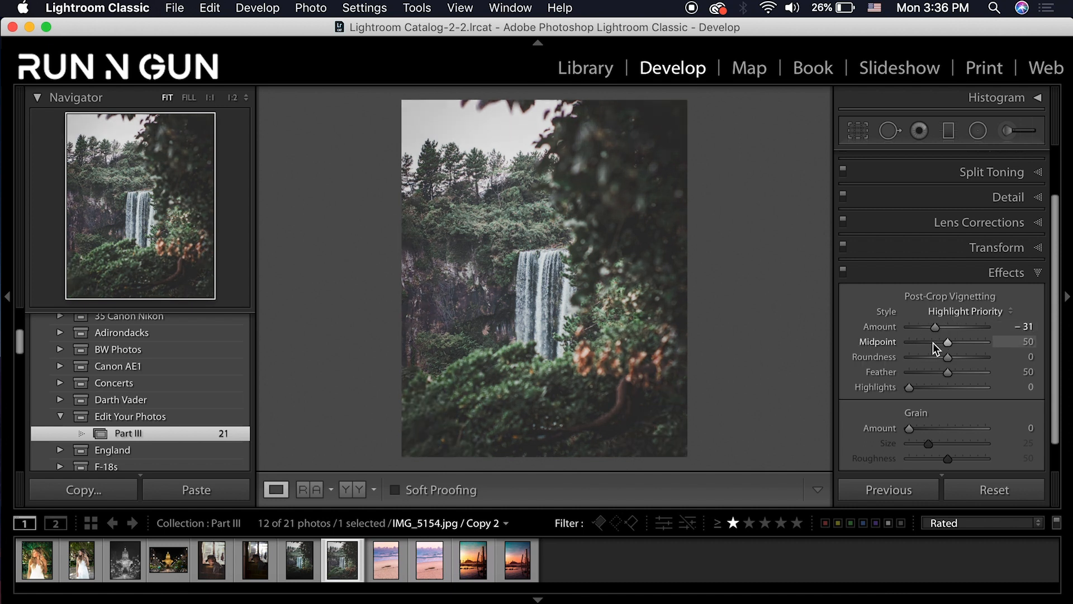
left_click(932, 342)
left_click(975, 371)
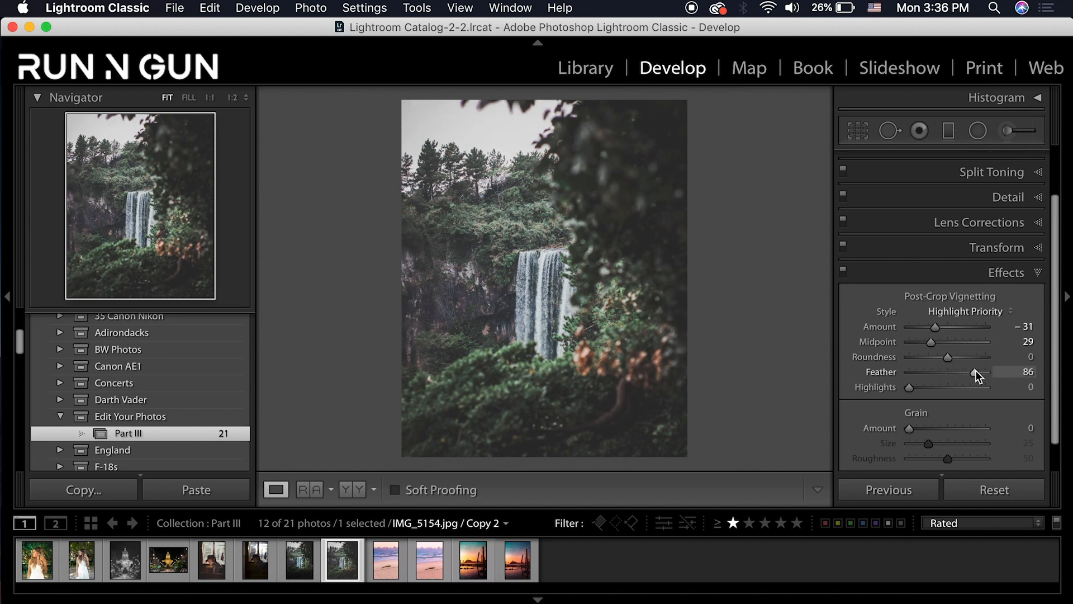
left_click(843, 272)
left_click(302, 556)
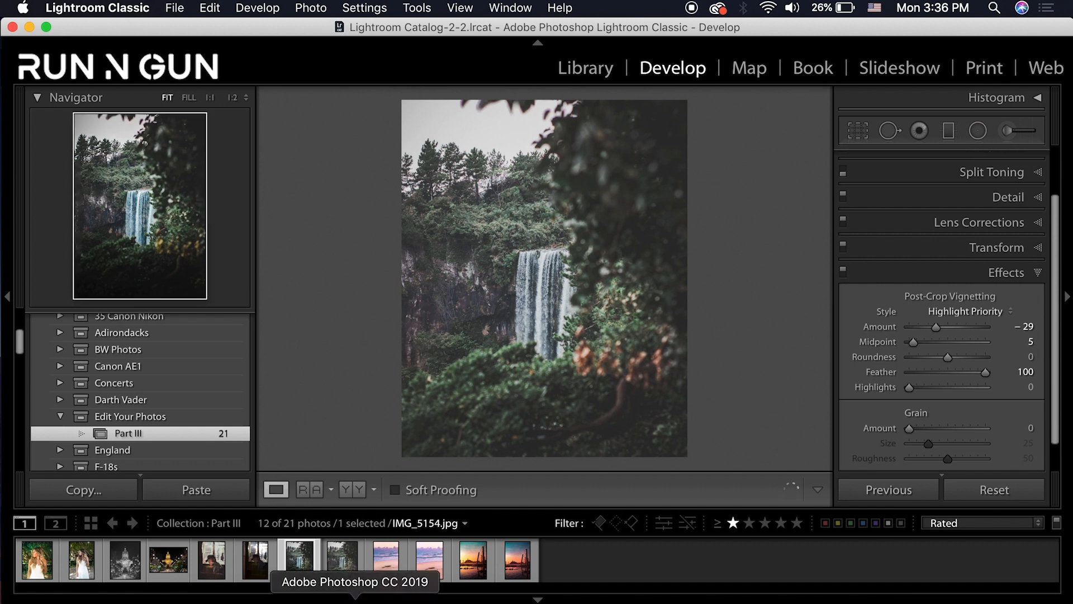
Reselect the Copy 2 thumbnail and type −40 into the post-crop Vignetting Amount field
left_click(342, 559)
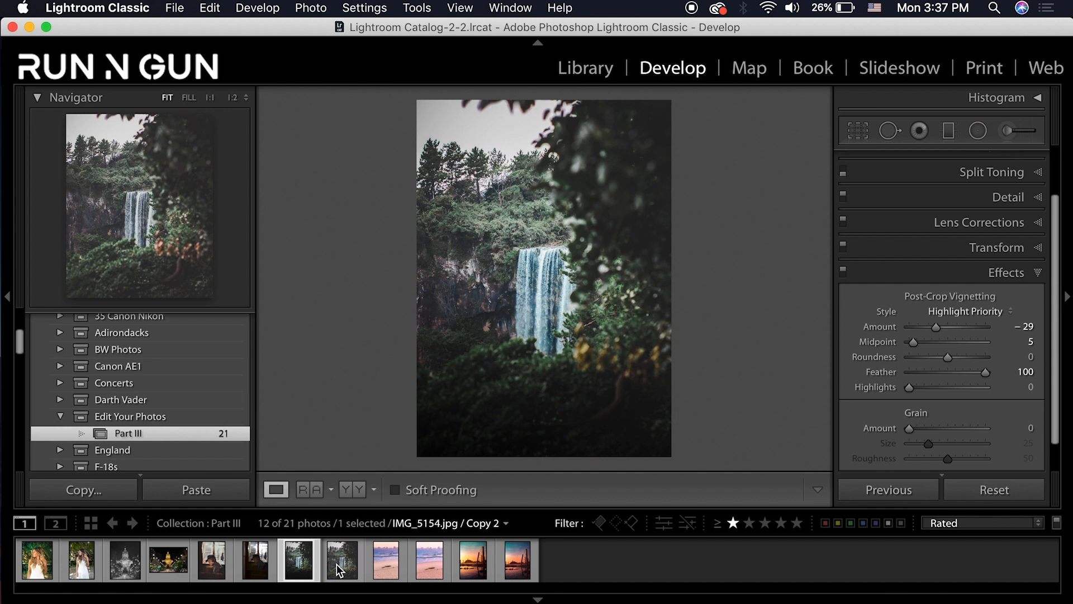
left_click(338, 571)
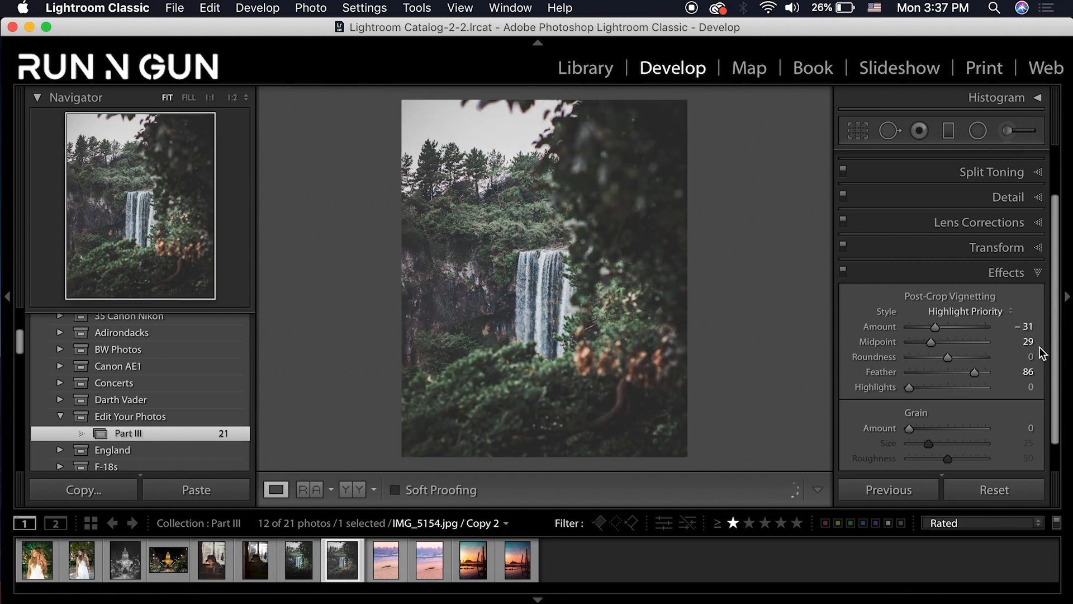
left_click(1027, 327)
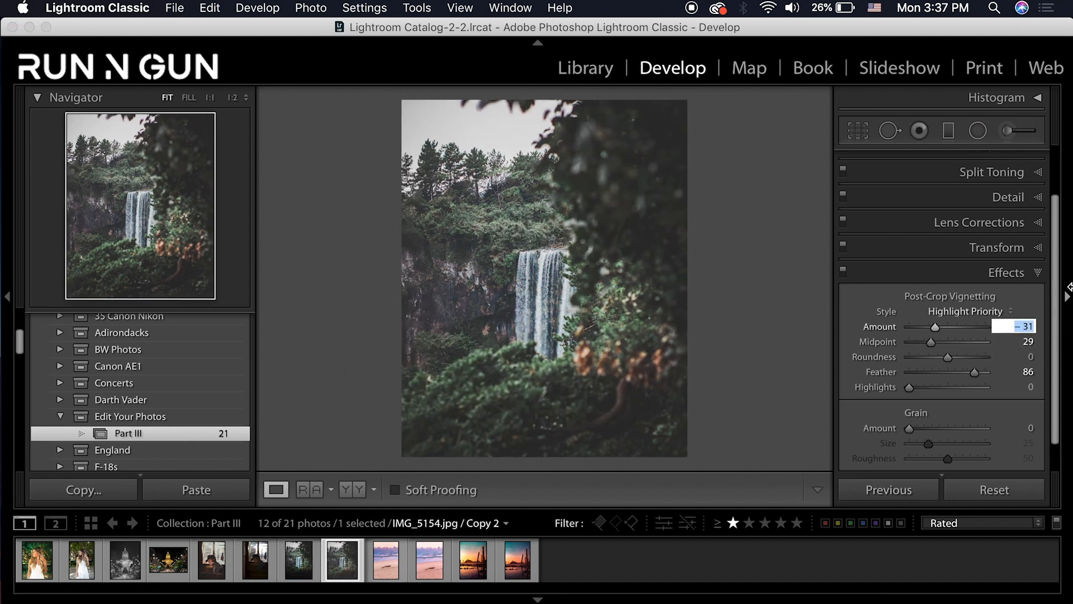
type("-")
key("Return")
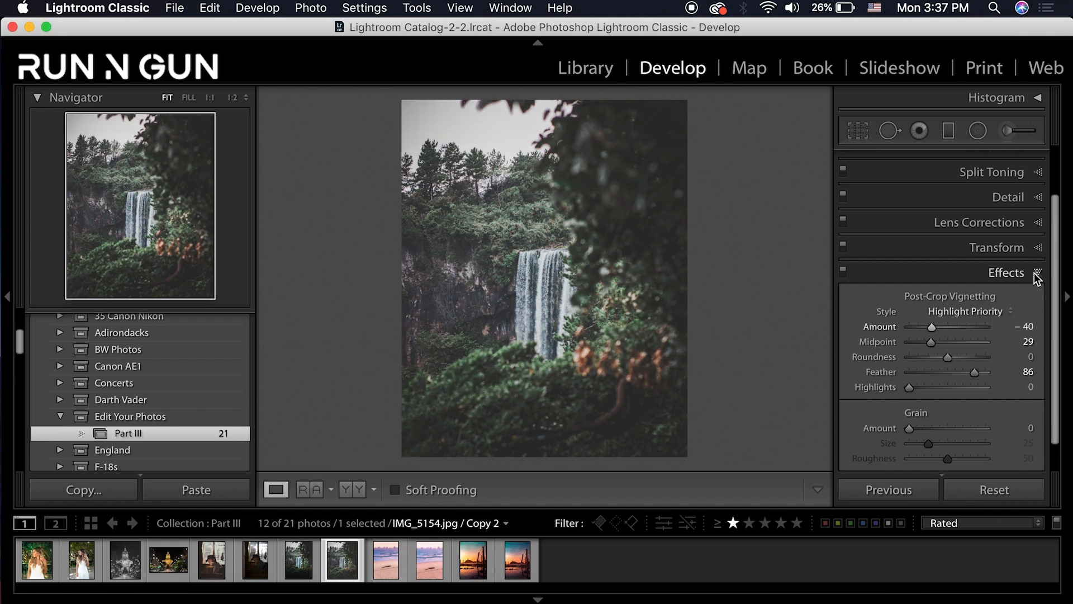
scroll(1043, 263, "up", 2)
left_click(1037, 160)
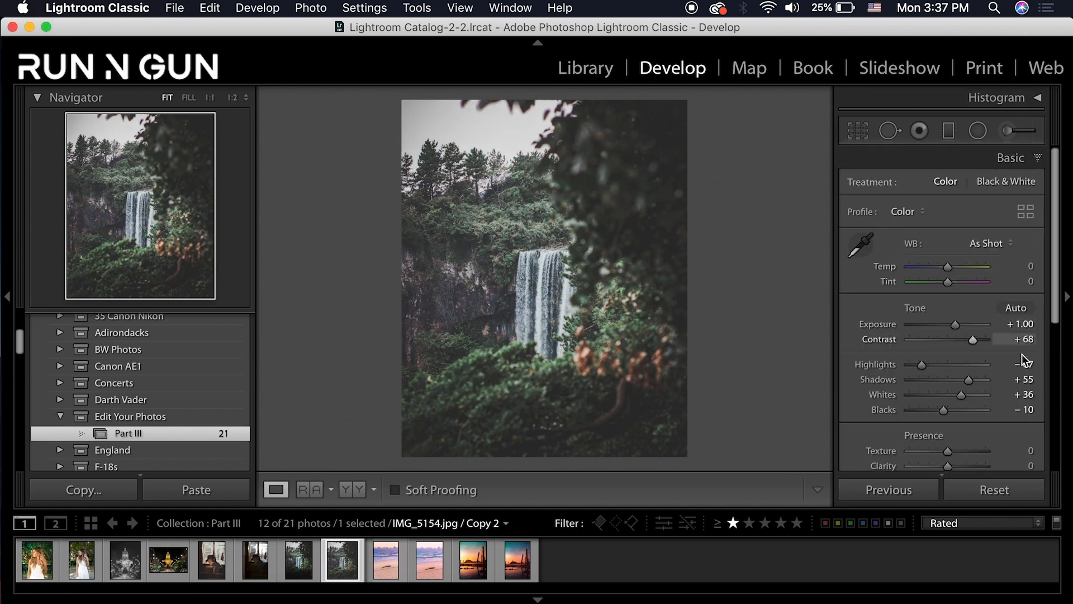
Set Contrast to +75 and pull Blacks down to −38
left_click(1027, 339)
type("75")
key("Return")
left_click_drag(947, 411, 937, 410)
Drag the Tone Curve's black endpoint slightly lower
left_click_drag(1057, 304, 1066, 430)
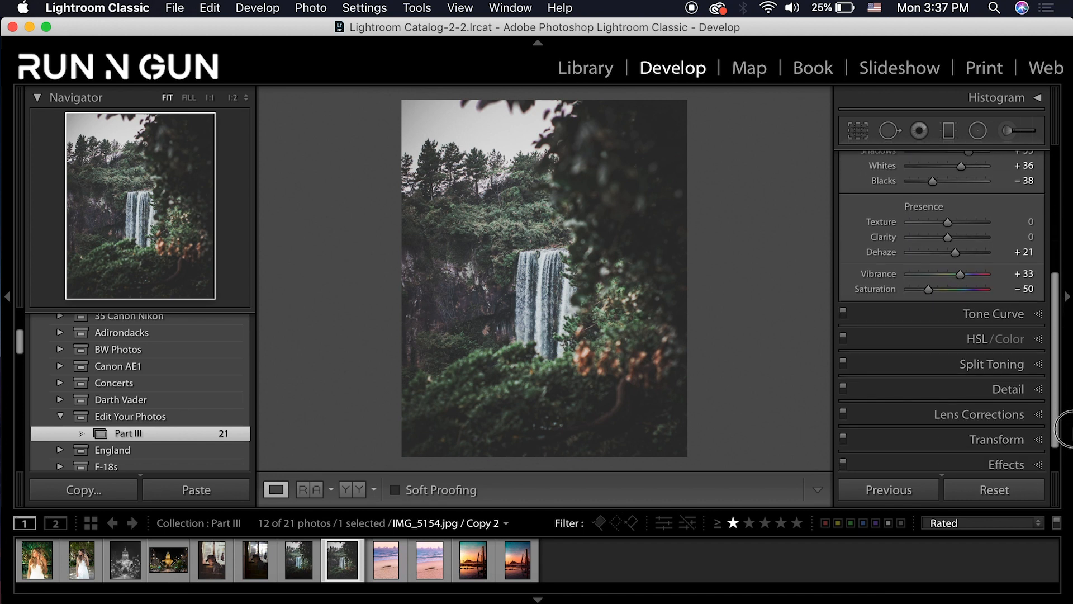
left_click(1038, 317)
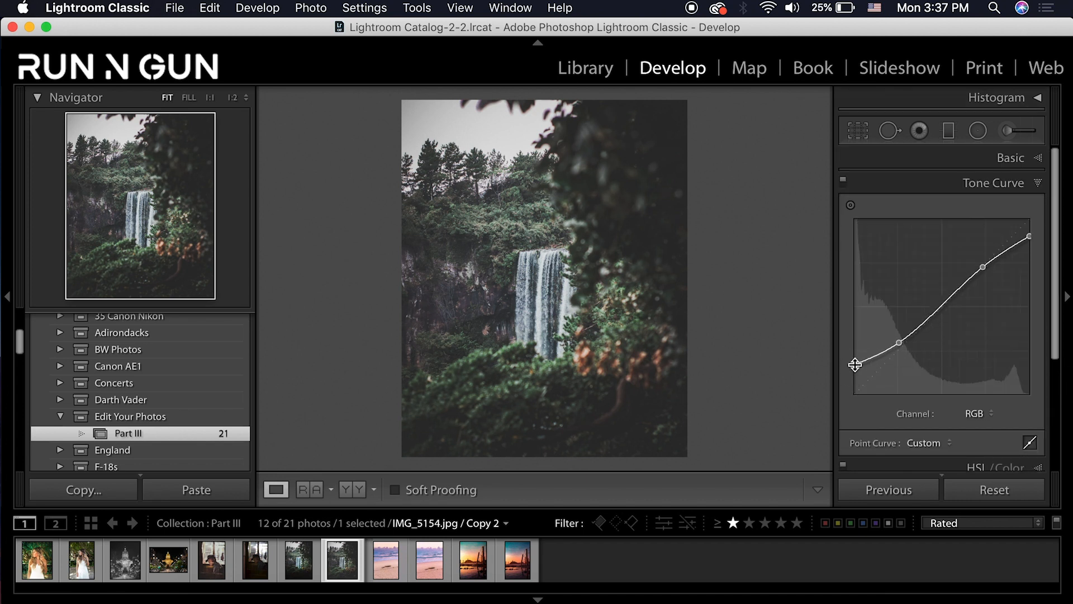
left_click_drag(856, 367, 902, 358)
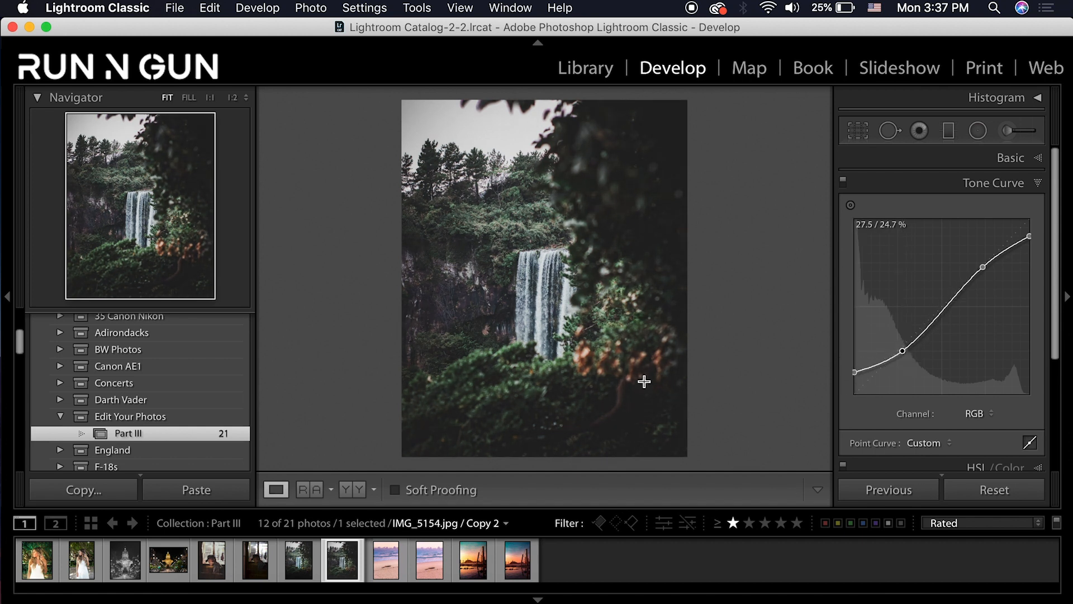
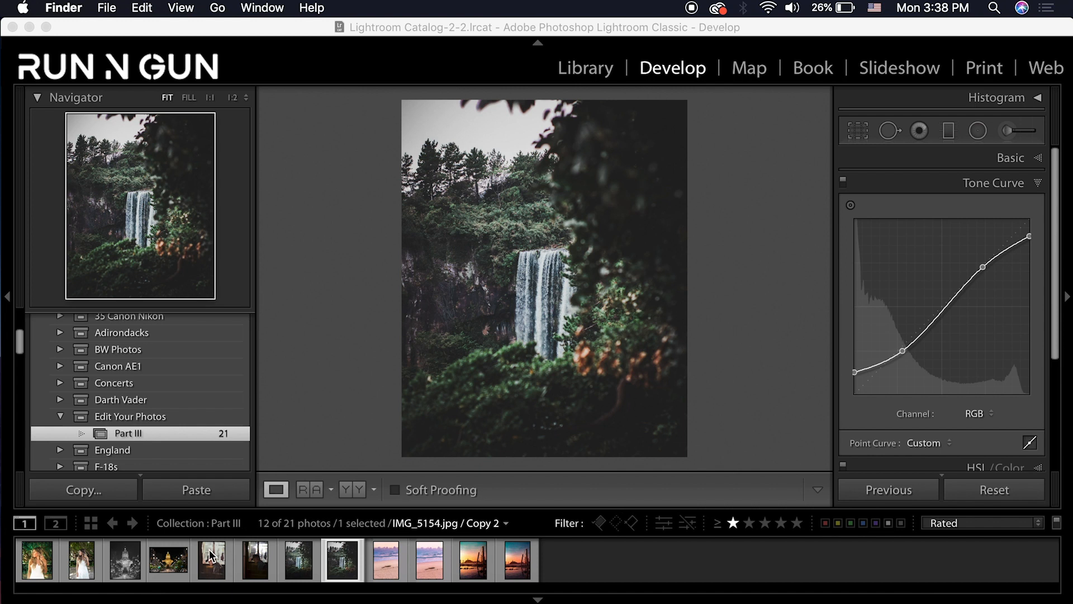
View the man-in-cap photo's finished edit, then select its unedited Copy 1 in the filmstrip
left_click(254, 561)
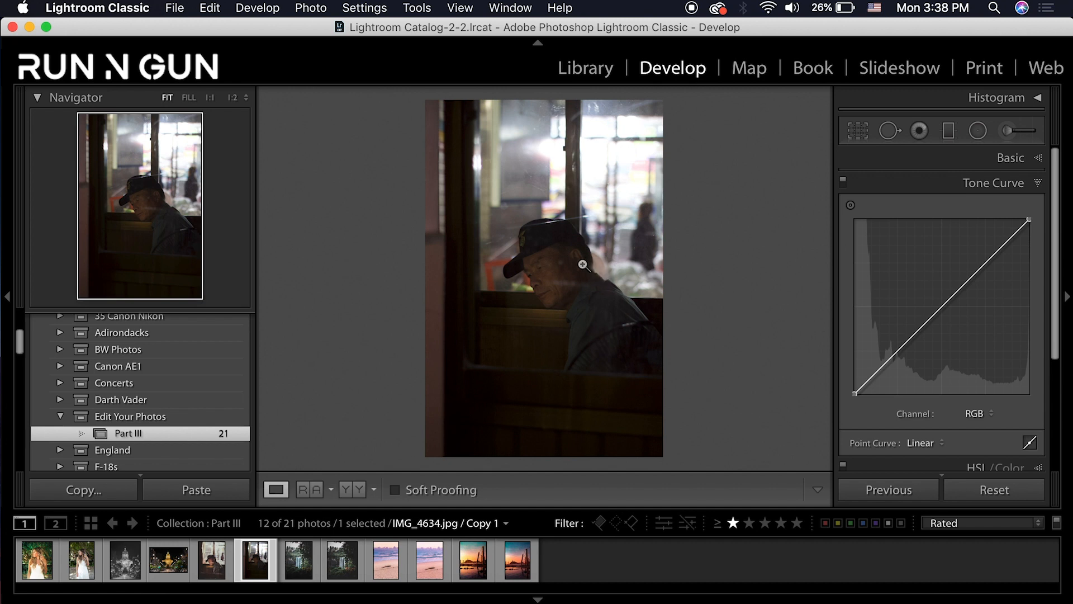
left_click(212, 559)
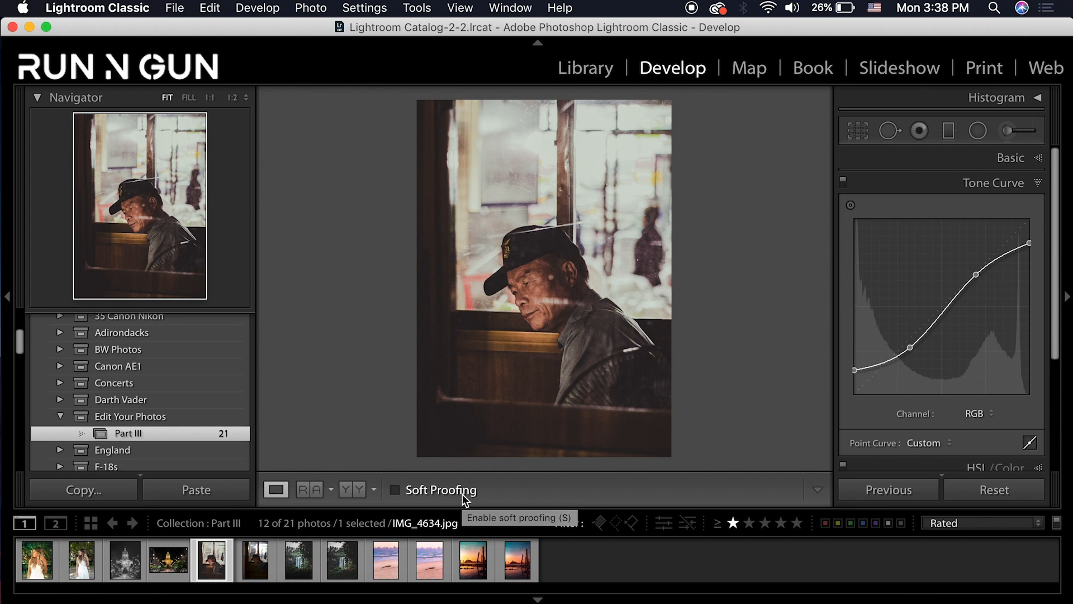
left_click(262, 562)
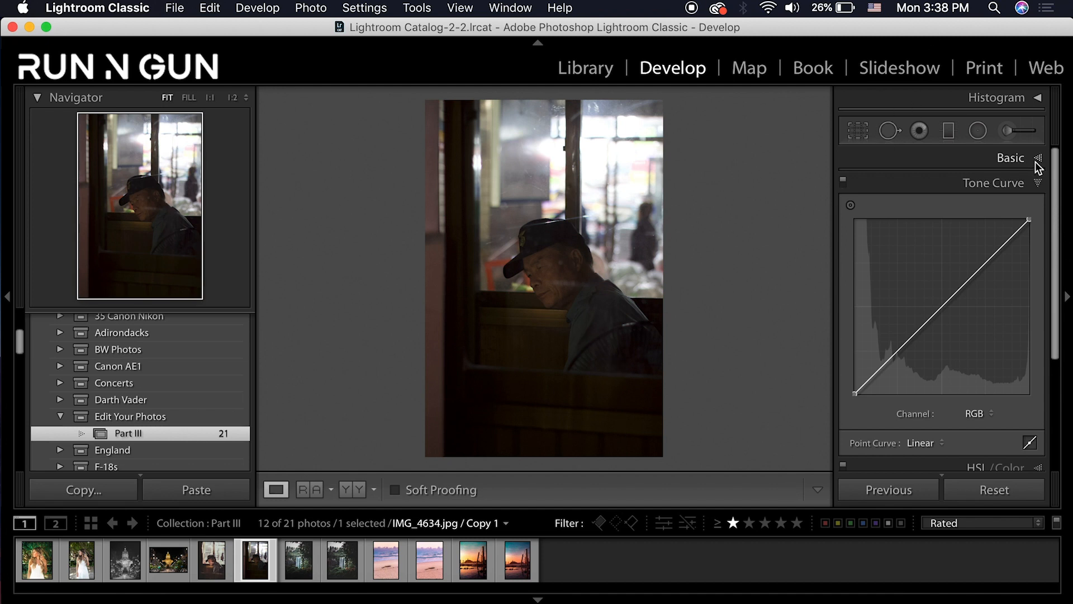
Lock the crop to 5 x 7, tighten and reposition it around the man, and apply it
left_click(857, 133)
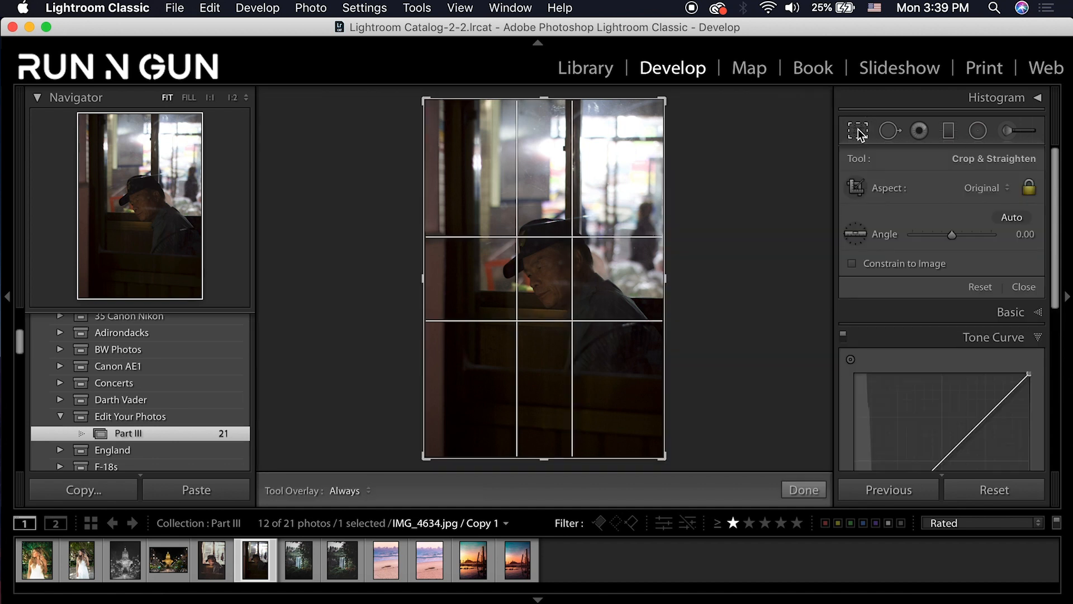
left_click(987, 189)
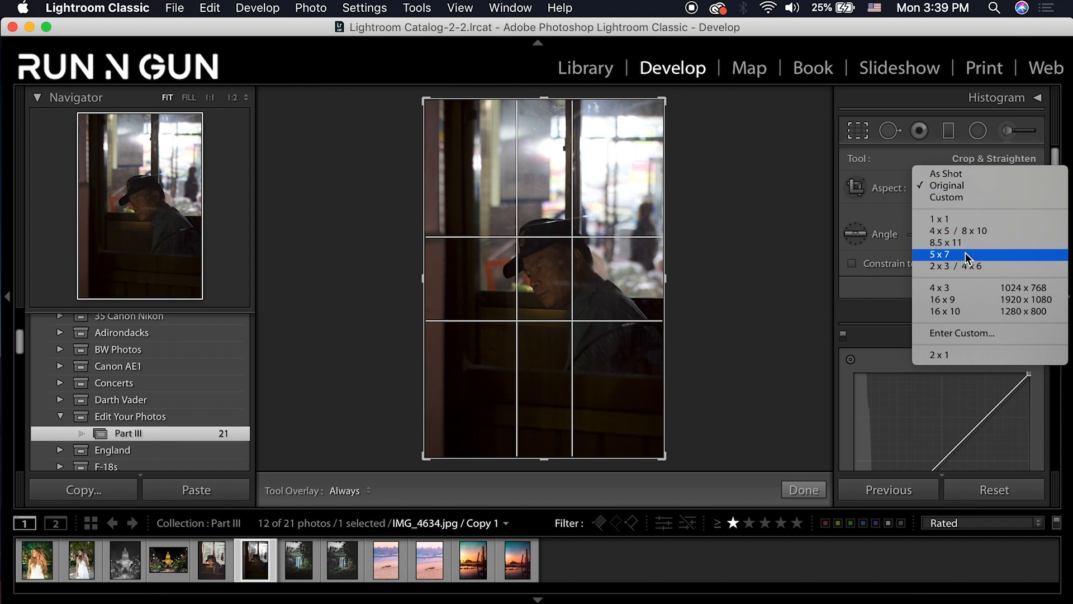
left_click(966, 258)
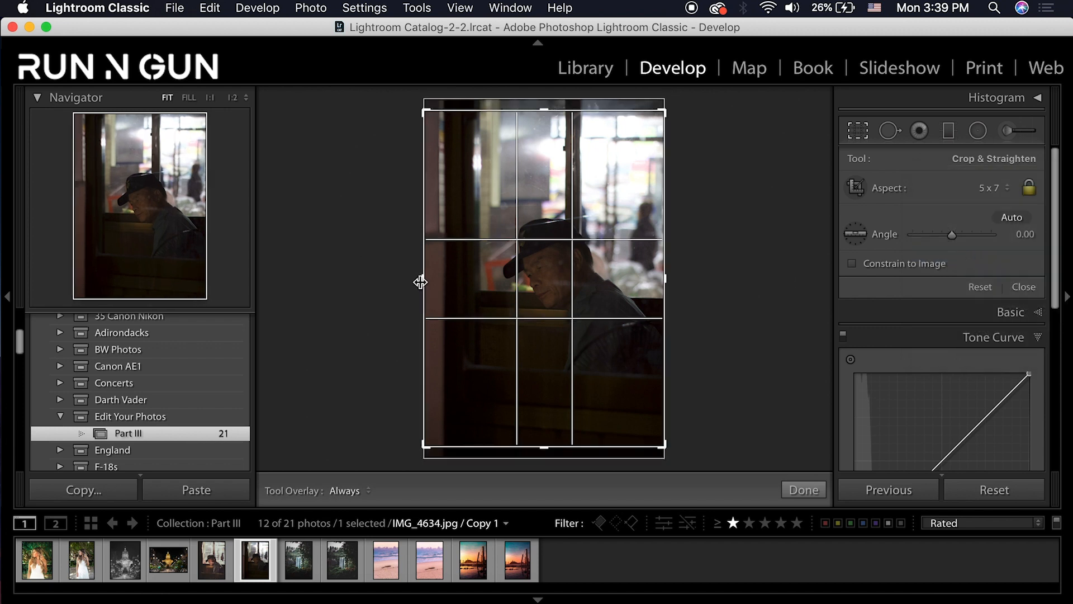
left_click_drag(420, 282, 435, 279)
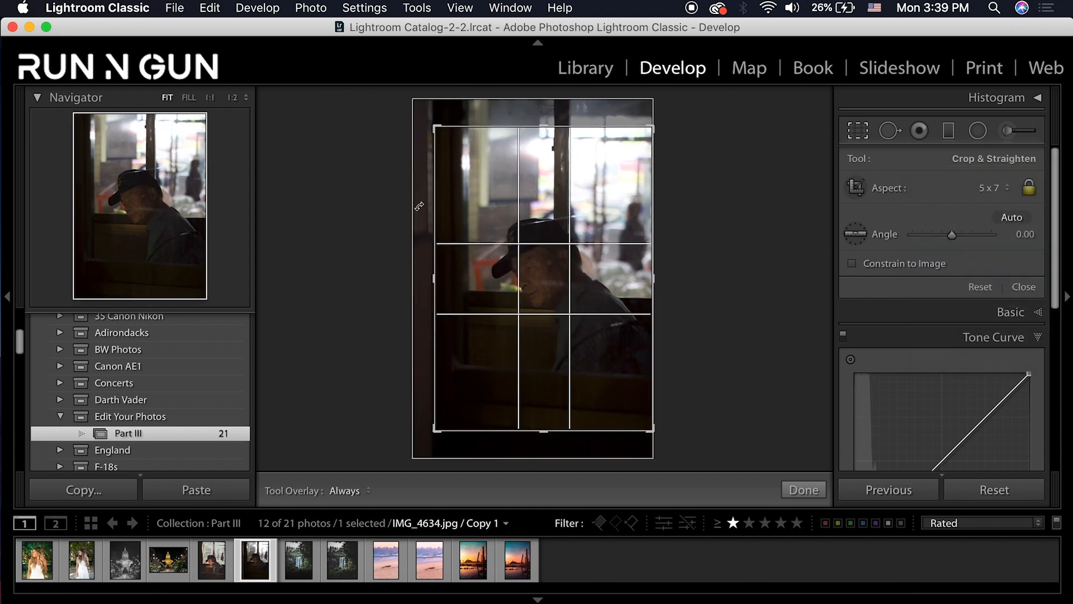
left_click_drag(477, 209, 475, 243)
left_click_drag(437, 276, 436, 273)
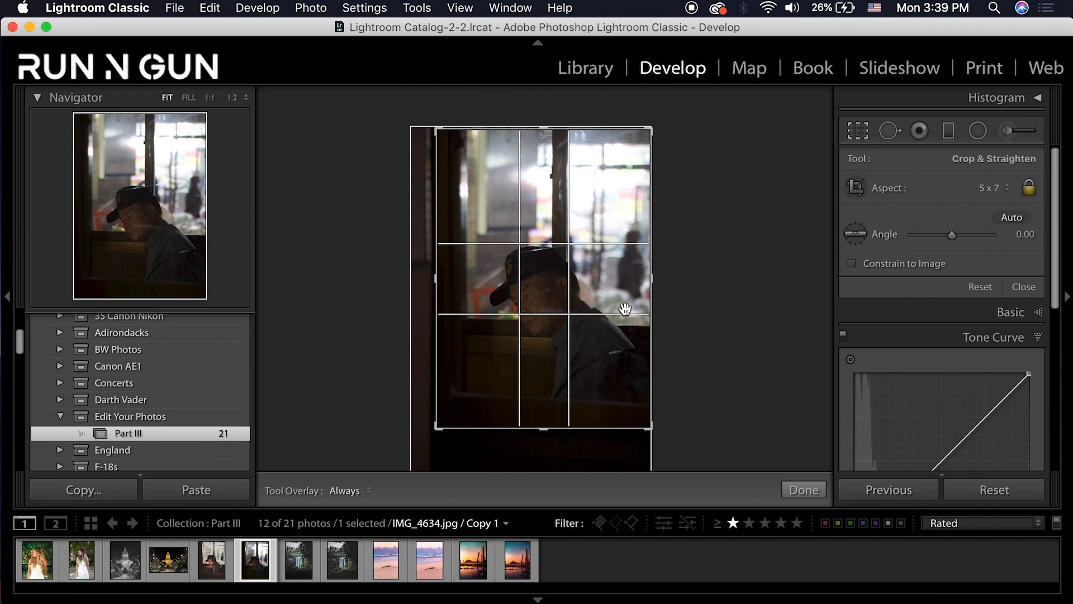
key("Return")
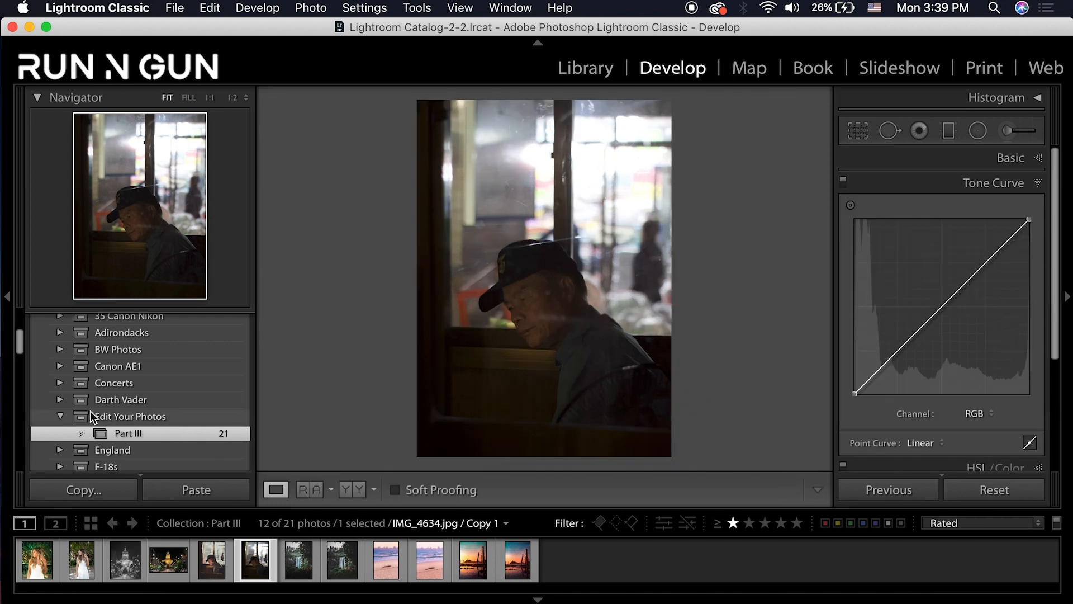
Apply the Urban Moody preset from RunNGun Presets to the cropped copy
scroll(90, 411, "up", 5)
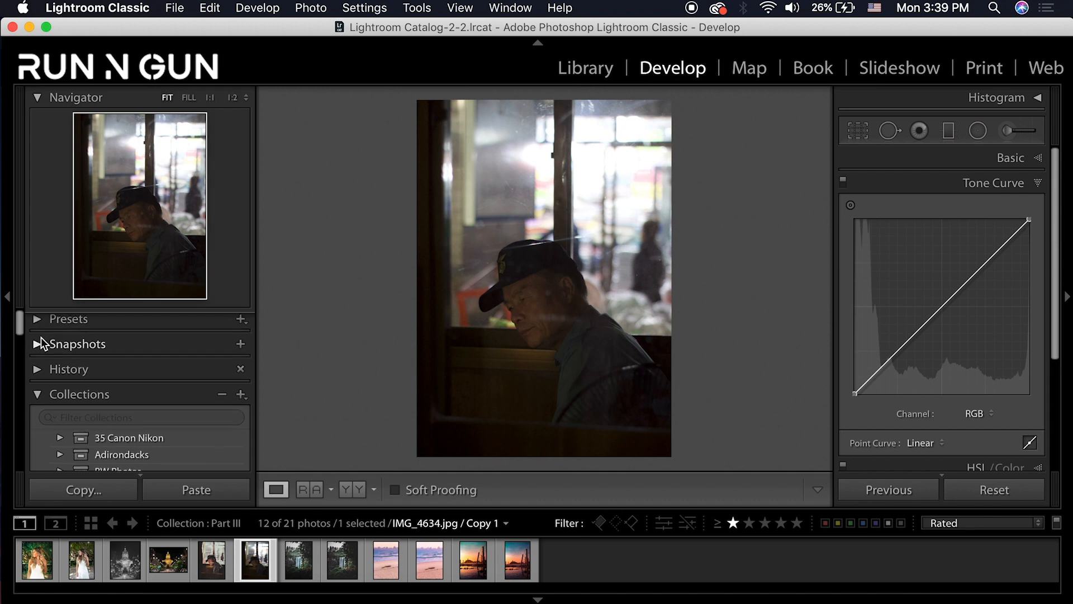
left_click(35, 321)
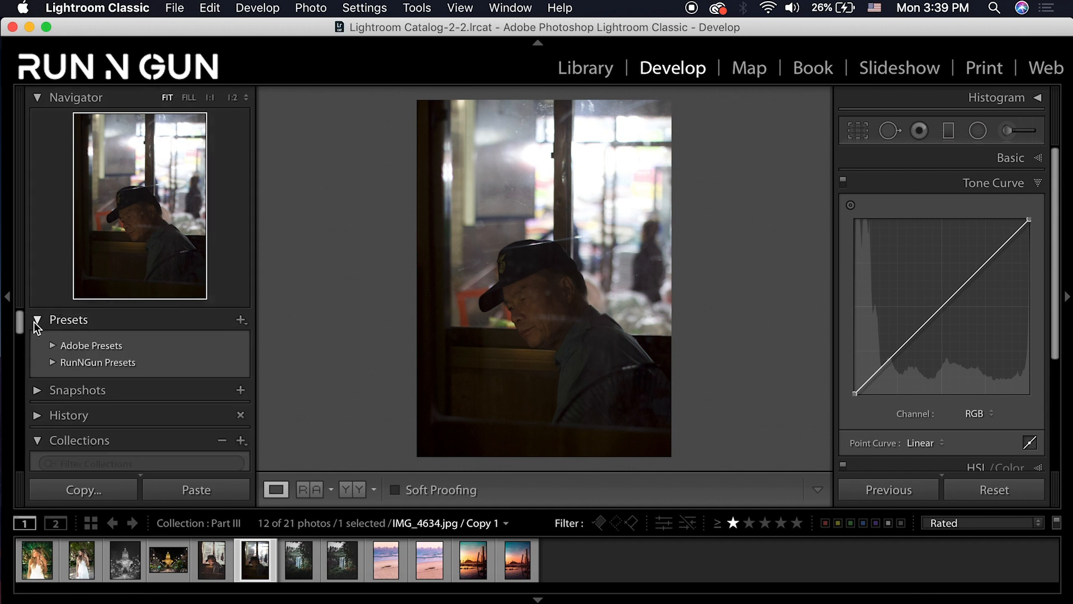
left_click(53, 362)
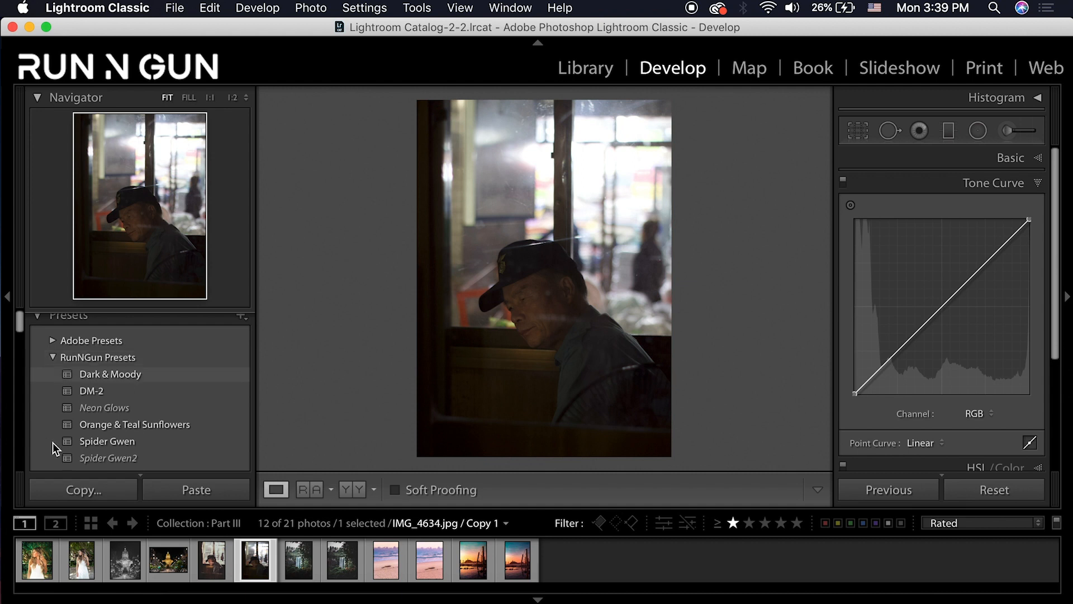
scroll(132, 408, "down", 3)
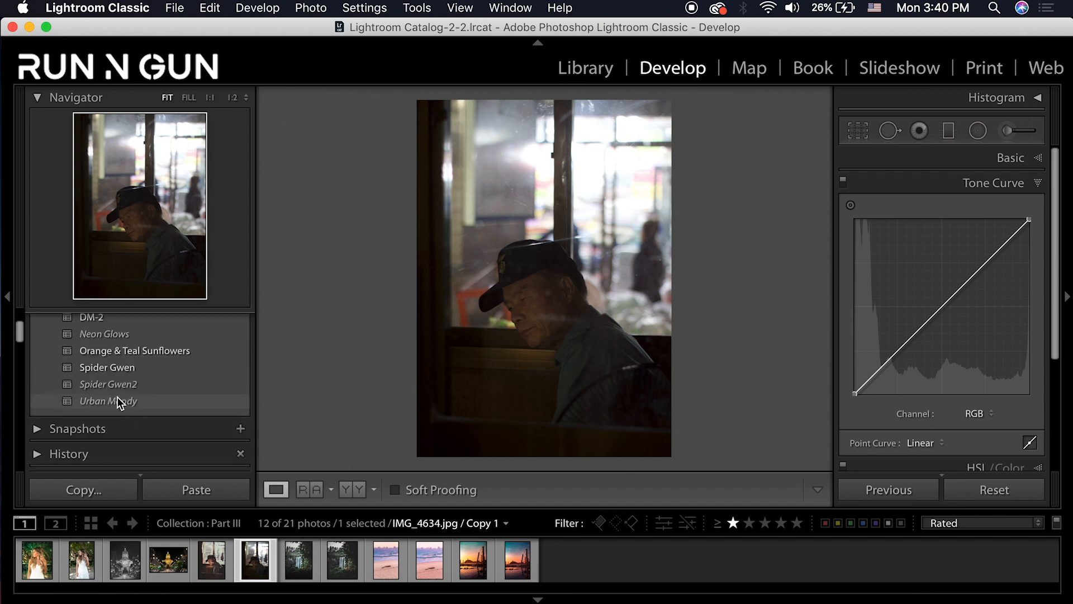
left_click(115, 398)
left_click(106, 401)
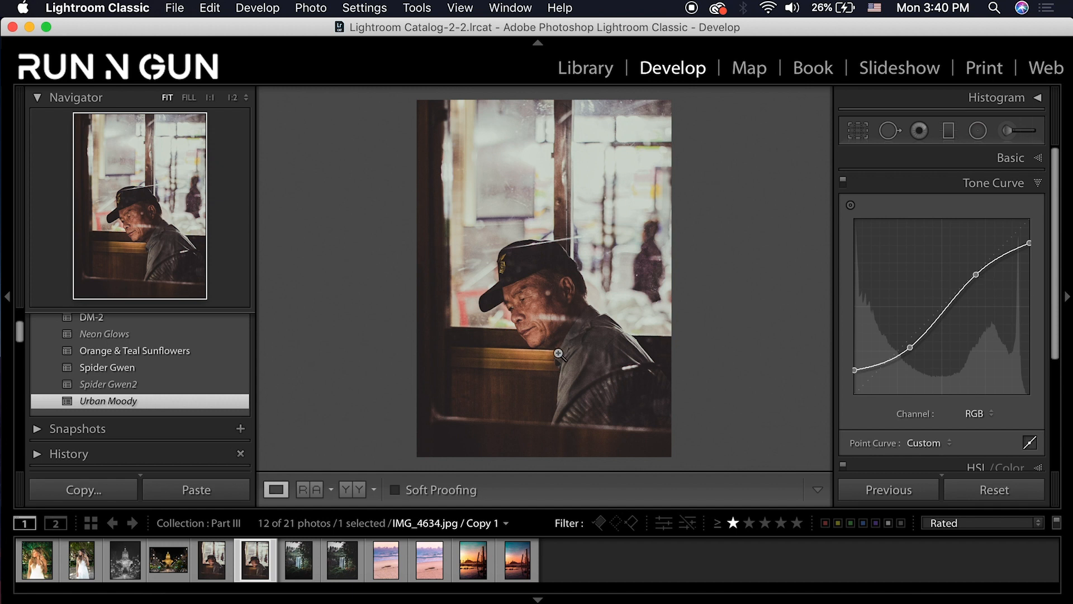
Inspect the man's face at 1:1, then switch to the capitol photo IMG_1162.CR2
left_click(515, 309)
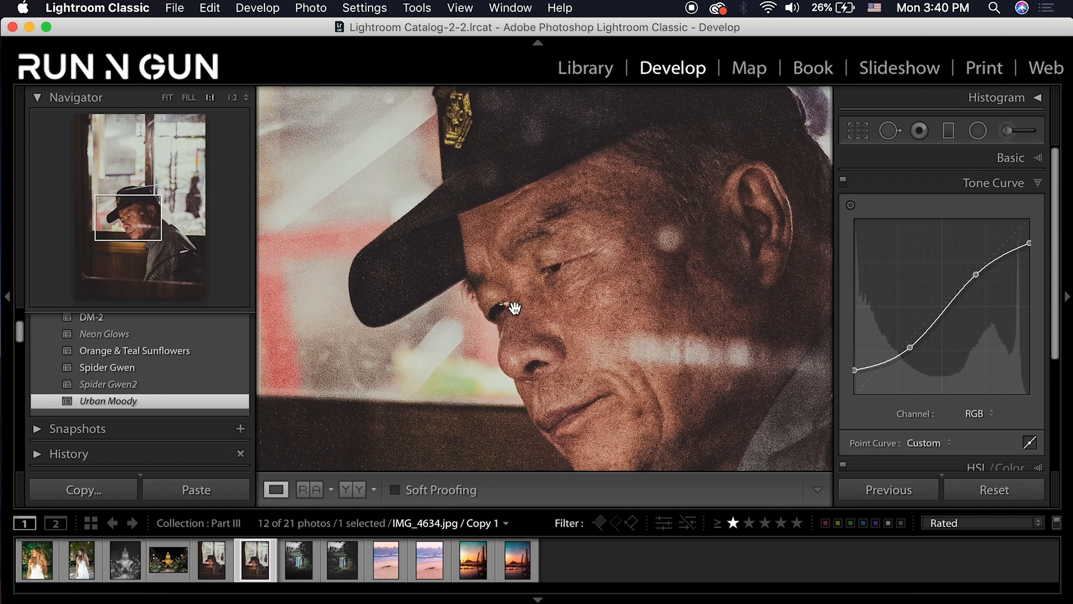
left_click_drag(550, 264, 516, 250)
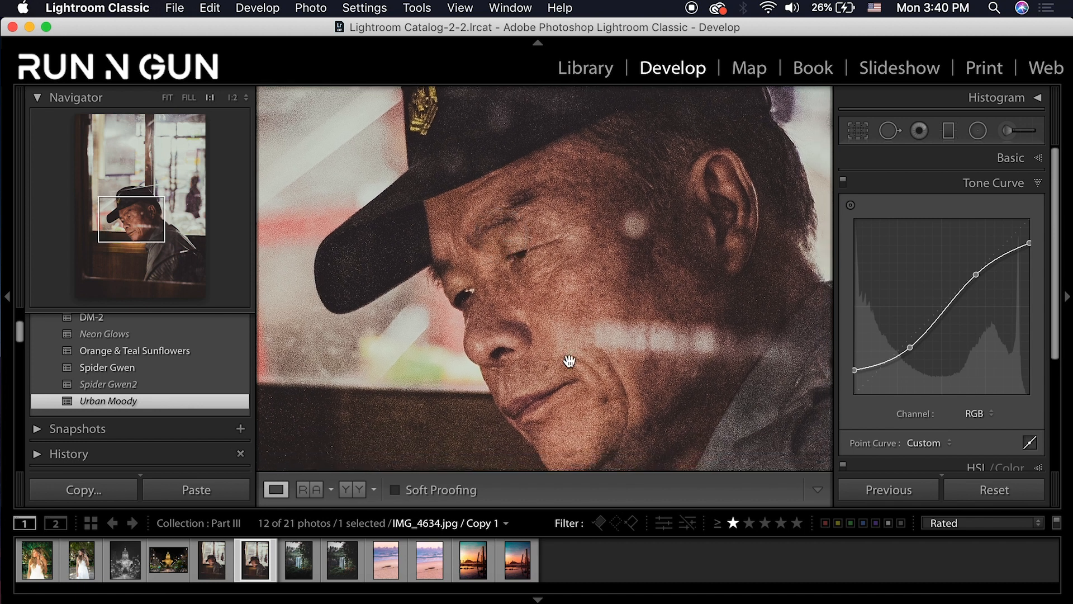
left_click(658, 293)
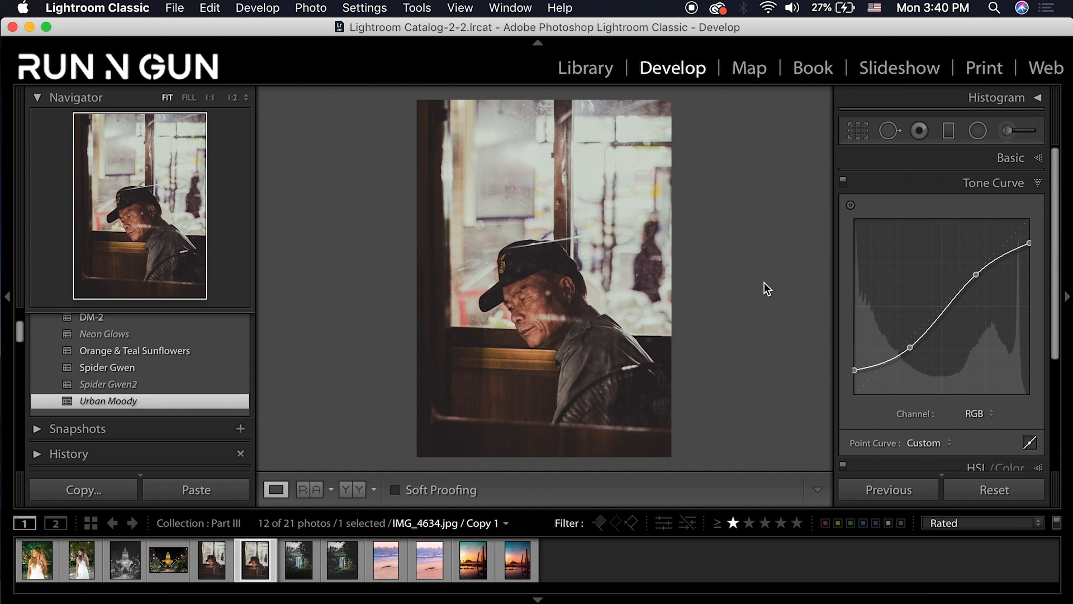
left_click(125, 559)
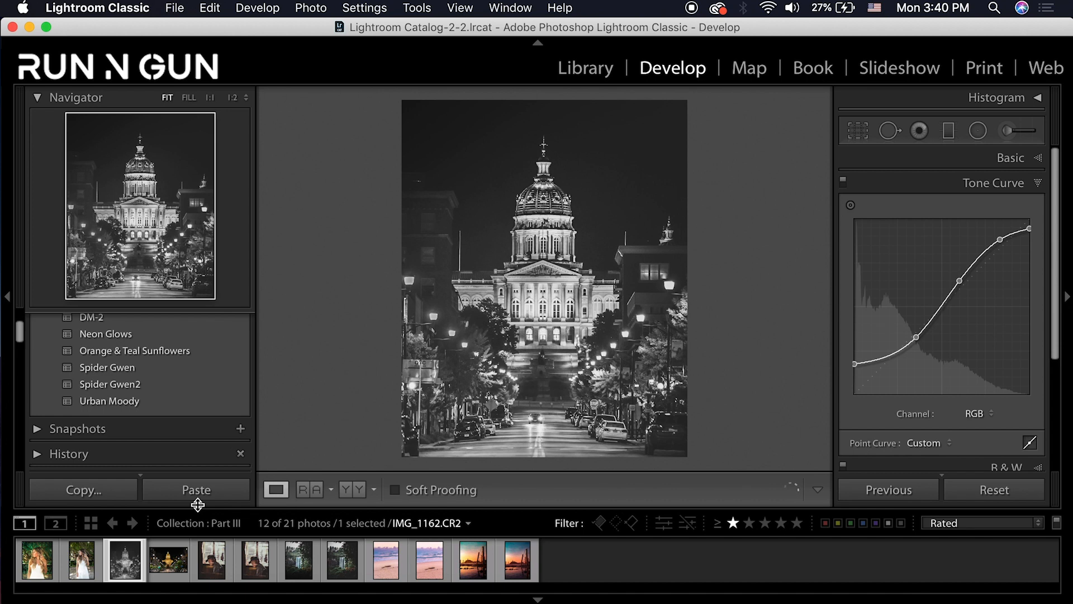
Toggle before/after on the black-and-white capitol, then select its colour Copy 1
key("backslash")
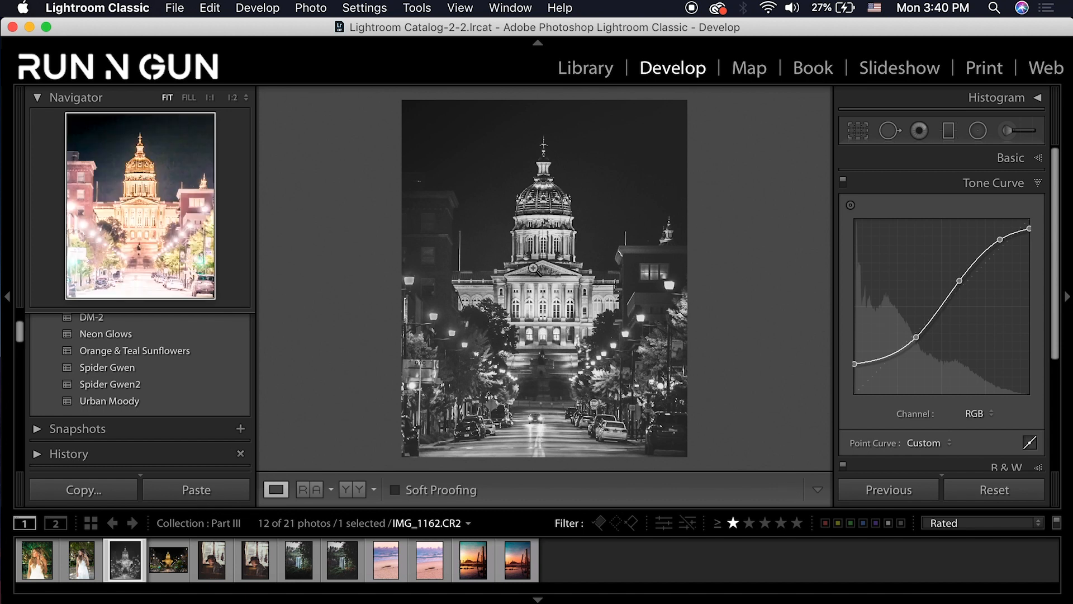
key("backslash")
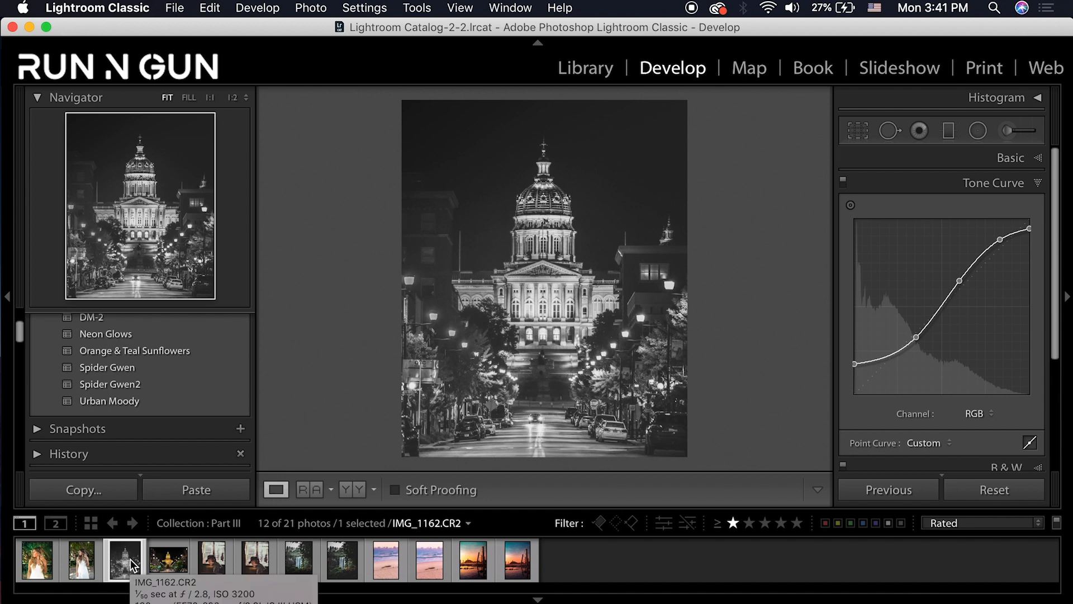
left_click(166, 561)
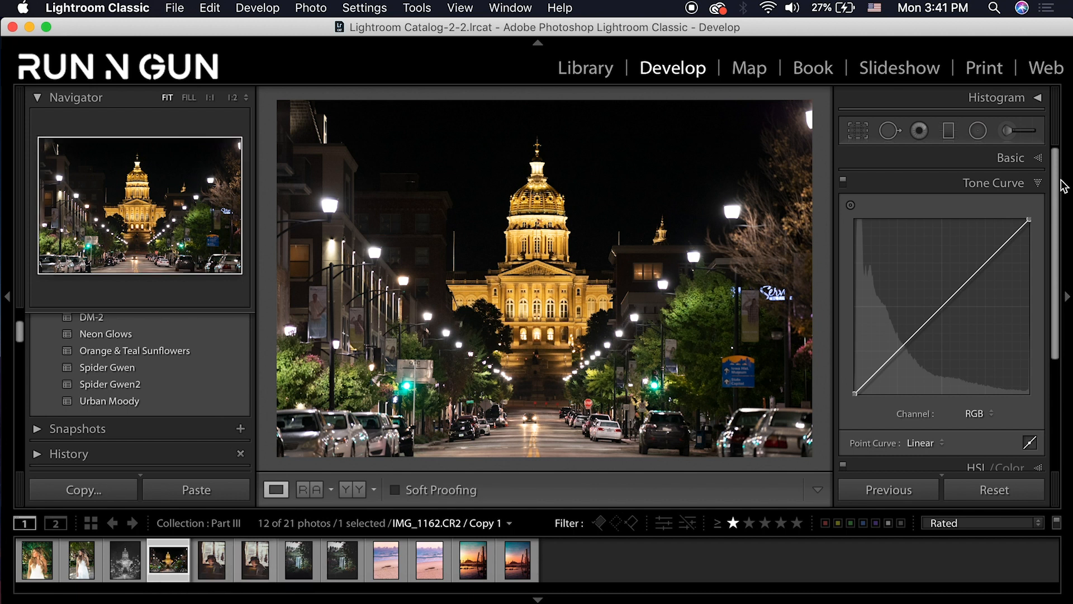
Crop the capitol to a 4 x 3 portrait frame centred on the dome
left_click(858, 130)
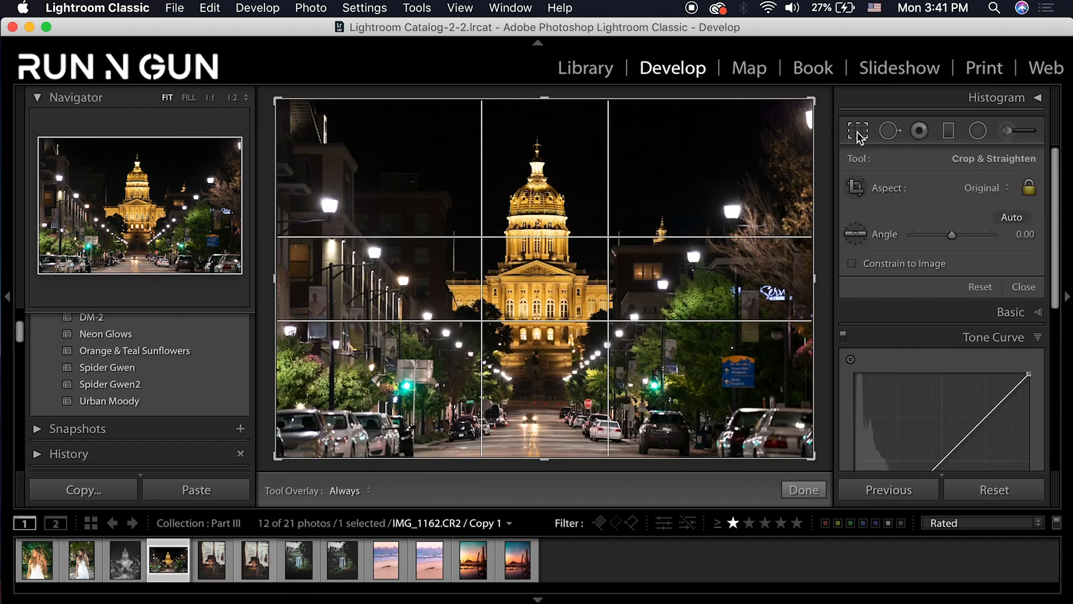
left_click(986, 193)
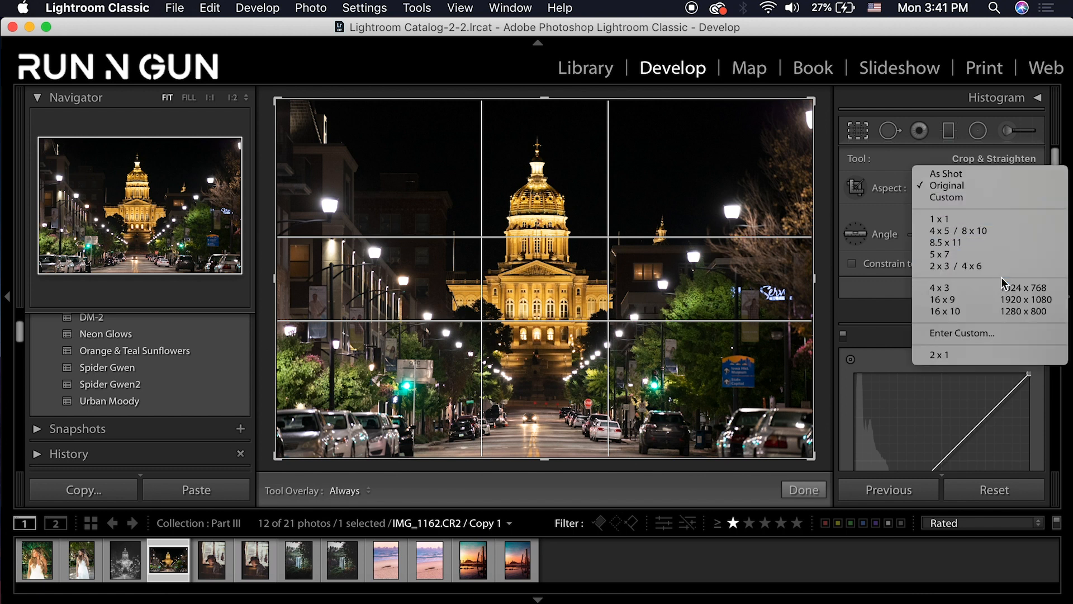
left_click(954, 294)
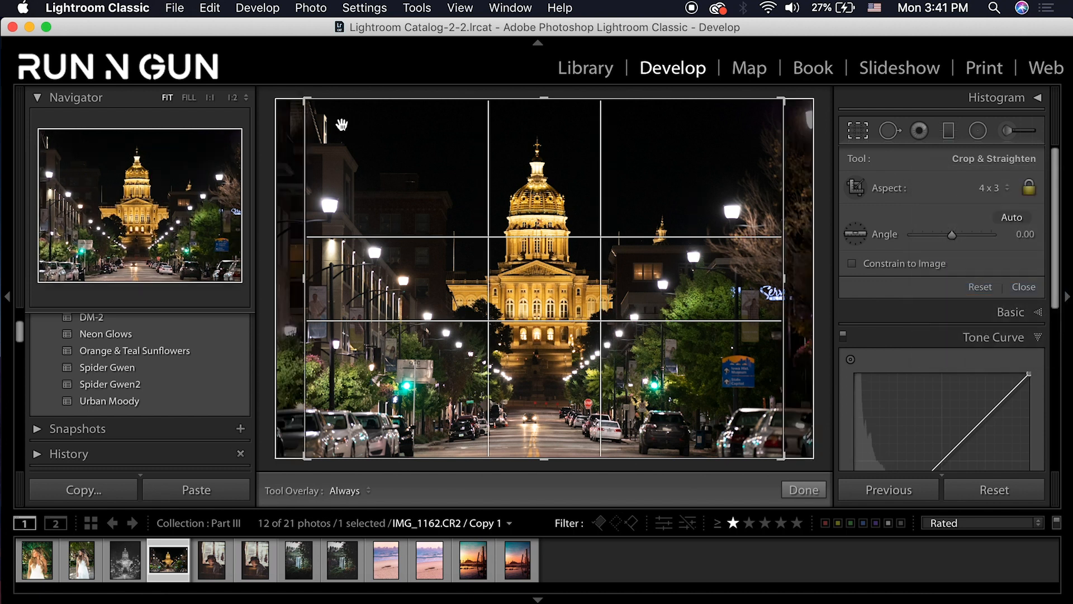
left_click_drag(305, 99, 324, 109)
key("x")
left_click_drag(554, 189, 661, 177)
left_click_drag(726, 429, 725, 429)
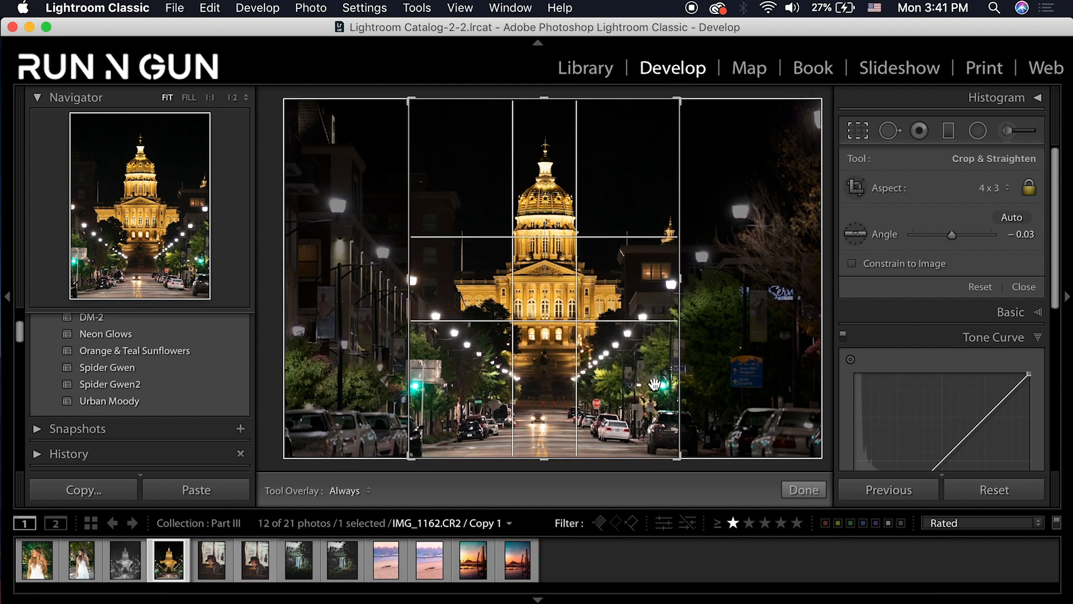
key("Return")
Re-crop to straighten the angle to -0.58 and nudge the framing slightly right
left_click(858, 131)
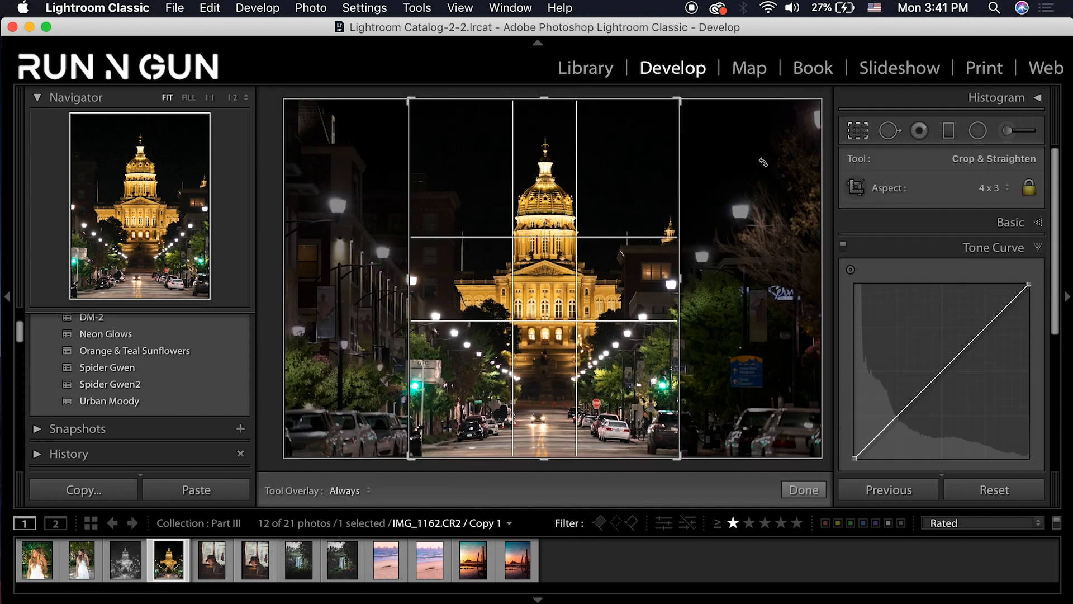
left_click_drag(635, 264, 633, 263)
left_click_drag(754, 409, 757, 407)
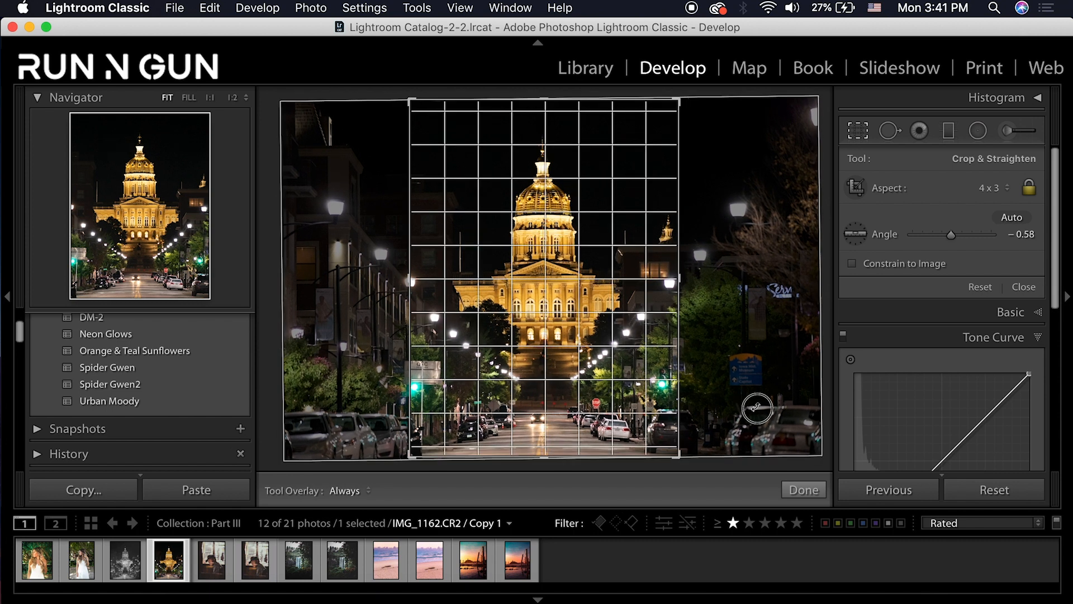
left_click_drag(630, 368, 634, 368)
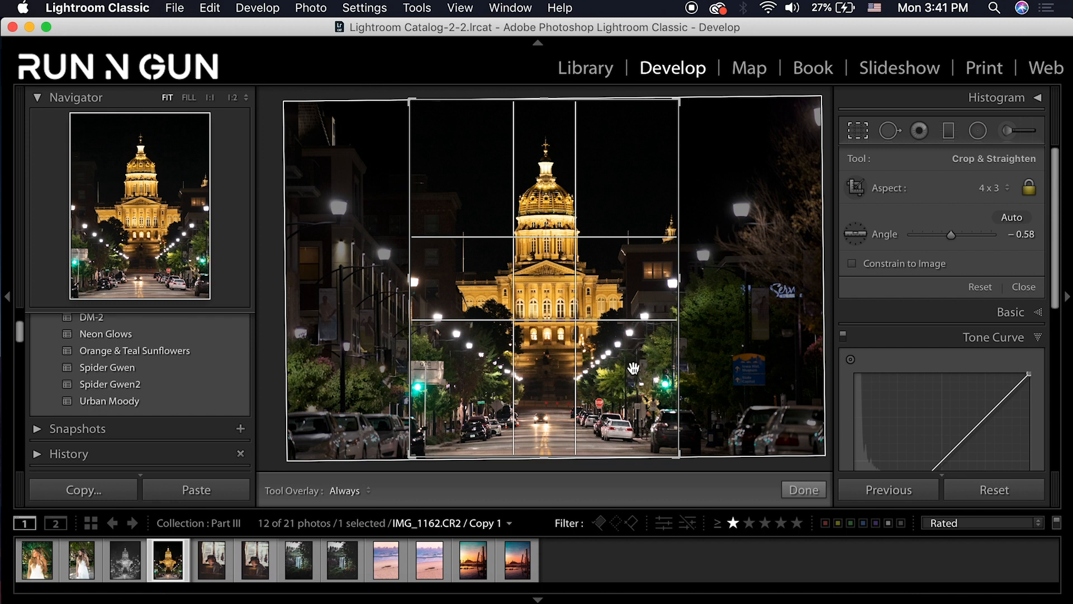
key("Return")
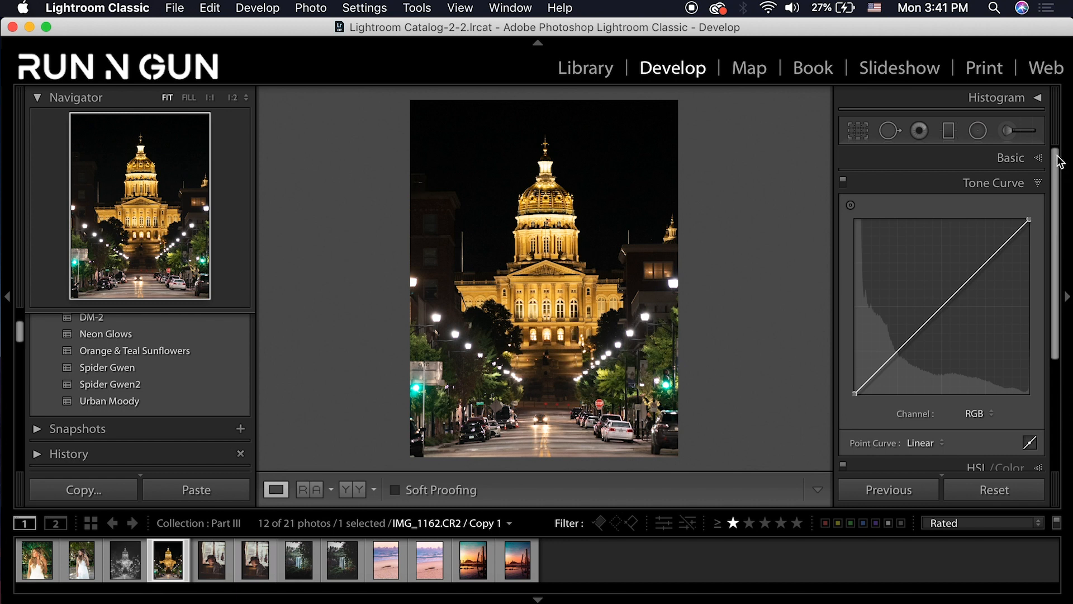
Switch the capitol copy to the Adobe Monochrome profile
left_click(1040, 157)
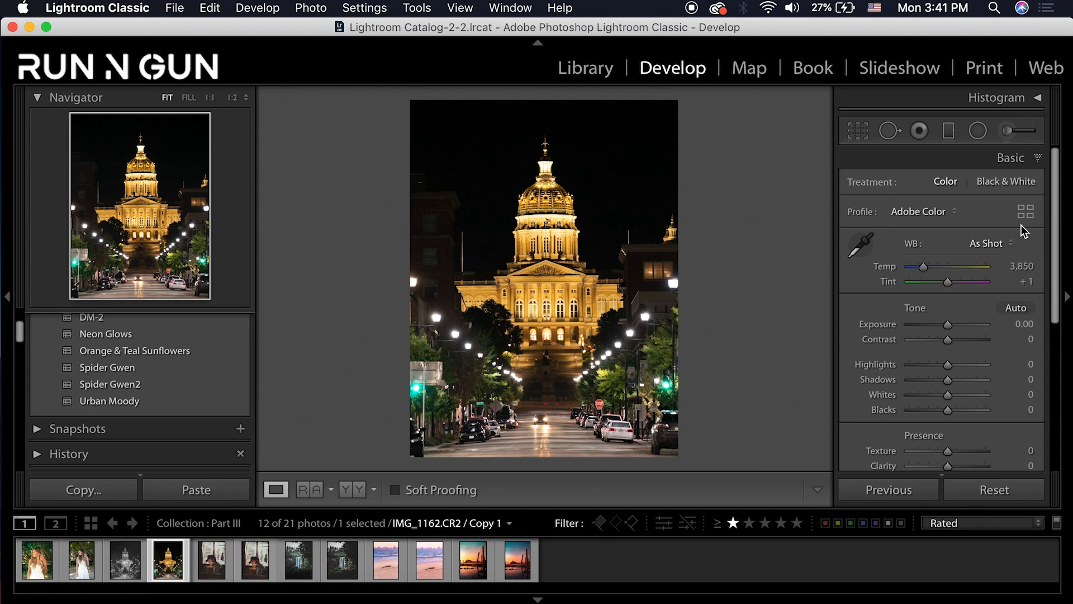
left_click(928, 211)
left_click(931, 290)
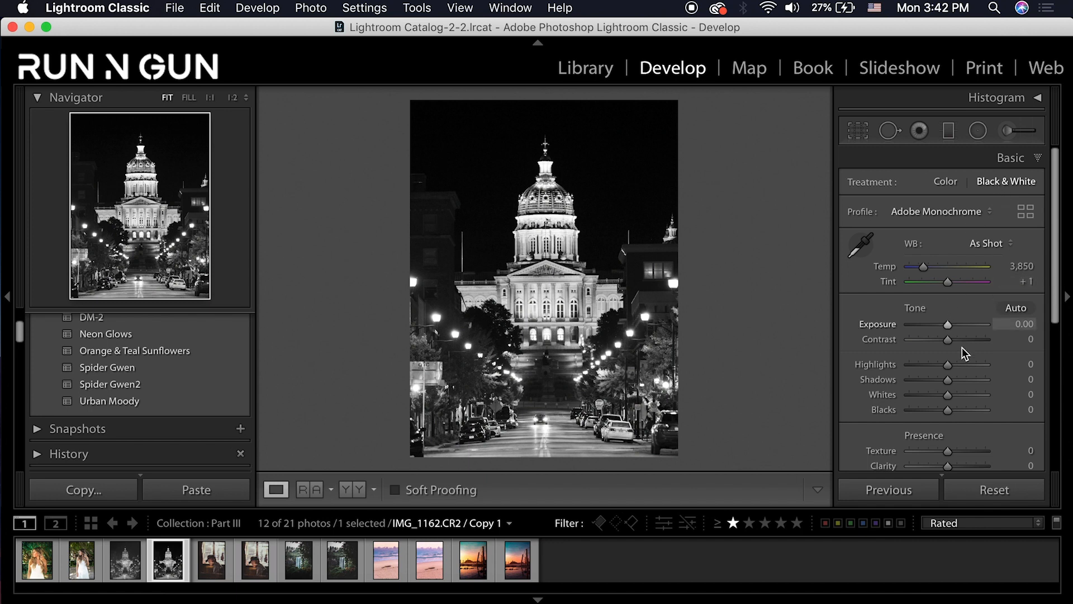
Set Contrast +34, Shadows +100, Whites −48, Blacks +47, Clarity +22 and Dehaze −30
left_click_drag(969, 342, 927, 362)
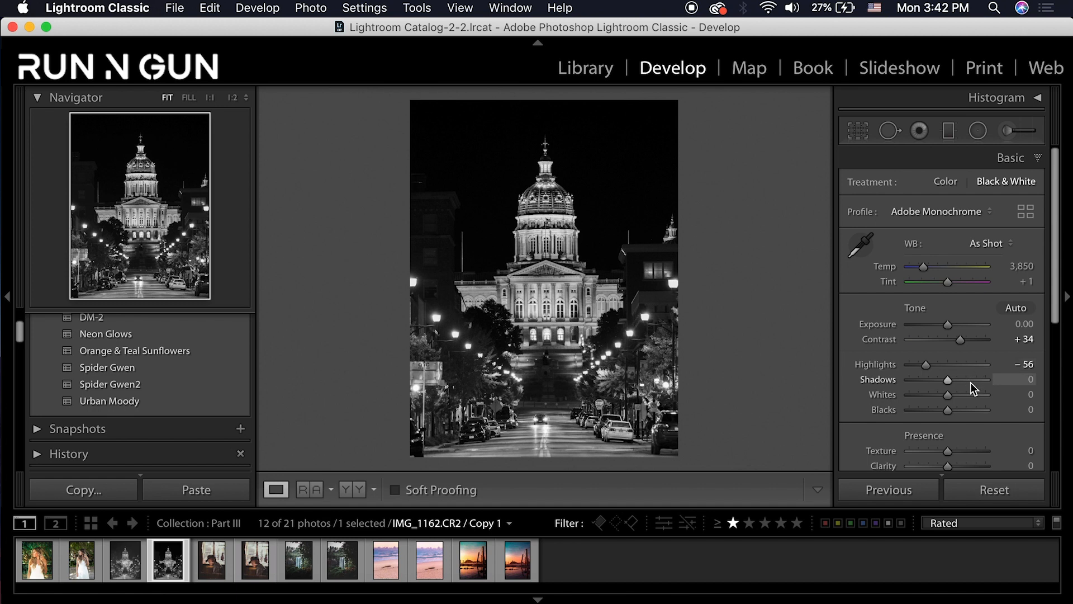
left_click_drag(975, 381, 987, 382)
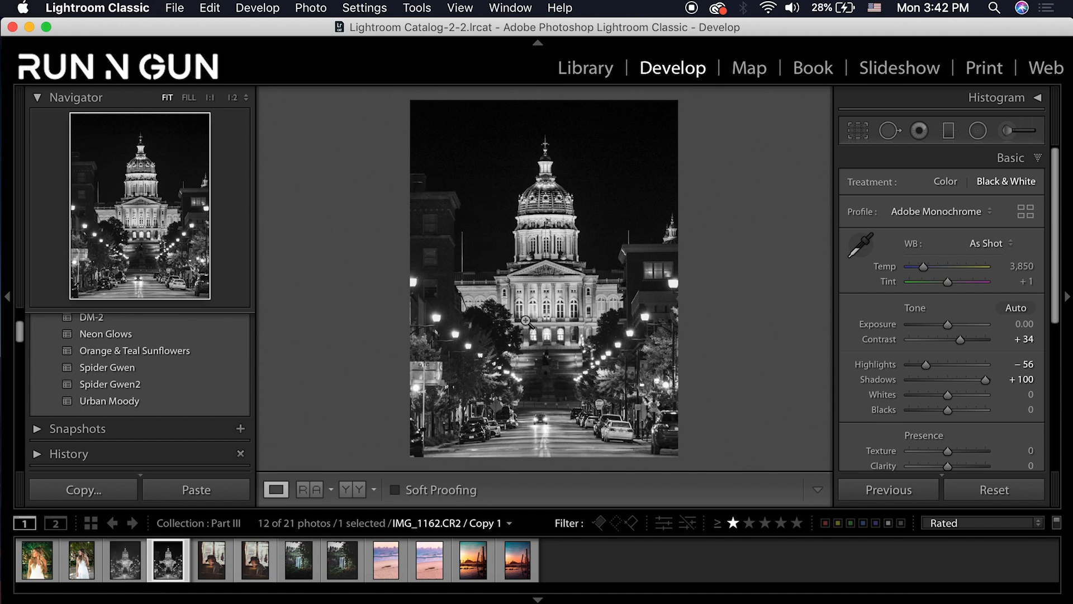
left_click(926, 396)
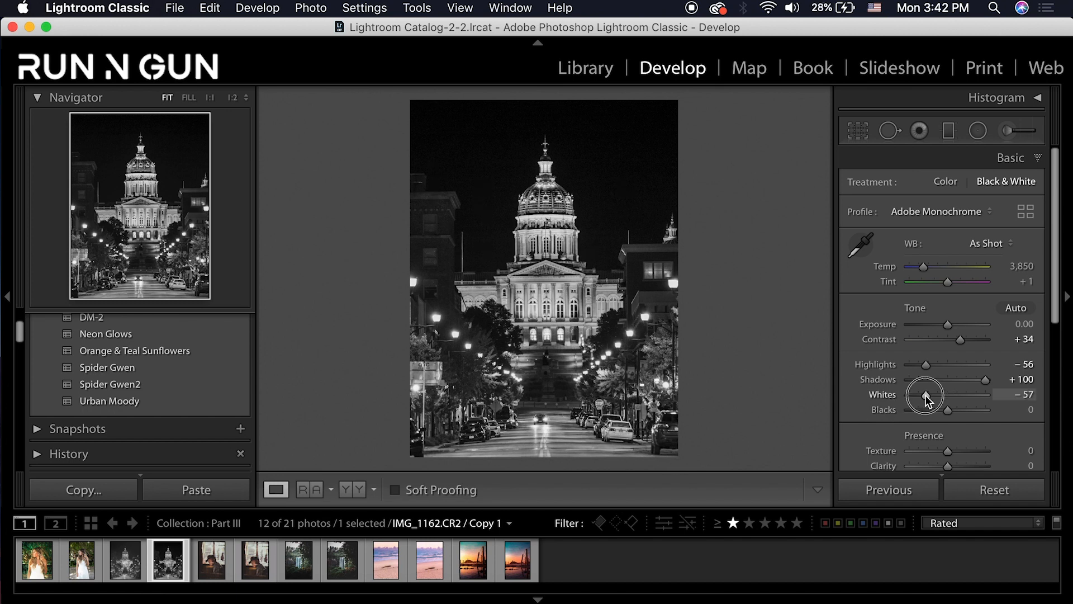
left_click_drag(926, 398, 930, 396)
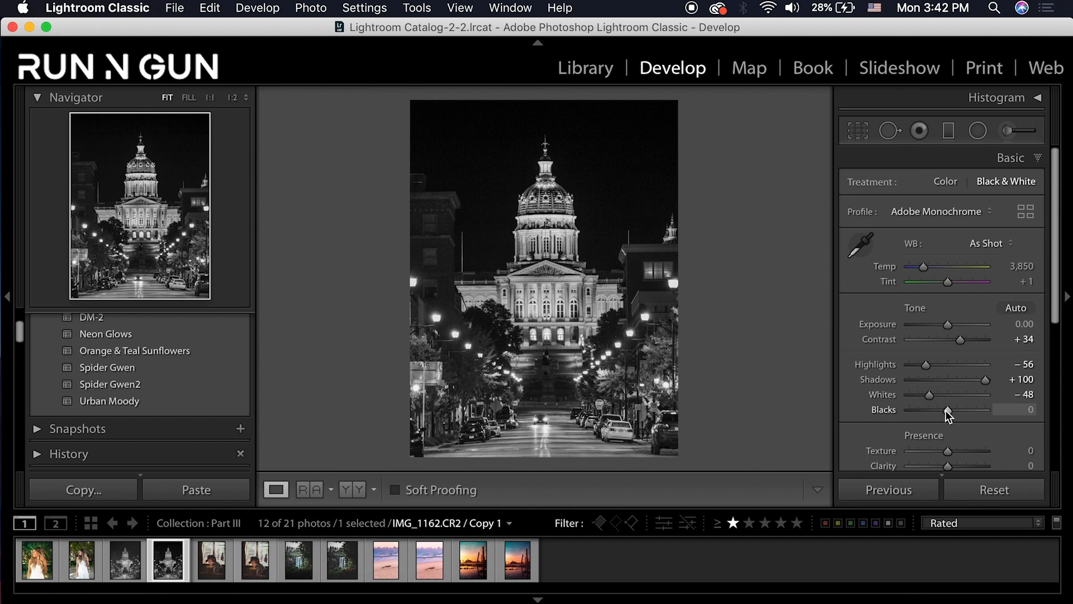
left_click_drag(954, 412, 971, 412)
scroll(928, 404, "down", 1)
scroll(928, 404, "down", 2)
left_click_drag(951, 425, 960, 425)
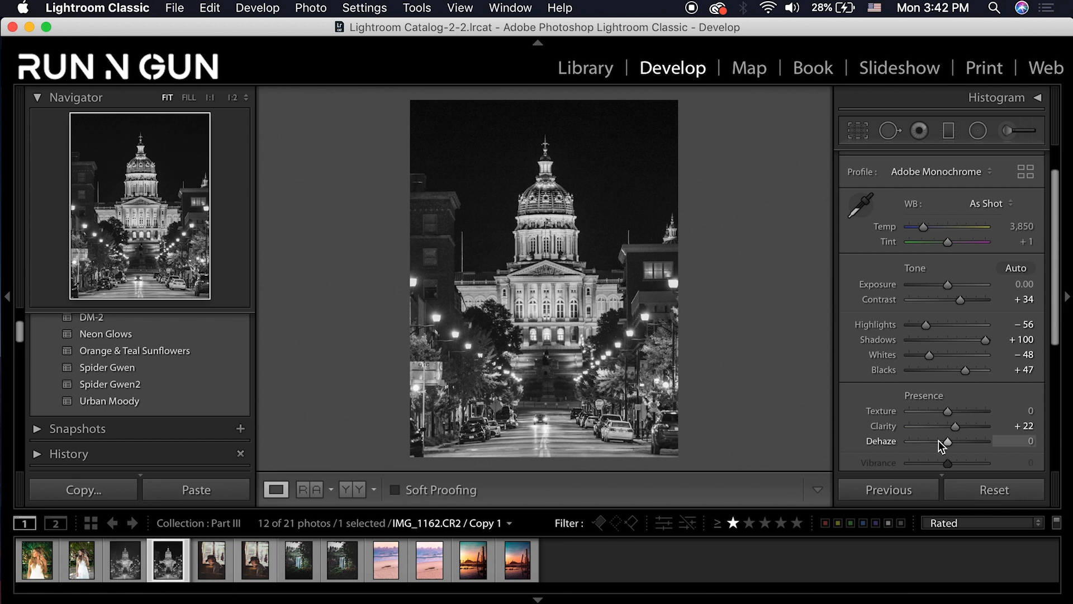
left_click_drag(938, 441, 936, 442)
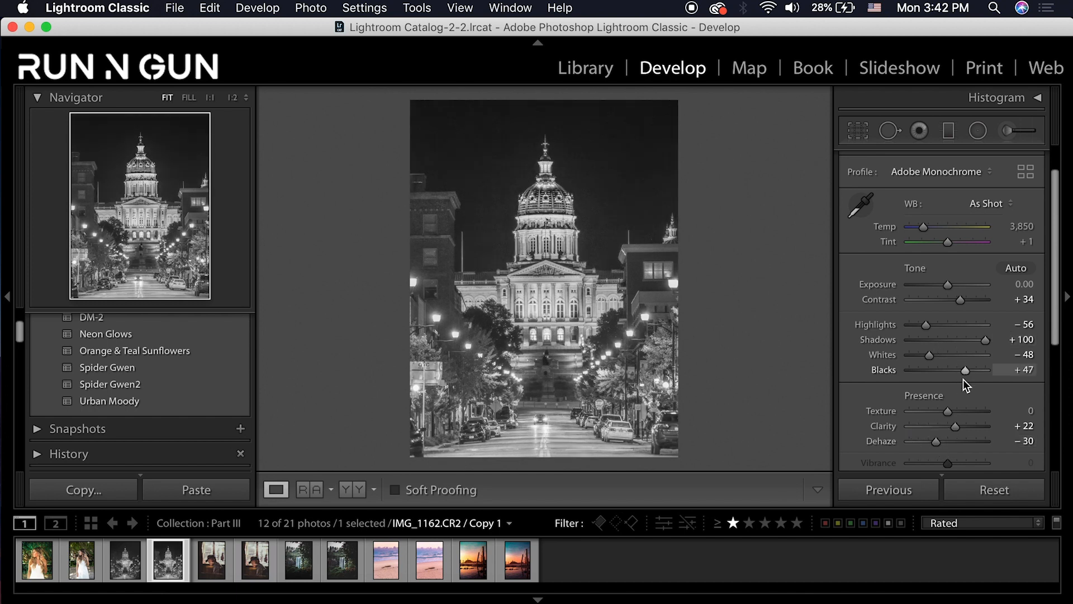
Lift the Tone Curve's black point to fade the shadows
left_click_drag(1057, 314, 1064, 403)
left_click(1038, 316)
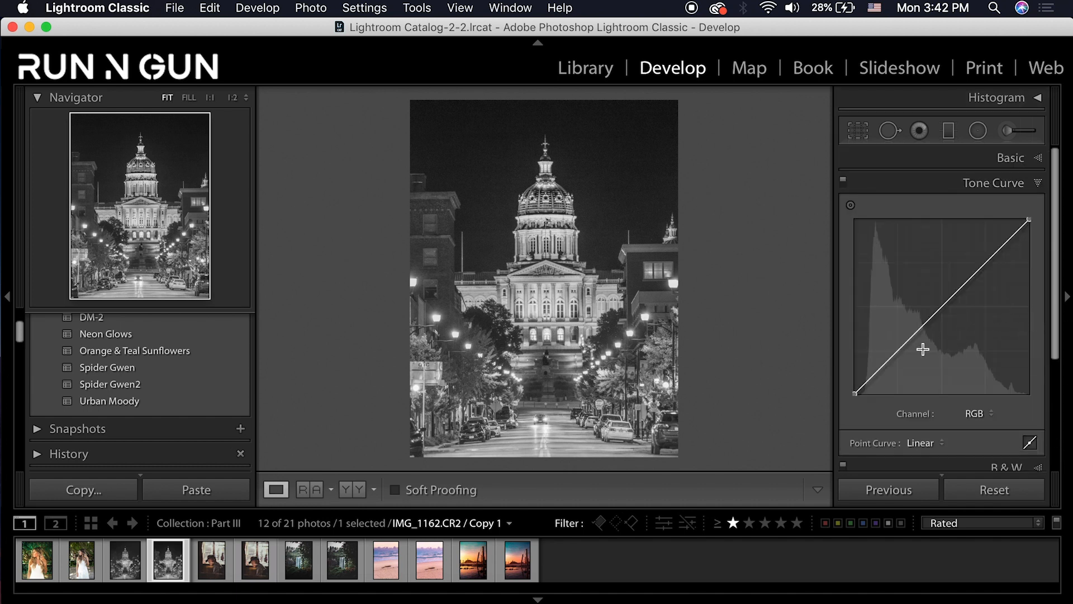
left_click(854, 391)
left_click_drag(854, 390, 850, 364)
Add a lower-midtone point, drop the white point to 87.5%, and add a highlight point at 68.6 / 69.0
left_click_drag(906, 314, 895, 357)
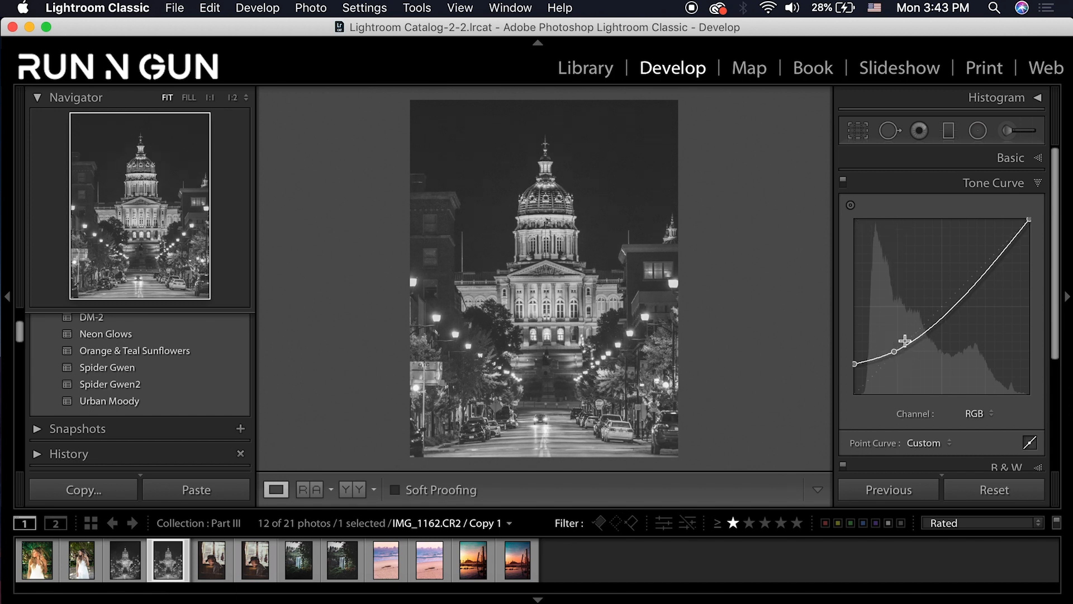
left_click_drag(1029, 221, 1043, 246)
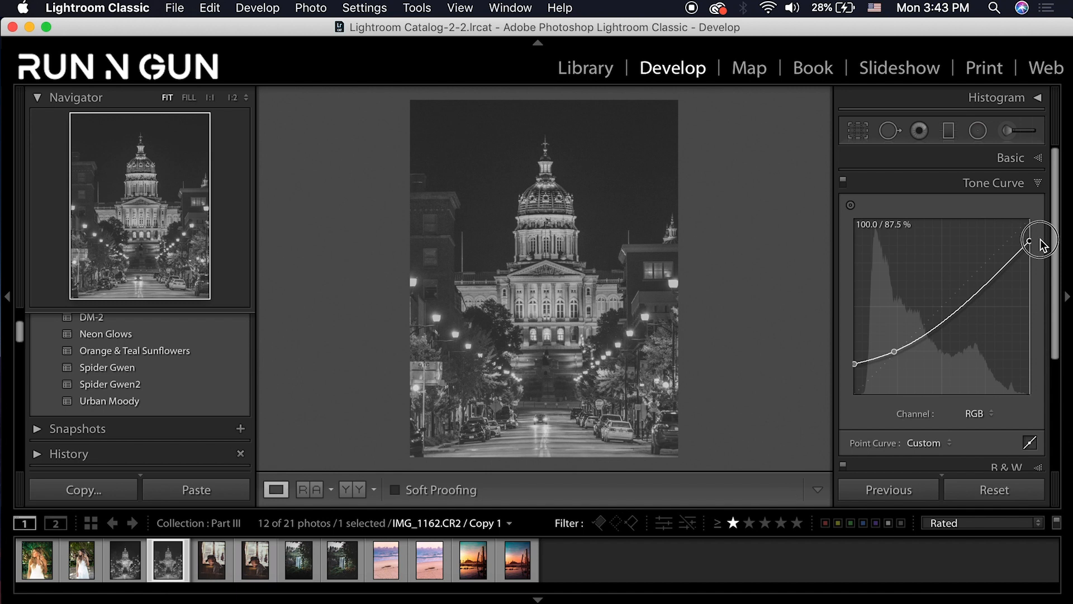
mouse_move(982, 283)
left_mouse_down()
mouse_move(975, 269)
mouse_move(977, 278)
left_mouse_up()
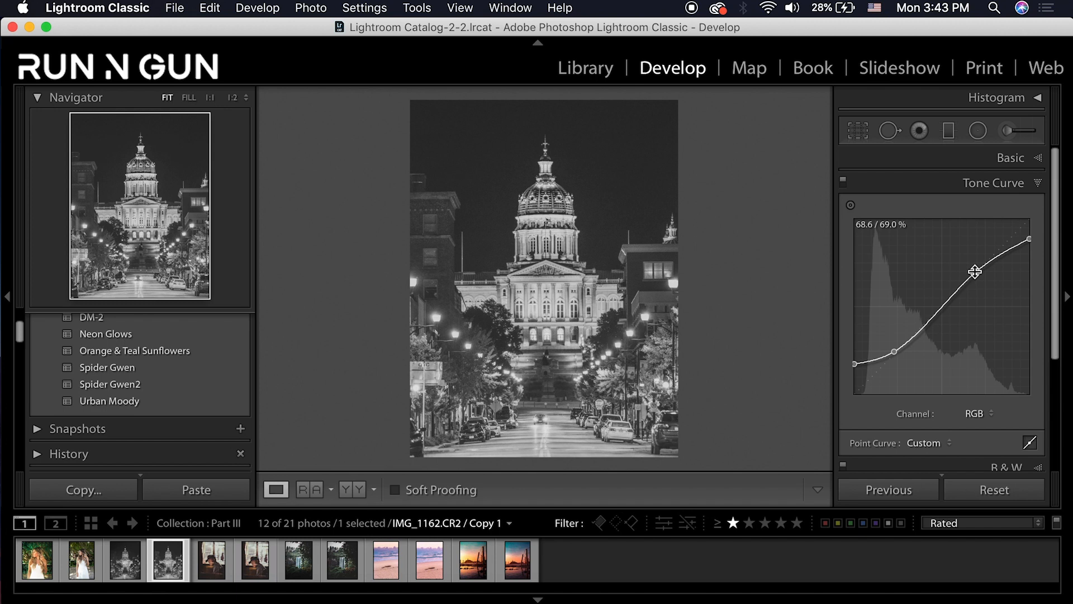
left_click(1037, 184)
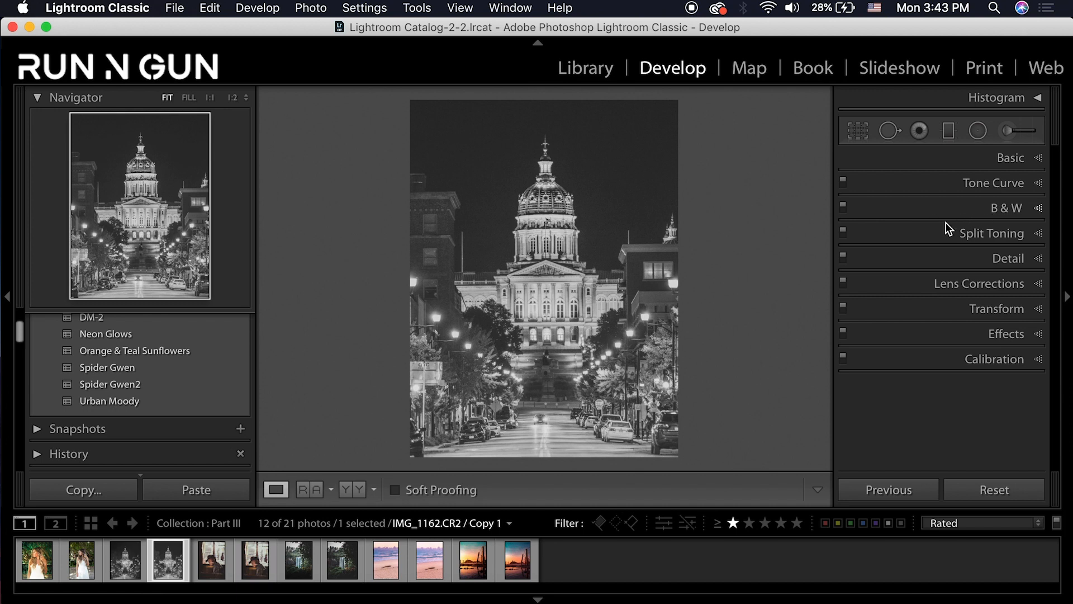
Mix B&W to Red −83, Orange −13, Yellow +25, Green +63, Aqua +3, Blue +15
left_click(1040, 211)
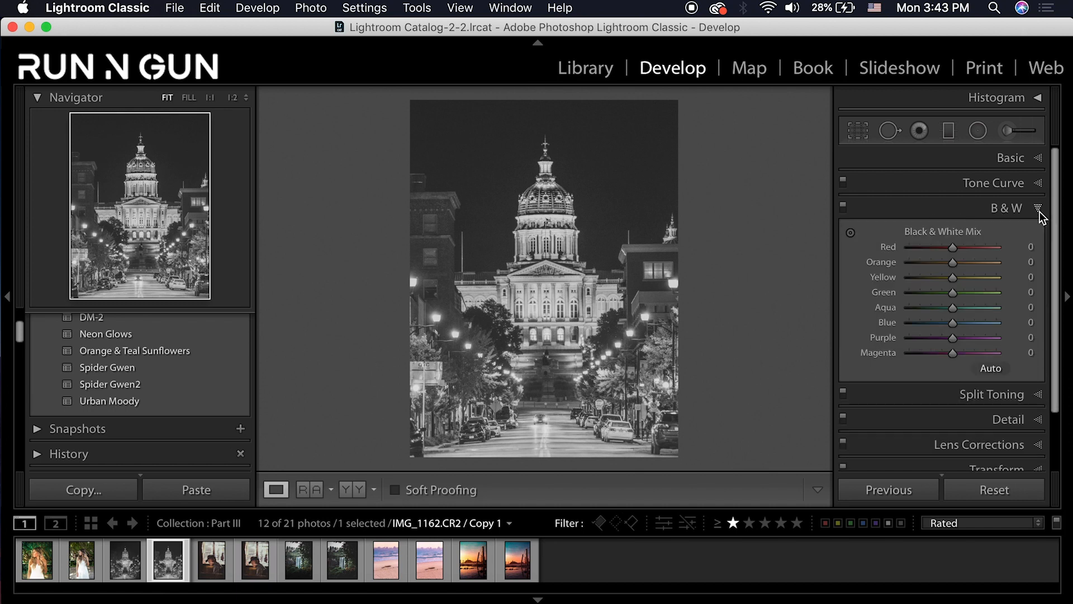
left_click(851, 233)
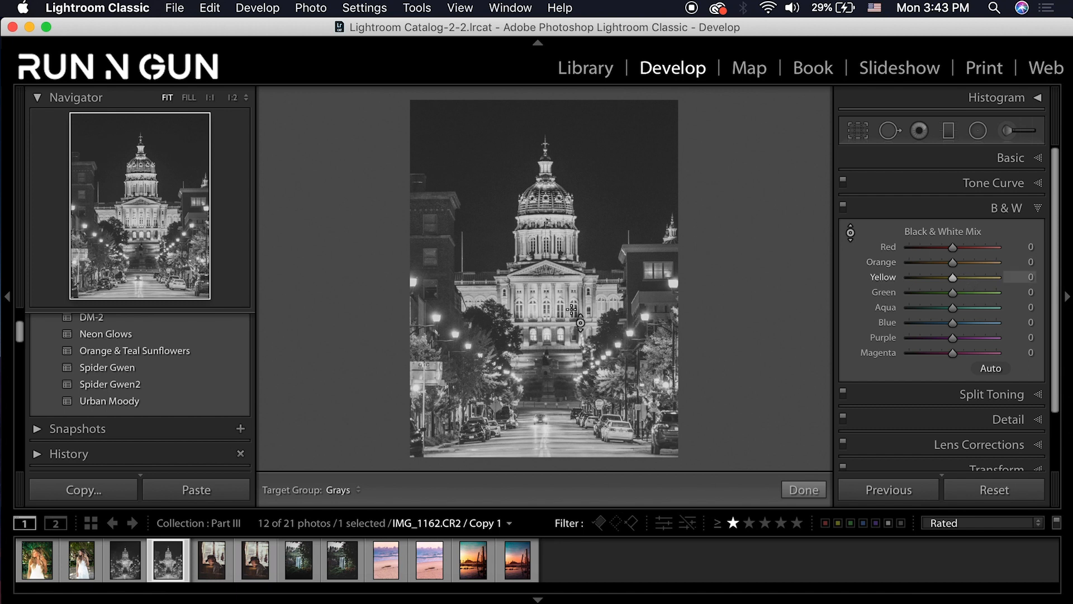
left_click_drag(570, 310, 563, 299)
mouse_move(615, 425)
left_mouse_down()
mouse_move(615, 407)
mouse_move(615, 426)
left_mouse_up()
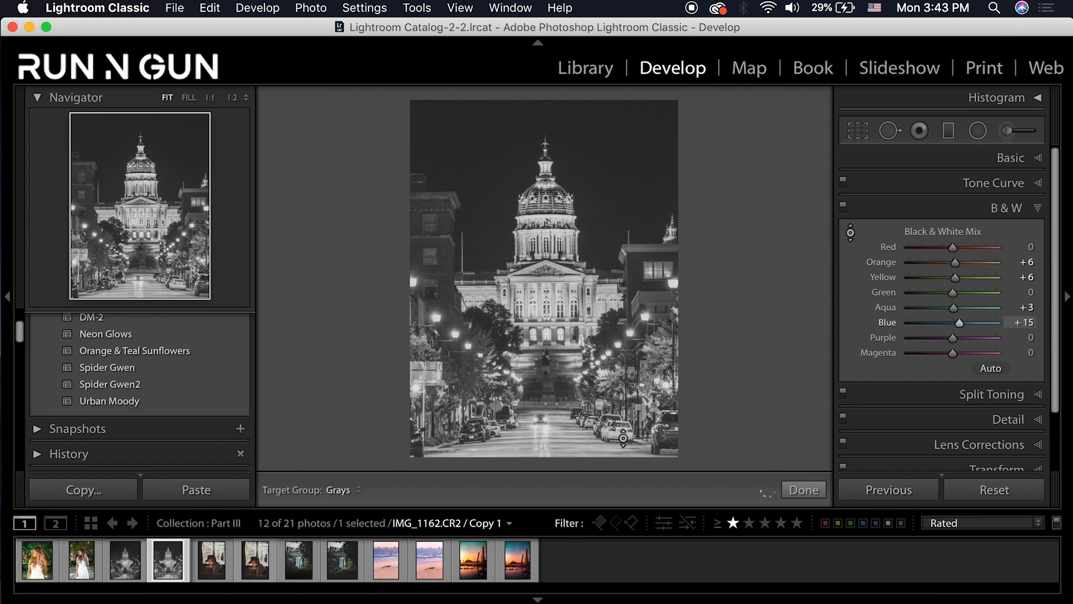
left_click_drag(665, 358, 664, 334)
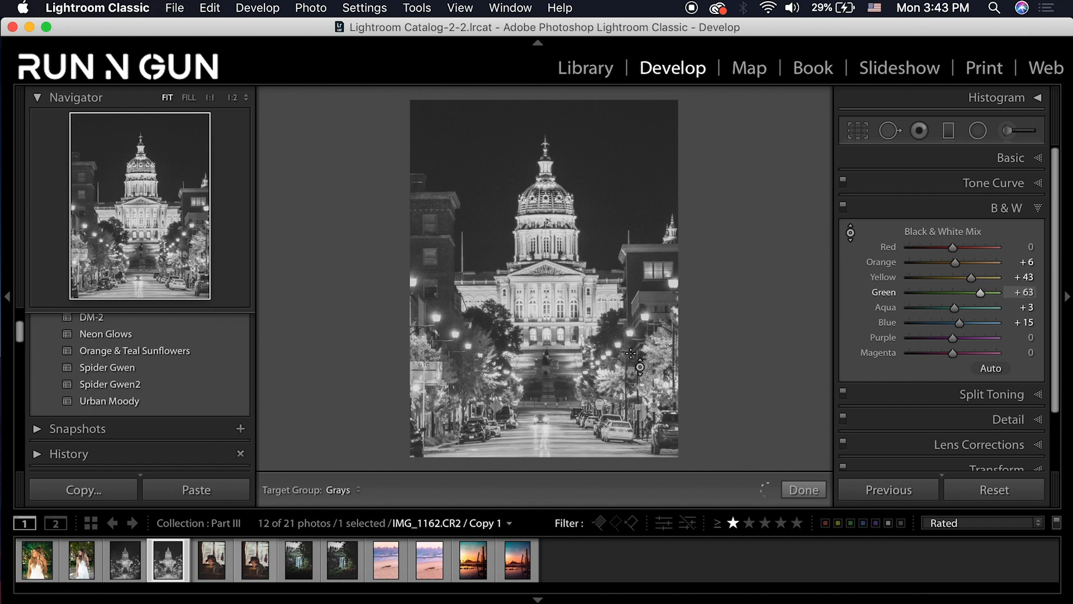
left_click_drag(538, 300, 538, 310)
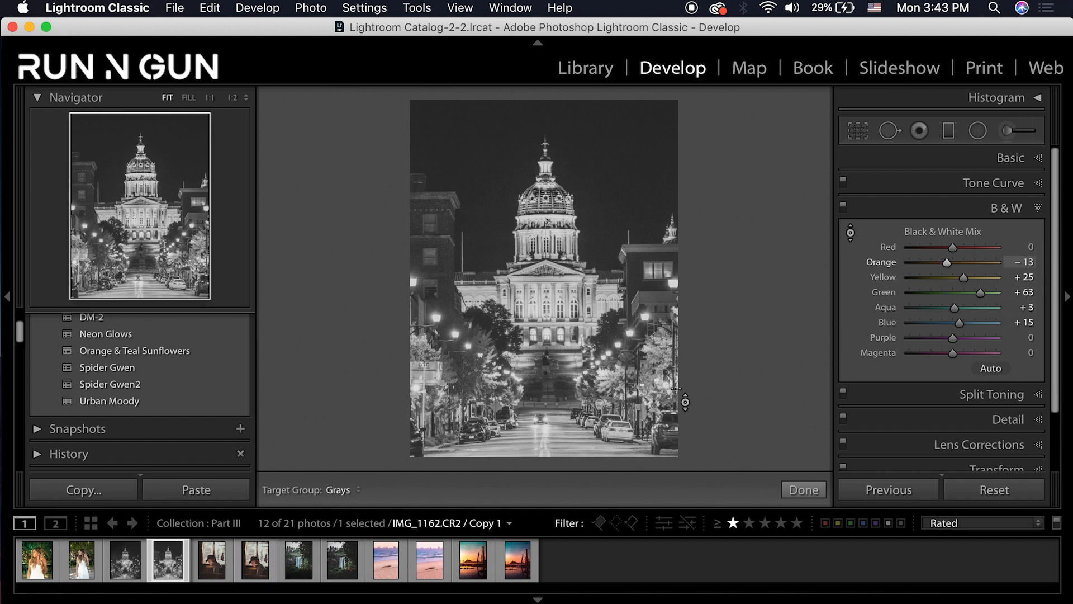
left_click(927, 252)
mouse_move(928, 254)
left_mouse_down()
mouse_move(929, 269)
mouse_move(918, 266)
left_mouse_up()
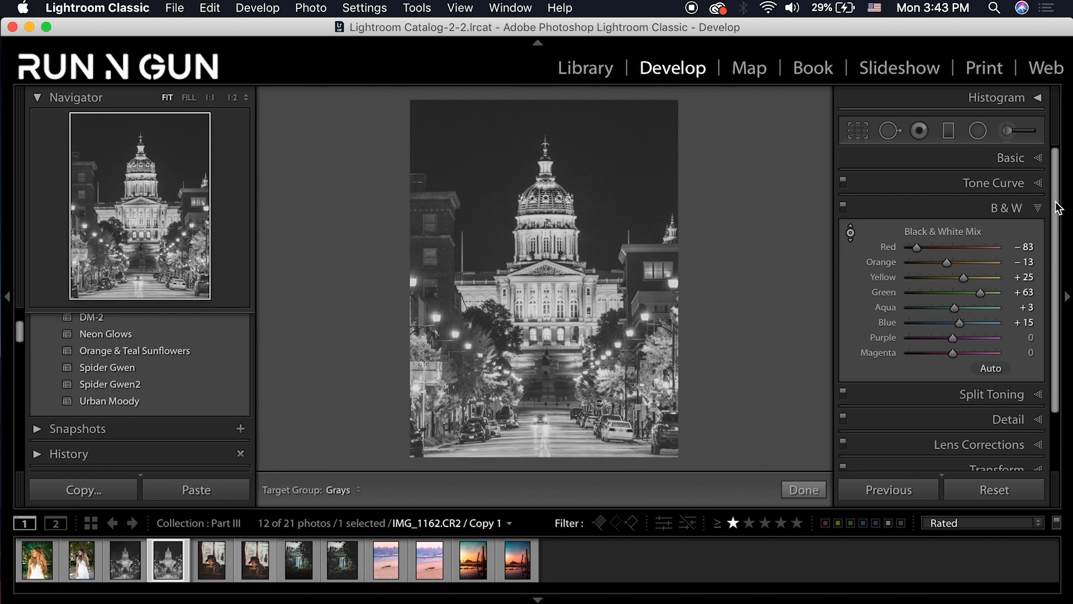
left_click(1037, 208)
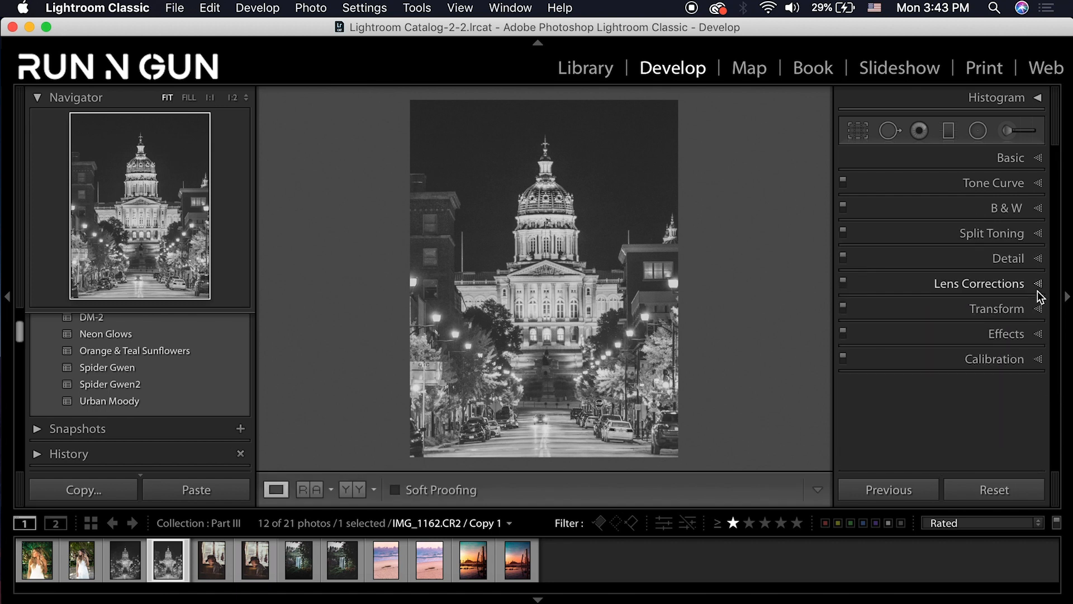
Add a post-crop vignette with Amount −37 and Feather 81, then compare against the other capitol version
left_click(1040, 329)
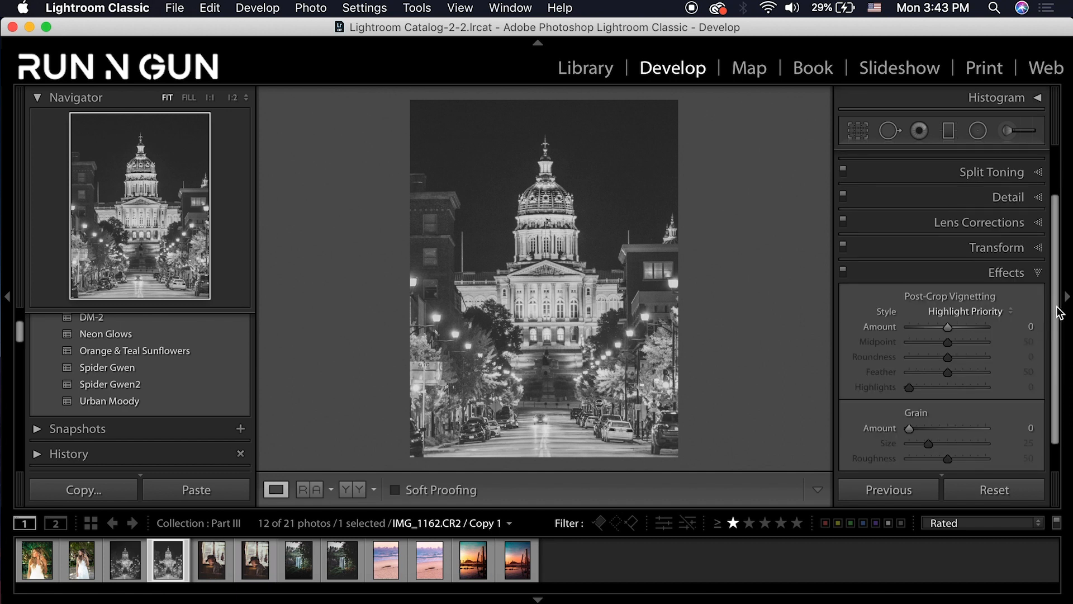
left_click_drag(1055, 307, 1054, 327)
left_click(933, 302)
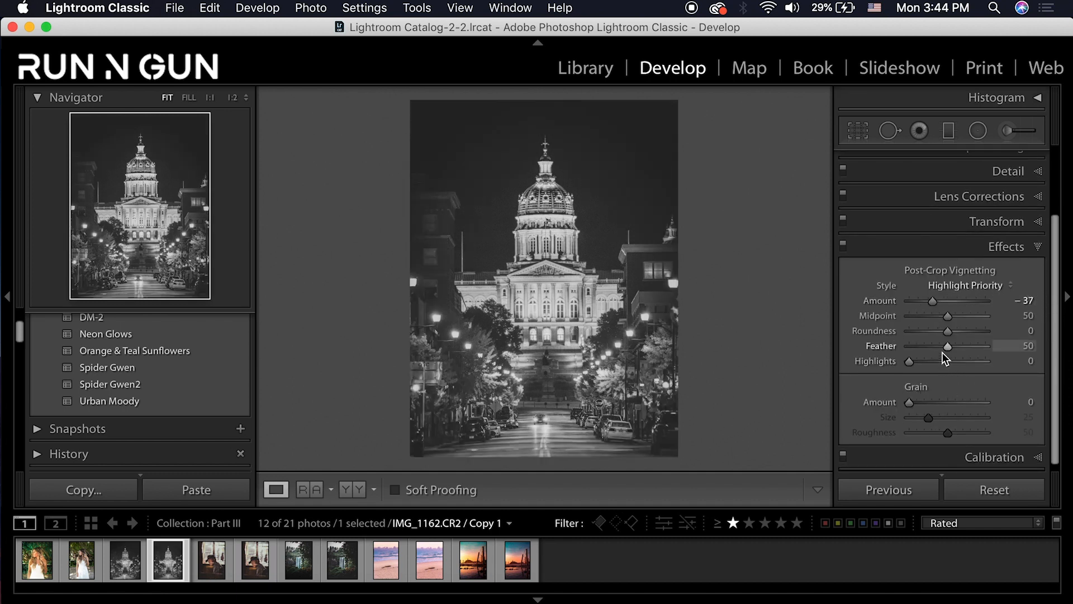
left_click_drag(946, 347, 971, 347)
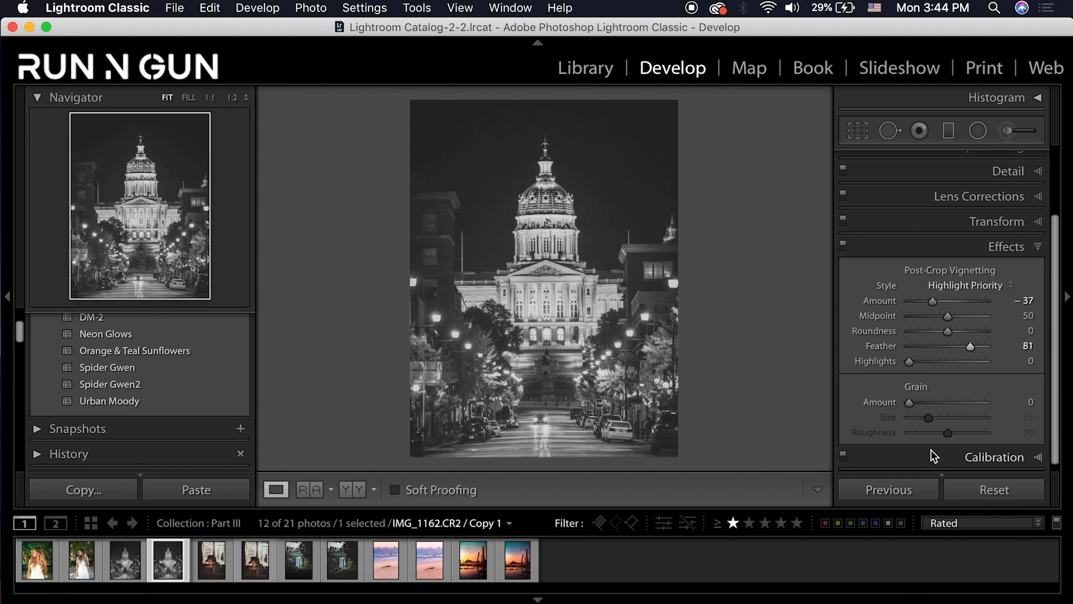
left_click(118, 568)
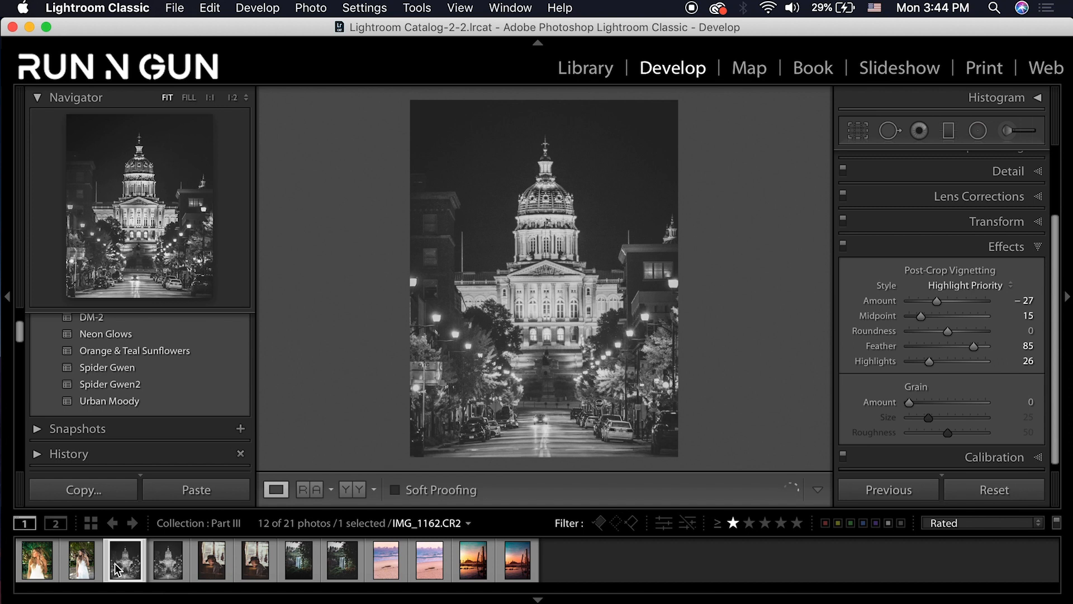
left_click(172, 568)
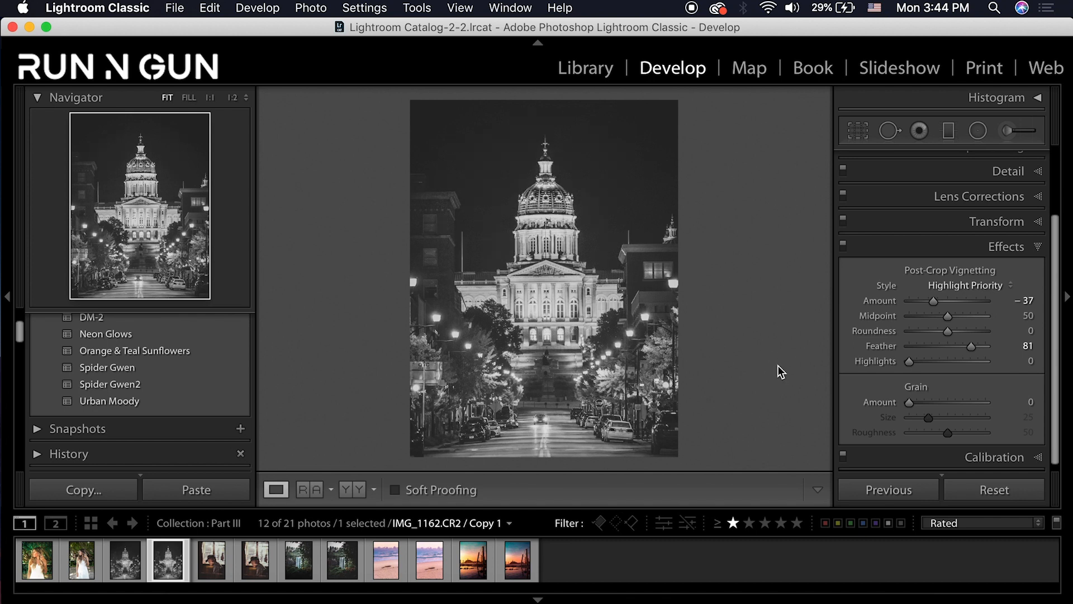
Reset the capitol's settings and undo it, then select the garden portrait's unedited IMG_3179 Copy 2
left_click(386, 8)
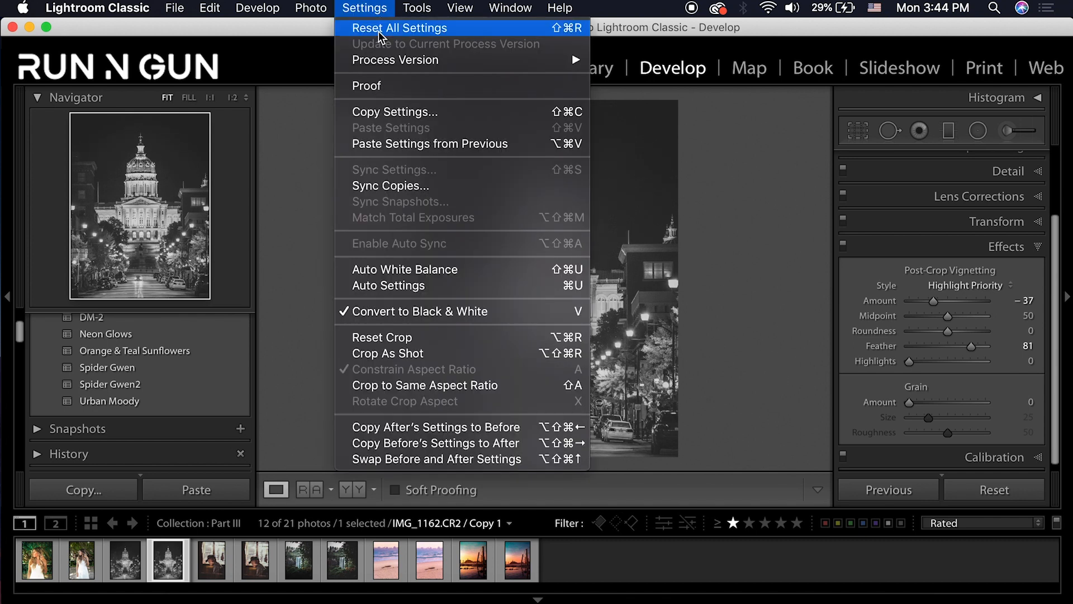
left_click(378, 31)
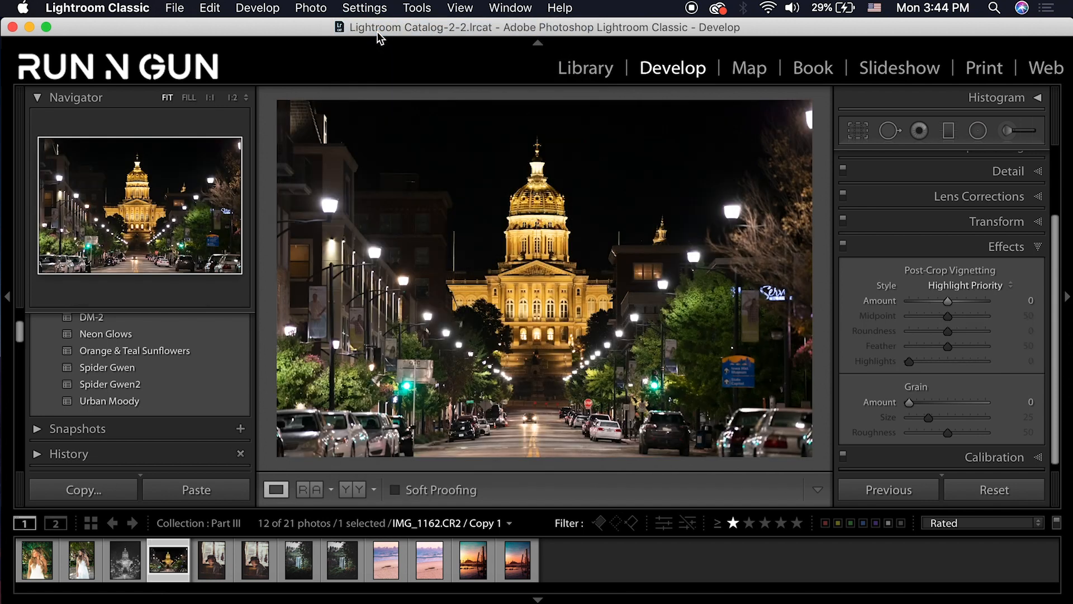
key("super+z")
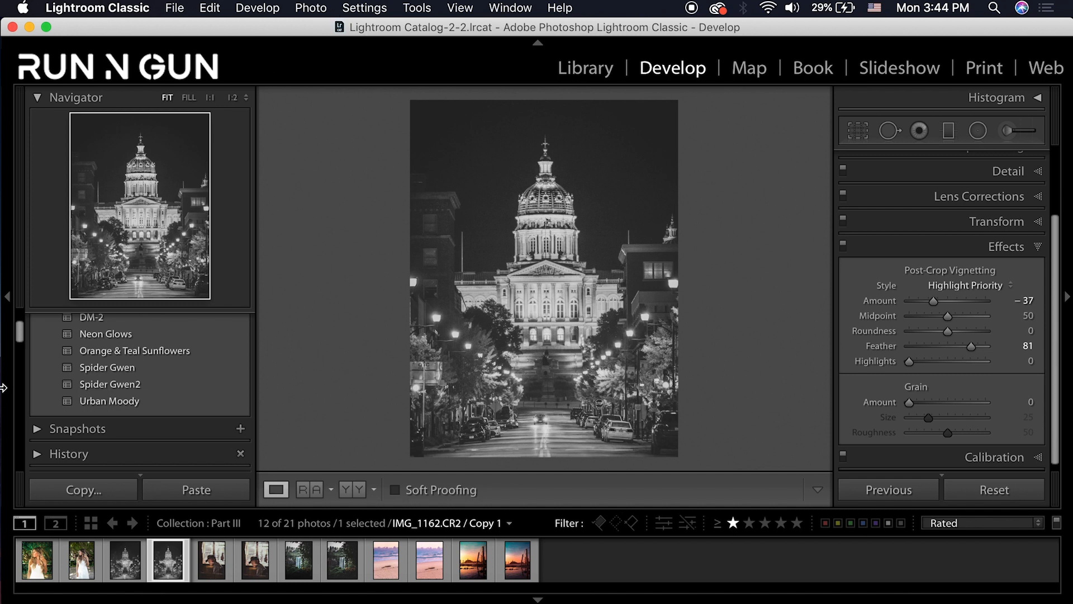
left_click(38, 576)
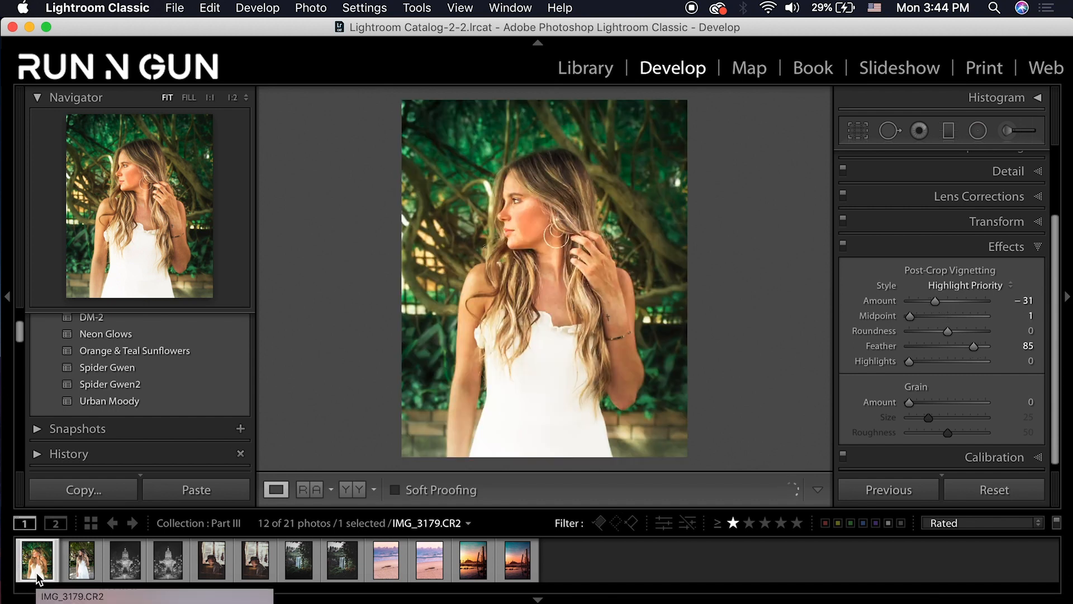
left_click(79, 575)
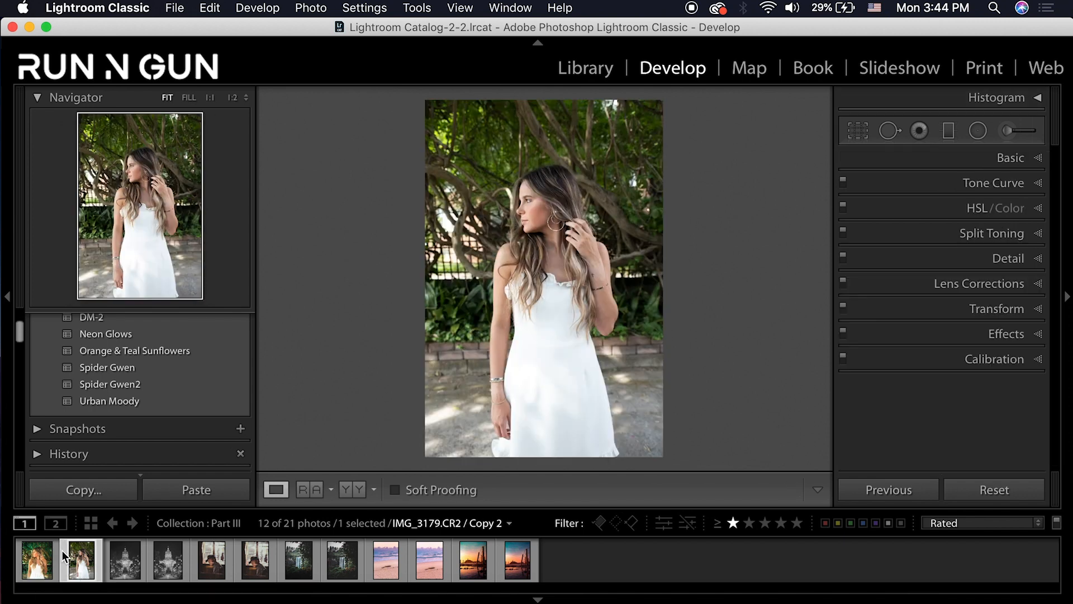
Apply the Adobe Portrait profile to the photo
left_click(1044, 158)
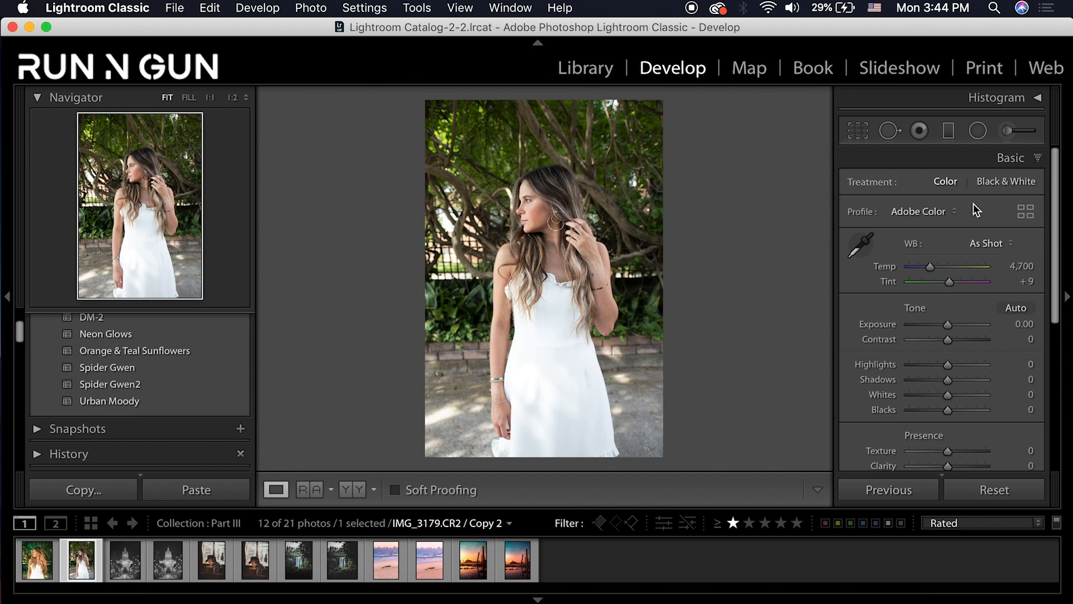
left_click(950, 212)
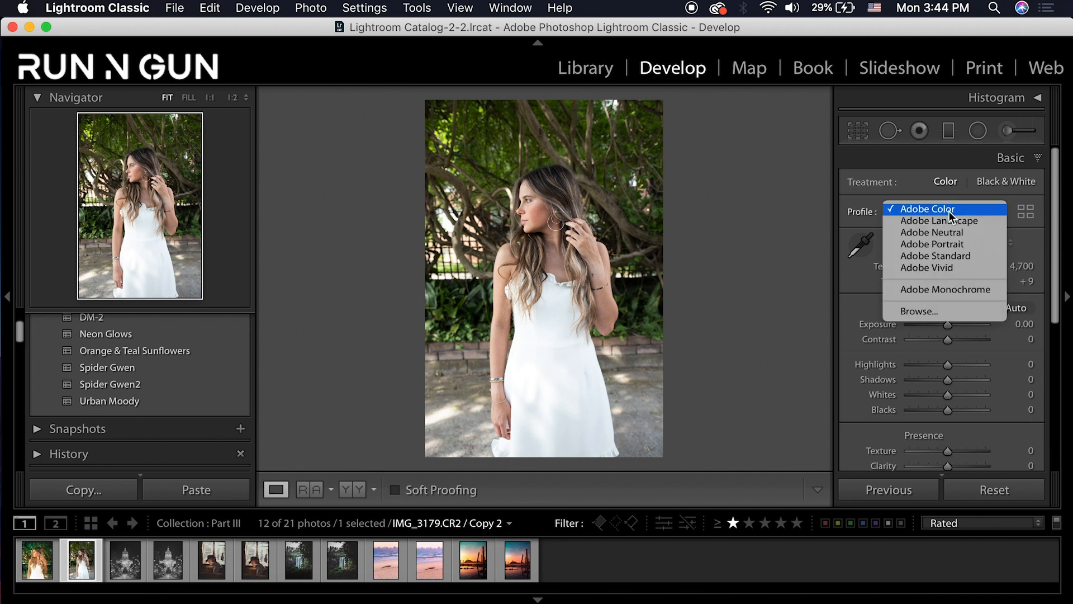
left_click(961, 268)
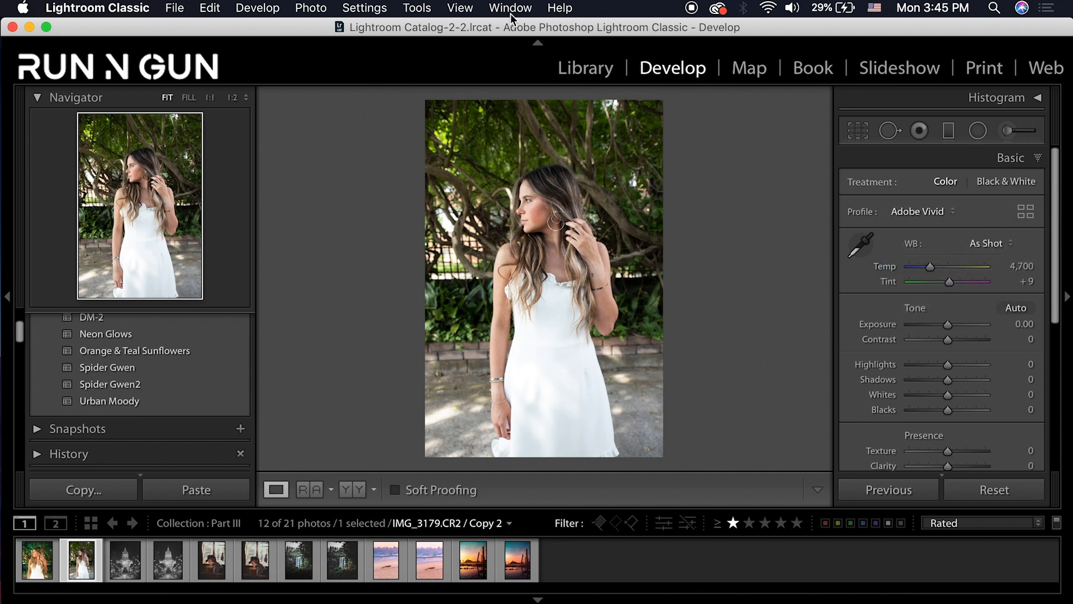
left_click(902, 212)
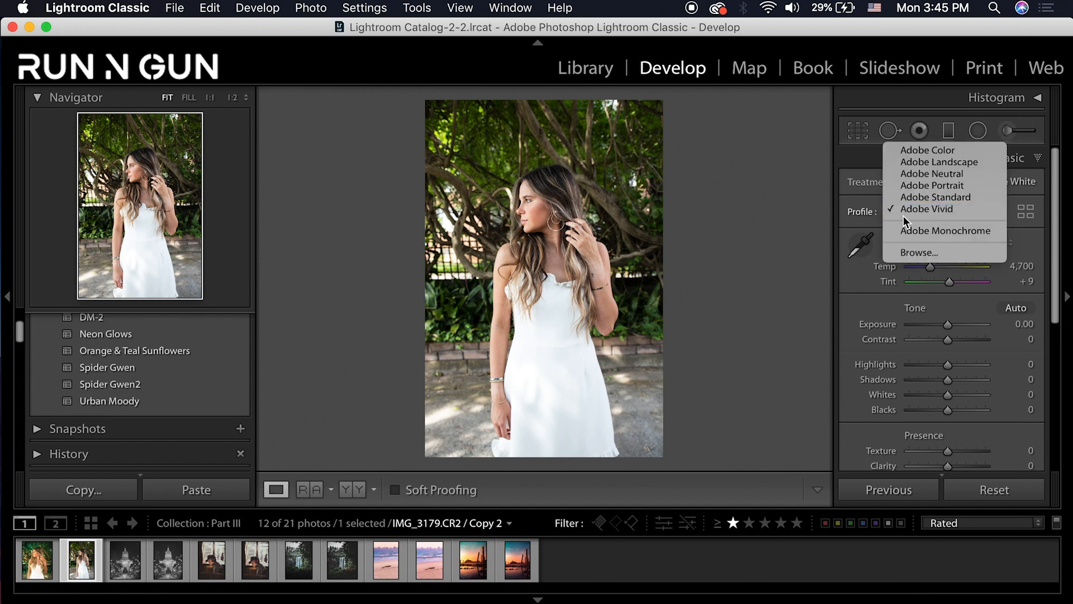
left_click(937, 186)
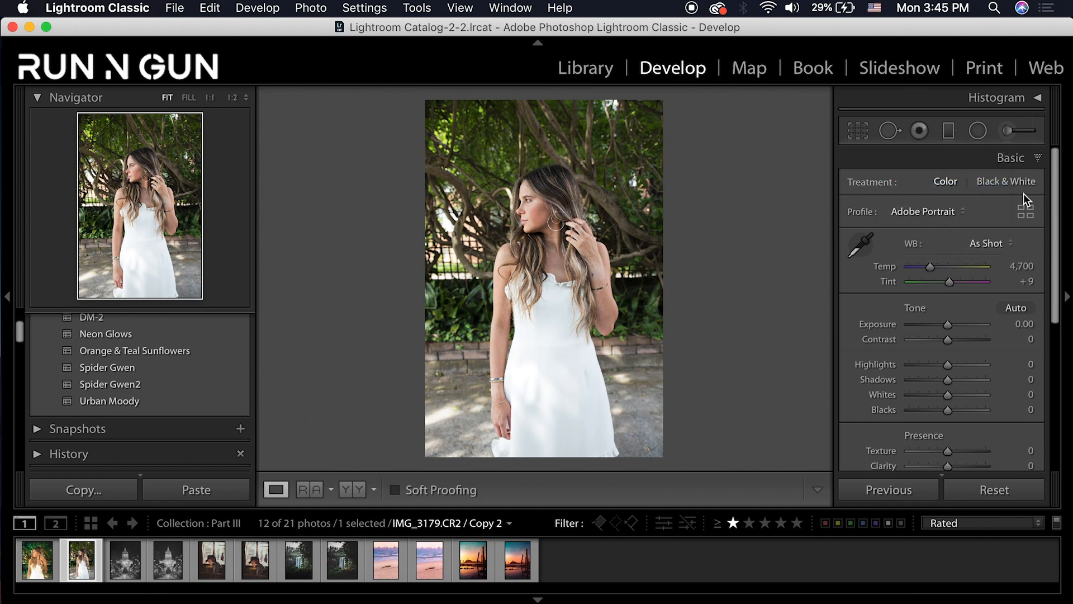
Warm the white balance to Temp 6,300 and Tint +20
left_click(1026, 266)
type("6300")
key("Return")
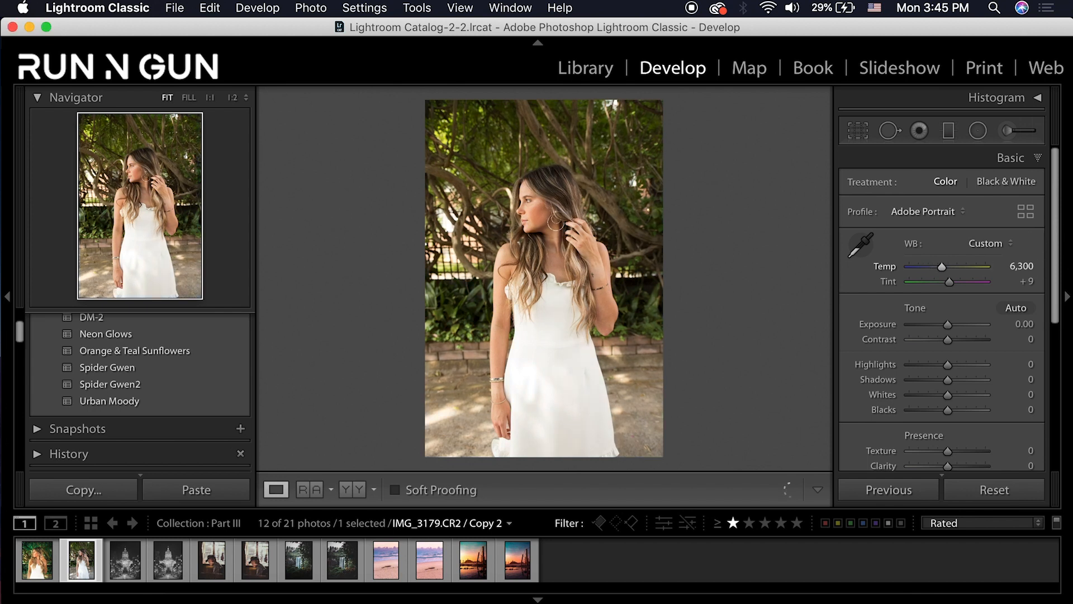
left_click(1026, 281)
type("20")
Crop to a tight 5 x 7 frame around her, rotated about 2.20°, and apply it
left_click(861, 132)
left_click(998, 192)
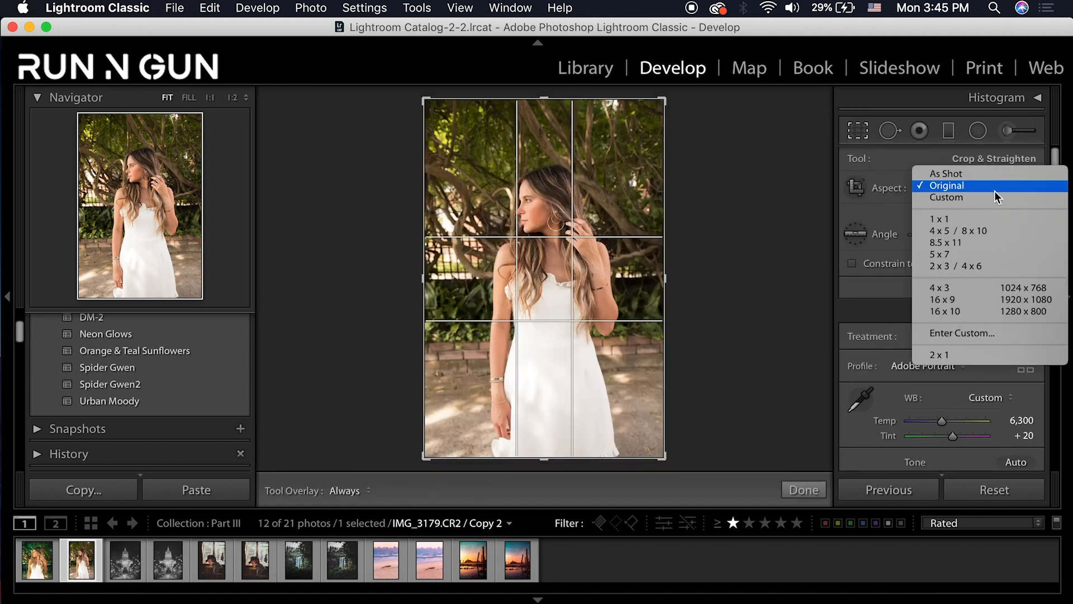
left_click(955, 257)
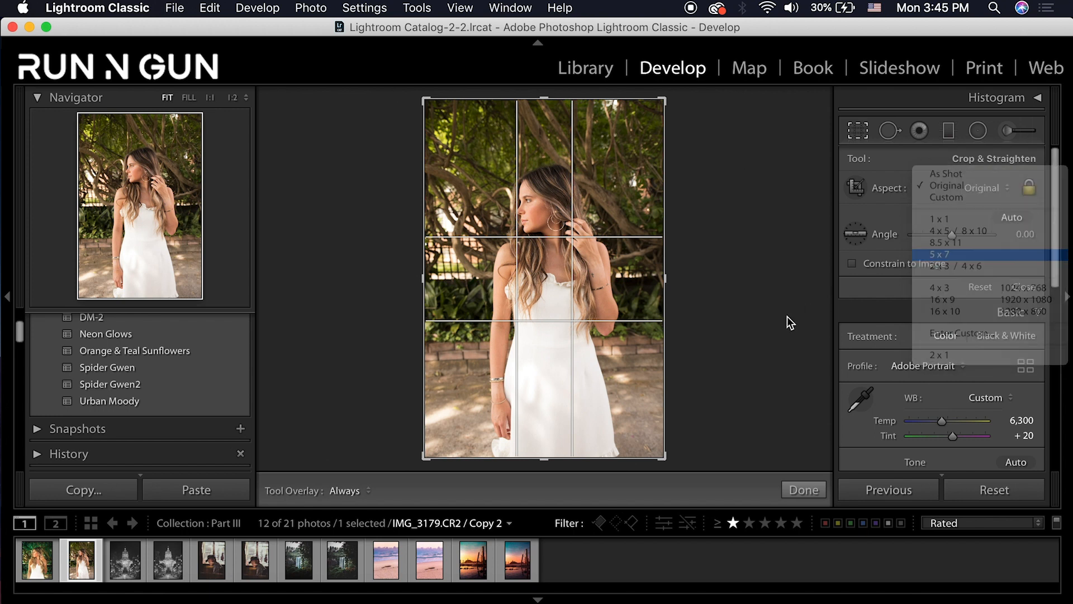
left_click_drag(544, 443, 557, 409)
left_click_drag(455, 149, 457, 152)
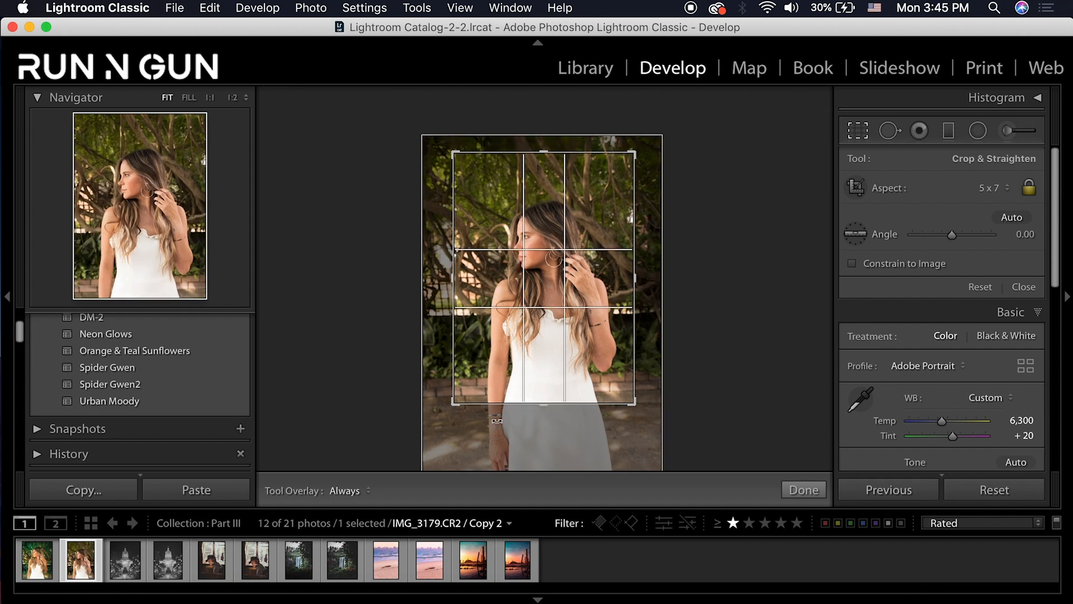
left_click_drag(655, 435, 643, 445)
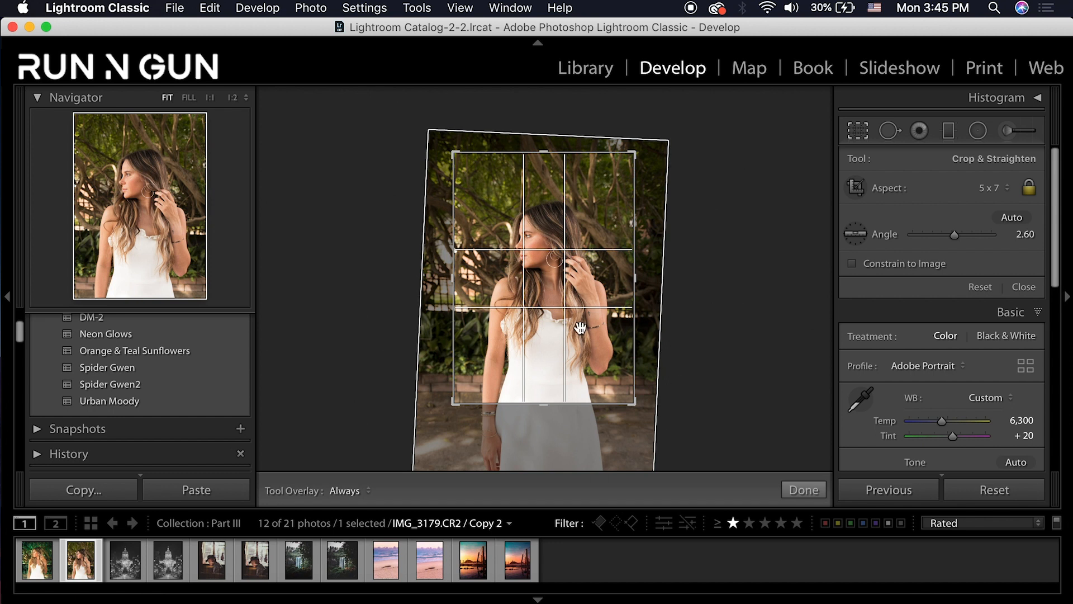
left_click_drag(543, 280, 540, 263)
left_click_drag(639, 447, 641, 448)
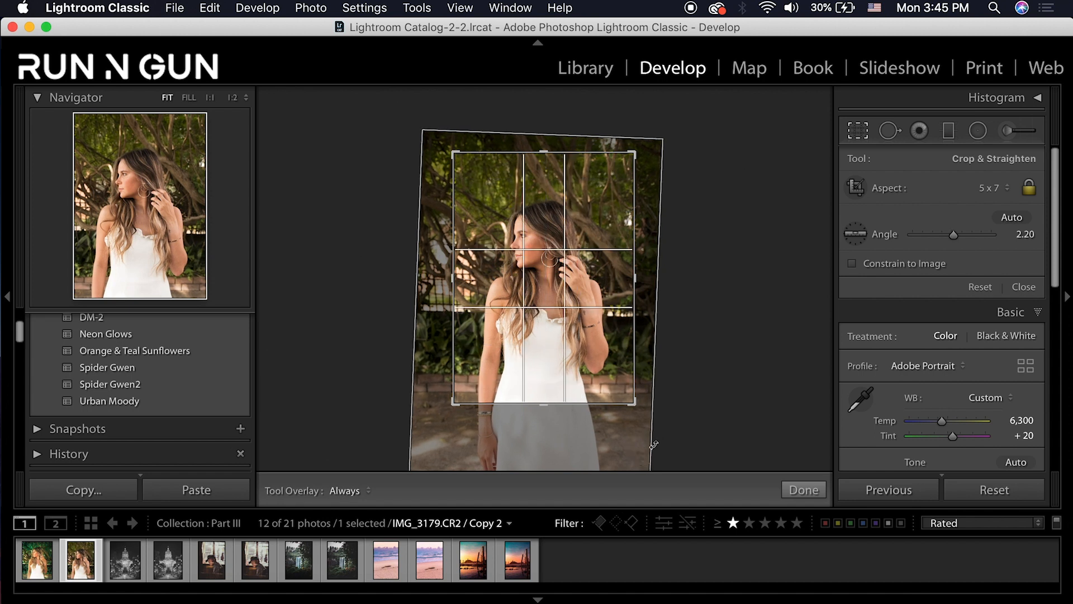
key("Return")
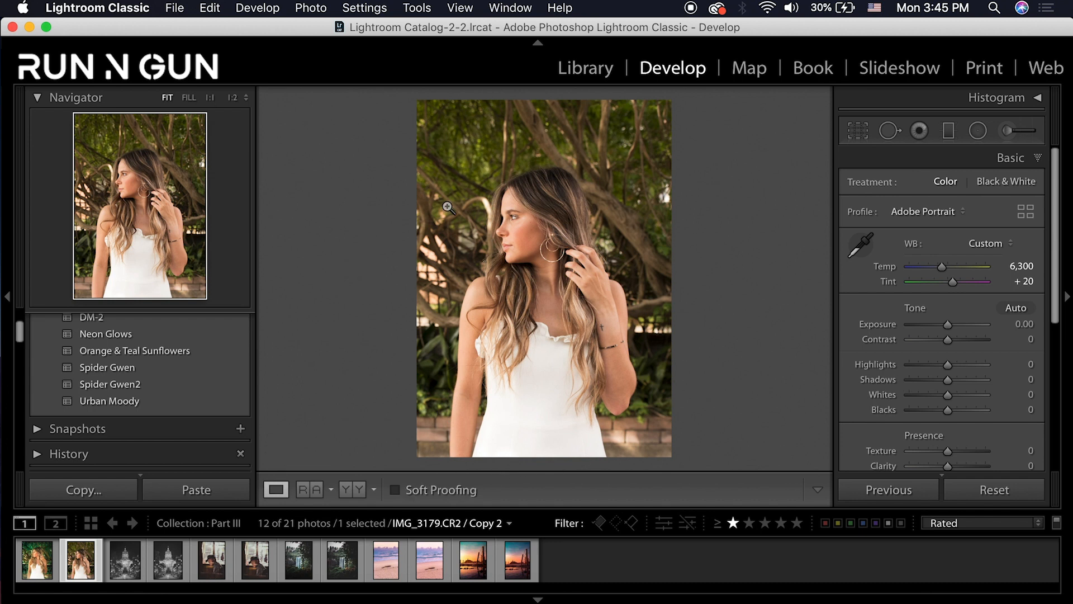
Set Exposure to -0.55 and Contrast to +50
left_click(1026, 324)
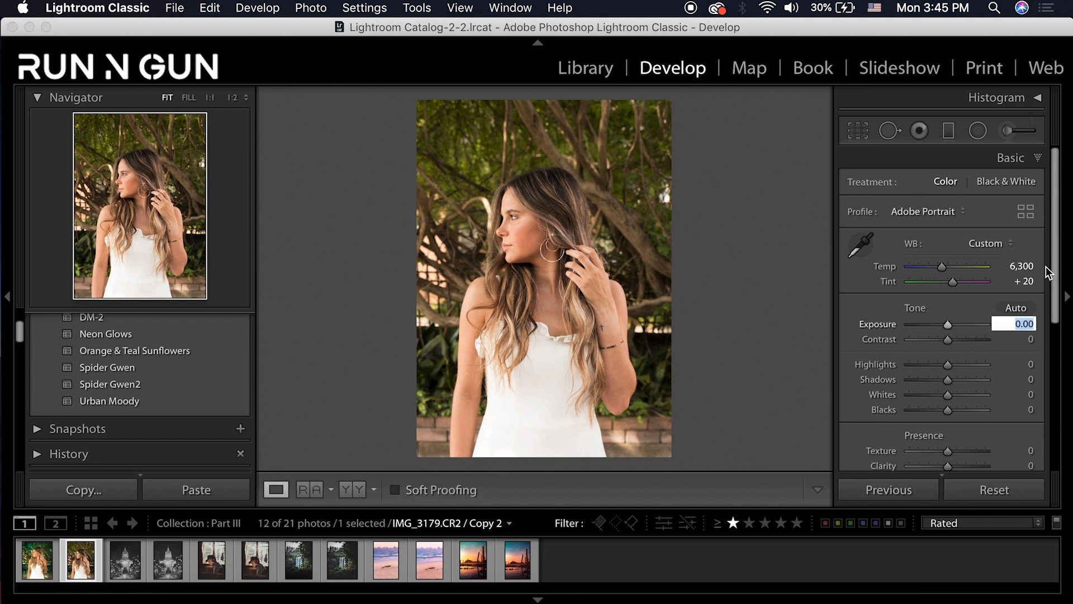
type("-.55")
key("Return")
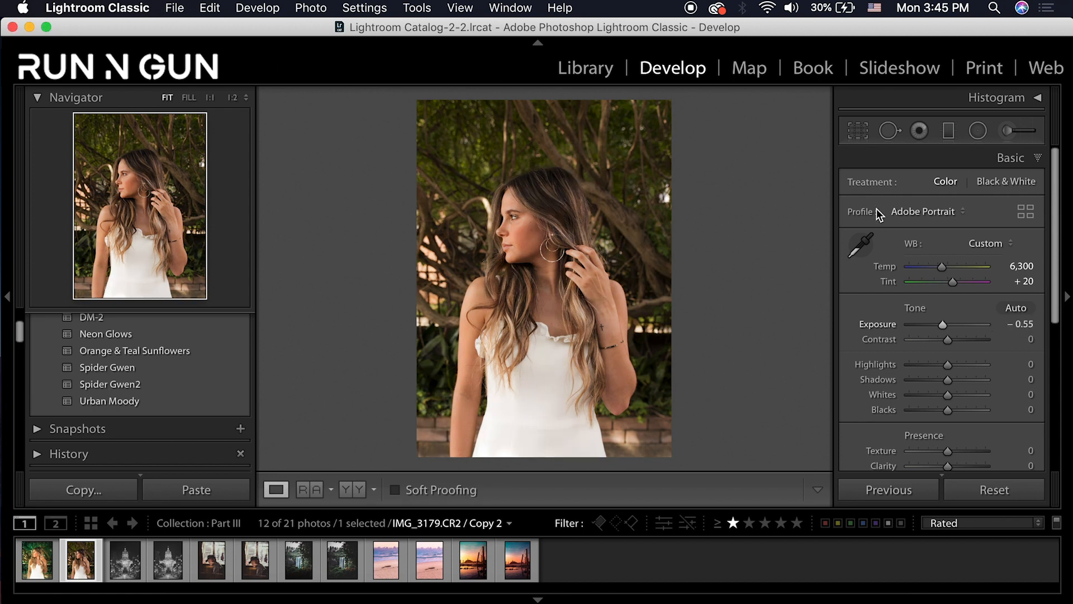
left_click(1031, 340)
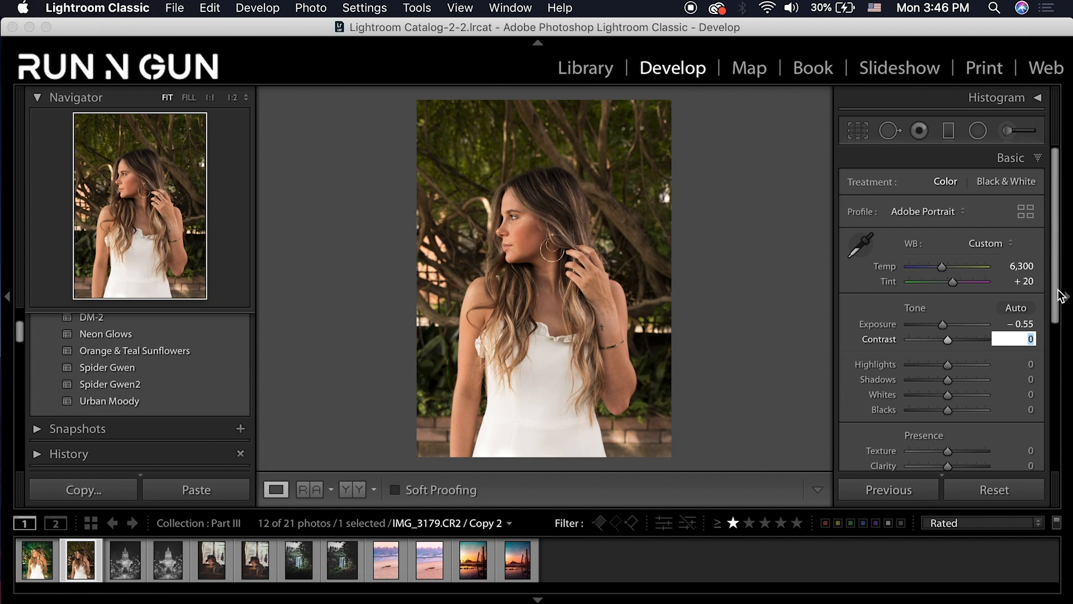
type("50")
key("Return")
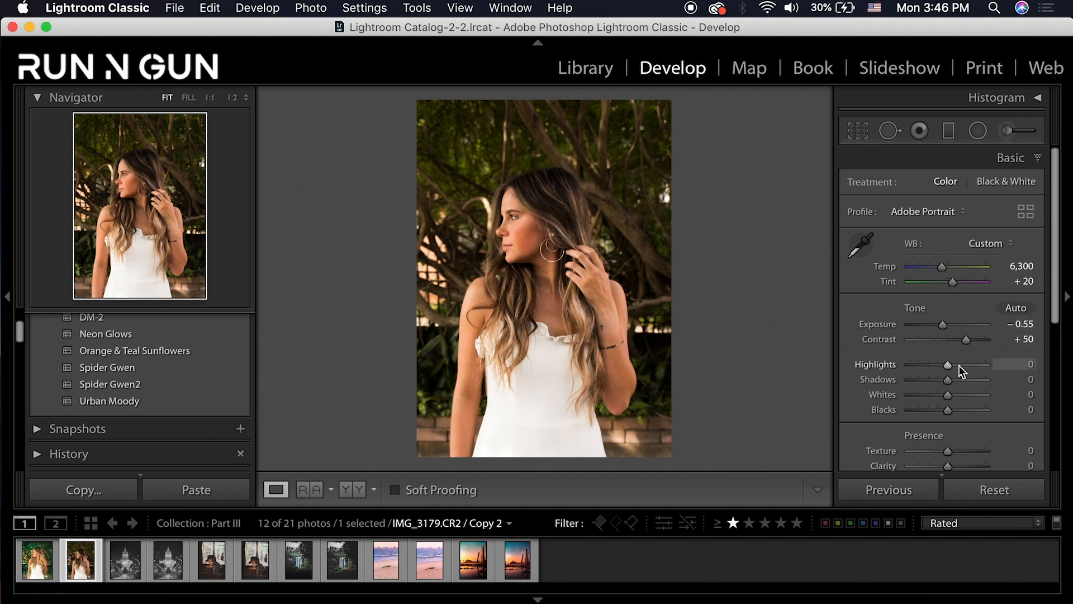
Set Highlights +42, Shadows +79, Whites -50 and Blacks +85
left_click_drag(959, 365, 964, 364)
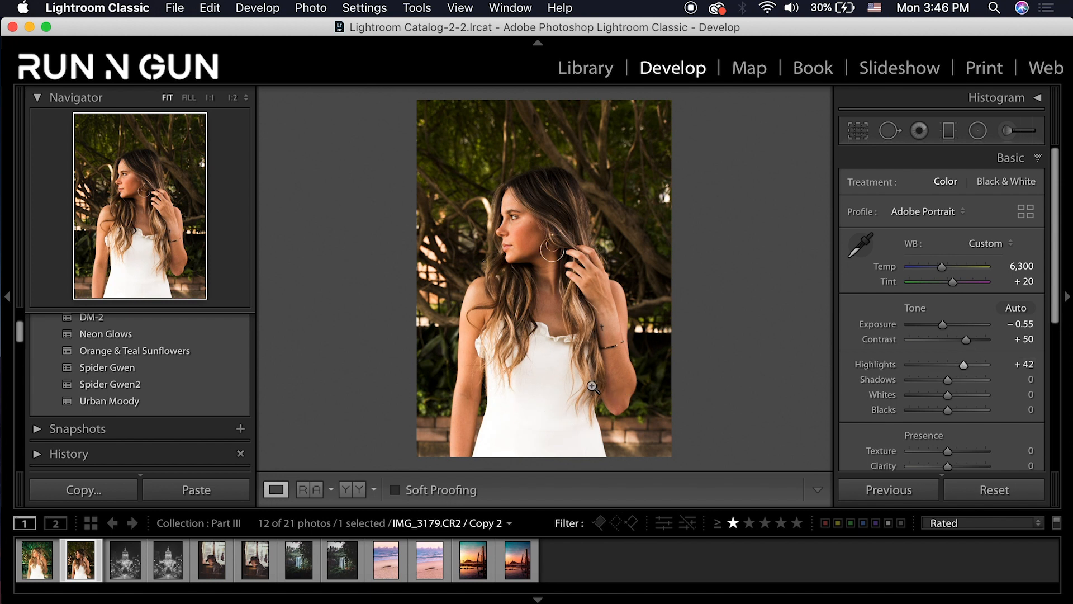
left_click(967, 380)
left_click_drag(968, 381, 978, 384)
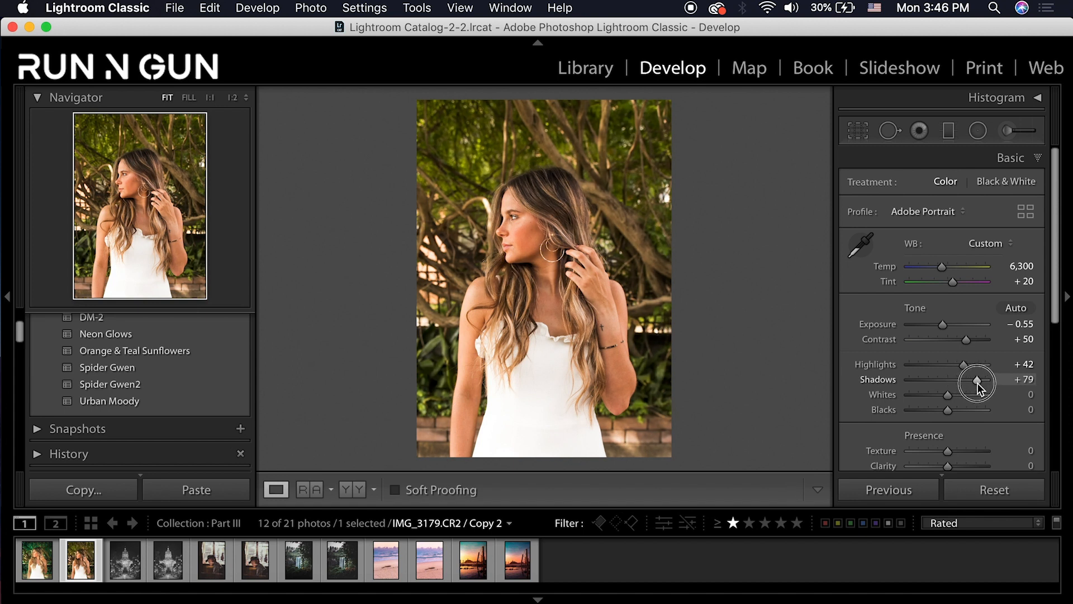
left_click_drag(949, 394, 930, 398)
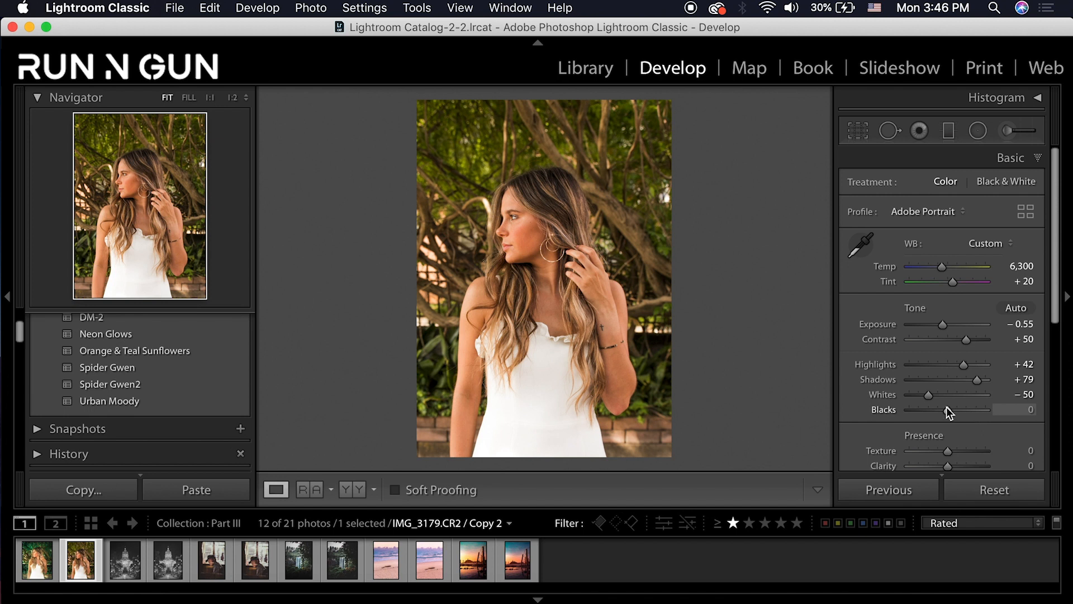
left_click_drag(948, 412, 980, 410)
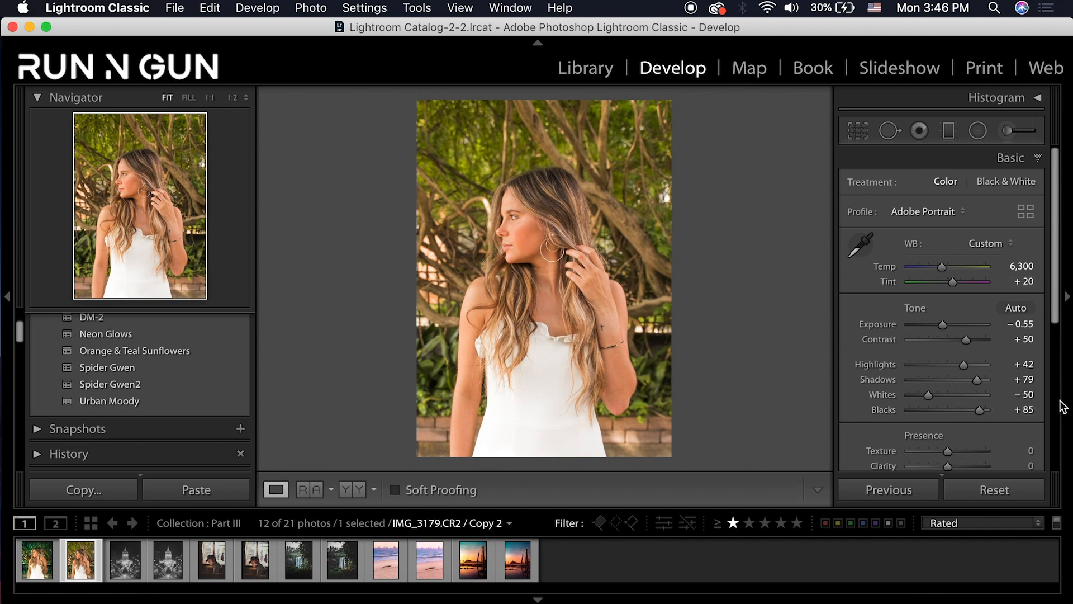
Soften the portrait with Dehaze -21 and Texture -15
scroll(952, 429, "down", 2)
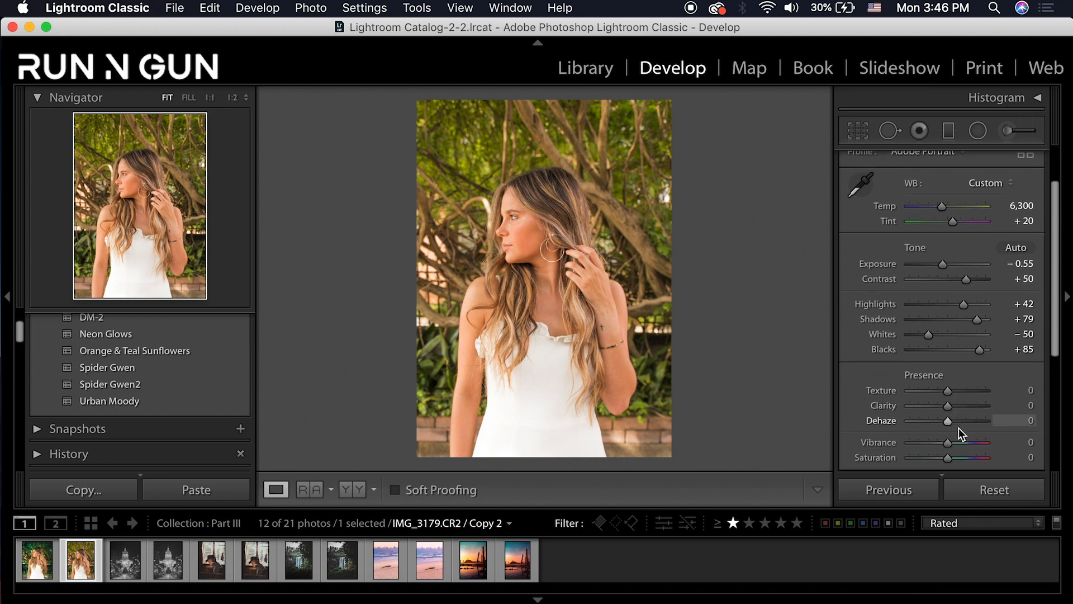
left_click(933, 421)
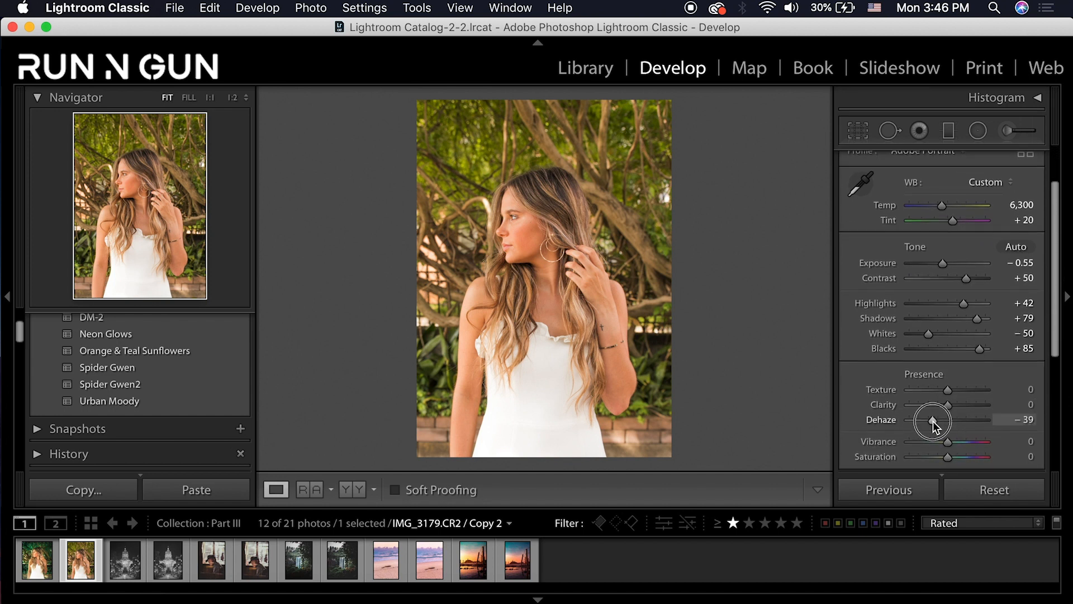
left_click_drag(936, 421, 940, 419)
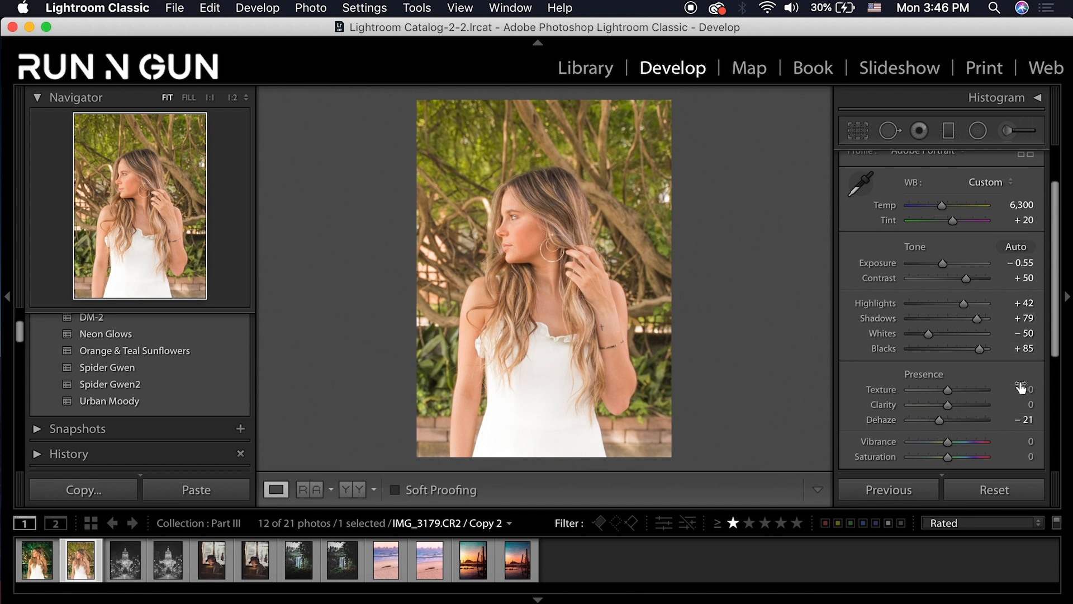
left_click(1029, 390)
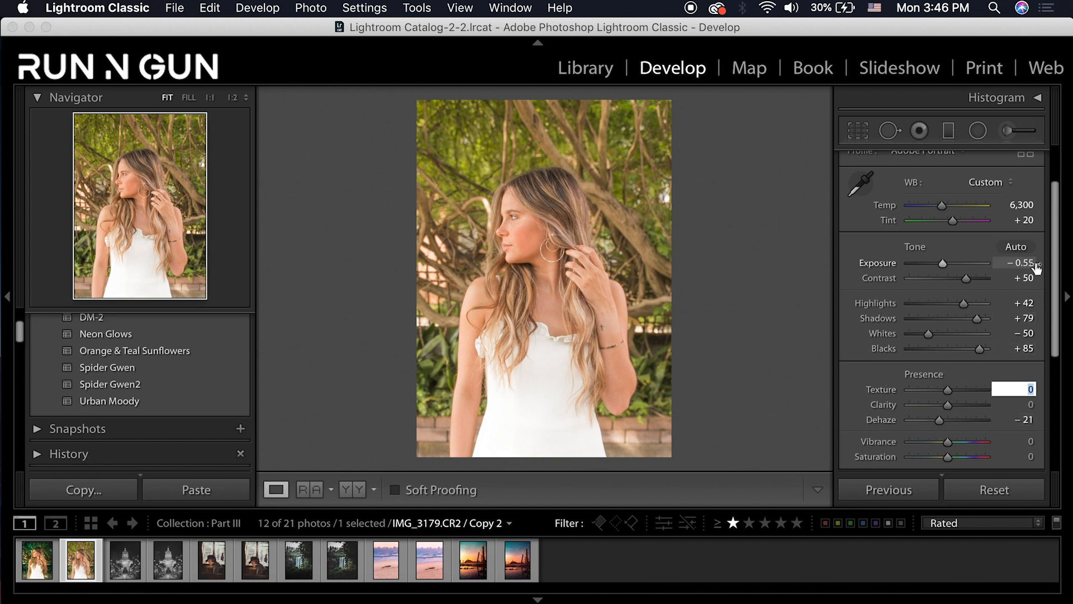
type("-")
type("15")
key("Return")
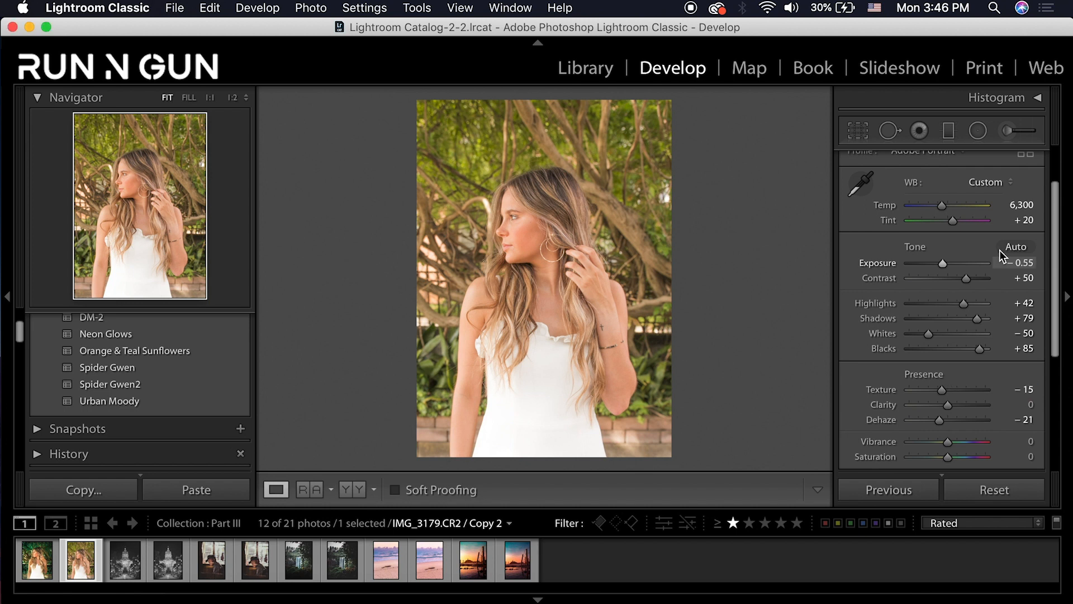
left_click(507, 219)
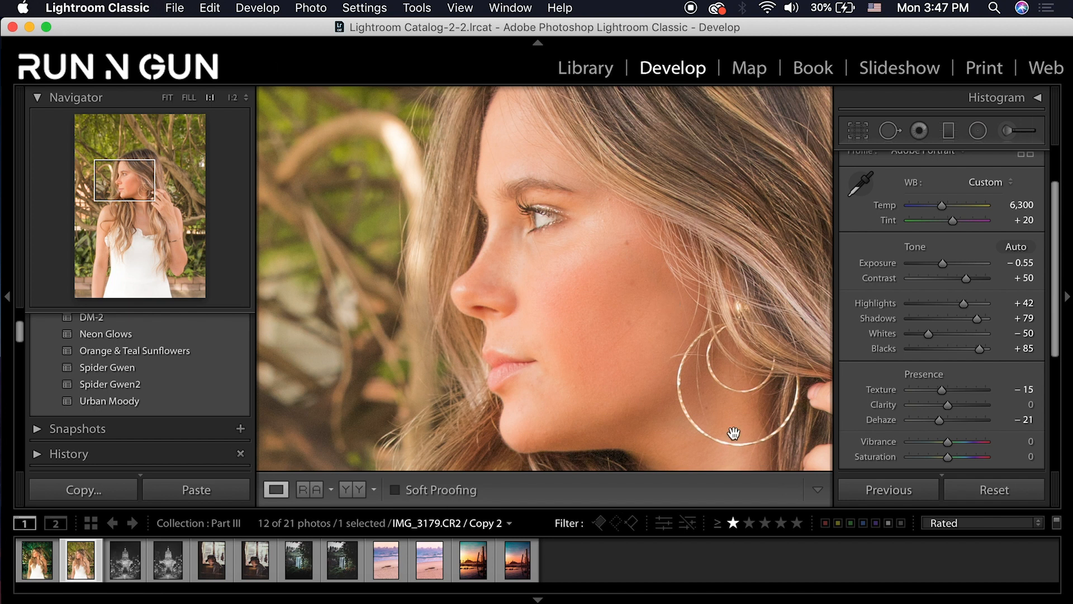
left_click(652, 332)
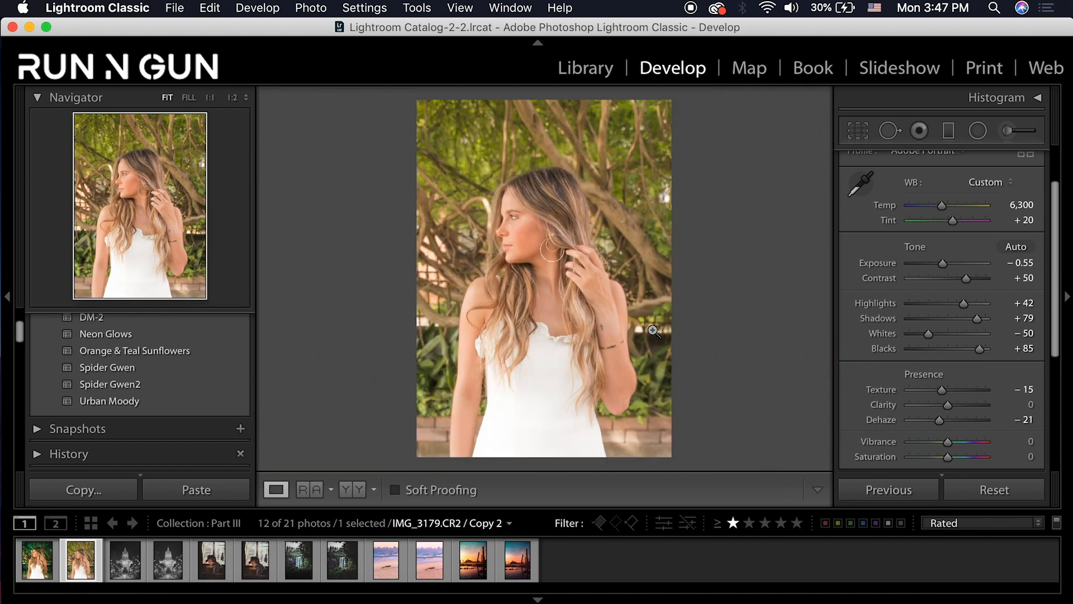
Set Vibrance to +35 and Saturation to -10
left_click(1032, 442)
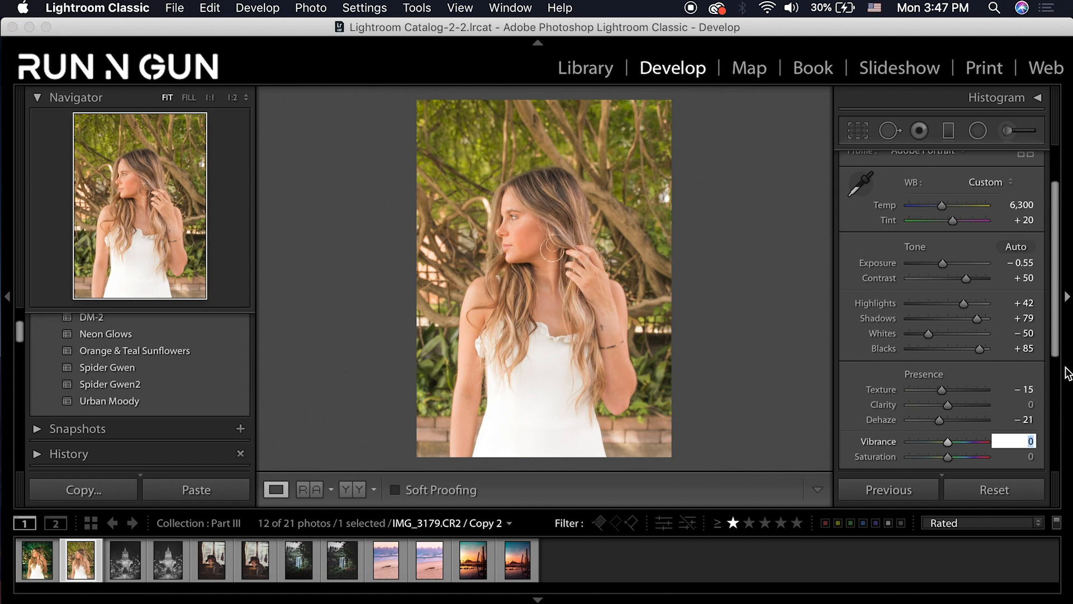
type("35")
key("Return")
left_click(1034, 456)
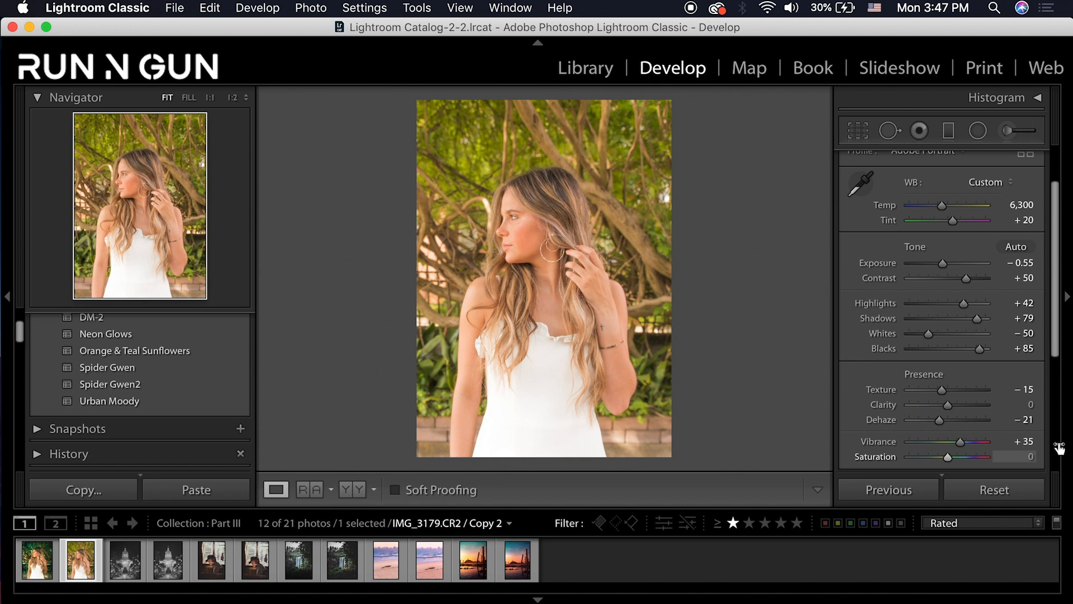
type("-1")
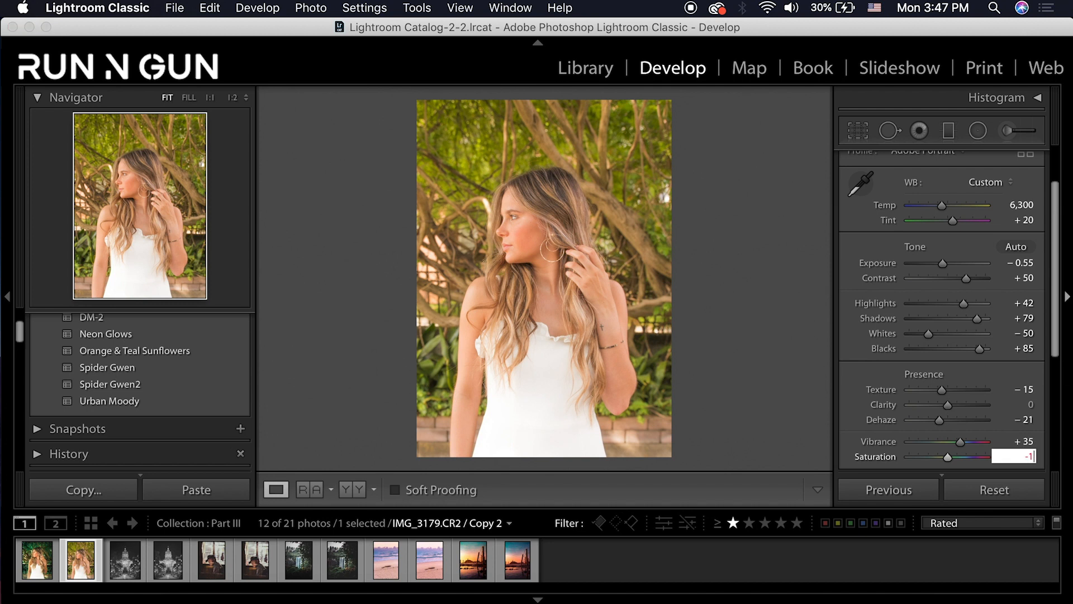
key("Return")
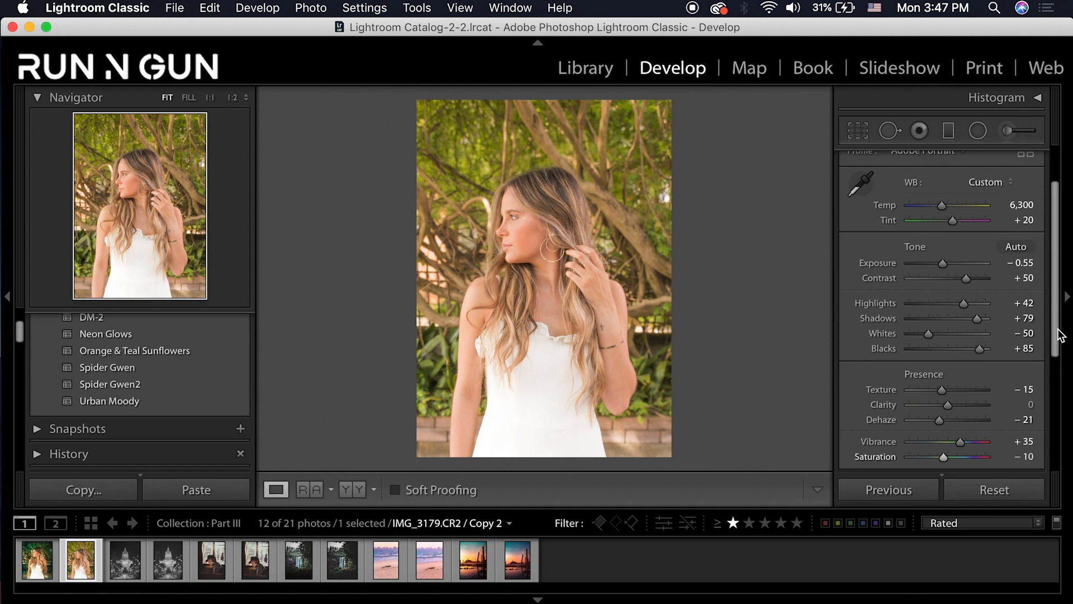
Shape the RGB tone curve with an upper point near 76.1 / 83.5 and a shadow point near 26.3 / 22.0
left_click_drag(1061, 346, 1065, 391)
scroll(1064, 392, "down", 2)
left_click(1040, 338)
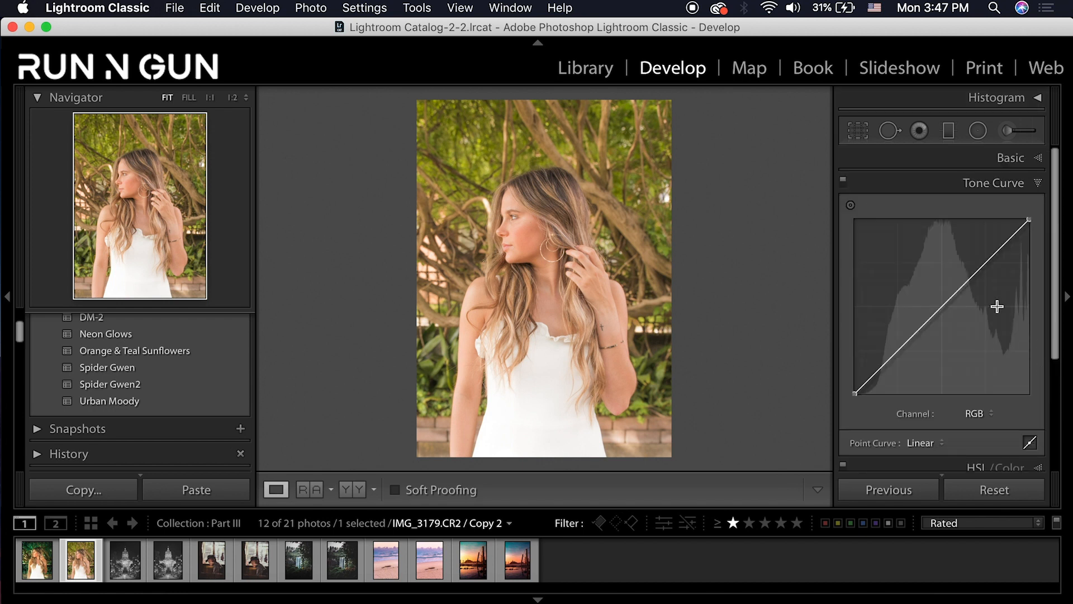
mouse_move(982, 265)
left_mouse_down()
mouse_move(988, 242)
mouse_move(990, 252)
left_mouse_up()
left_click(901, 350)
left_click_drag(900, 350, 900, 357)
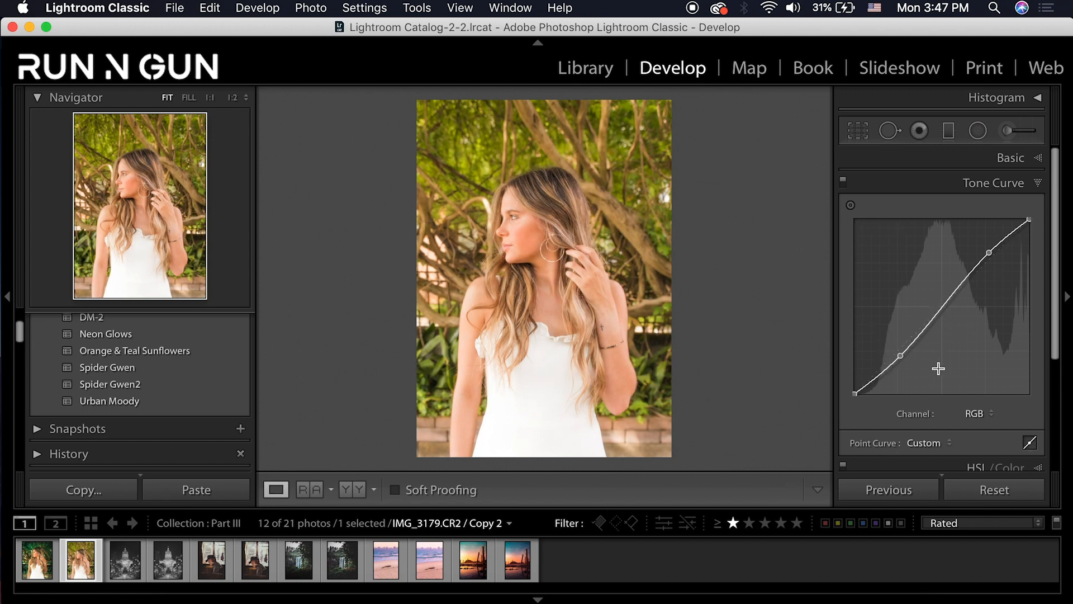
left_click(1040, 189)
Set HSL hue to Yellow +88, Green +83 and Aqua −84
left_click(1042, 216)
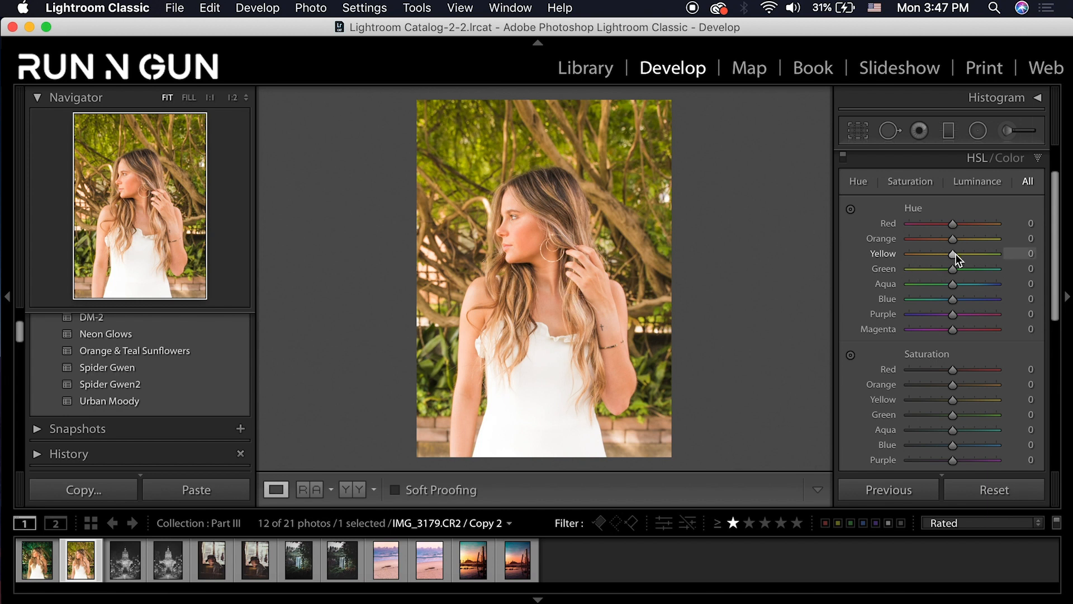
left_click_drag(955, 254, 989, 278)
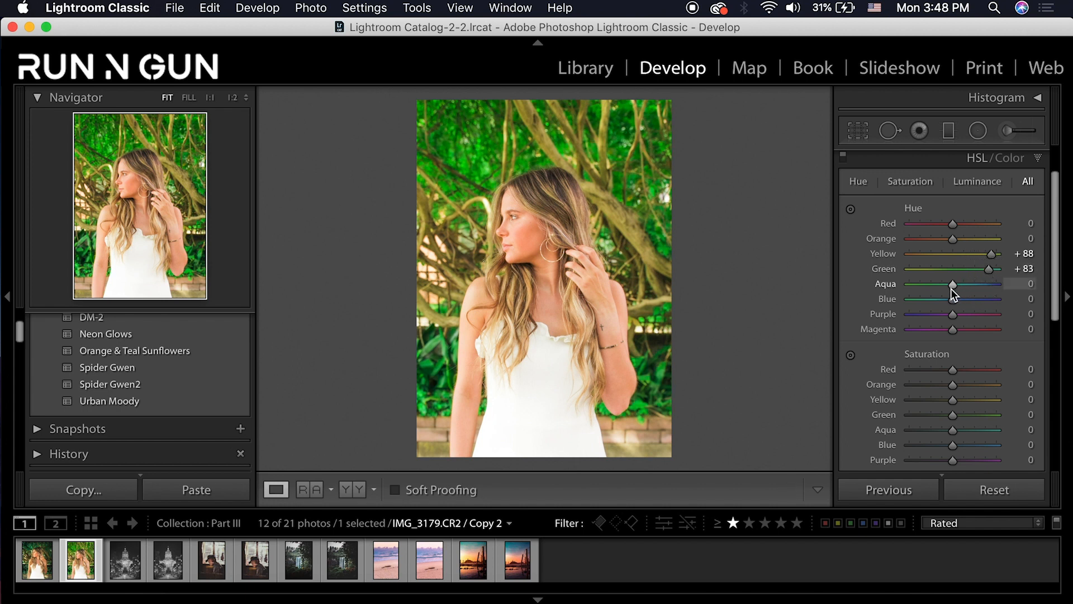
left_click_drag(954, 287, 918, 286)
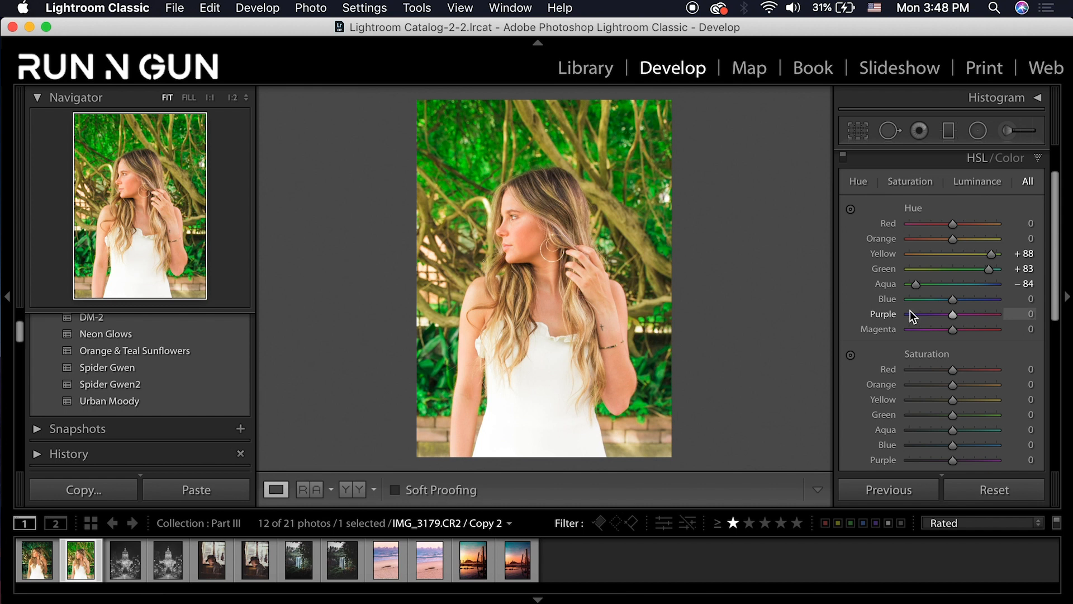
scroll(1018, 349, "down", 1)
scroll(1018, 346, "down", 8)
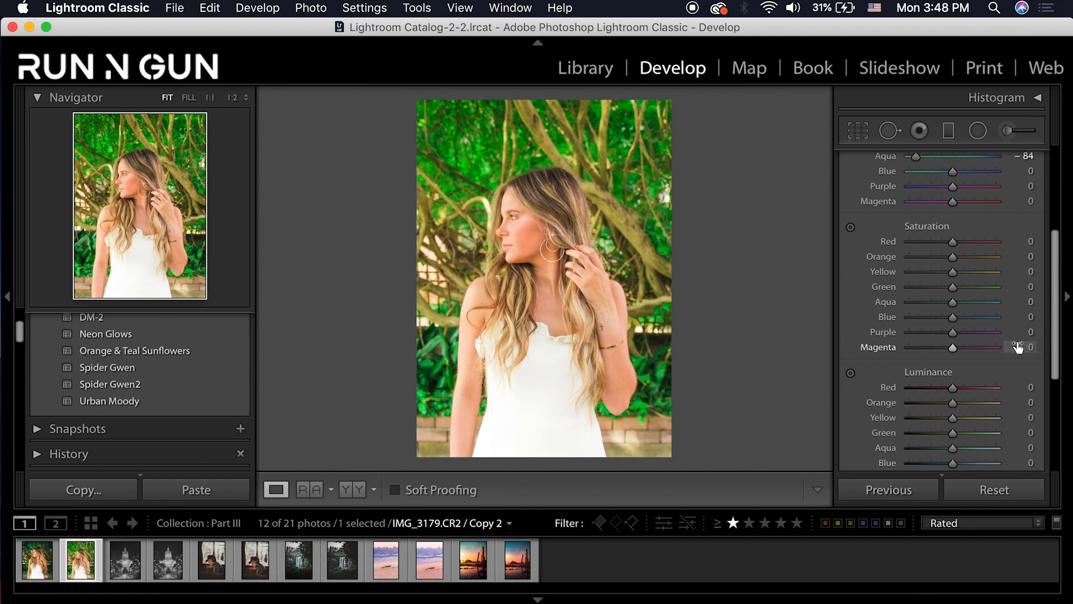
Lower HSL saturation: Orange −15, Yellow −38, Green −64, Aqua −41, Blue −24
scroll(984, 341, "down", 1)
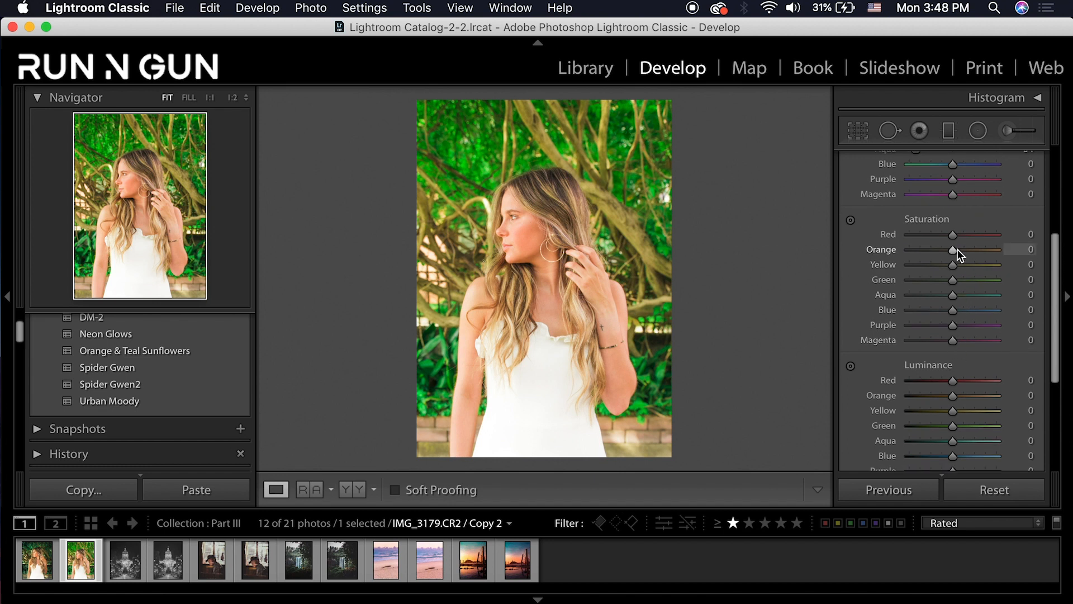
left_click_drag(949, 248, 937, 265)
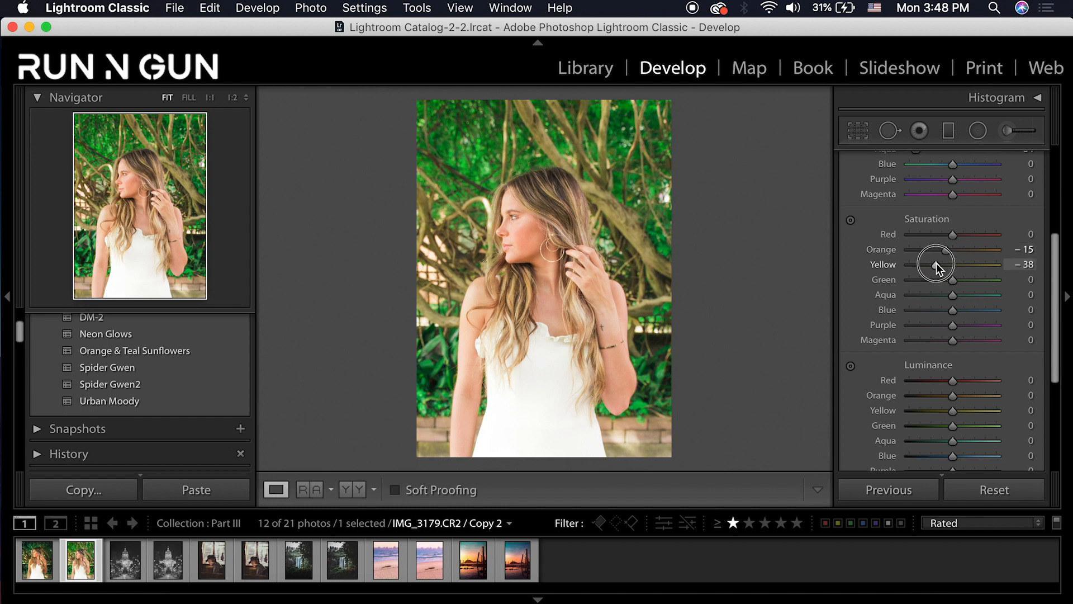
left_click_drag(924, 280, 924, 280)
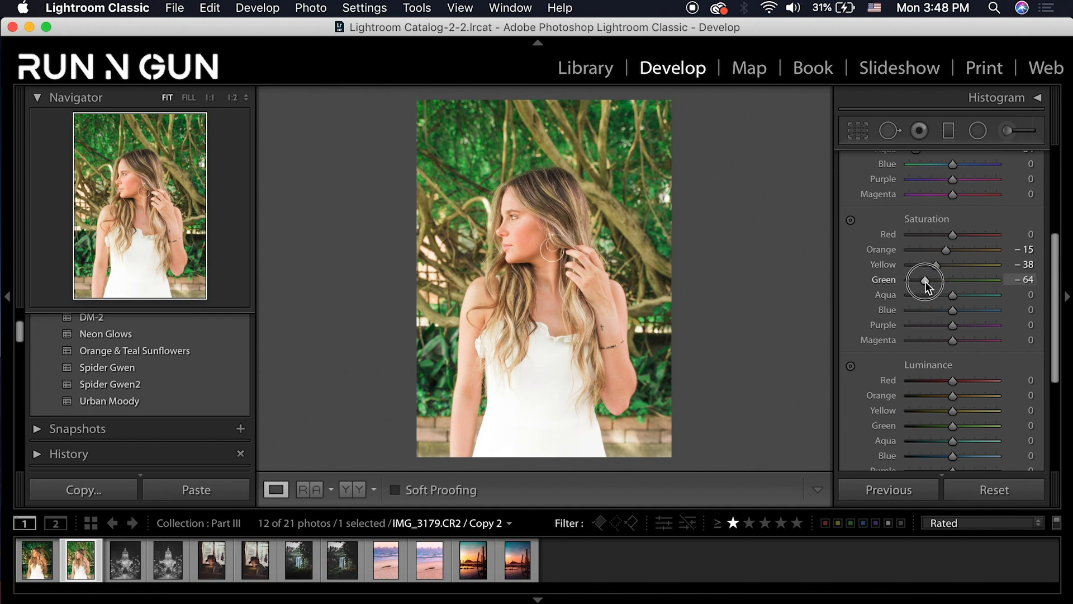
left_click_drag(925, 281, 923, 286)
left_click(935, 293)
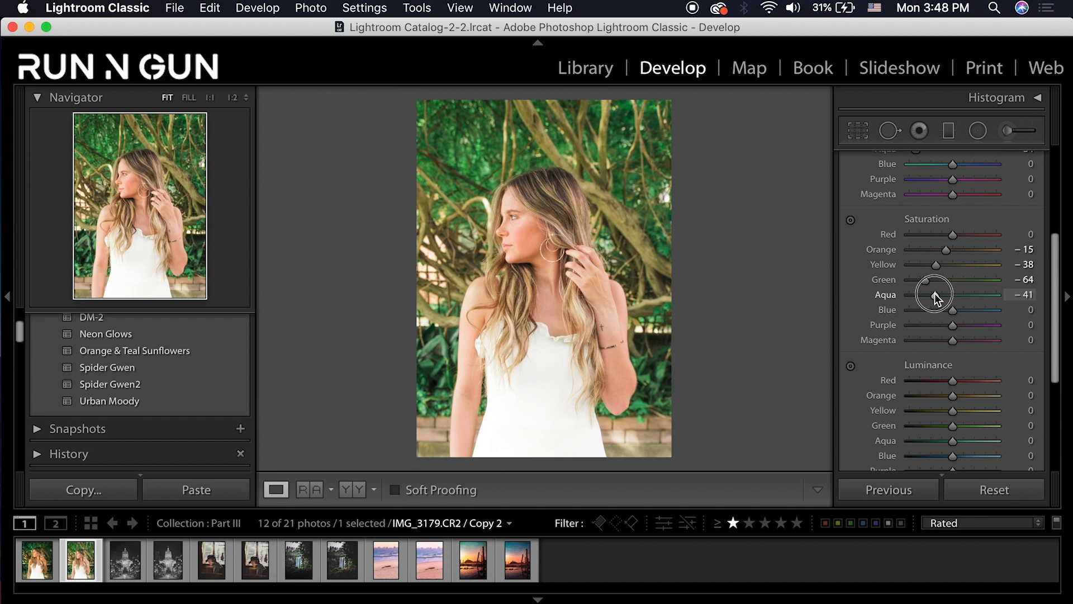
left_click(941, 311)
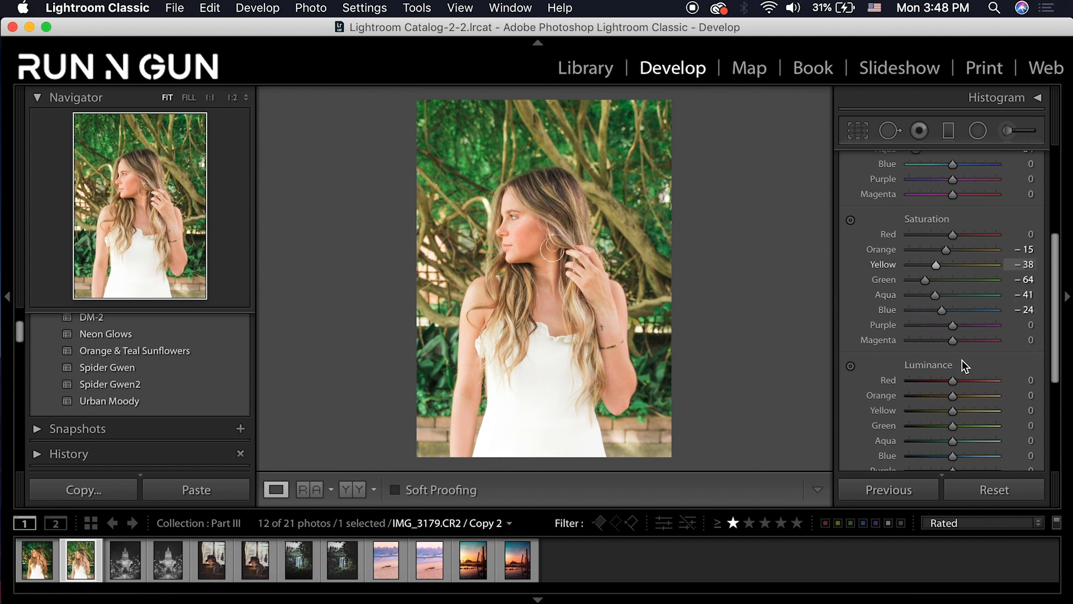
left_click(1053, 280)
left_click_drag(1054, 280, 1038, 310)
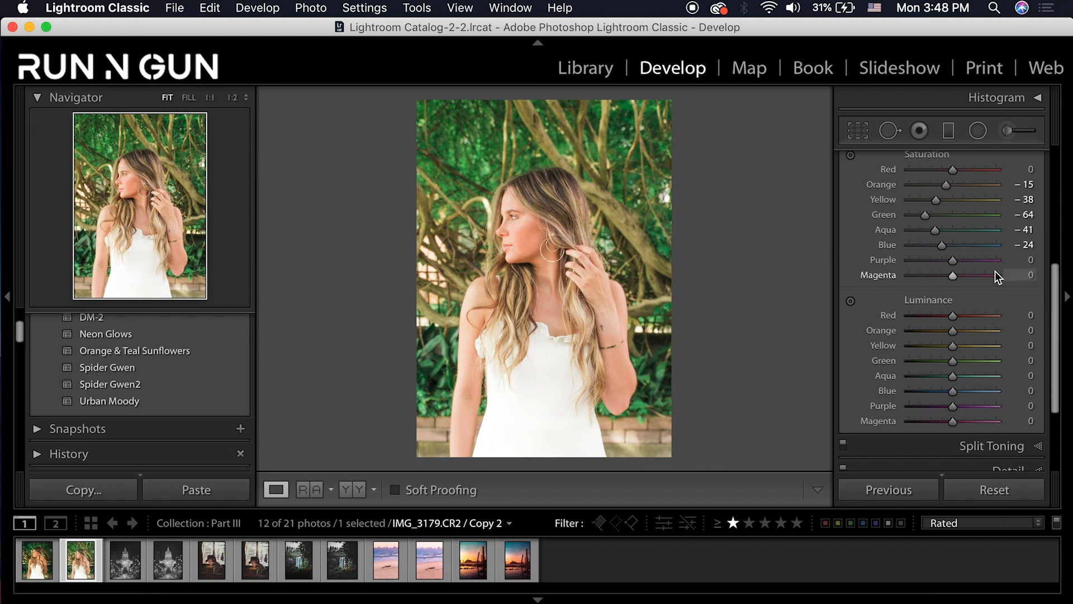
Set HSL luminance: Orange −12, Yellow +31, Green +56, Aqua −36, Blue −29, Purple −14
left_click_drag(955, 333, 948, 333)
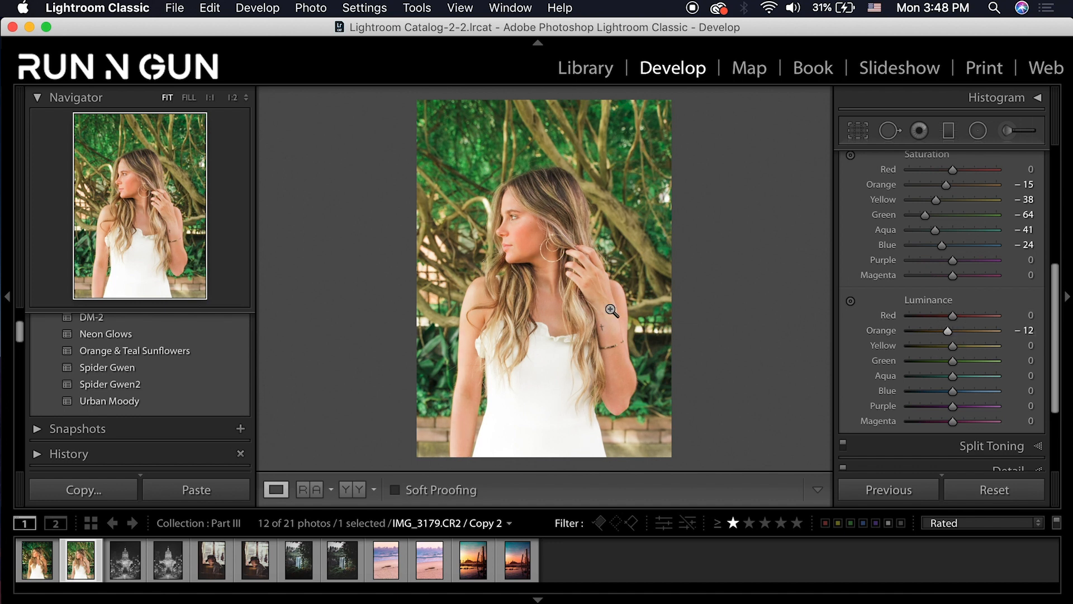
left_click(978, 344)
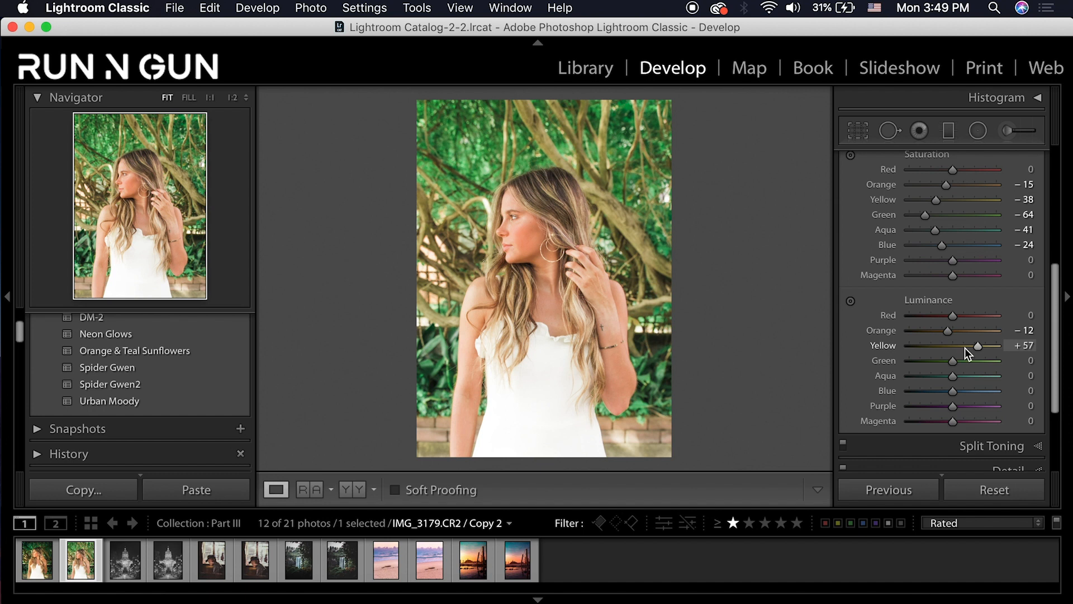
left_click_drag(965, 347, 937, 380)
left_click(940, 390)
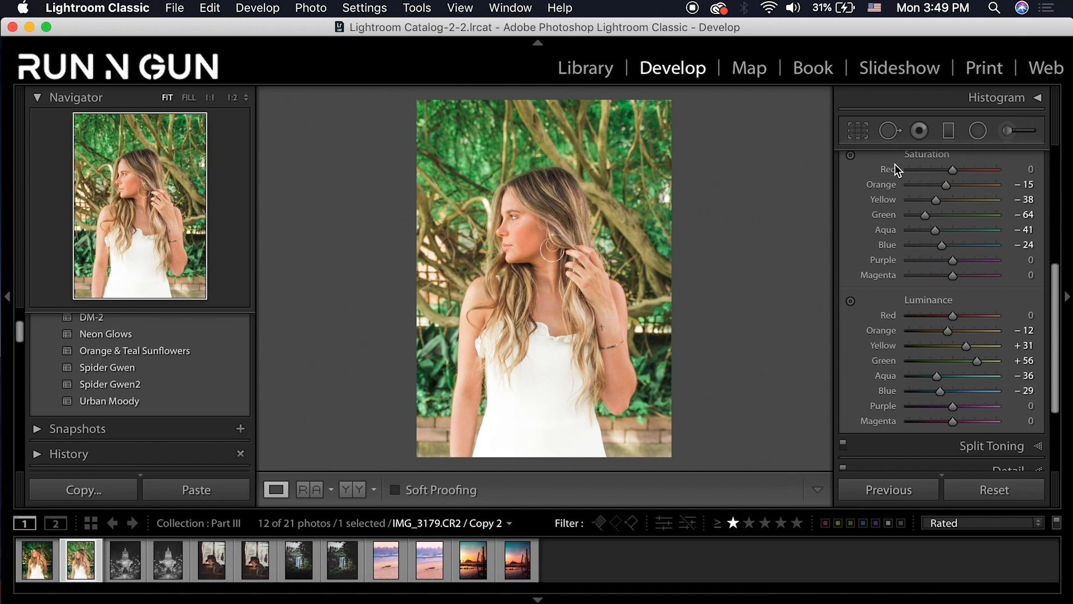
mouse_move(952, 406)
left_mouse_down()
mouse_move(939, 406)
mouse_move(950, 408)
left_mouse_up()
scroll(1035, 304, "up", 5)
scroll(1046, 180, "up", 3)
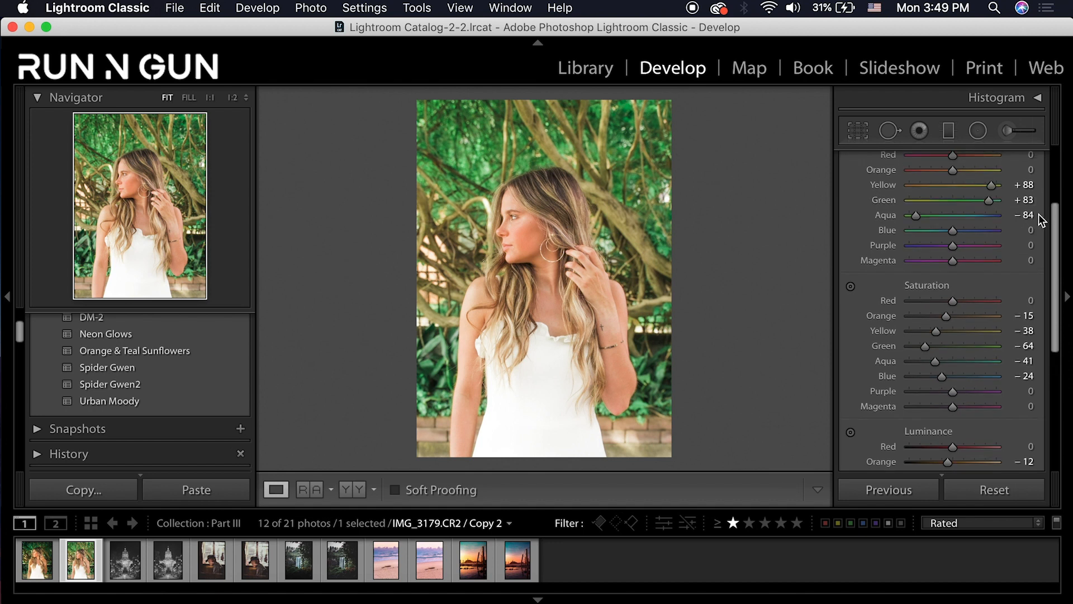
Give the split-toning highlights Hue 35 and Saturation 15
left_click(1043, 168)
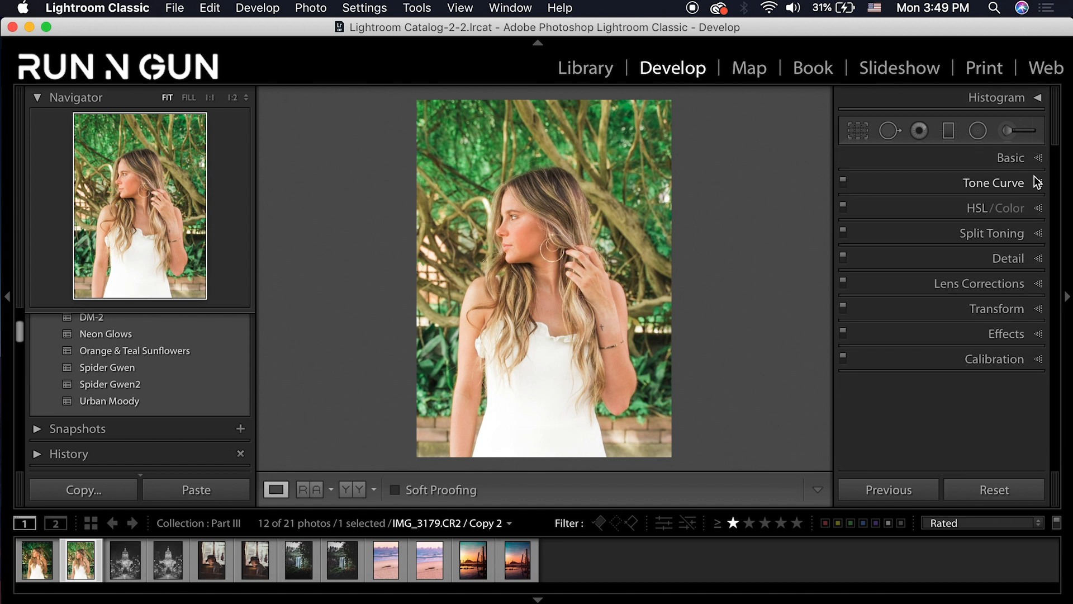
left_click(1044, 239)
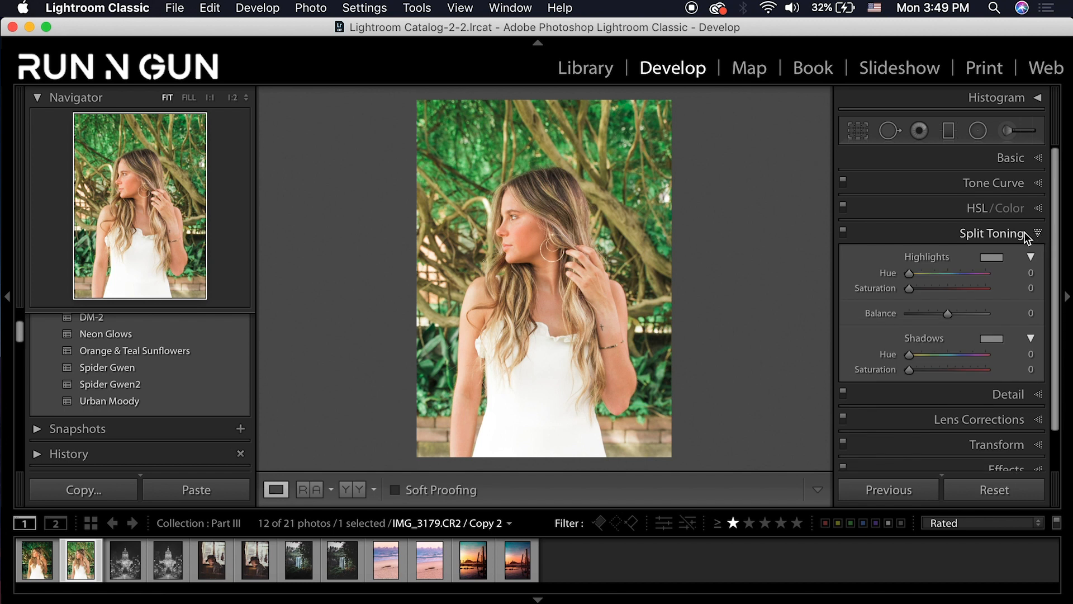
left_click(1032, 273)
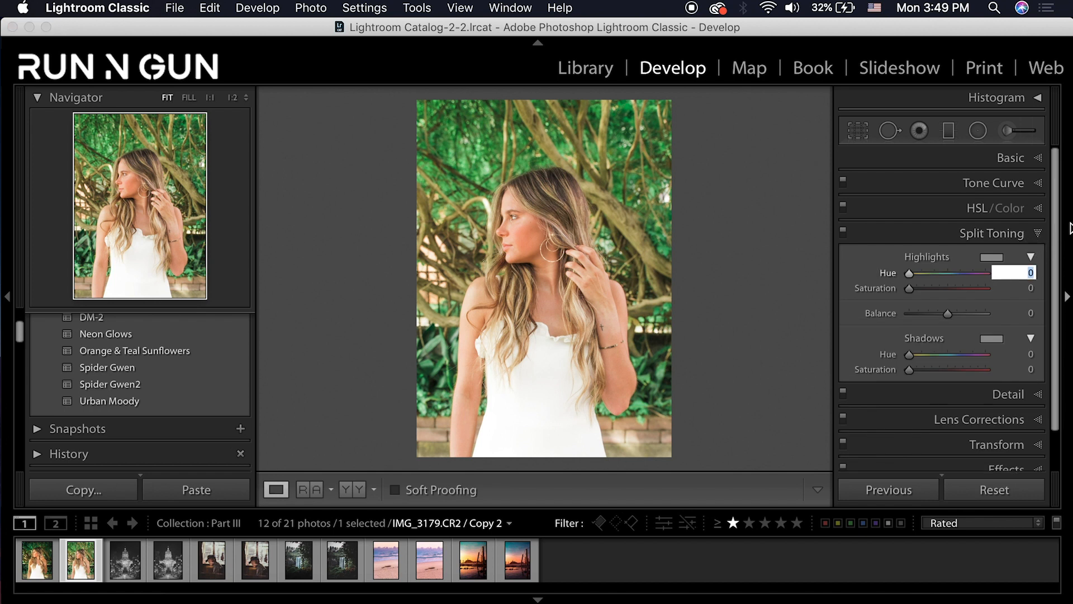
type("35")
key("Return")
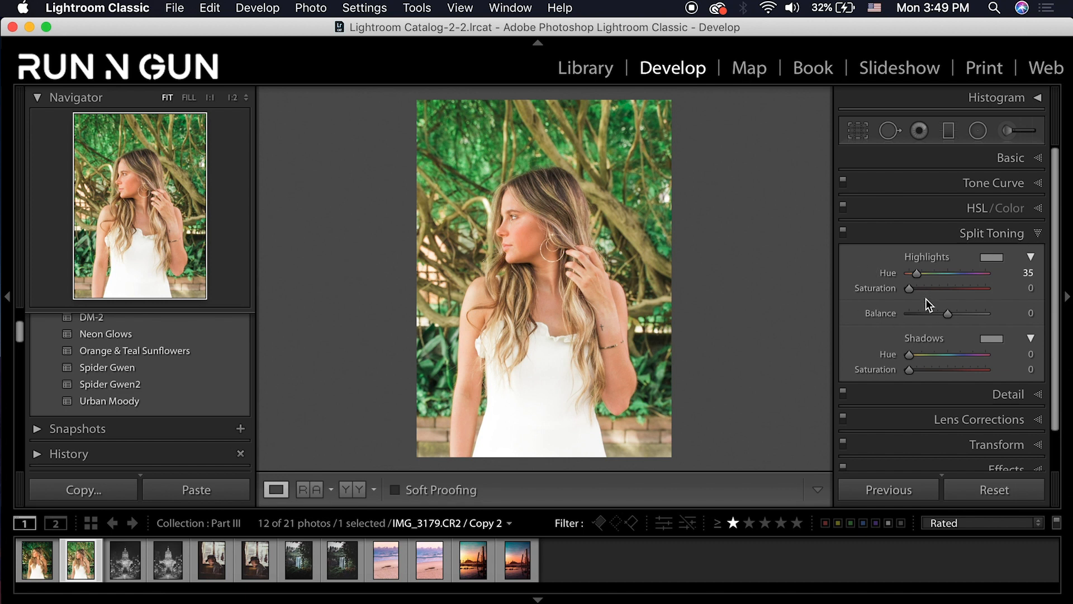
left_click_drag(917, 290, 926, 288)
left_click(1031, 288)
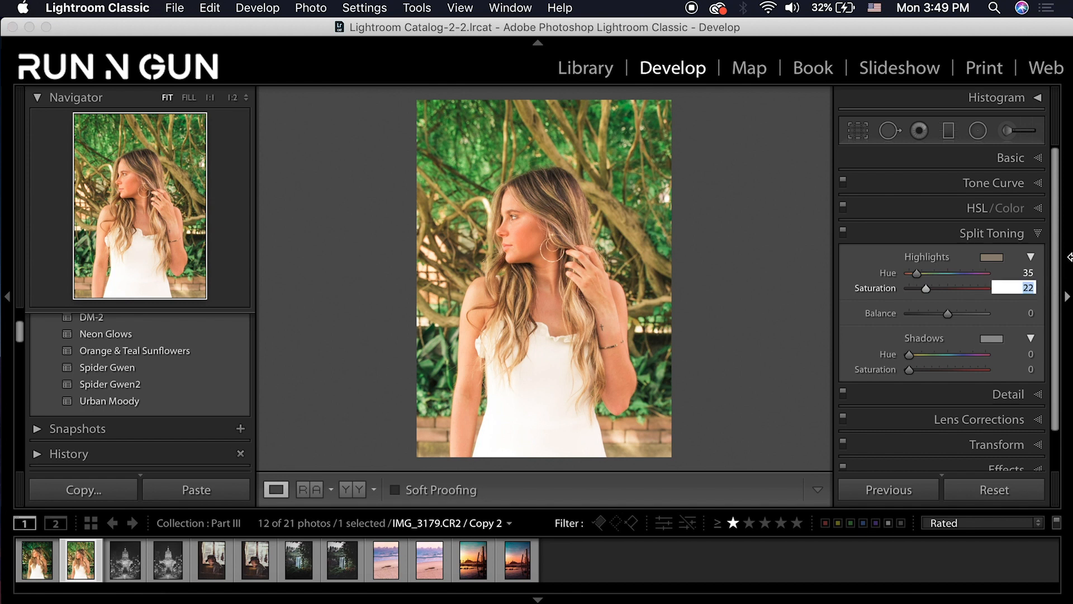
type("15")
key("Return")
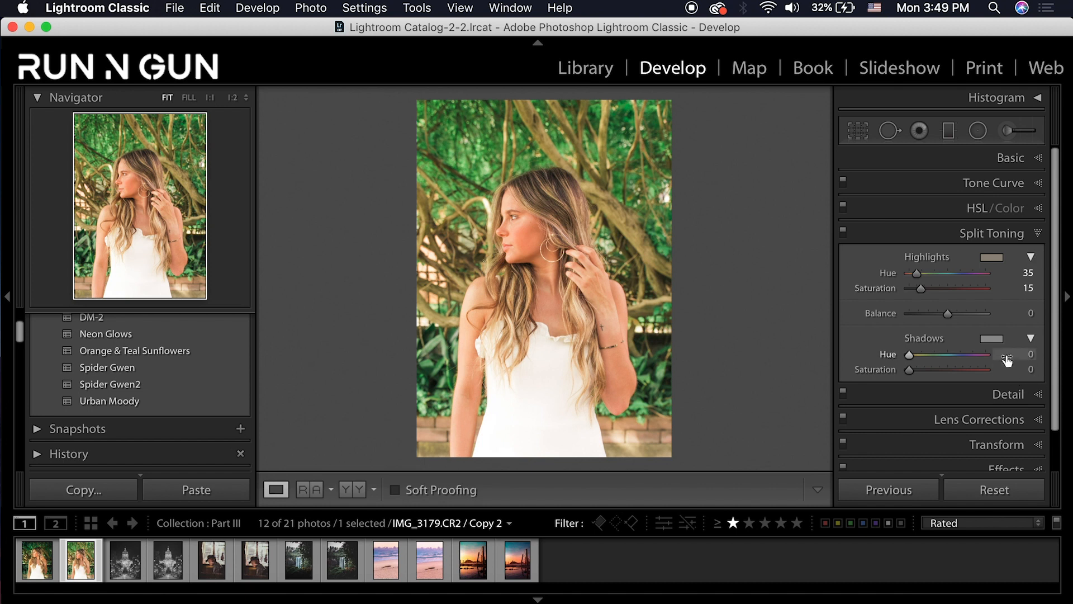
Set the split-toning shadows to Hue 360 and Saturation 5
left_click_drag(989, 355, 1014, 349)
left_click(1030, 369)
type("8")
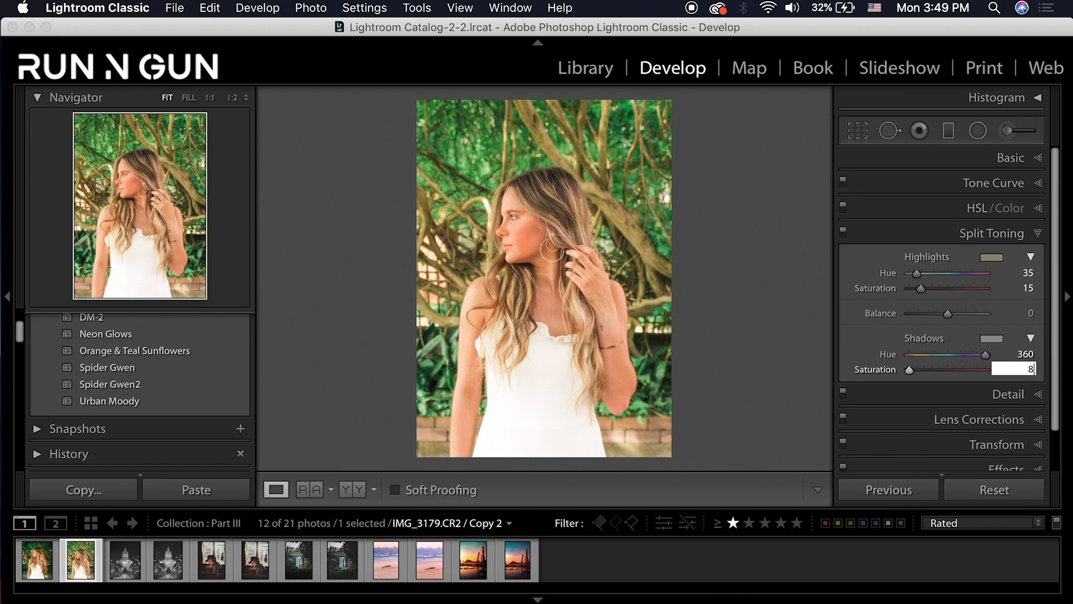
key("Return")
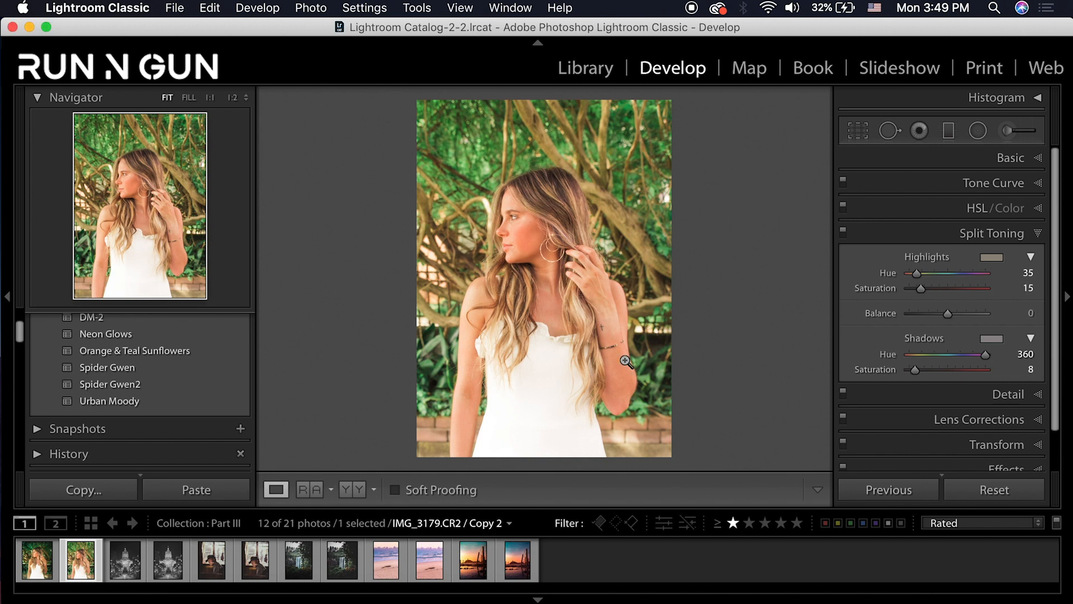
left_click(1037, 371)
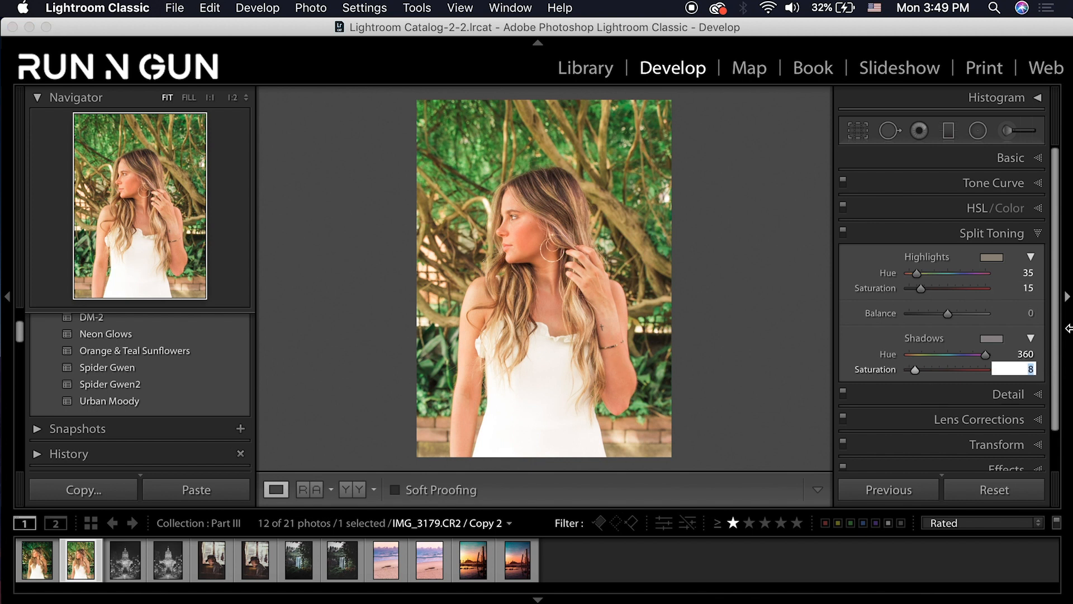
type("5")
key("Return")
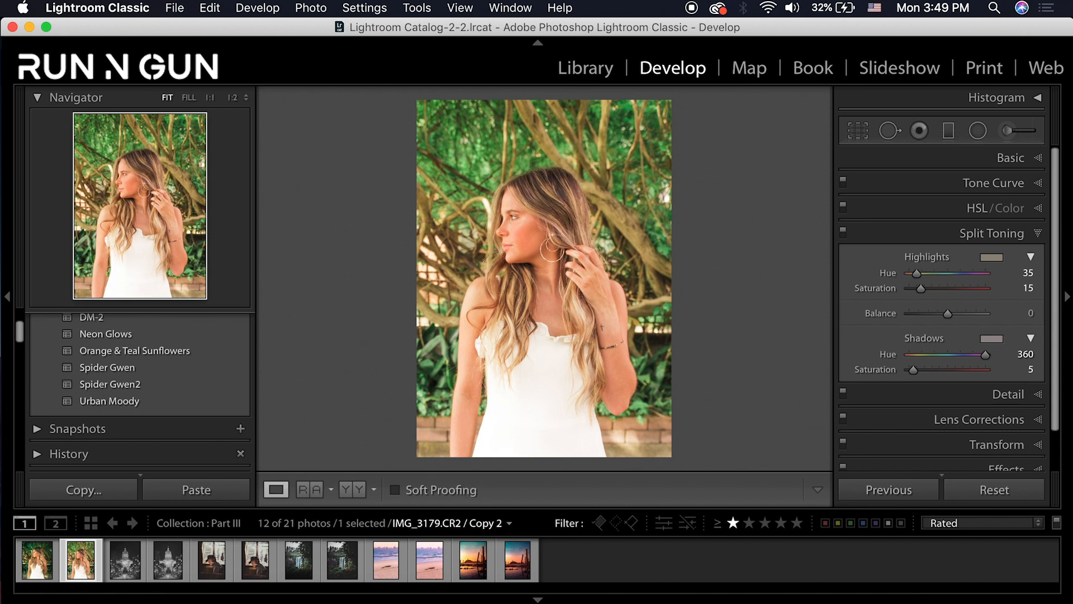
left_click(986, 243)
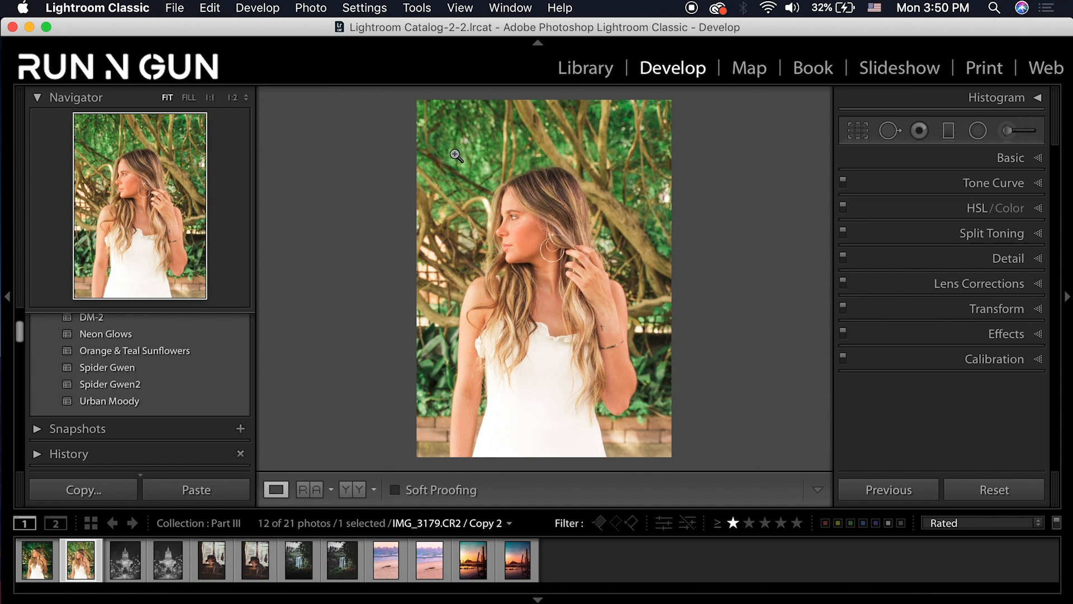
Draw a radial filter ellipse over her head, enlarge it over her upper body, and show the mask overlay
left_click(976, 133)
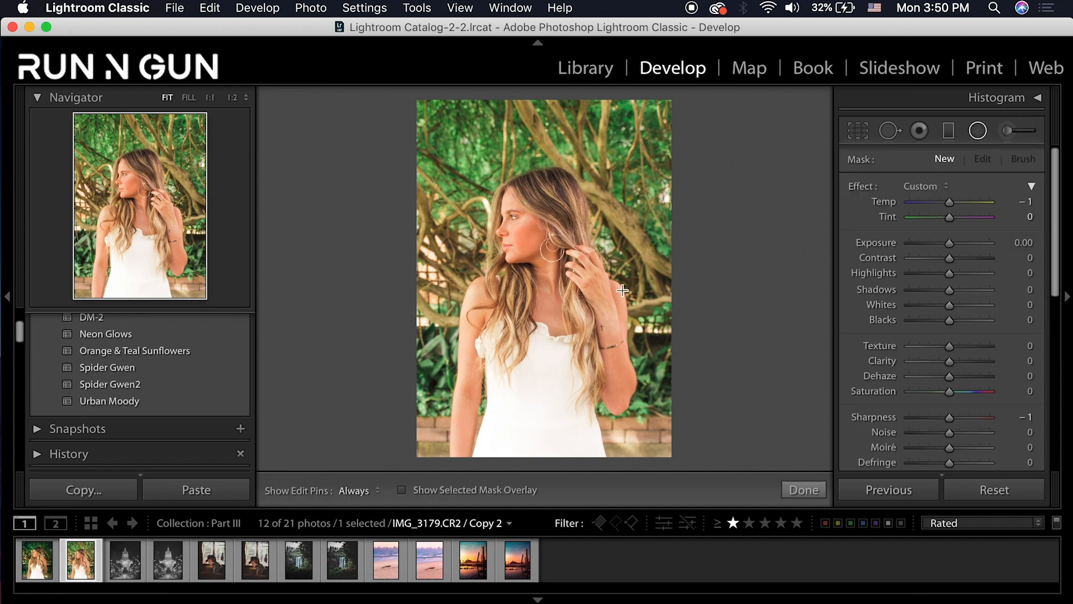
left_click_drag(567, 193, 539, 249)
left_click_drag(487, 336, 478, 340)
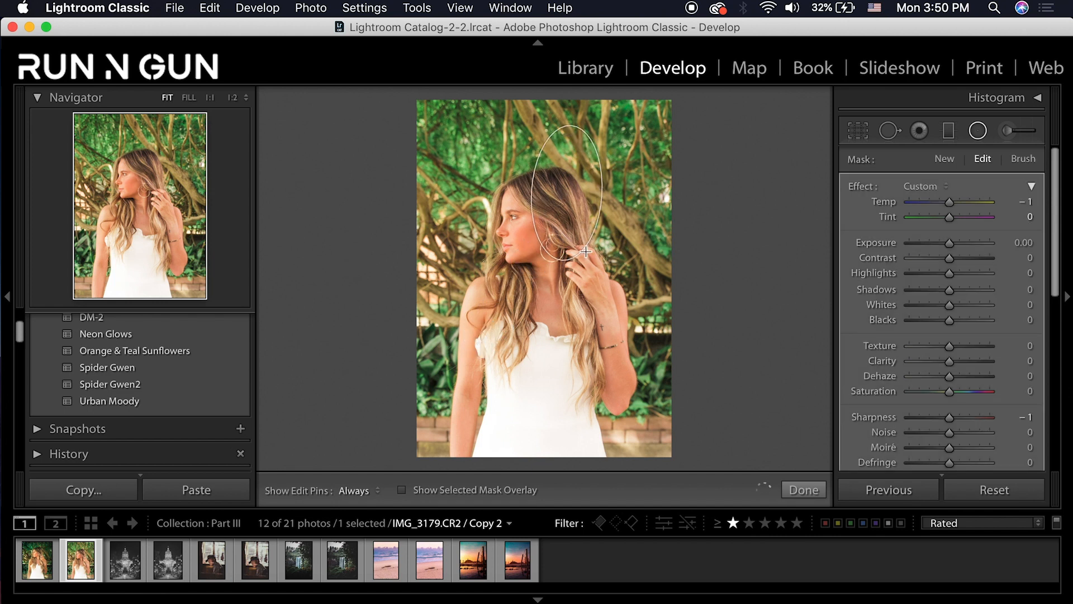
left_click_drag(568, 194, 538, 257)
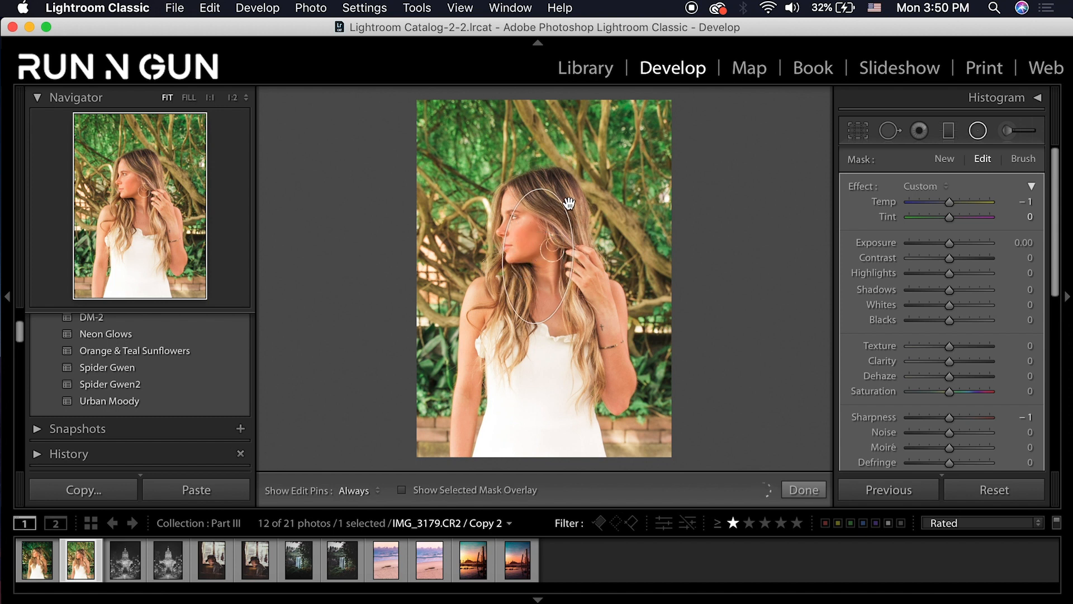
left_click_drag(539, 187, 538, 116)
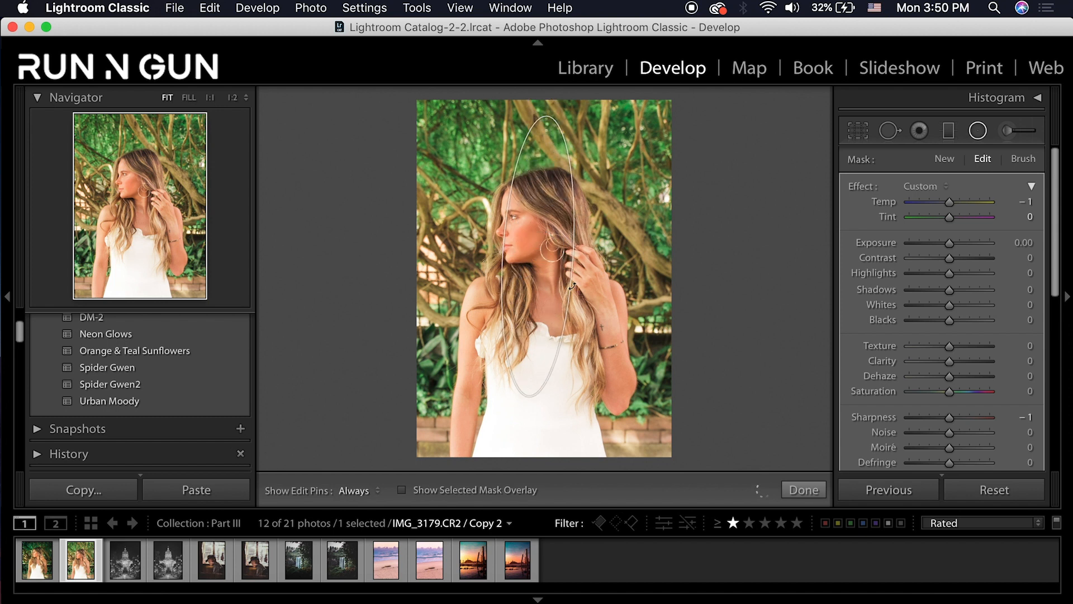
left_click_drag(574, 250, 629, 269)
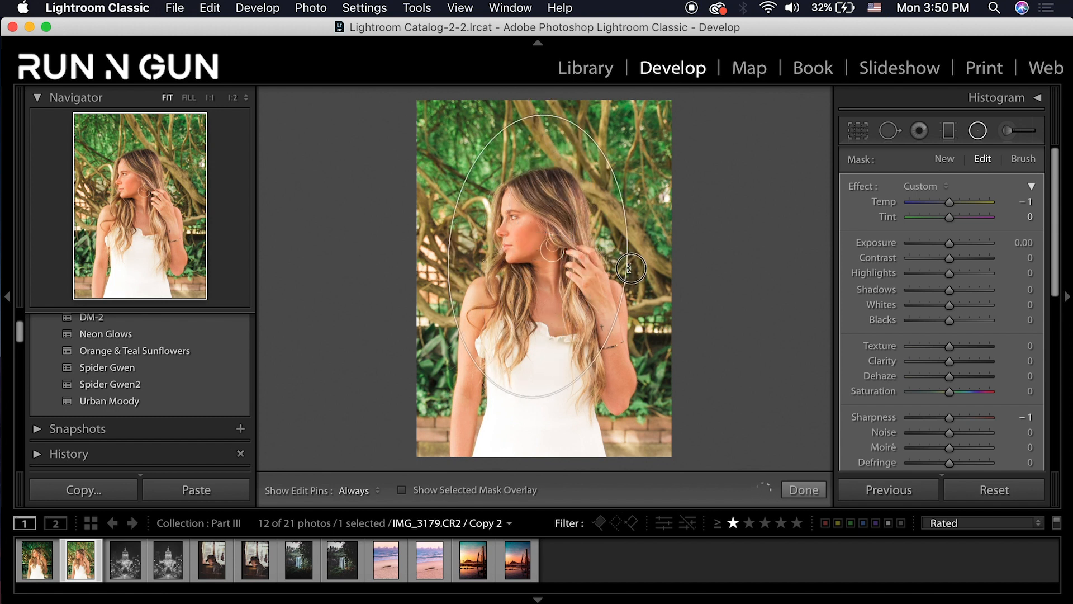
left_click_drag(525, 397, 525, 448)
left_click_drag(629, 267, 648, 264)
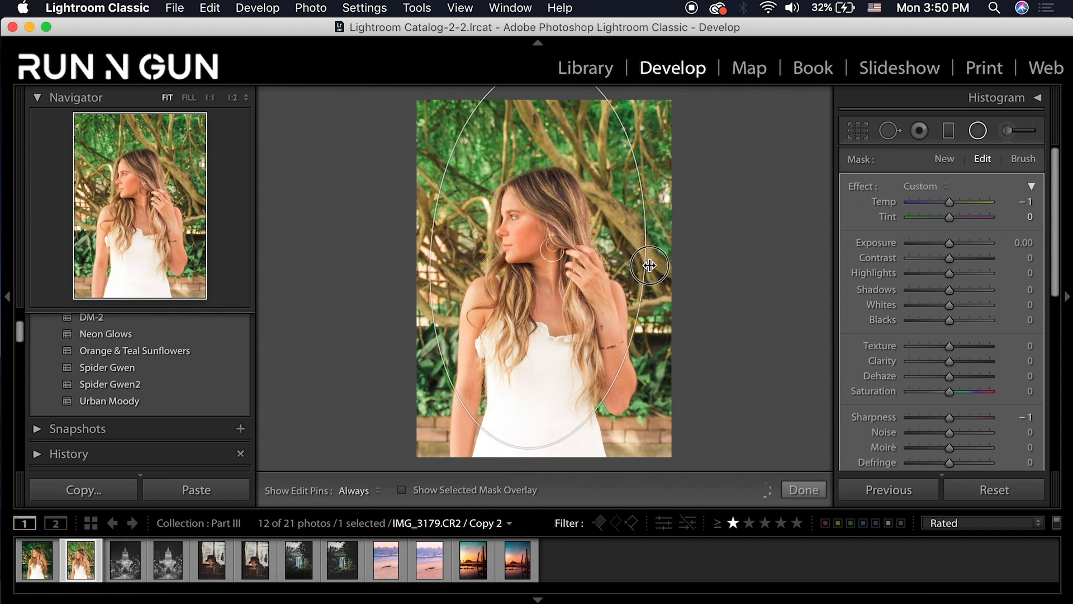
left_click(402, 490)
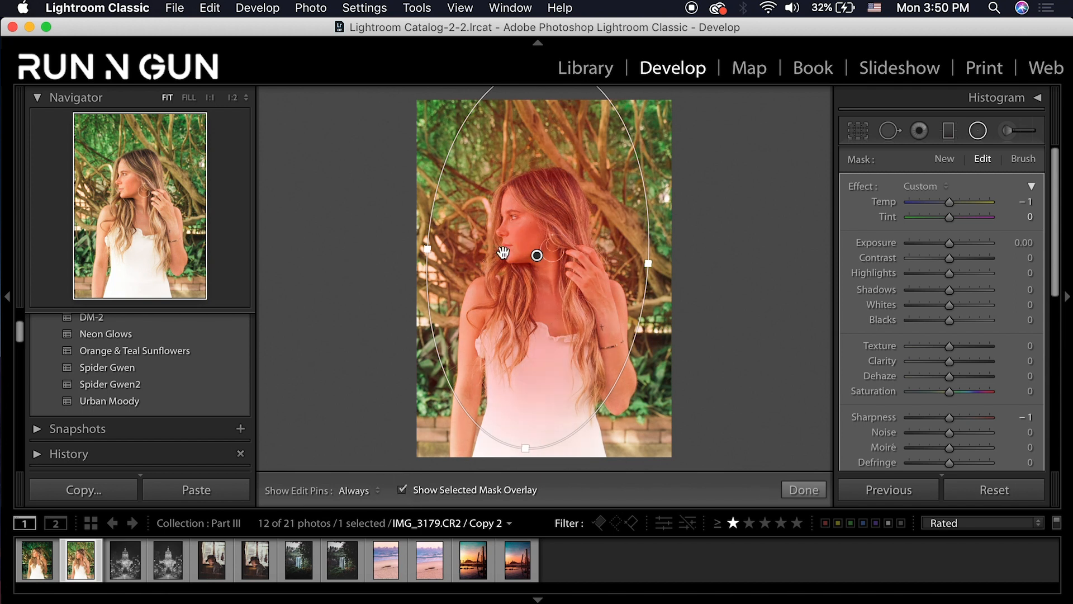
Turn off Invert, then move the radial filter down over the woman and widen its ellipse
scroll(1001, 395, "down", 5)
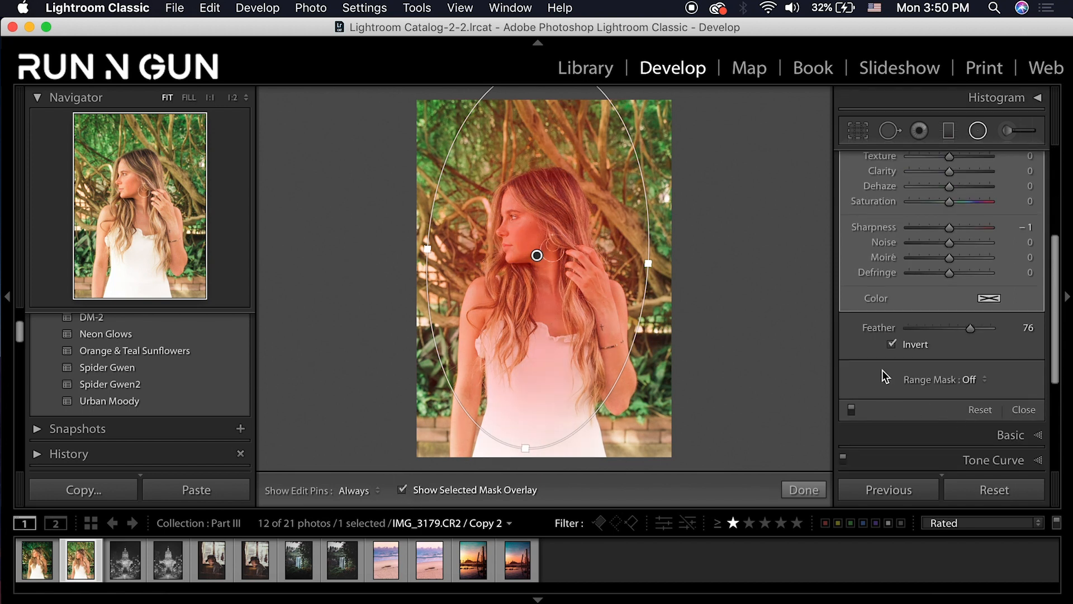
left_click(892, 344)
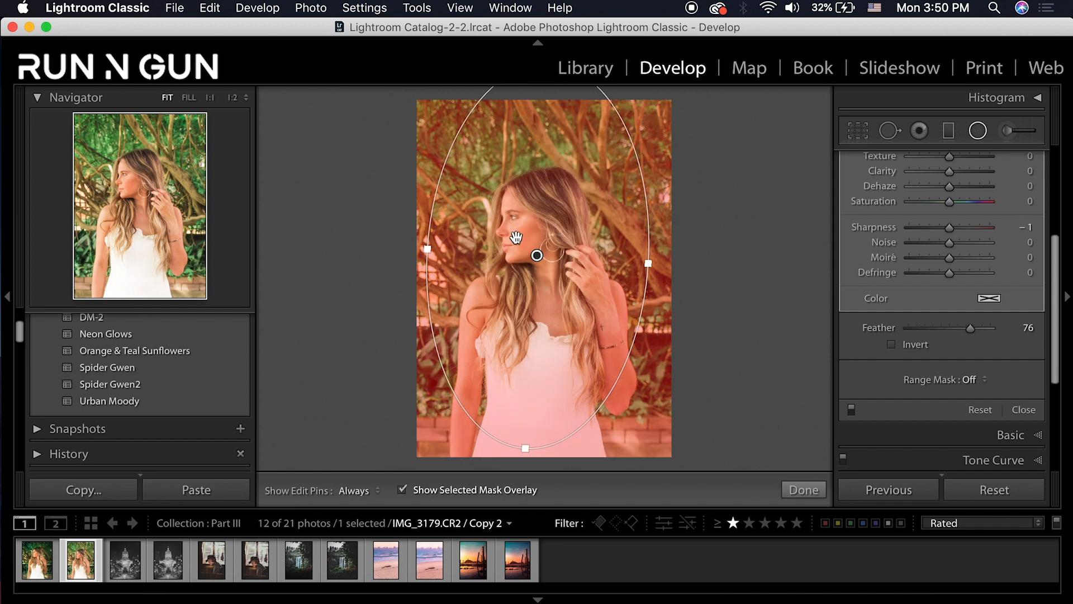
left_click_drag(536, 257, 534, 280)
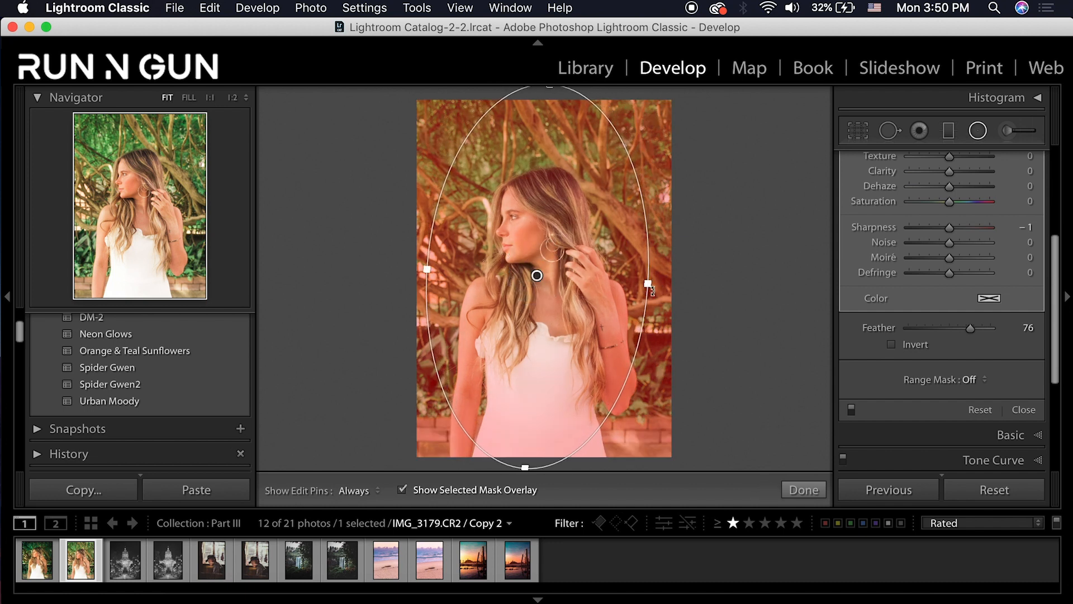
left_click_drag(648, 280, 653, 280)
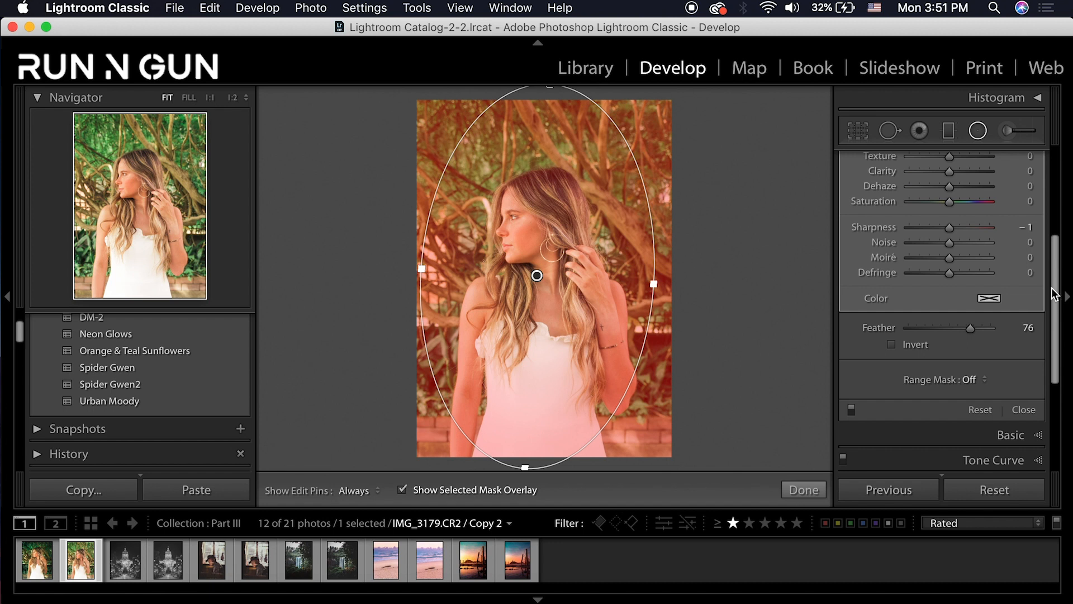
Set the radial filter's Tint to -35 and hide the mask overlay
left_click_drag(1053, 294, 1049, 162)
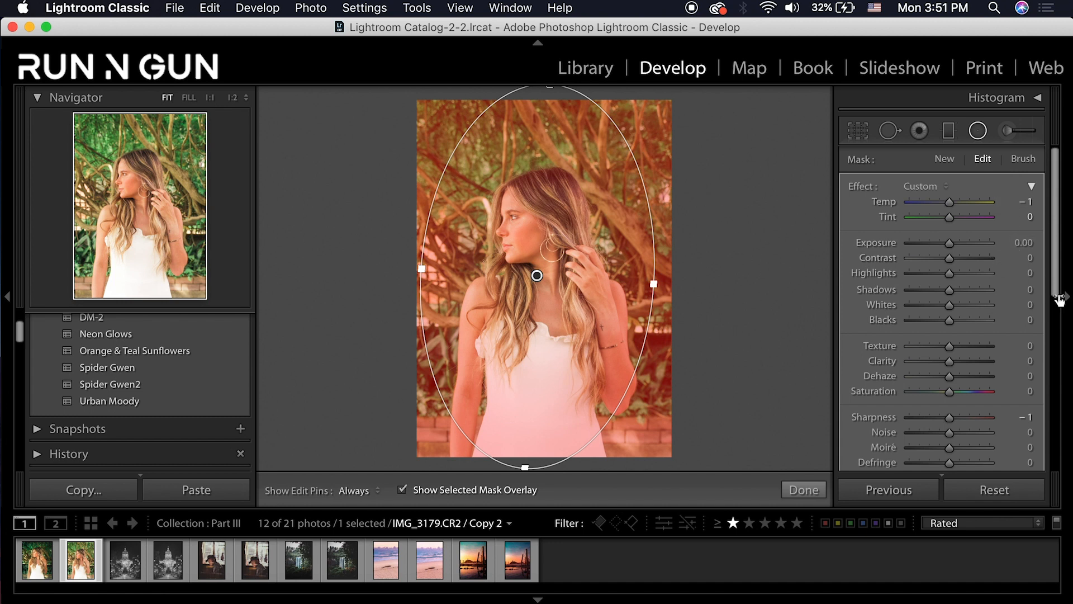
left_click(1031, 218)
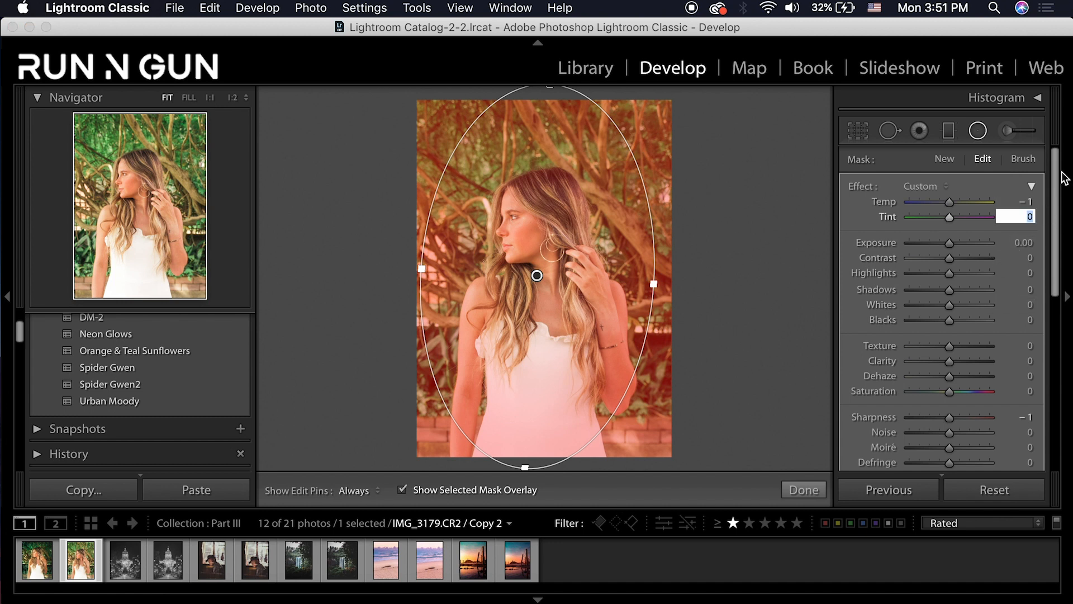
type("-35")
key("Return")
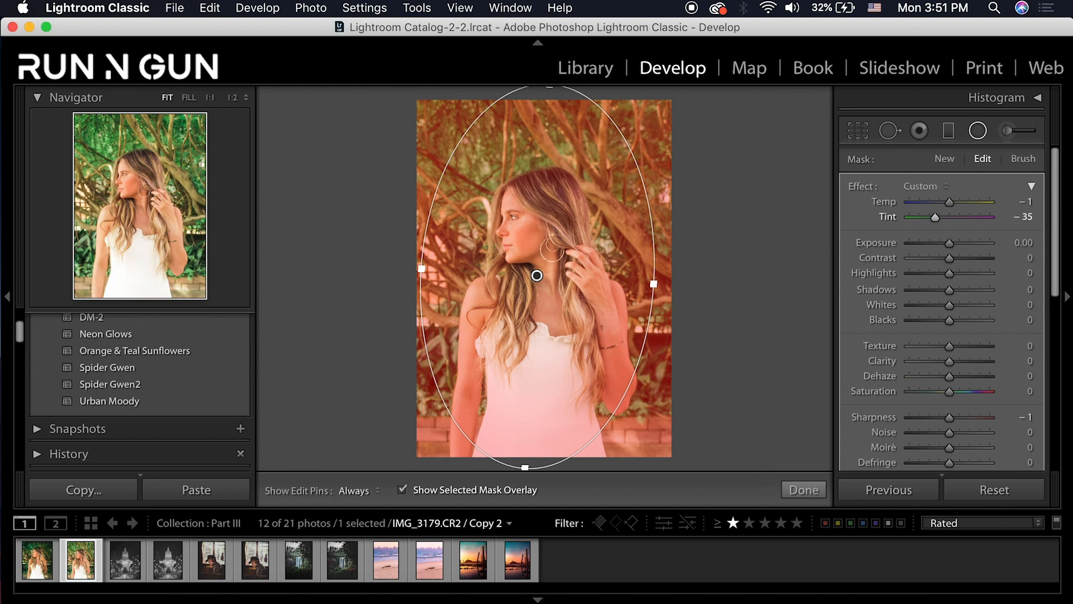
left_click(402, 490)
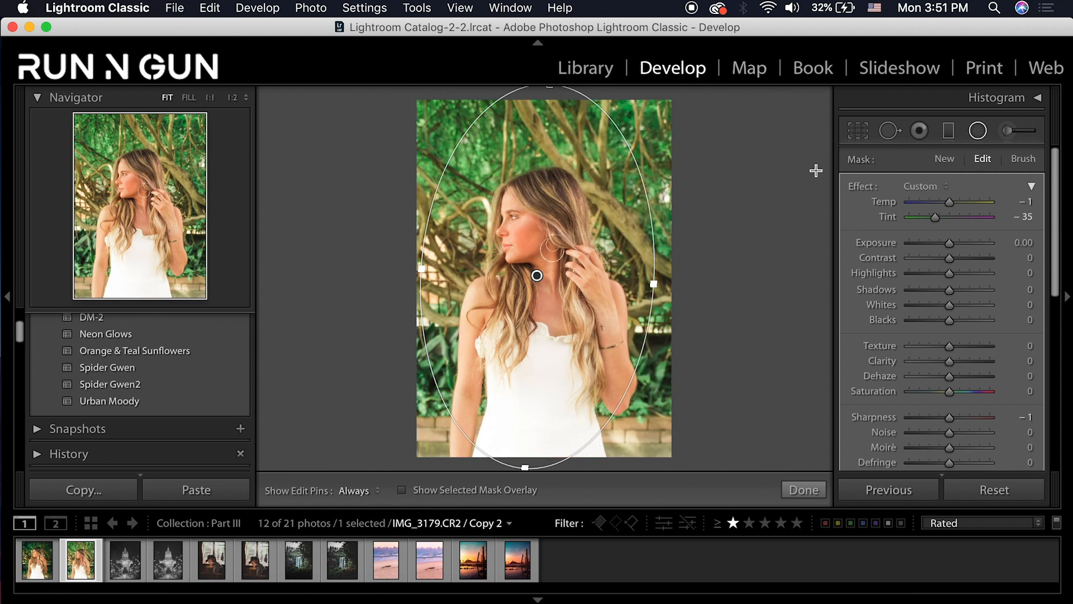
Lower the background filter's Texture to -74 and Dehaze to -13
left_click(920, 346)
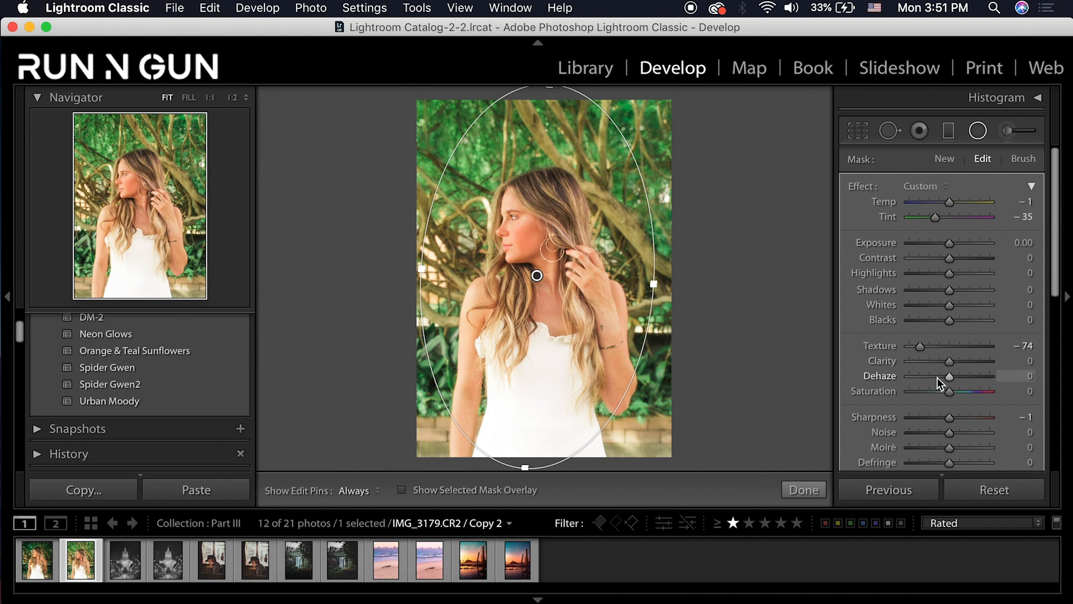
left_click_drag(938, 378, 944, 377)
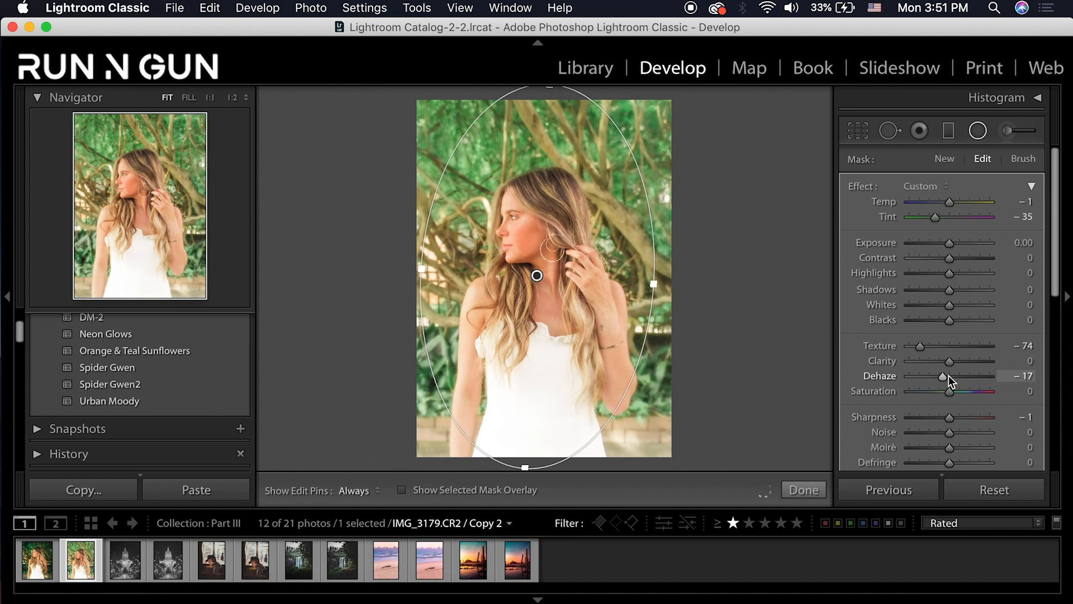
left_click(1021, 375)
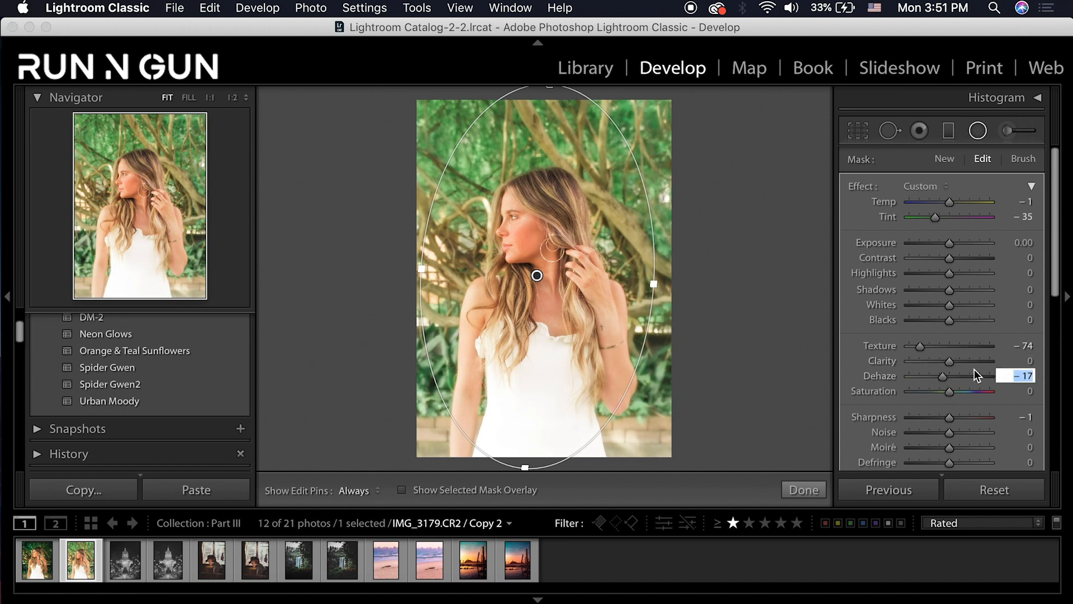
type("-13")
key("Return")
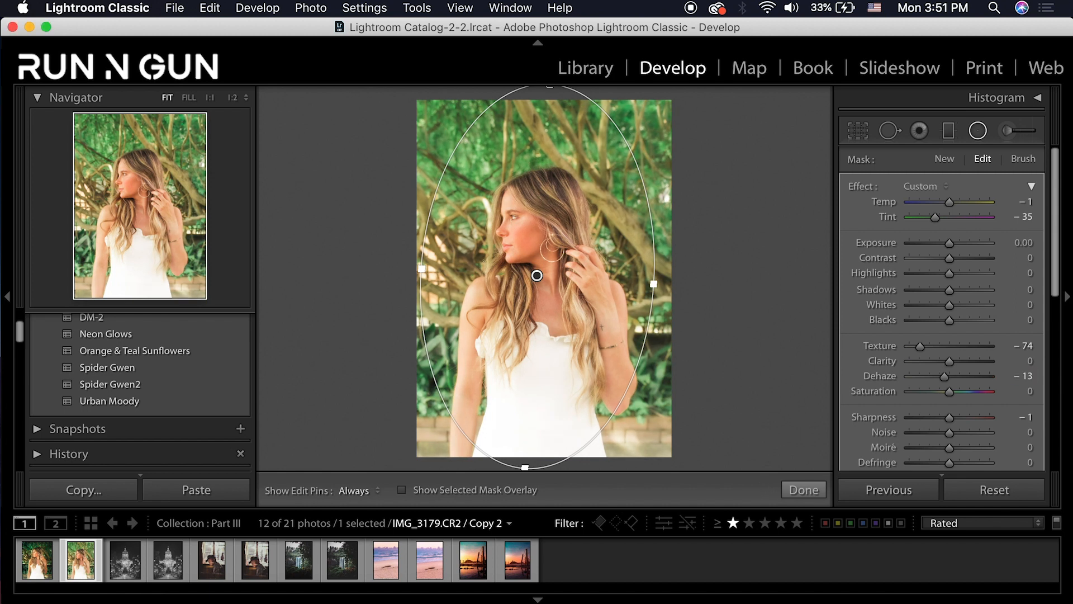
Set Clarity -7, Sharpness -87 and Exposure -0.67, then deselect the filter
left_click_drag(949, 362, 948, 365)
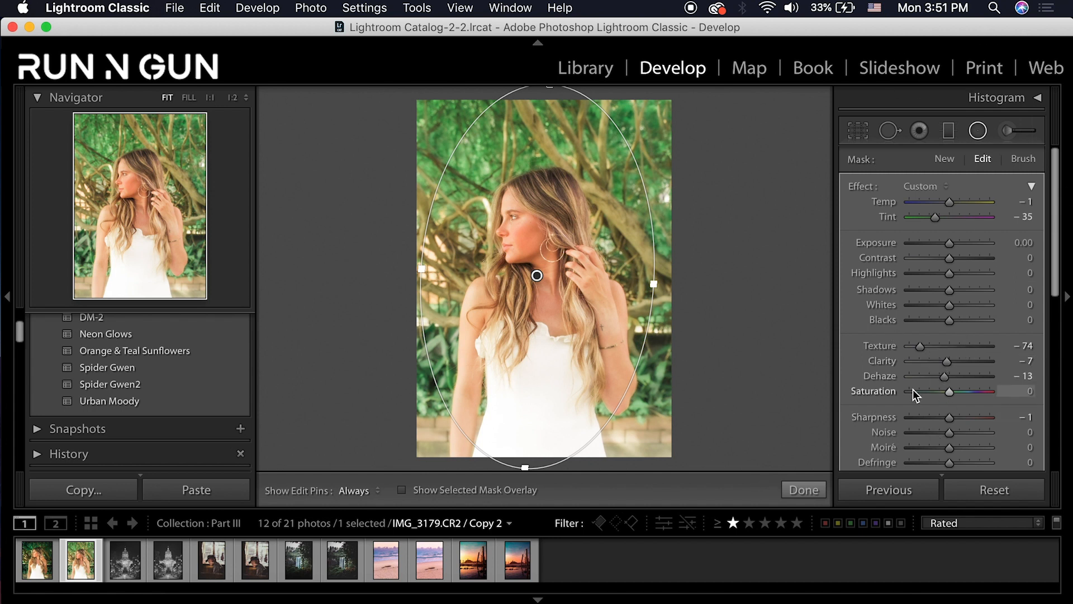
left_click_drag(914, 417, 914, 416)
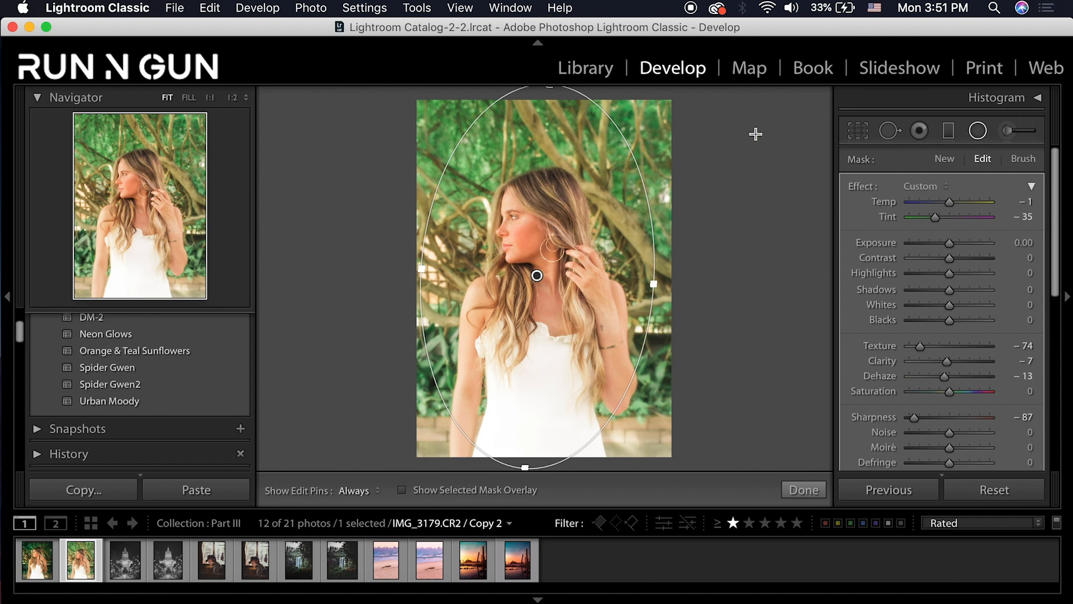
left_click_drag(951, 246, 948, 246)
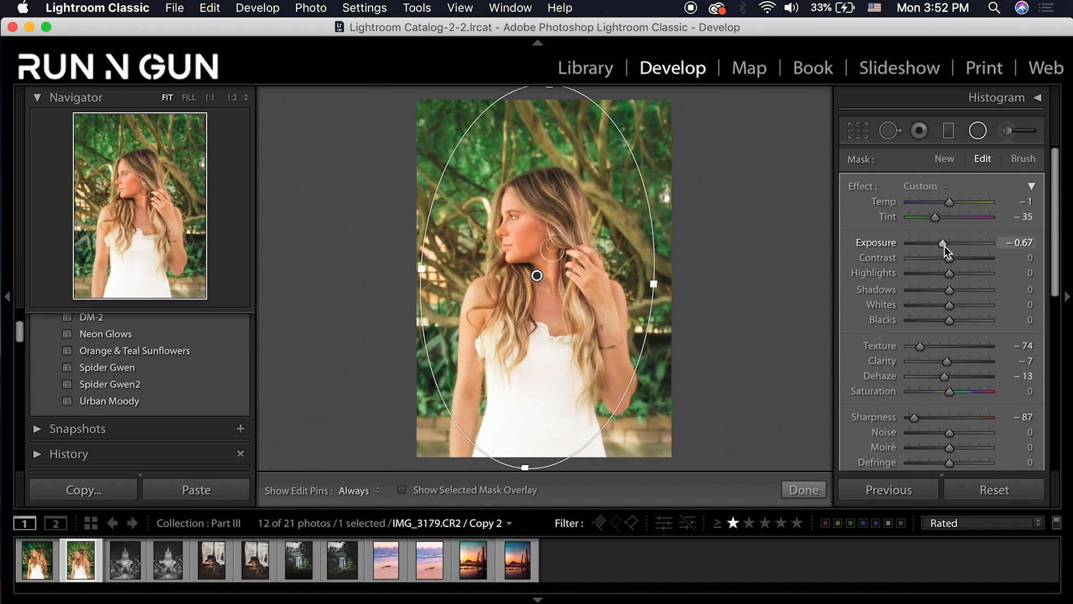
key("Return")
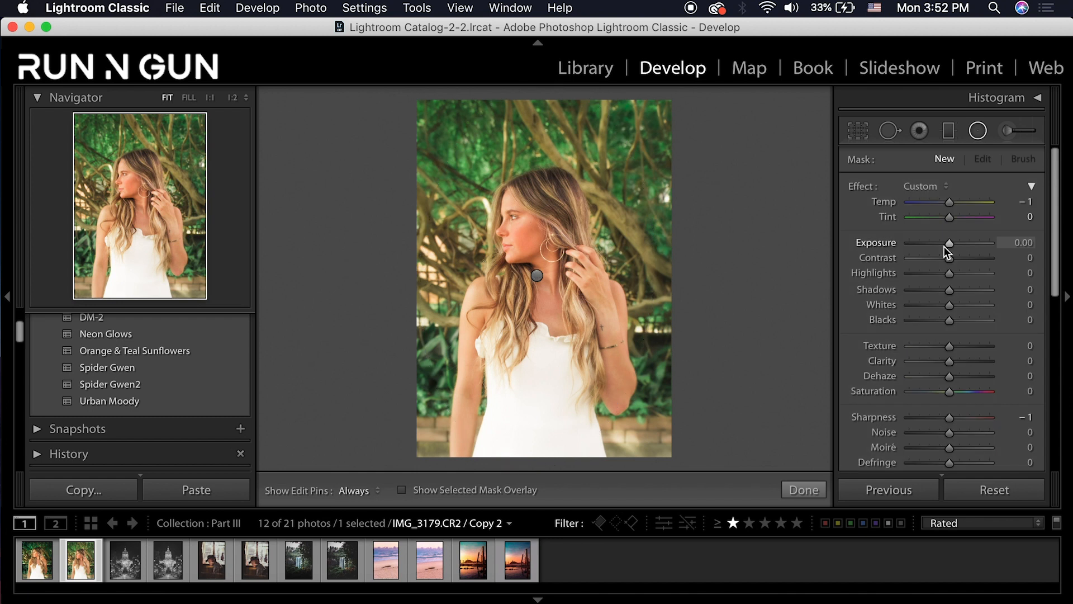
Draw a new radial filter centred on the woman's face, stretched taller and wider
left_click(805, 489)
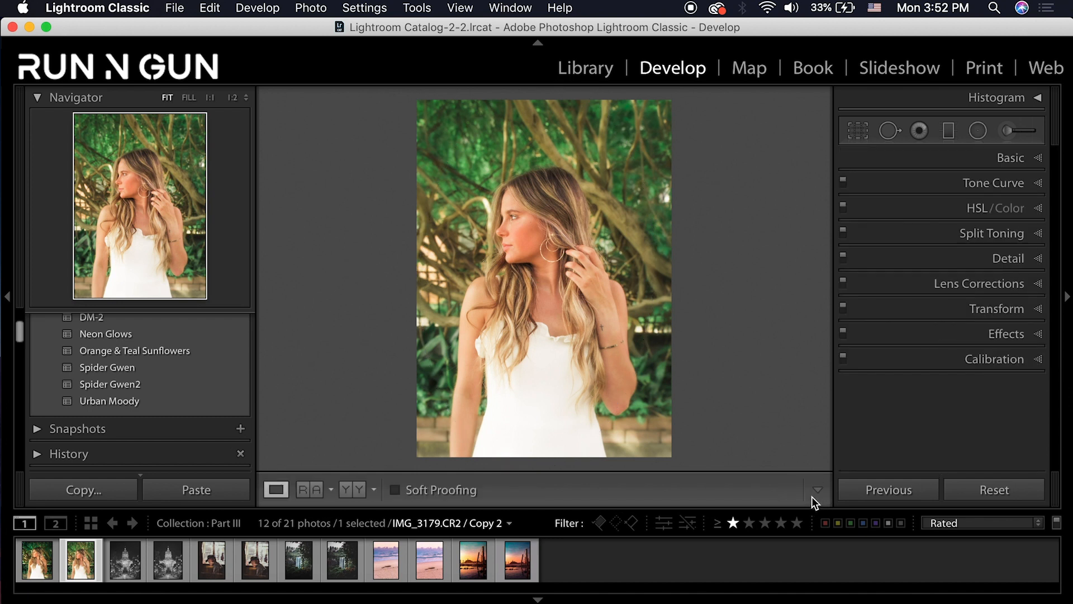
left_click(980, 131)
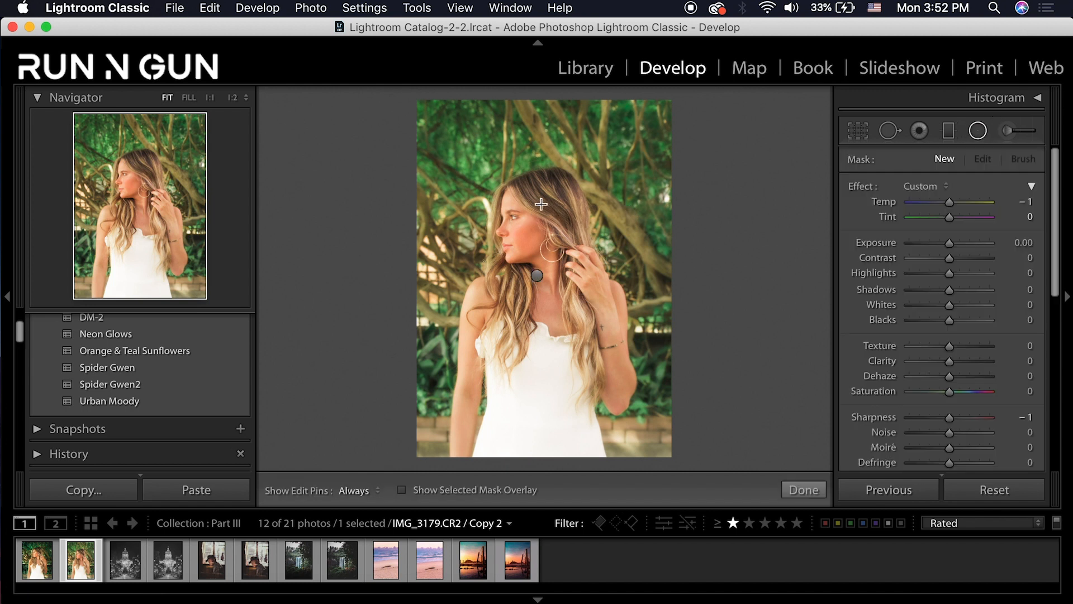
left_click_drag(528, 199, 503, 239)
left_click_drag(531, 198, 527, 218)
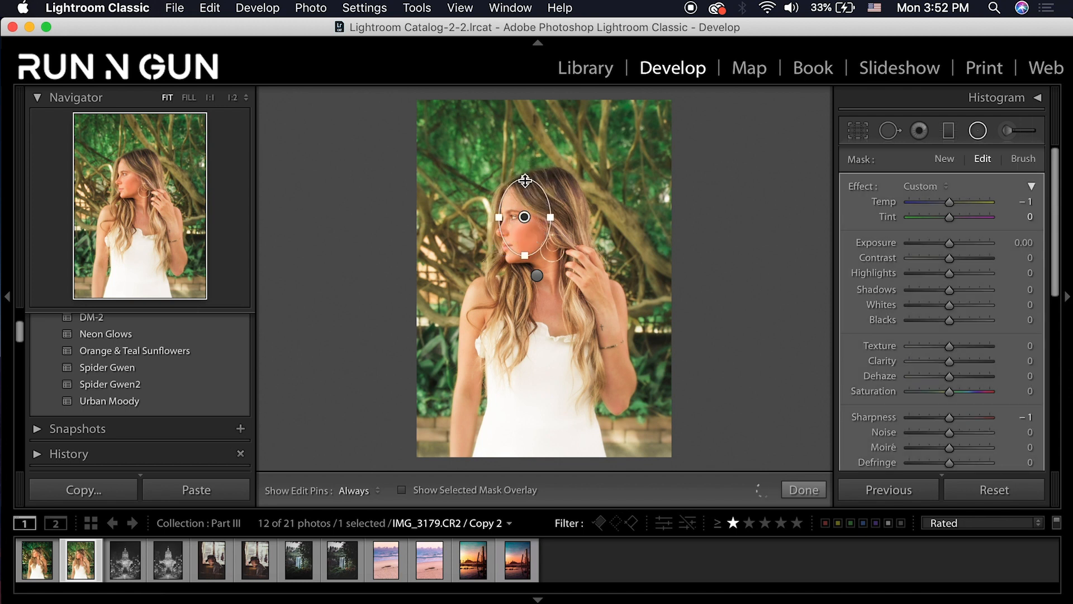
left_click_drag(524, 180, 524, 173)
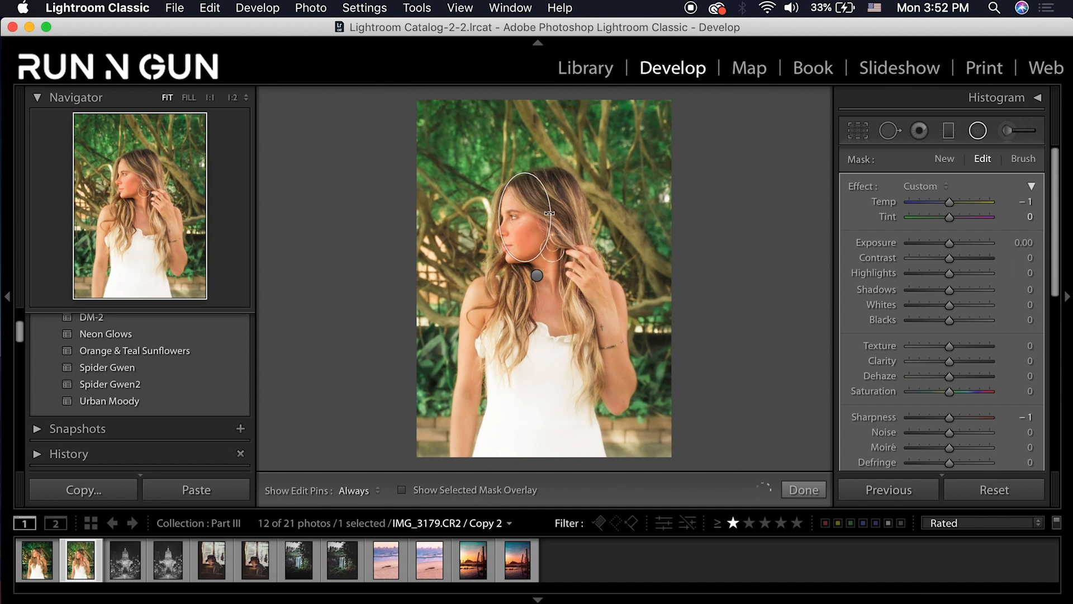
left_click_drag(550, 213, 559, 213)
Give the face filter Feather 100 and Exposure 0.30, then finish it
left_click_drag(1056, 287, 1060, 364)
left_click(1029, 353)
type("100")
key("Return")
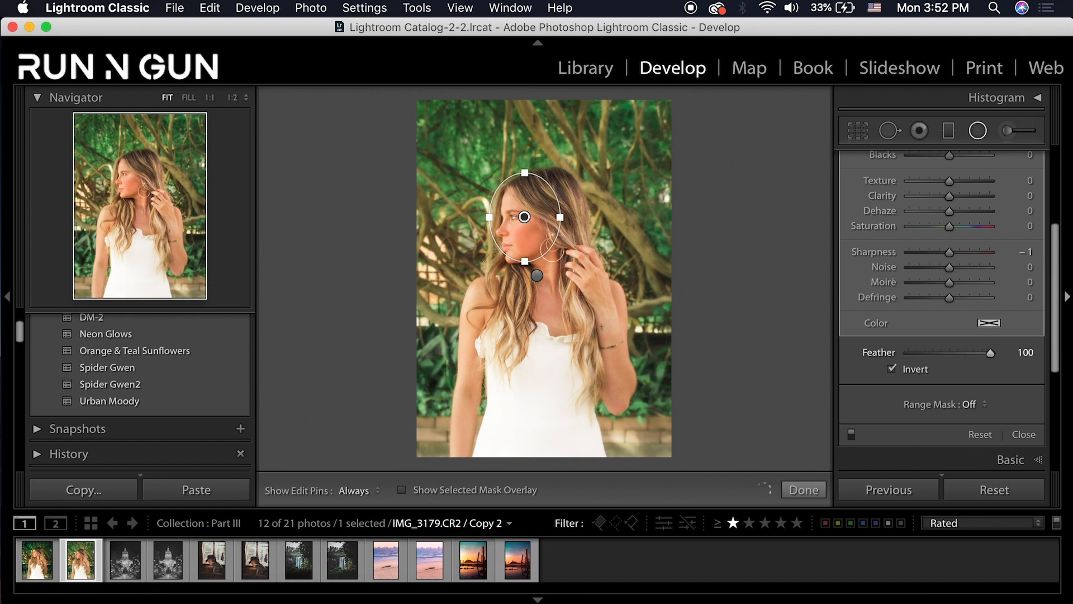
scroll(950, 279, "up", 5)
left_click(1017, 243)
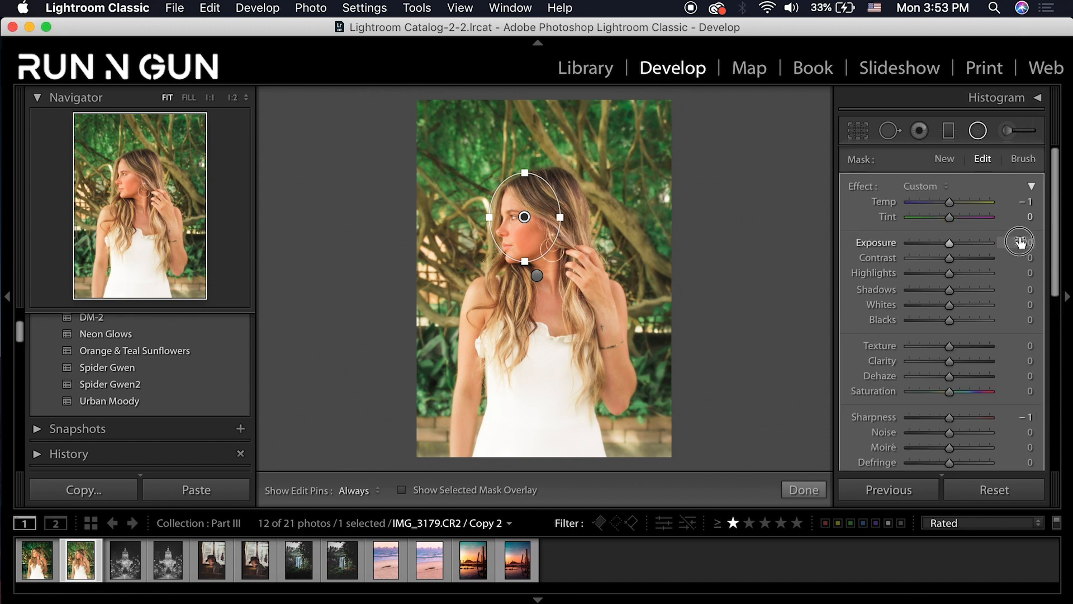
type(".3")
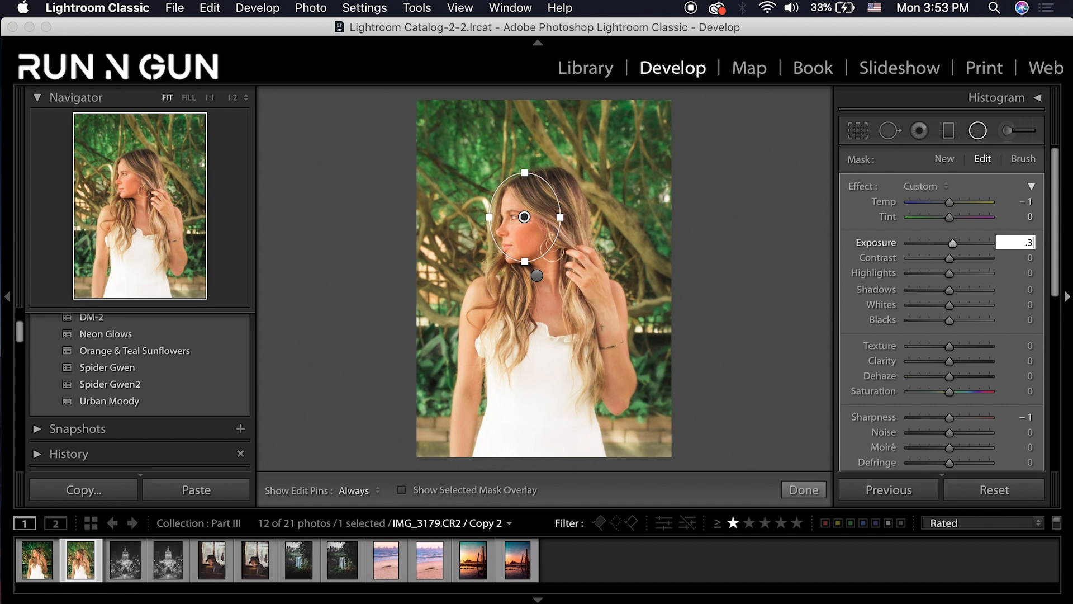
key("Return")
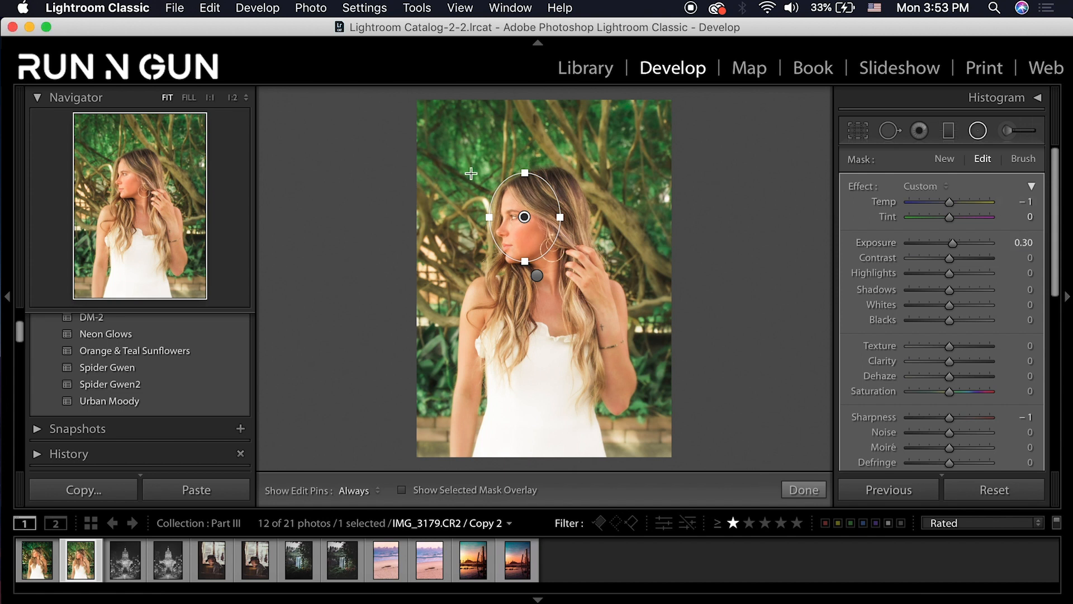
left_click(817, 491)
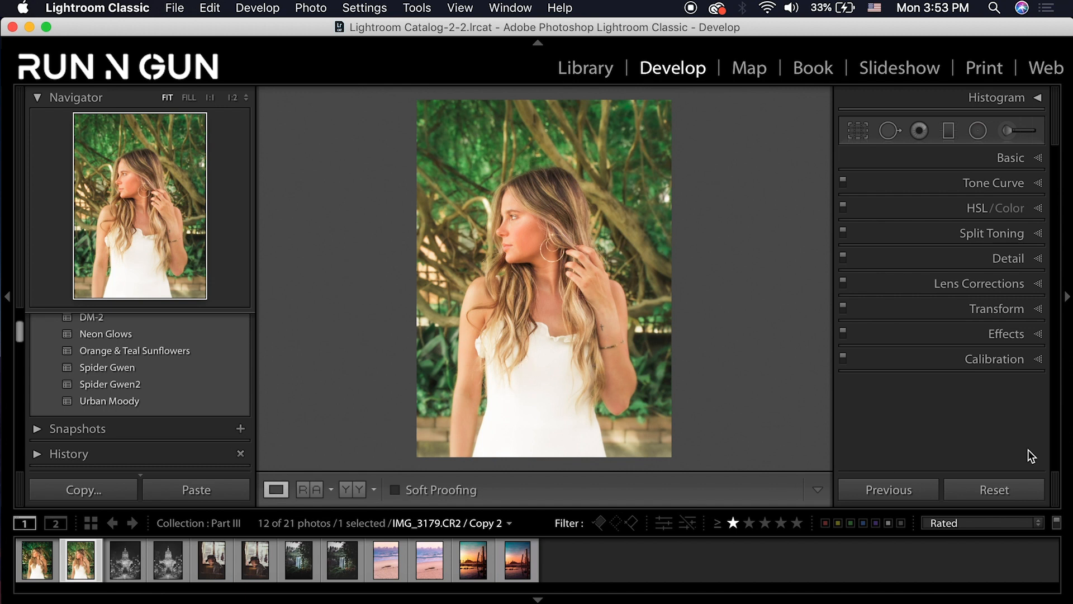
Add a post-crop vignette (Amount -31, Midpoint 29, Feather 81), then compare against the first photo
left_click(1035, 336)
scroll(1036, 309, "down", 2)
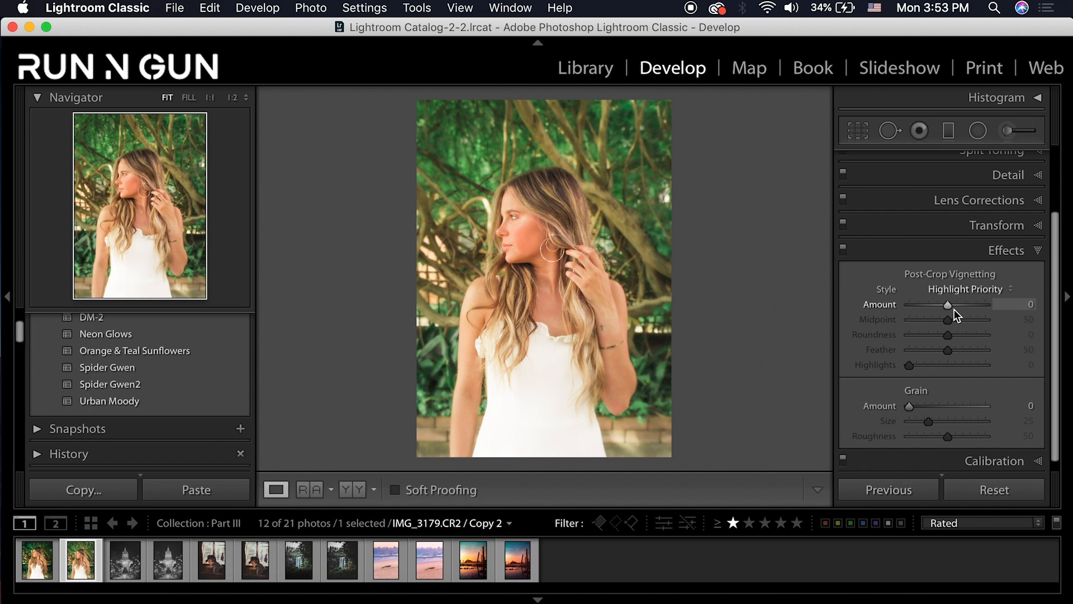
left_click_drag(948, 306, 931, 318)
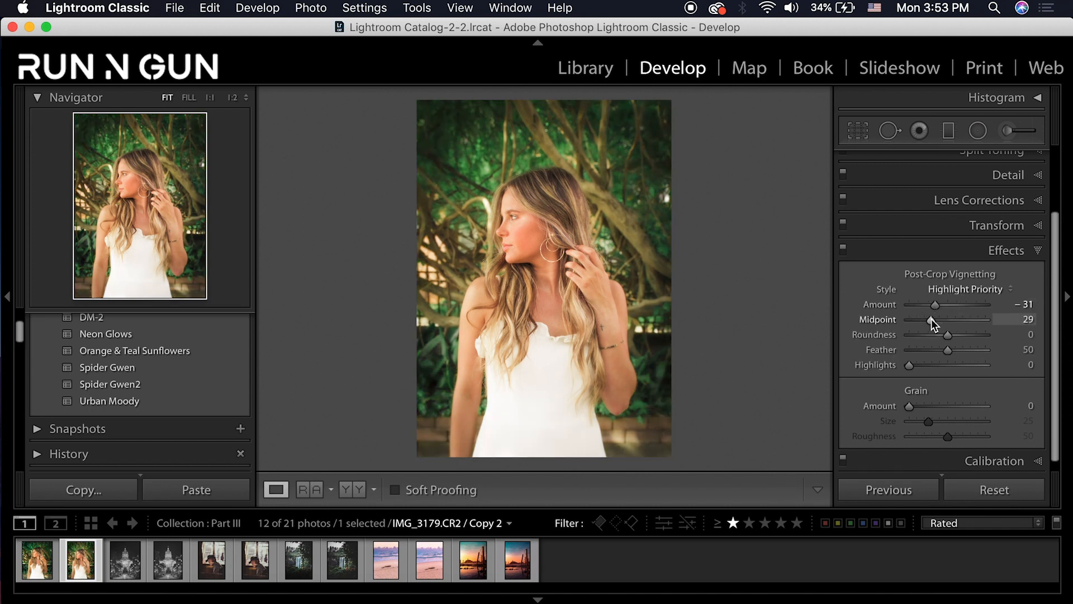
left_click_drag(963, 348, 975, 349)
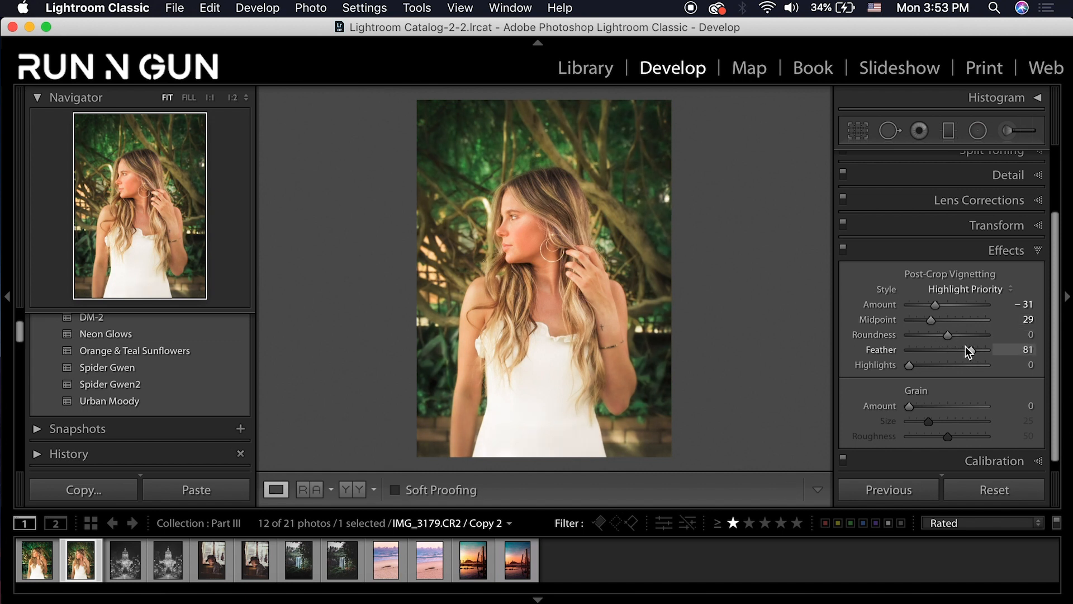
left_click(34, 573)
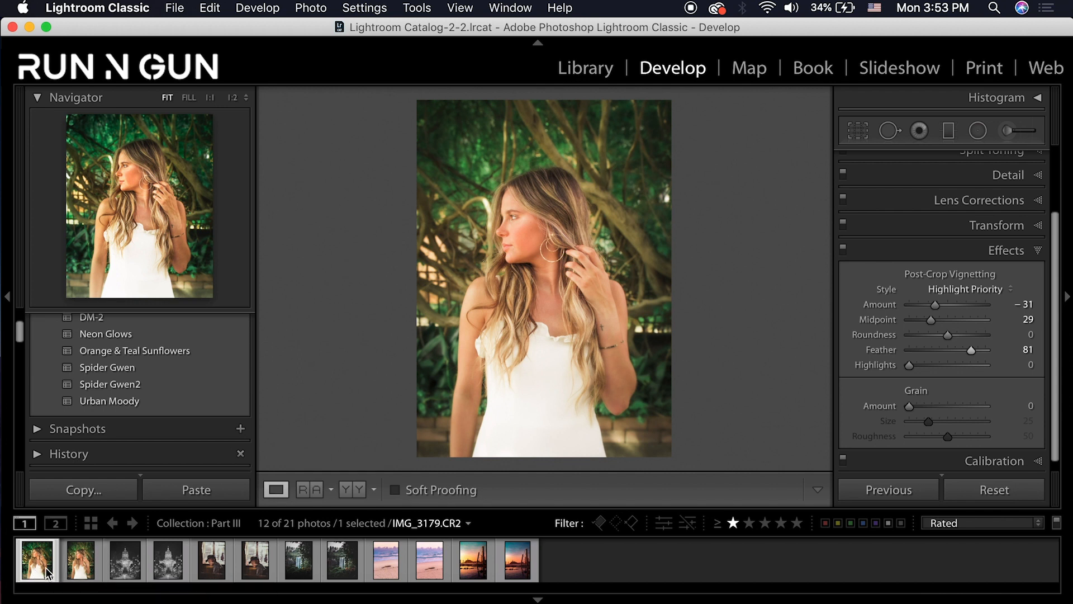
left_click(87, 569)
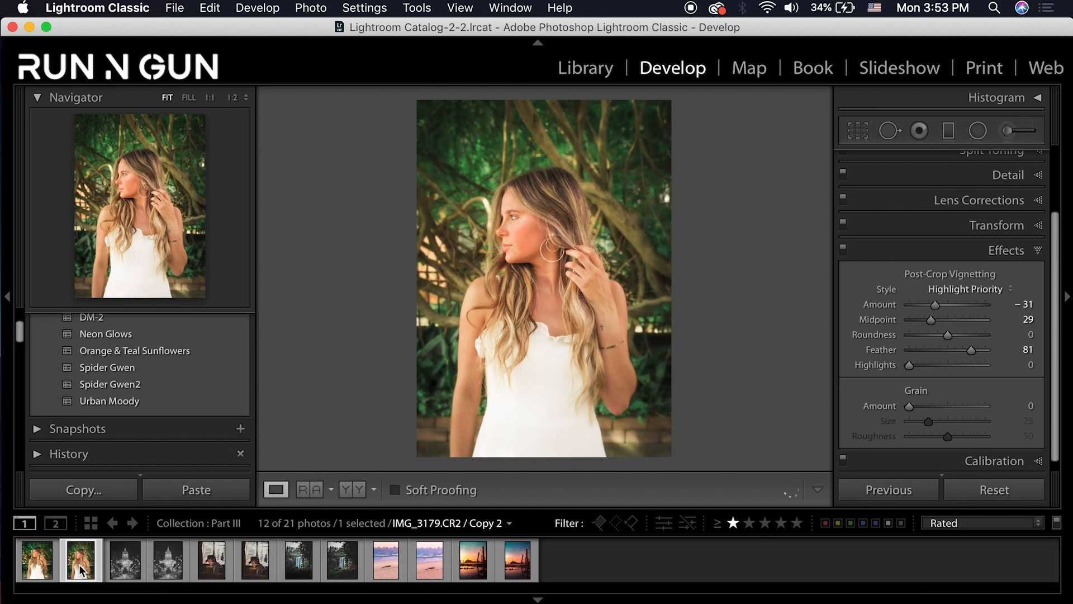